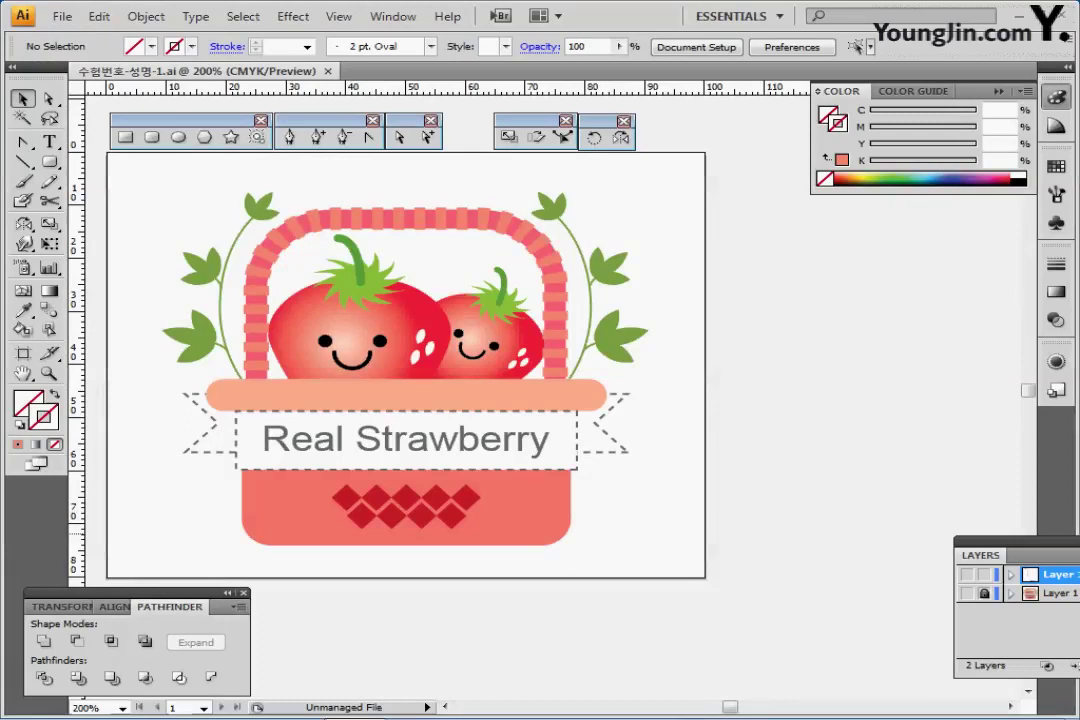
Step: Show the hidden upper layer and take the coral swatch's fill with no stroke for drawing rounded rectangles
click(967, 575)
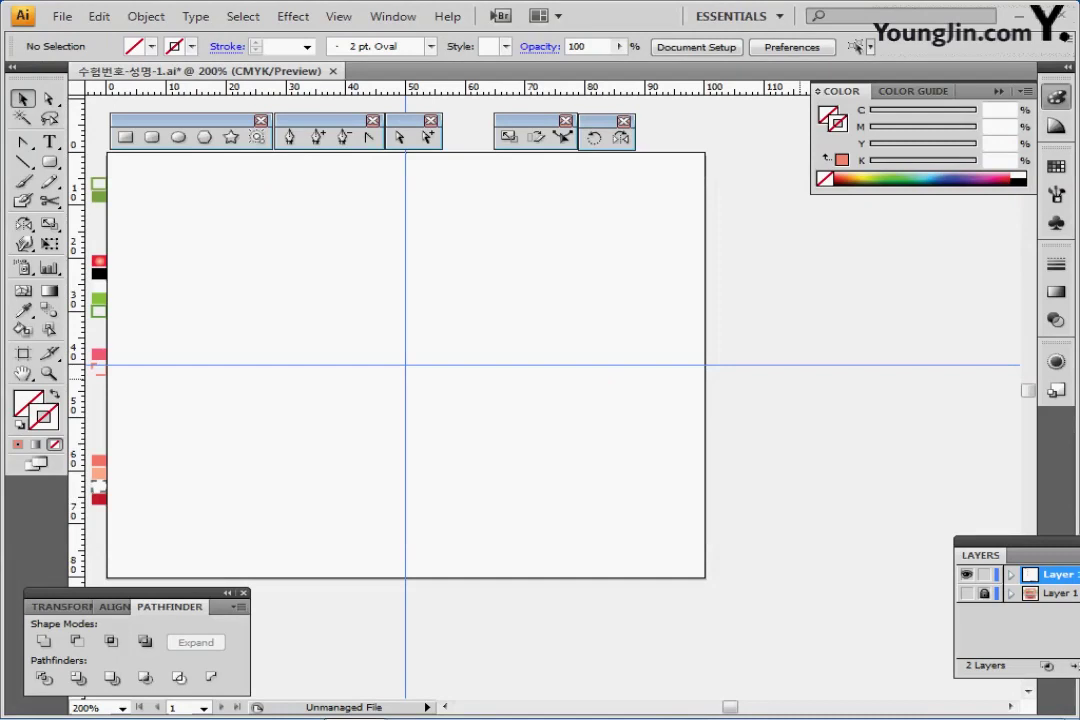
click(151, 137)
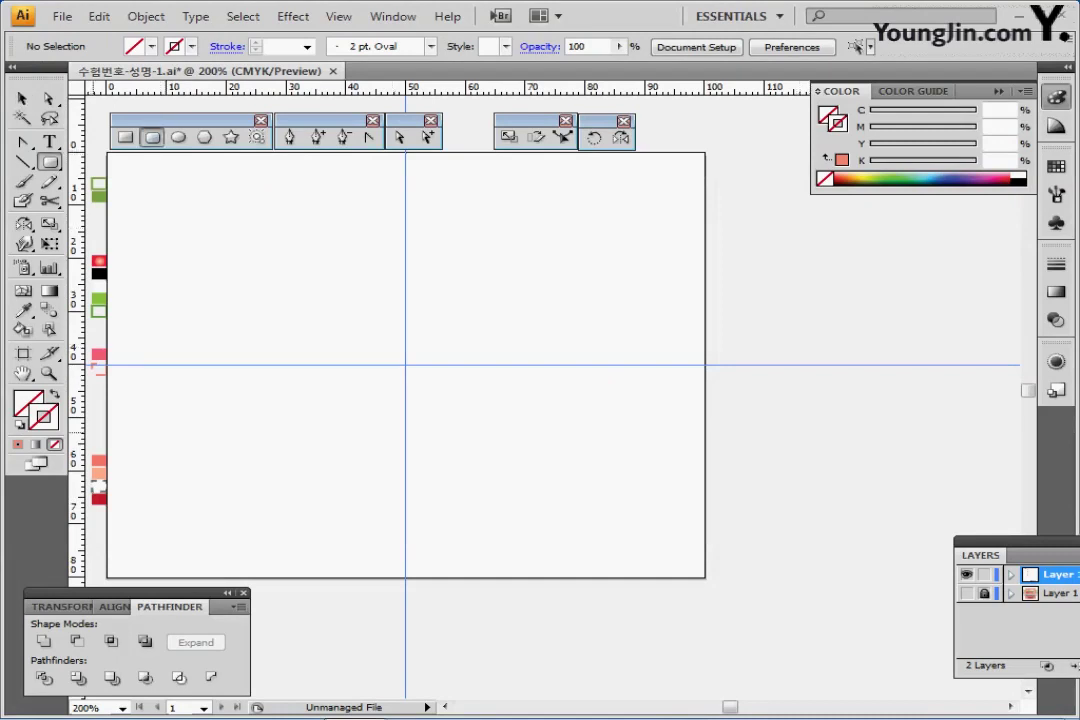
ctrl+click(99, 460)
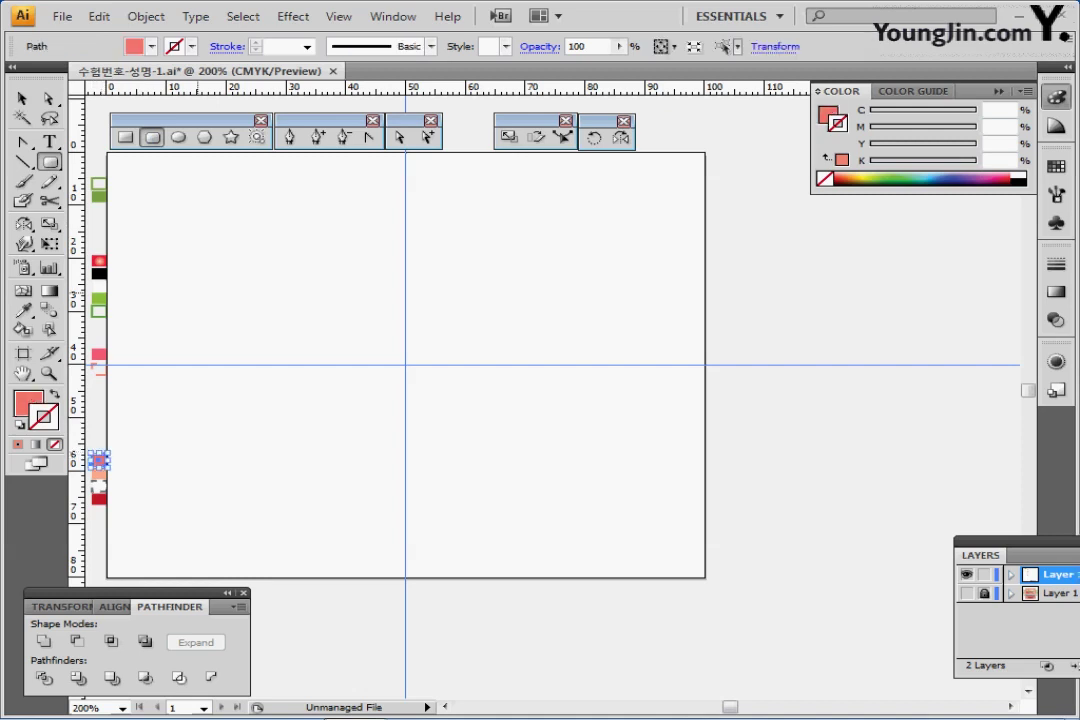
ctrl+click(197, 290)
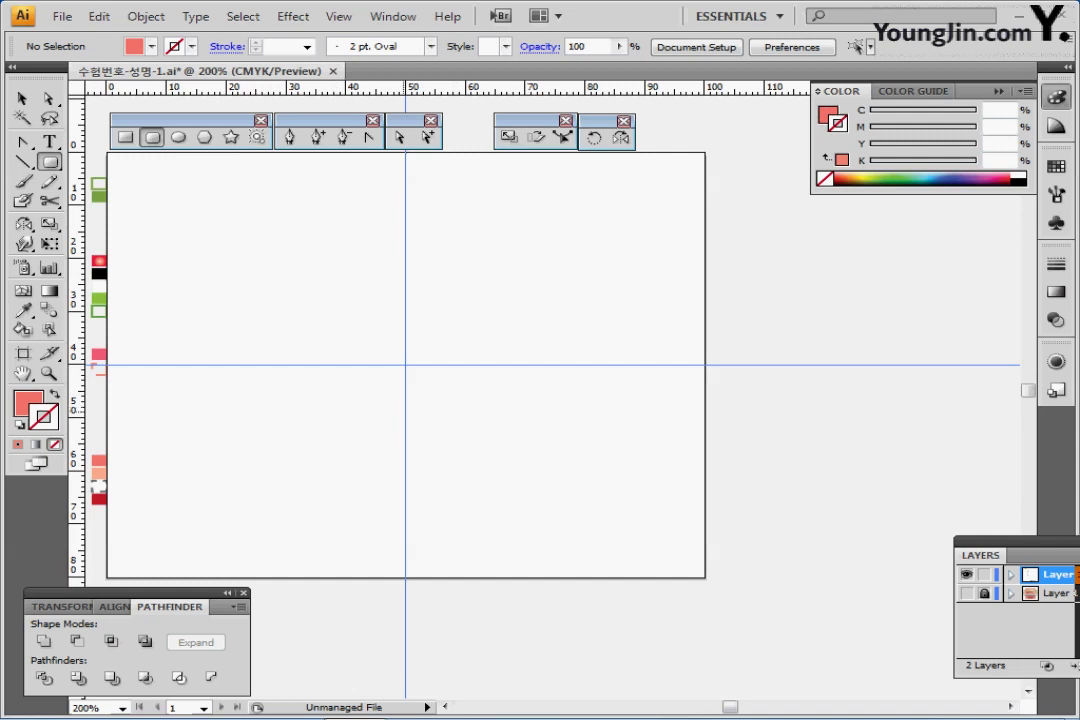
Step: Create a coral rounded rectangle 55 mm wide and 33 mm high with a 5 mm corner radius, centred on the vertical guide
click(341, 353)
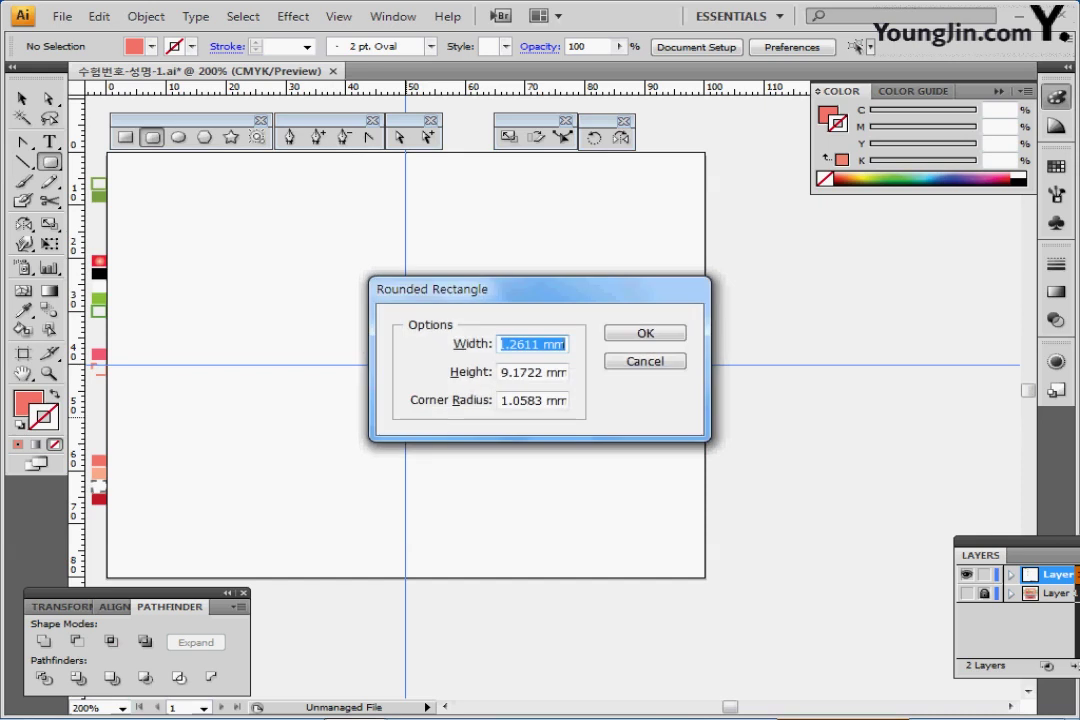
key(Tab)
key(shift+Tab)
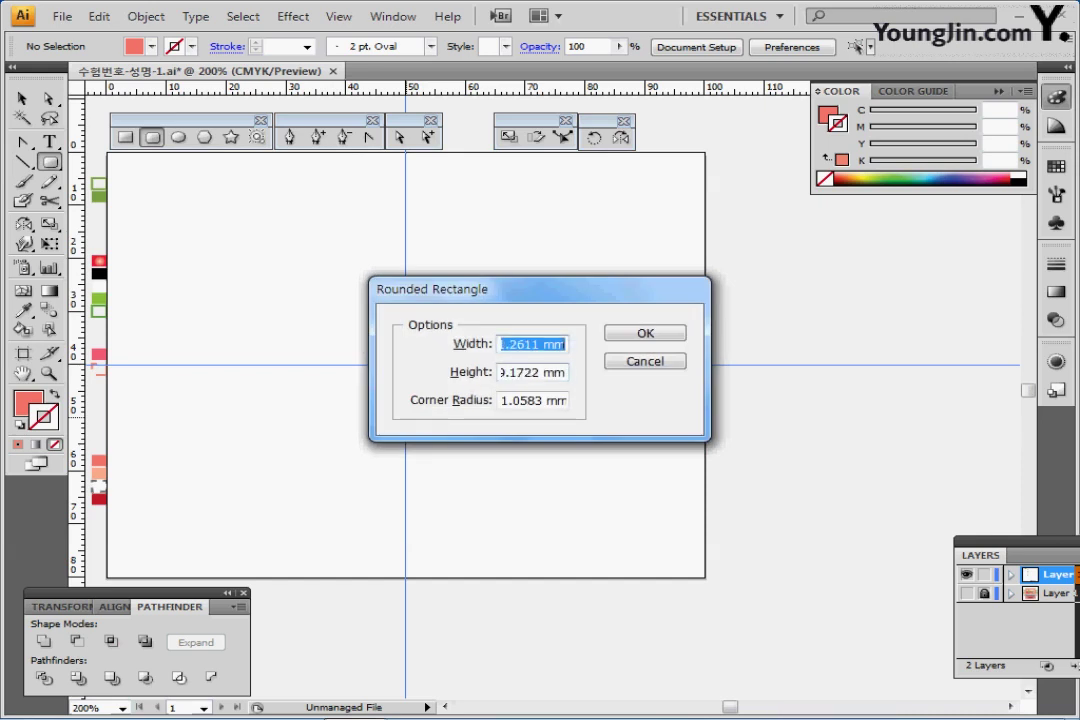
text(55)
key(Tab)
text(33)
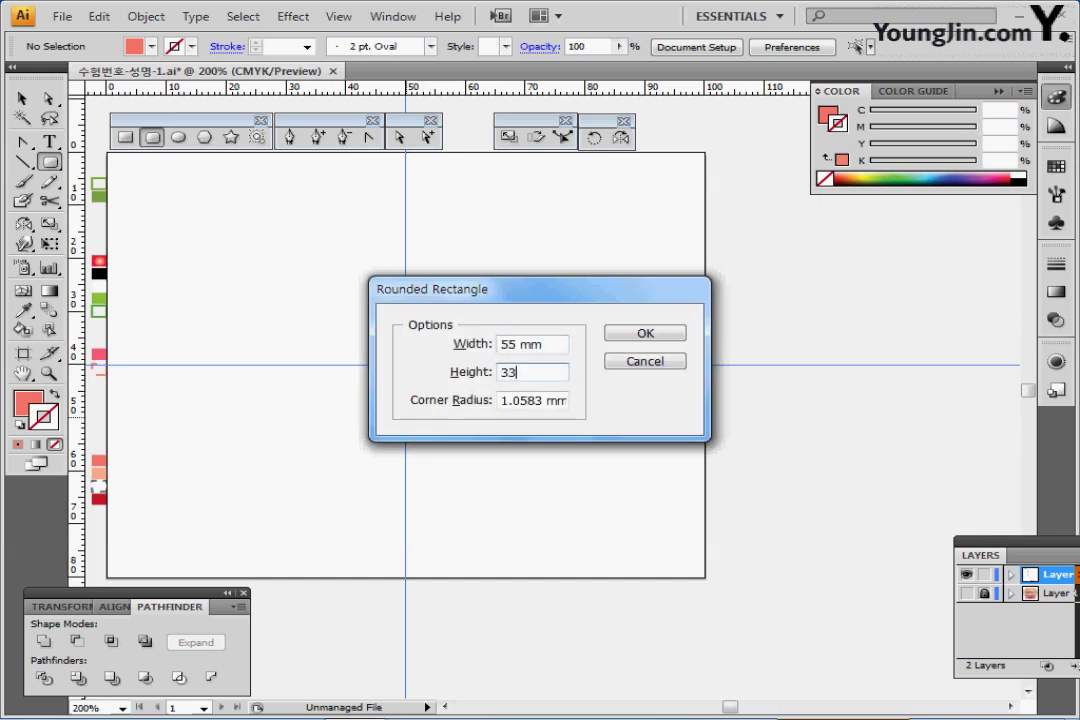
key(Tab)
text(5)
key(Return)
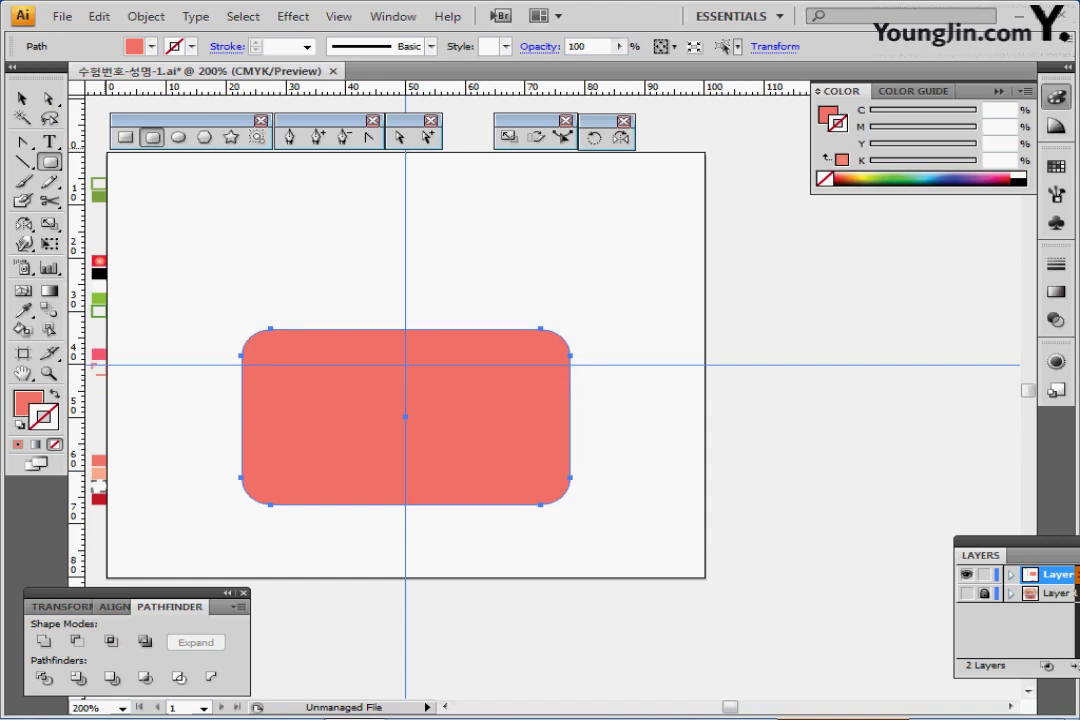
Step: Delete the rounded rectangle's two upper anchor points to give it a straight top, and move the shape down about 7 mm
click(47, 98)
mouse_move(217, 264)
mouse_down()
mouse_move(272, 301)
mouse_move(561, 338)
mouse_up()
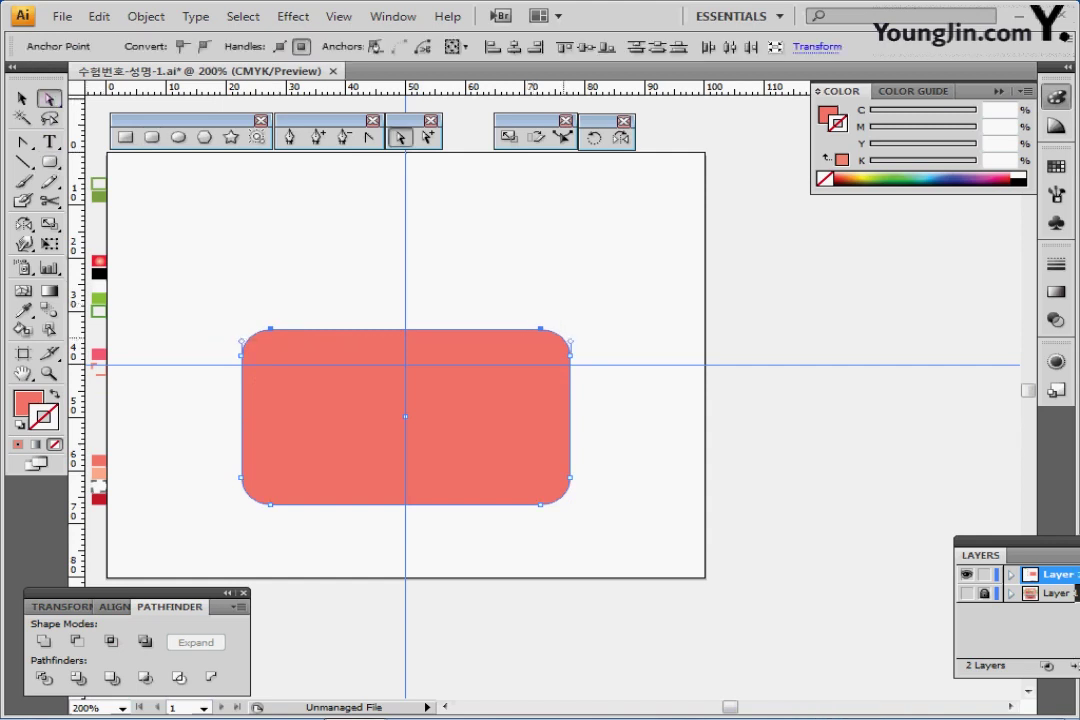
key(Delete)
drag(502, 414, 502, 443)
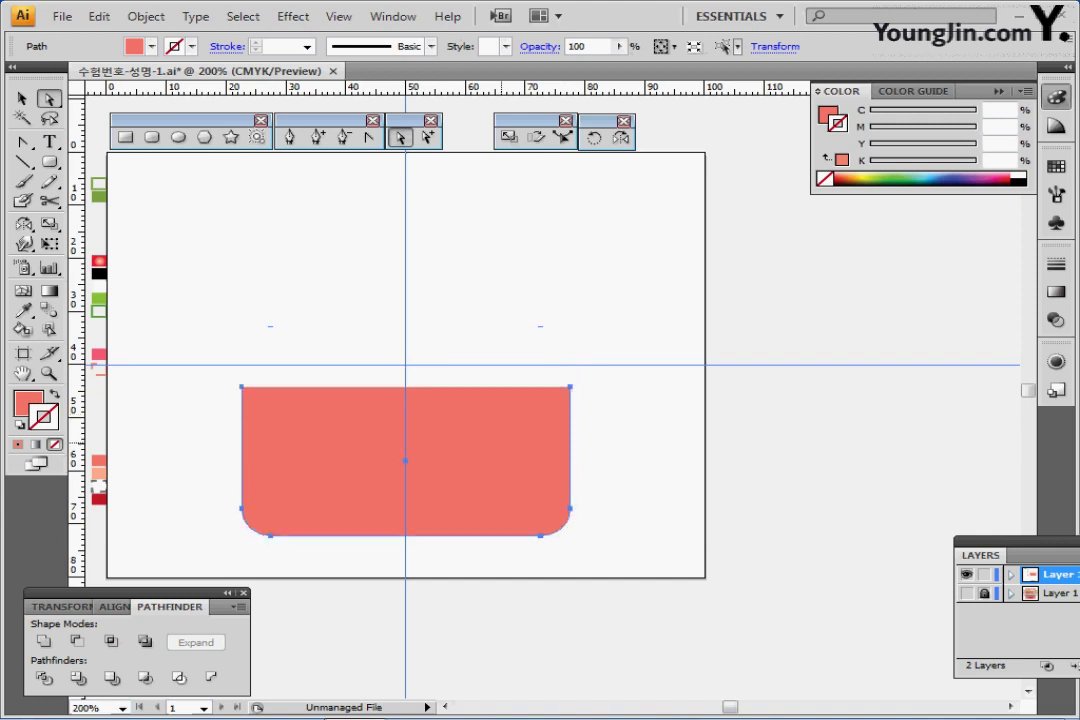
key(Down)
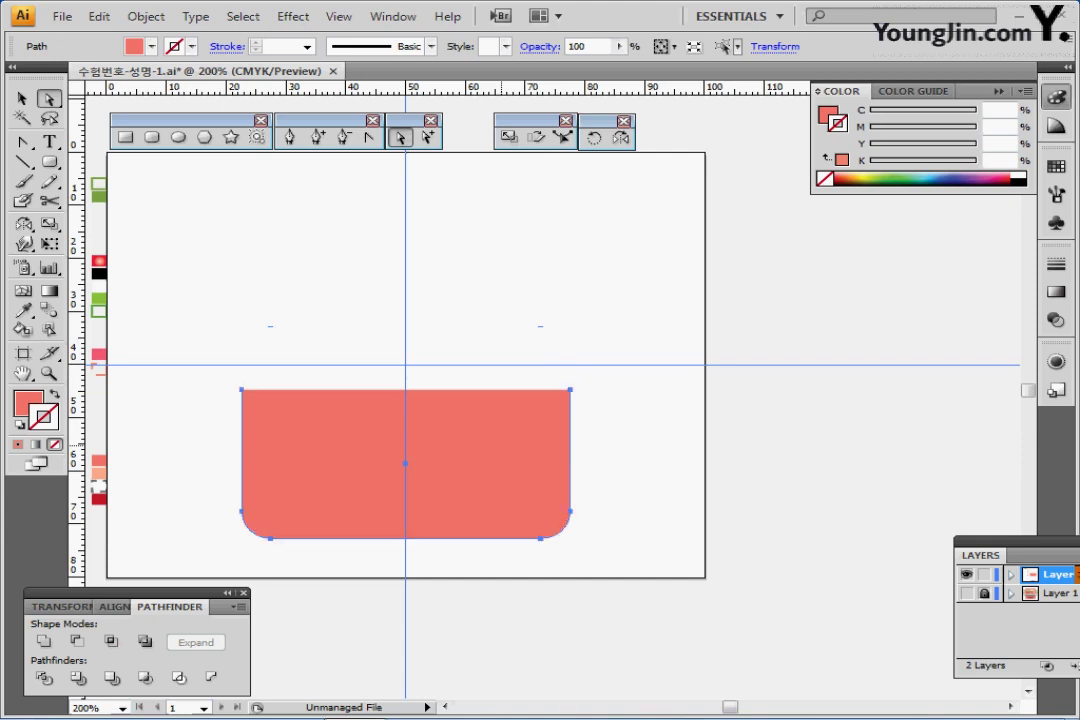
key(Down)
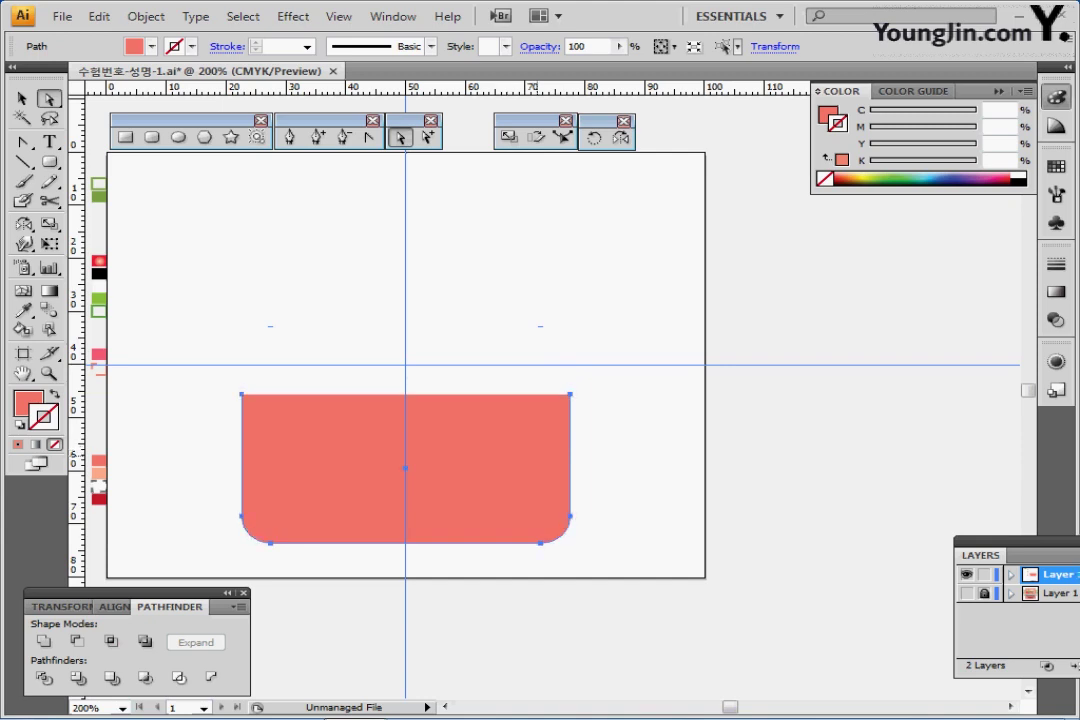
click(429, 316)
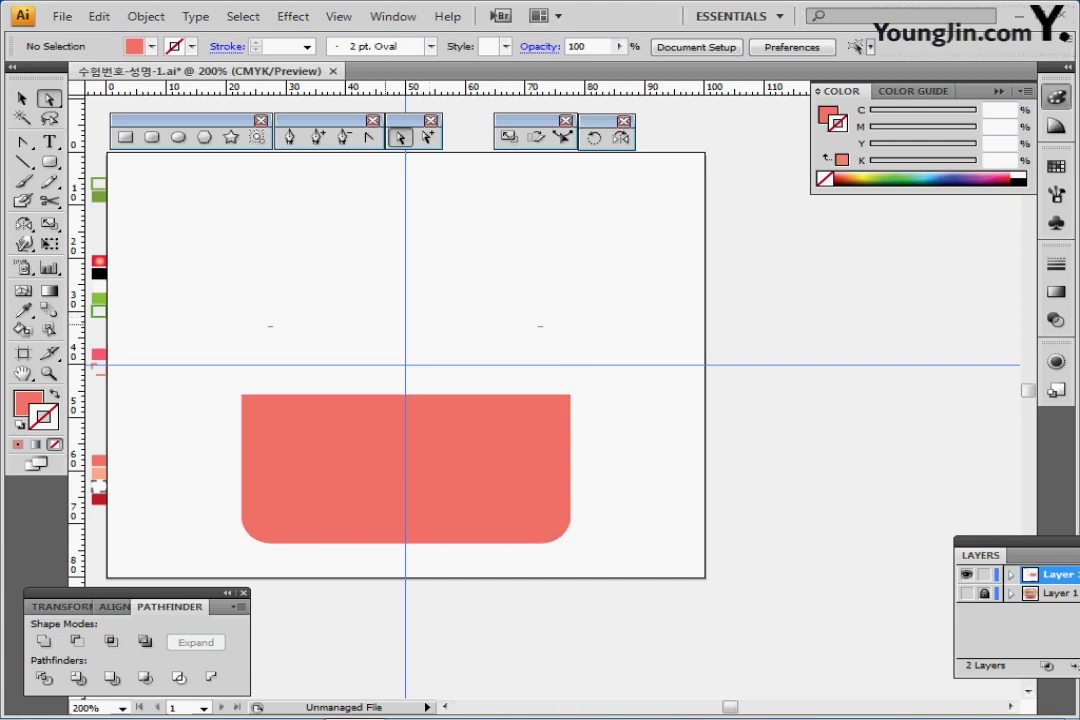
Step: Create a rounded rectangle 67 mm wide and 6 mm high with a 10 mm corner radius above the basket body
click(151, 137)
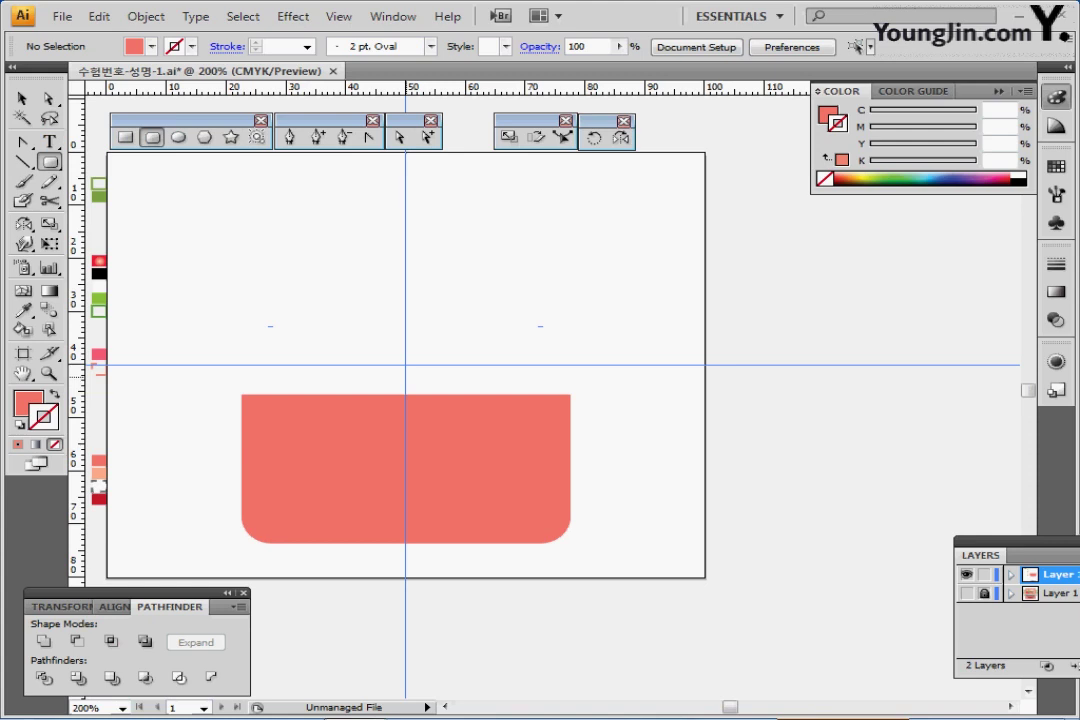
click(405, 376)
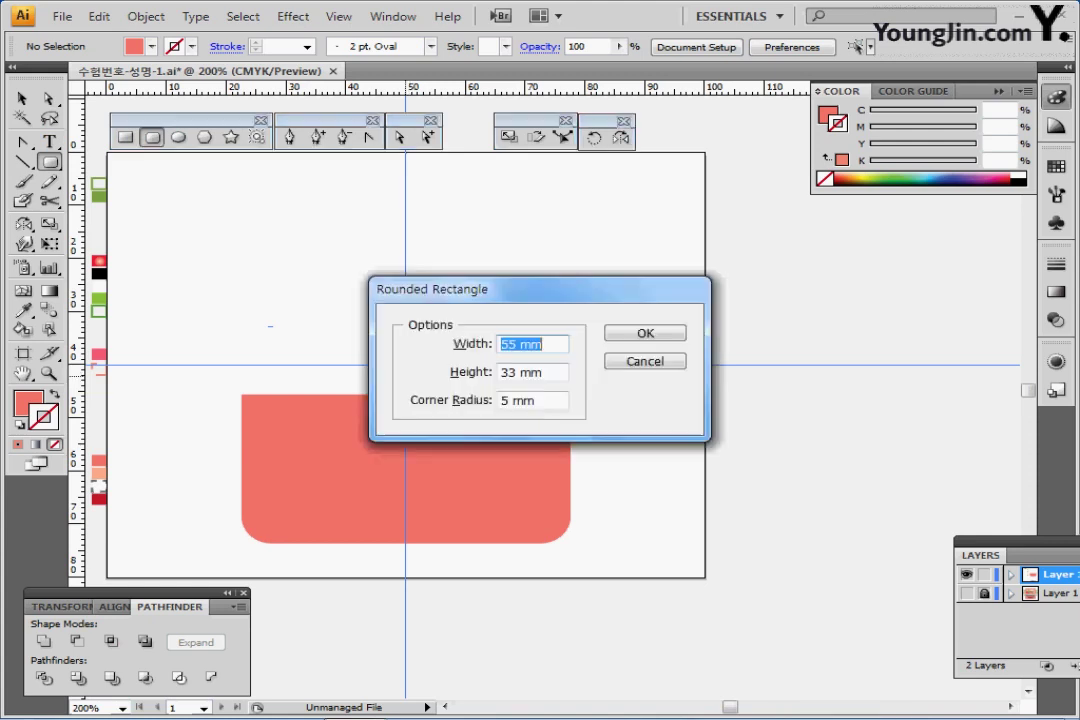
text(6)
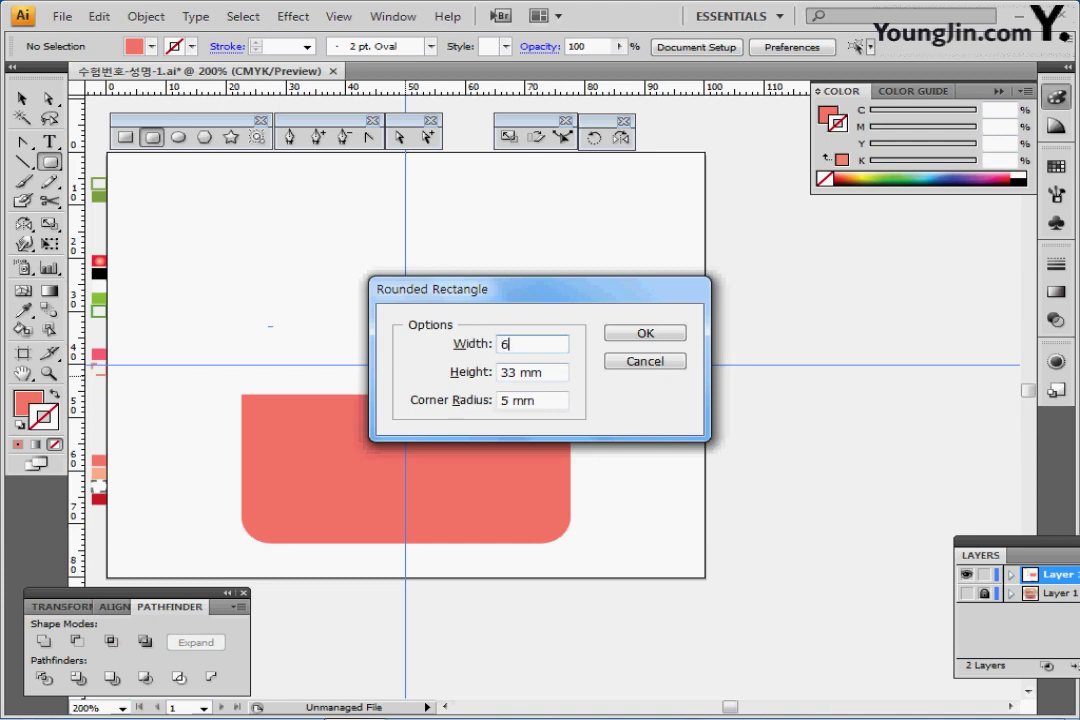
text(7)
key(Tab)
text(6)
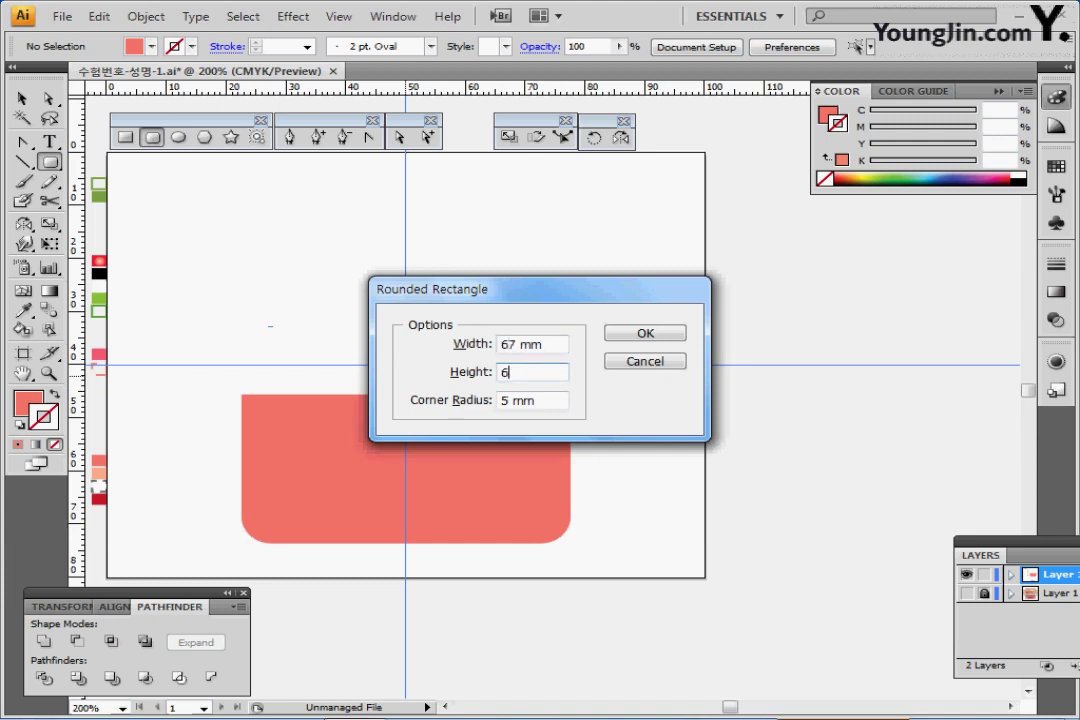
key(Tab)
text(10)
key(Return)
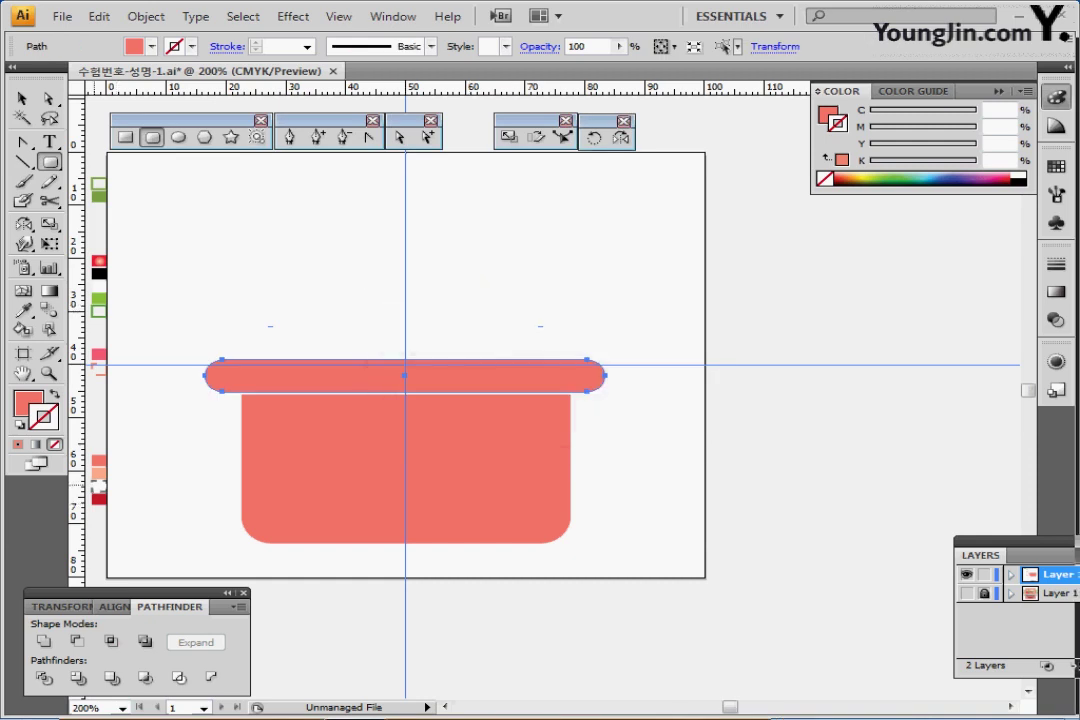
Step: Fill the basket rim with the peach swatch colour and nudge it down to overlap the top of the basket body
key(i)
click(98, 474)
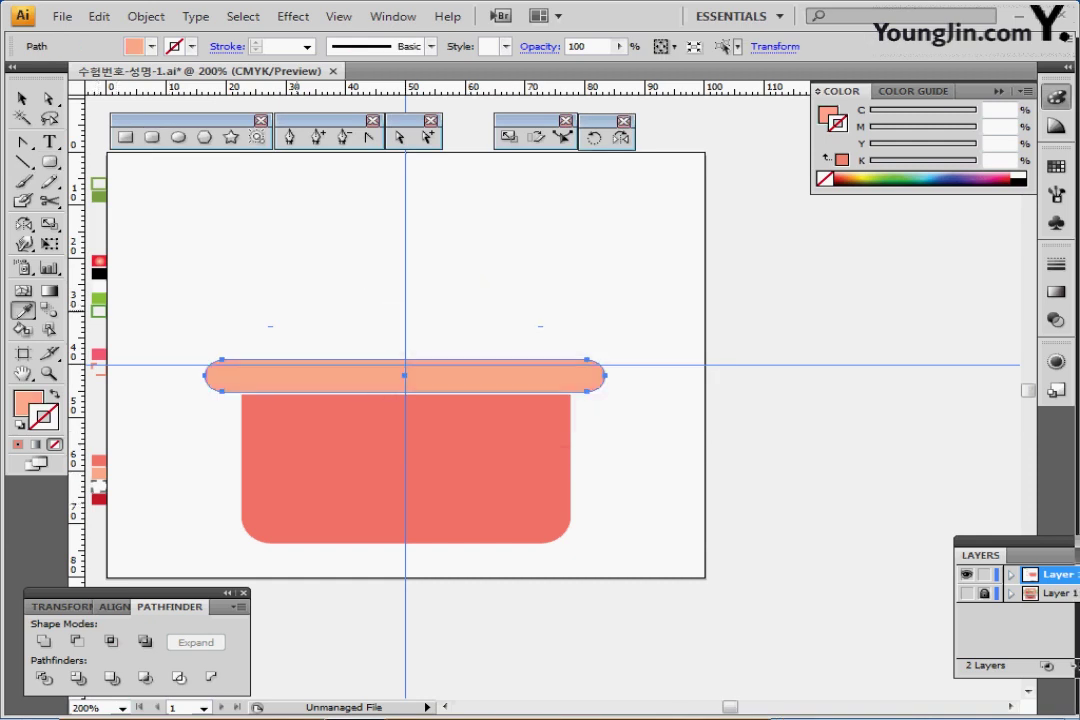
key(Down)
key(Down)
key(Down)
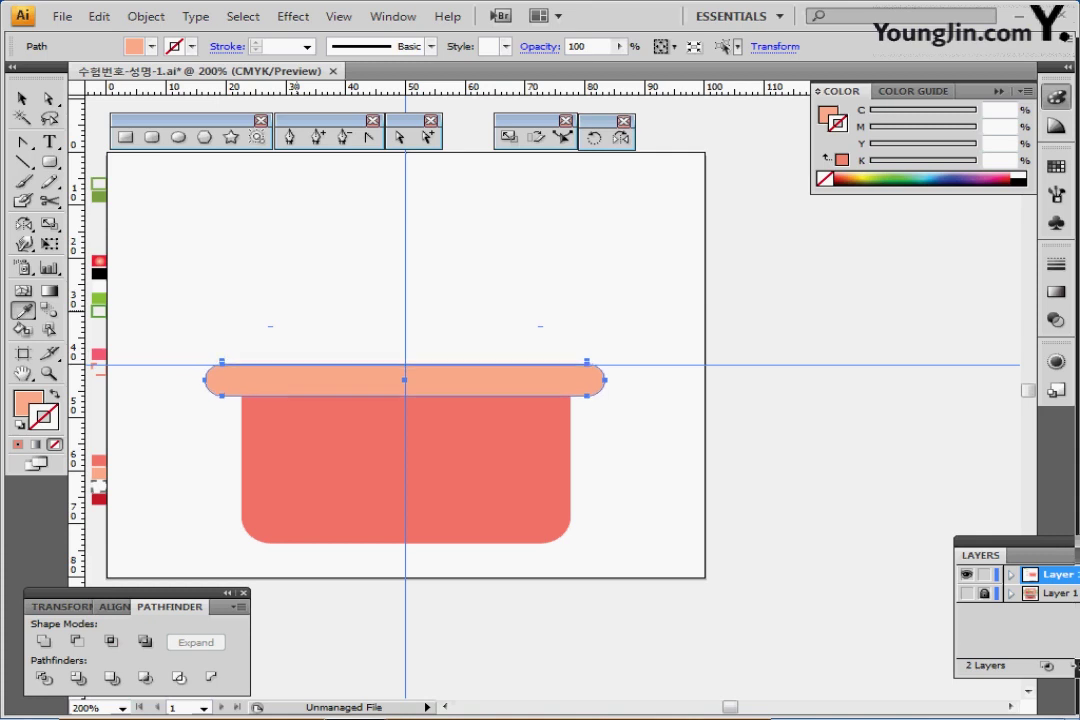
key(Down)
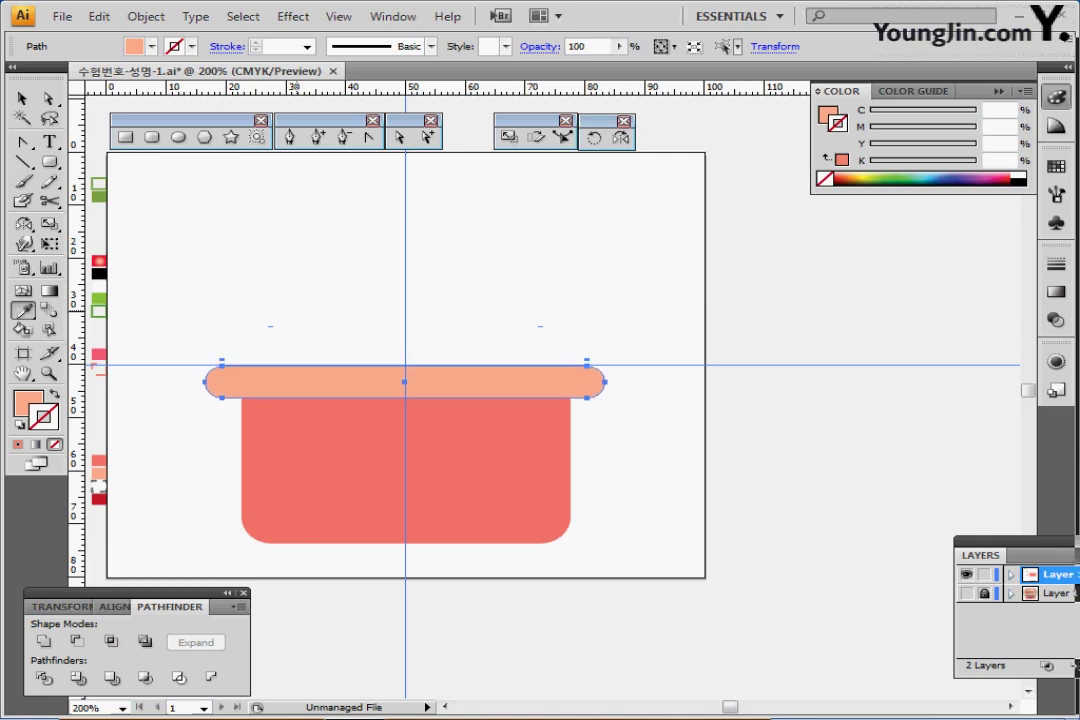
key(Down)
key(Down)
key(Down)
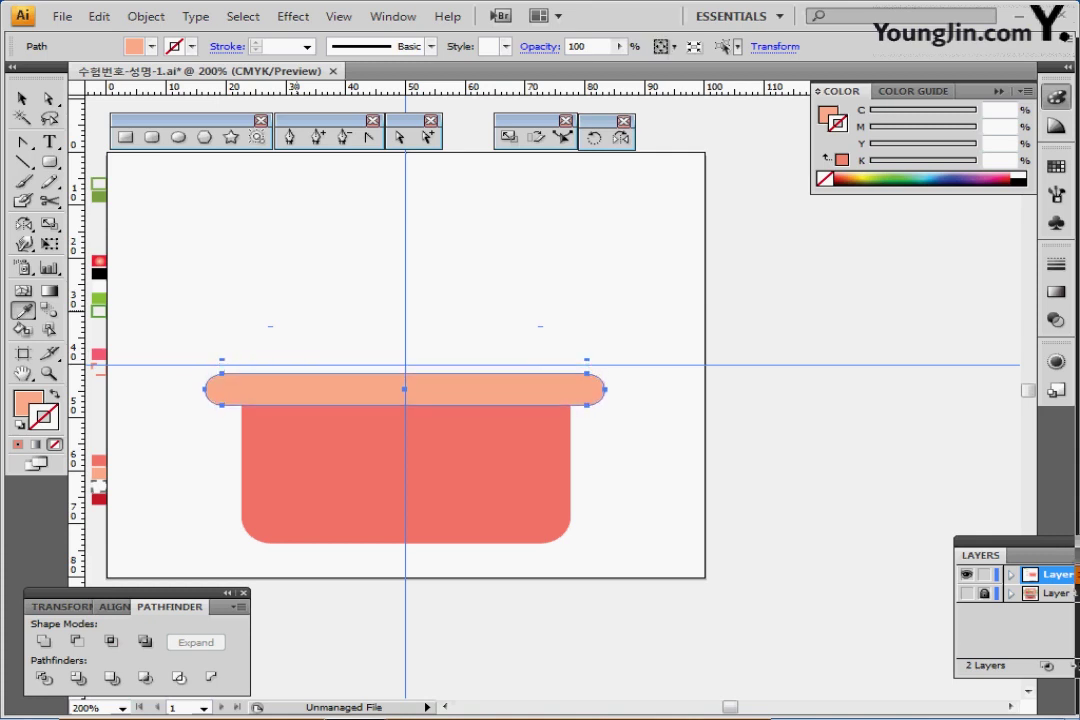
key(ctrl+y)
key(ctrl+y)
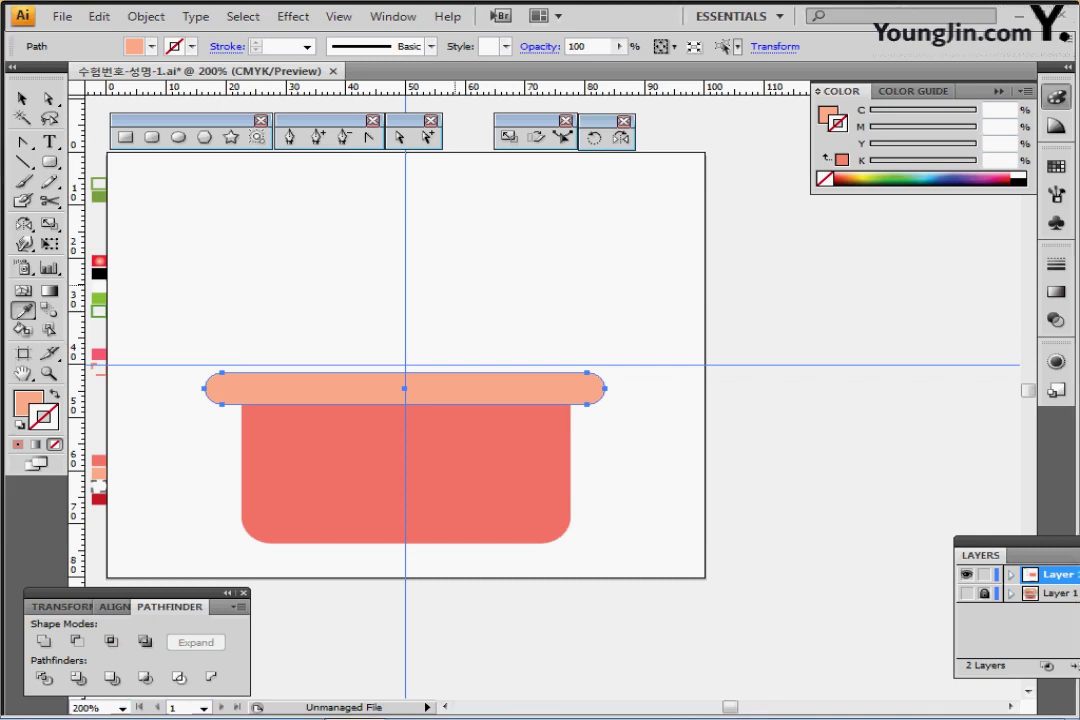
Step: Create a rectangle 57 mm wide and 11 mm high over the basket body, directly beneath the rim
drag(376, 339, 370, 316)
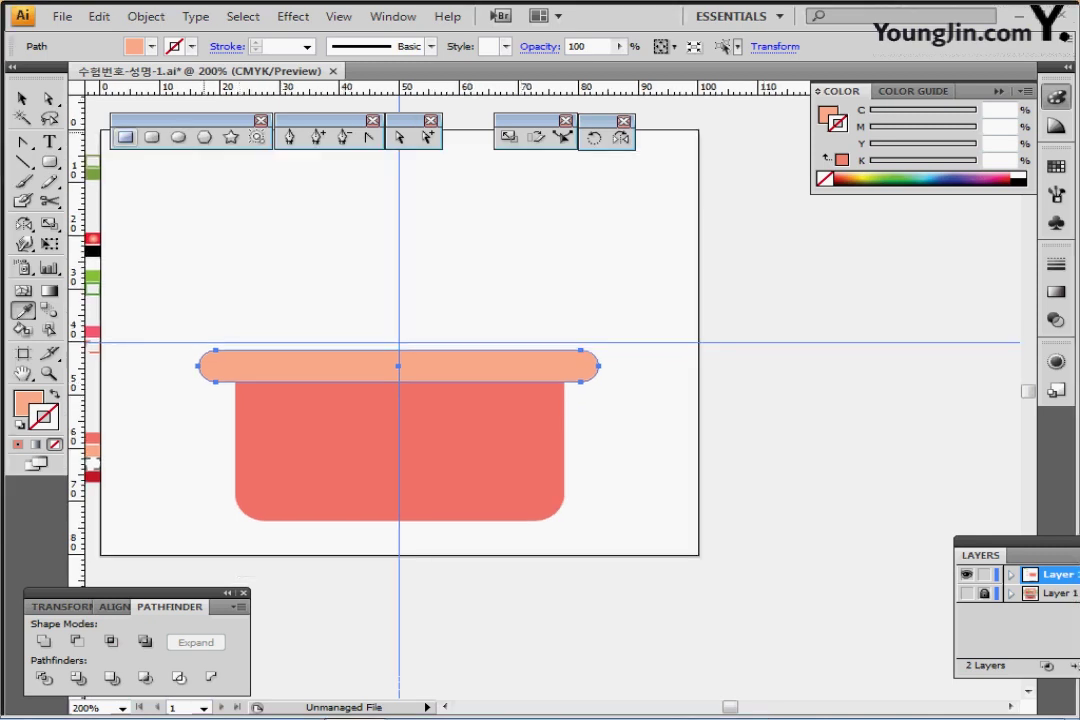
key(m)
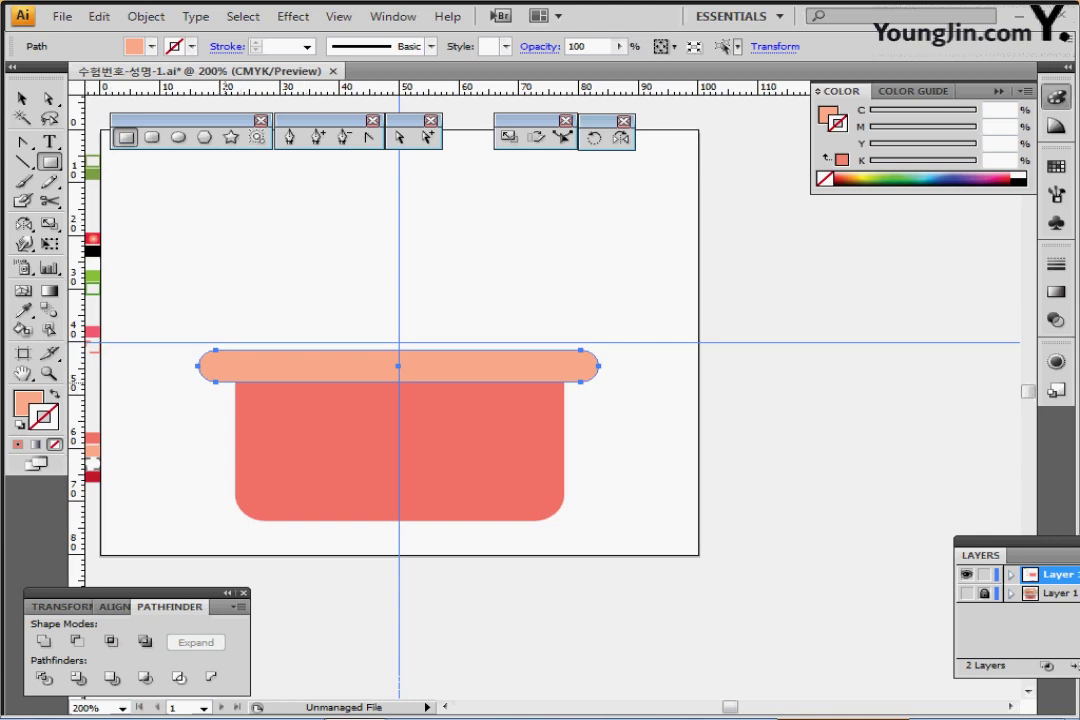
click(228, 383)
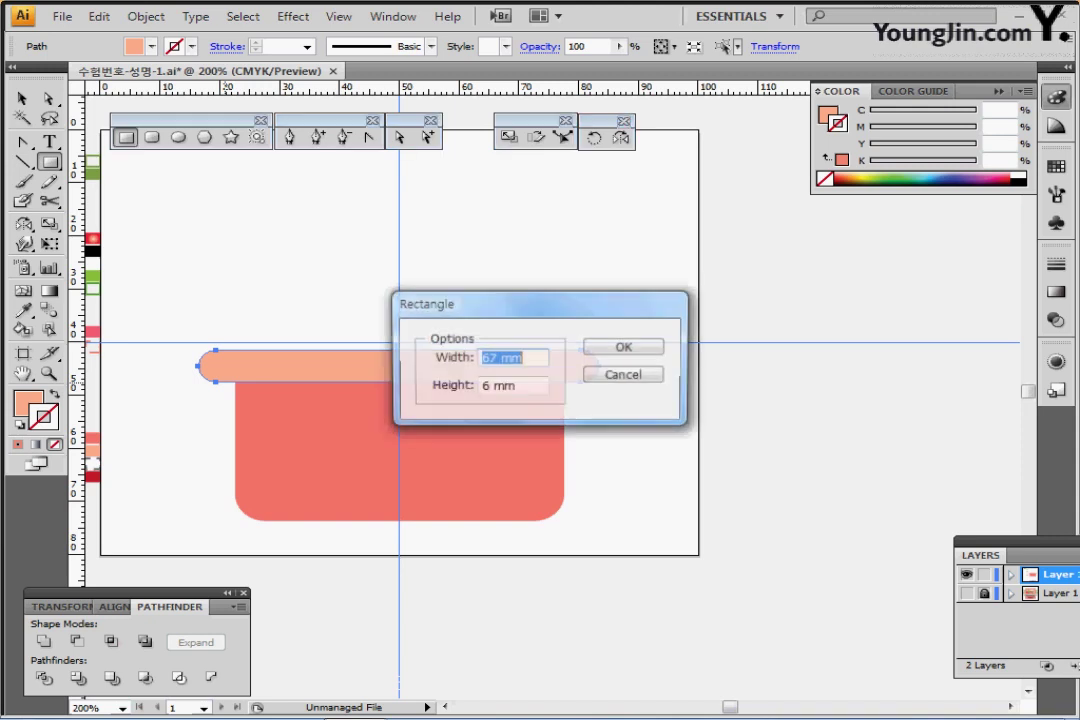
text(57)
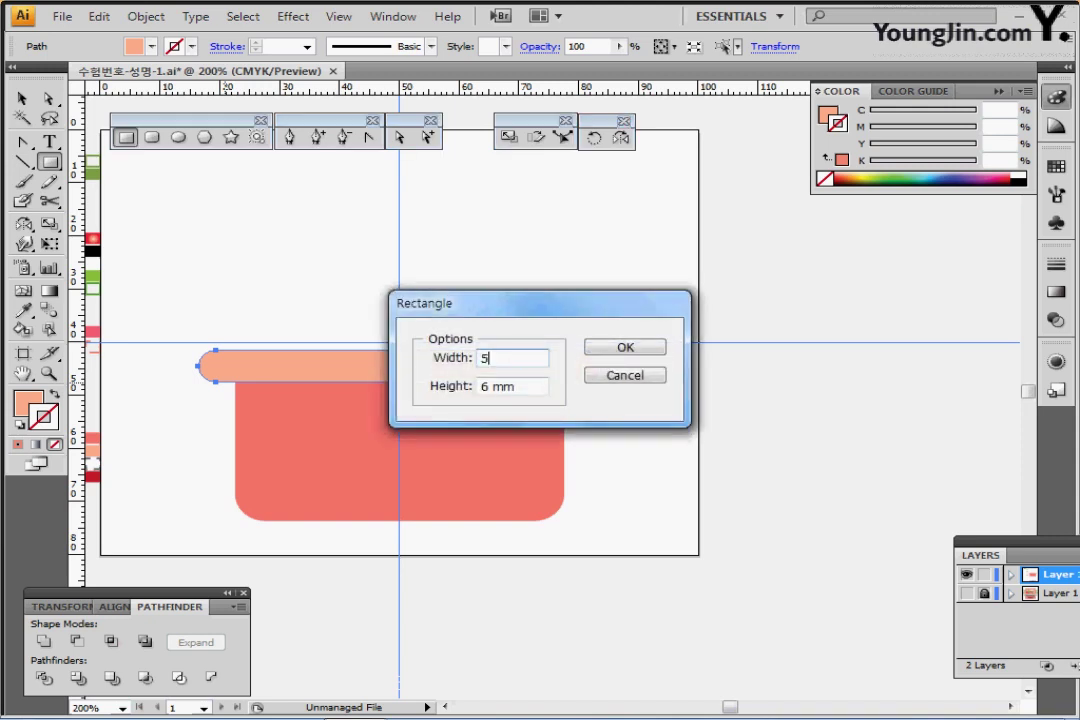
key(Tab)
text(11)
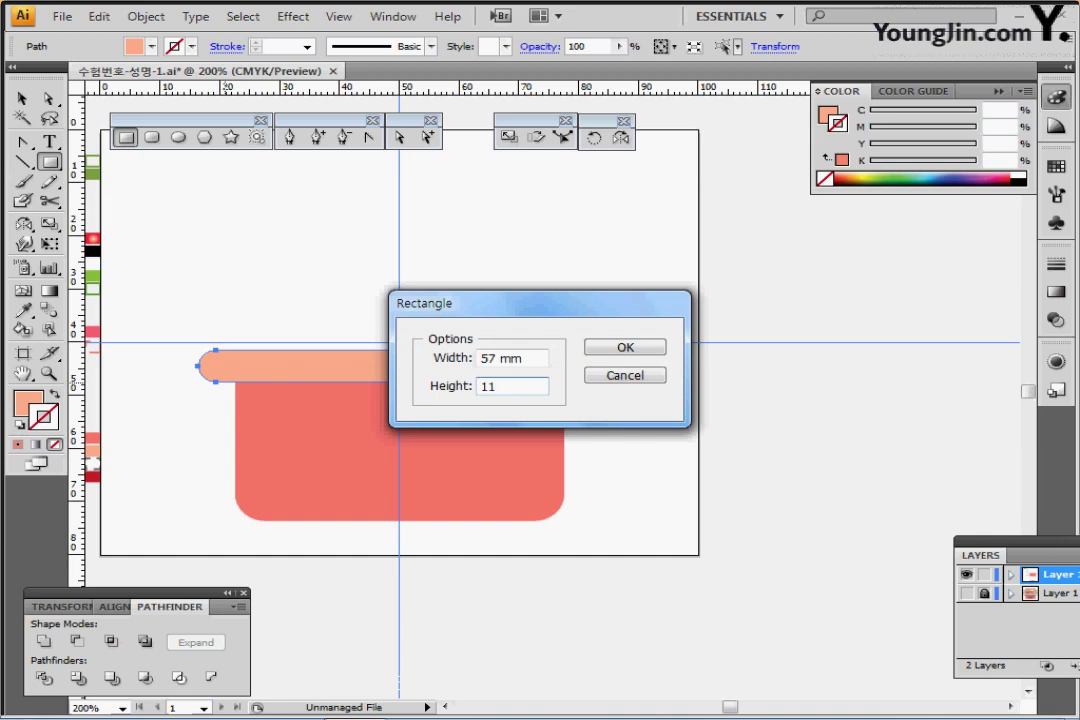
key(Return)
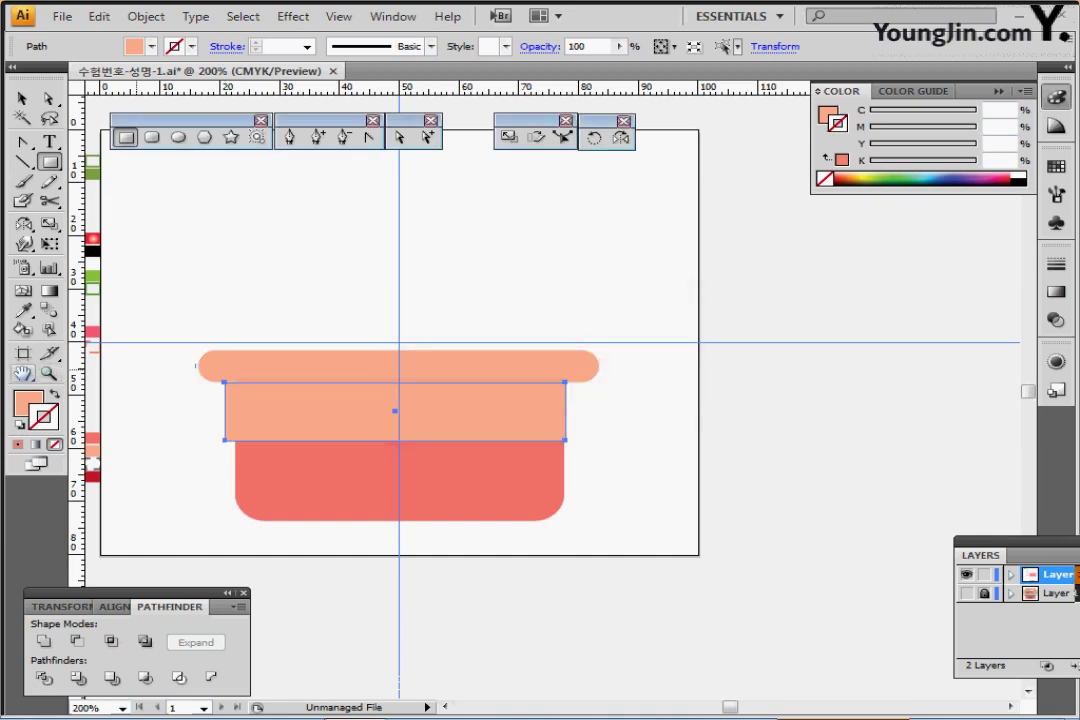
Step: Give the new rectangle the default white fill and a stroke colour of C 60, M 50, Y 50, K 20
key(d)
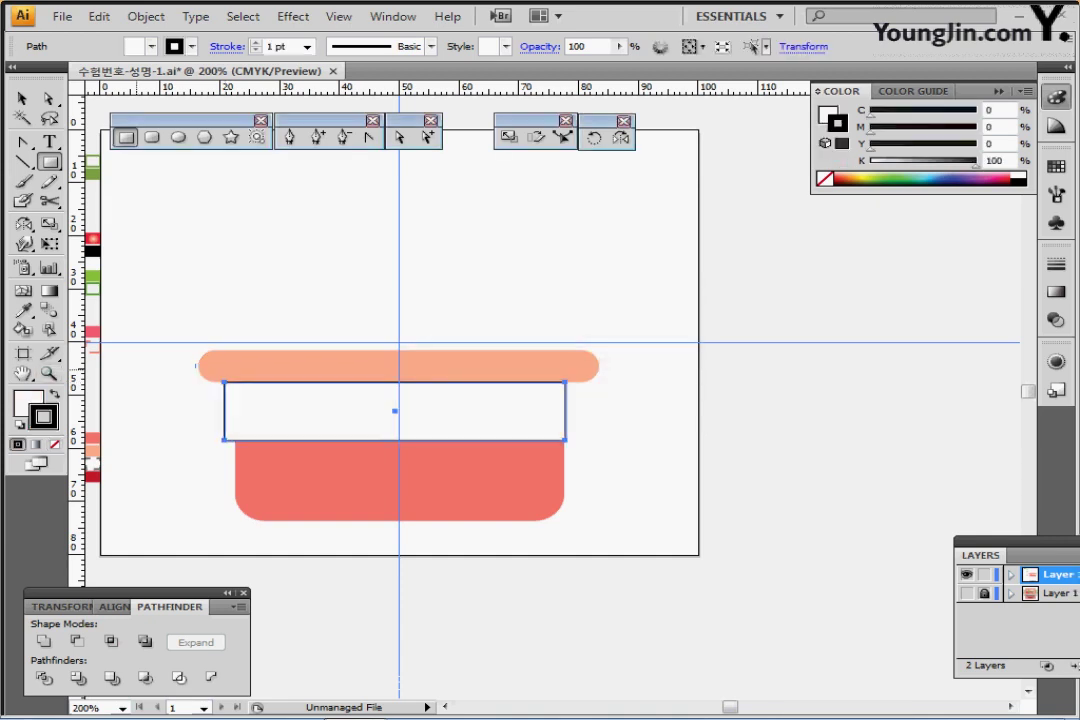
drag(93, 463, 108, 463)
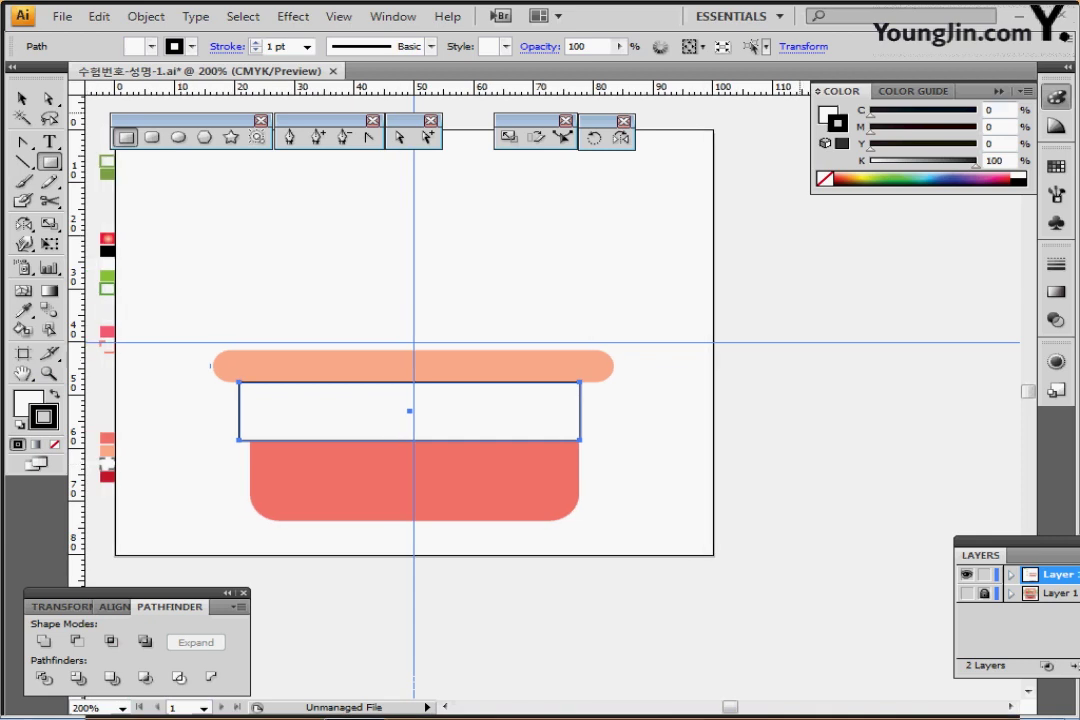
double_click(989, 110)
text(60)
key(Tab)
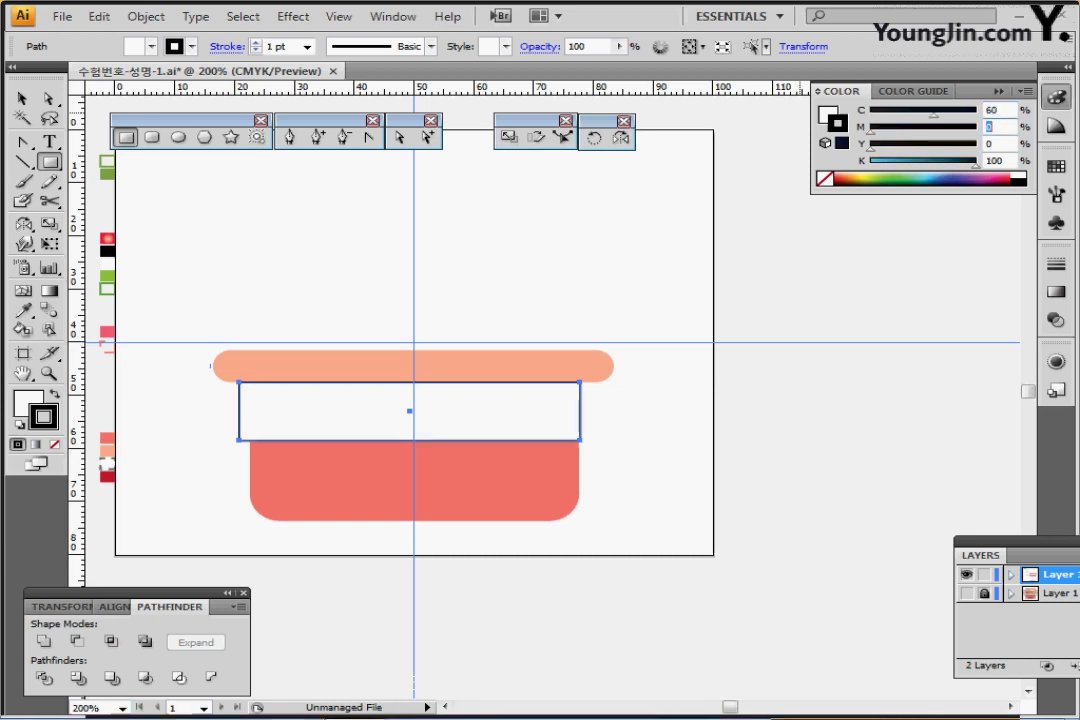
text(50)
key(Tab)
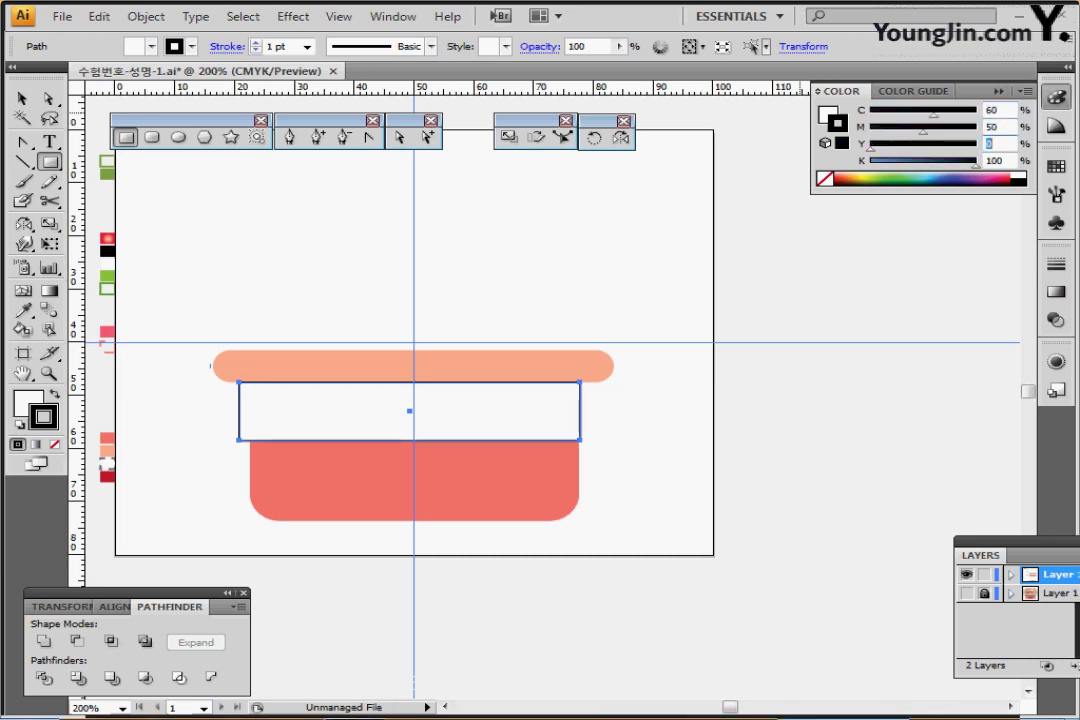
text(50)
key(Tab)
text(20)
key(Return)
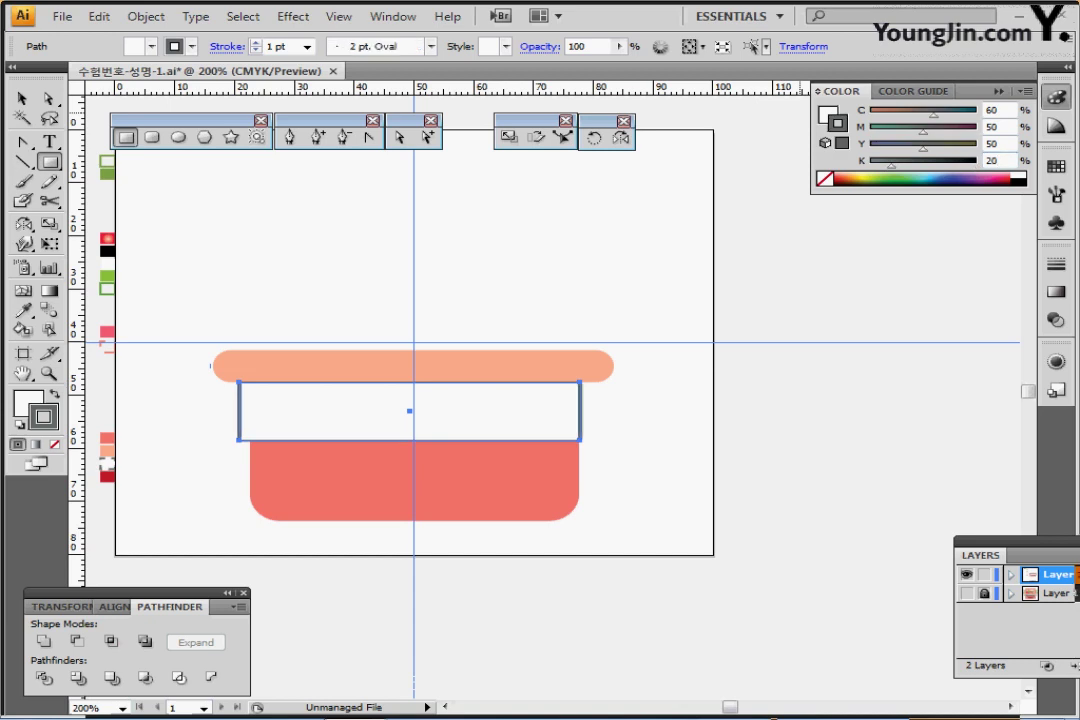
Step: Turn on a dashed line for the white label rectangle's stroke with a 3 pt dash
click(1056, 264)
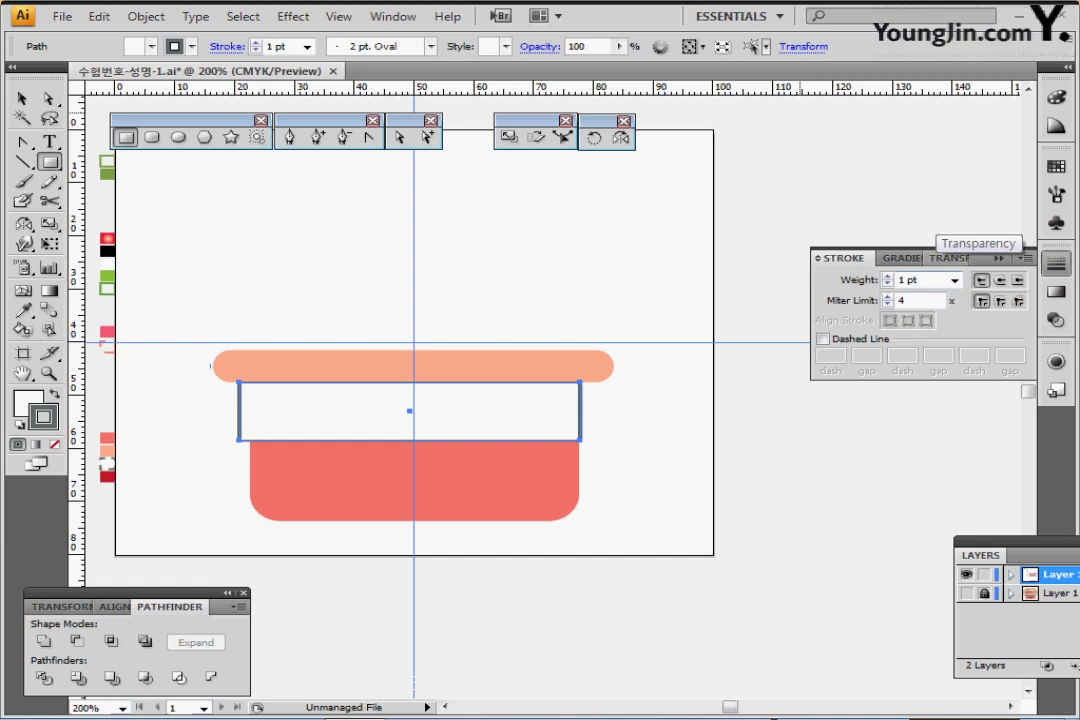
click(823, 339)
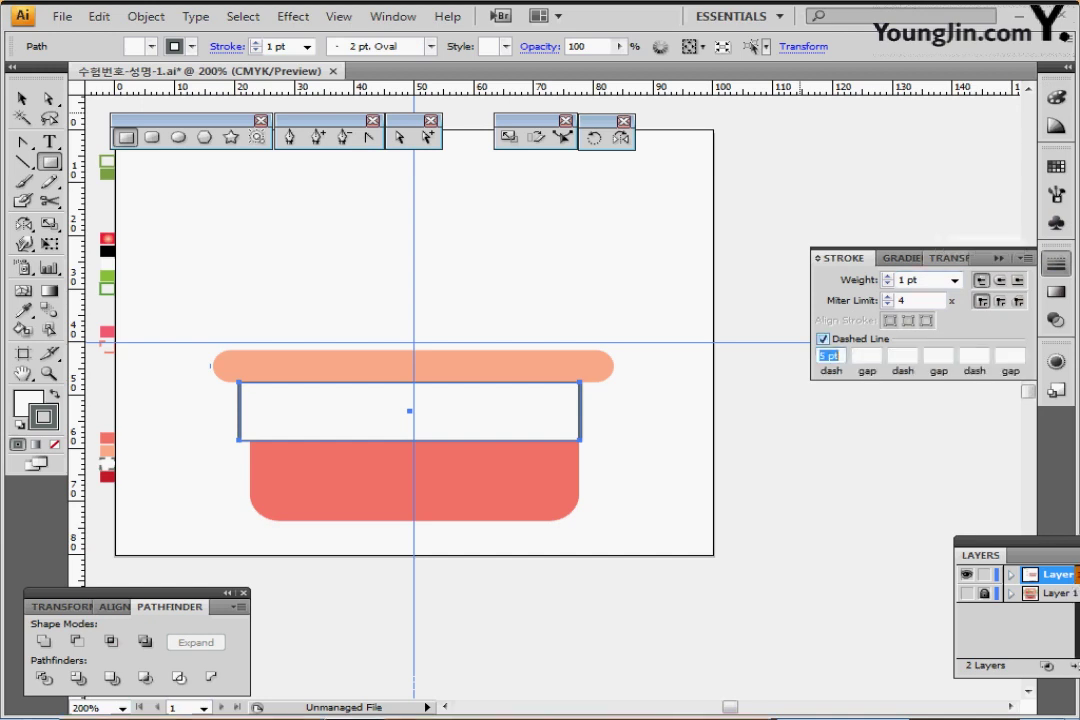
text(3)
key(Return)
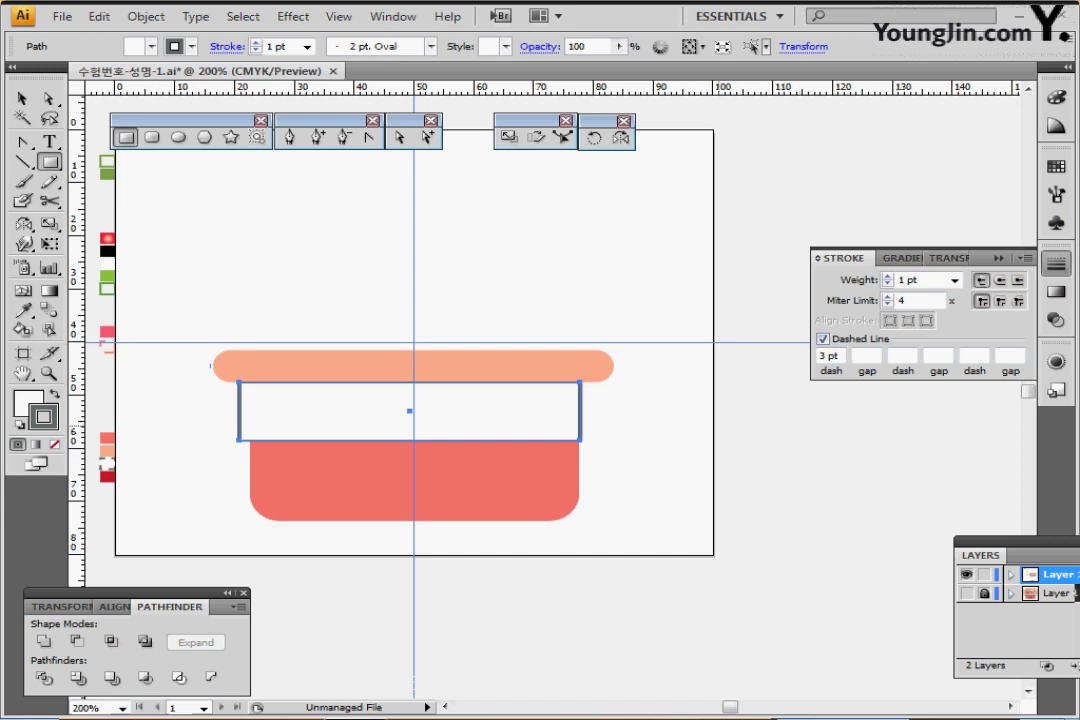
ctrl+click(719, 408)
ctrl+click(577, 415)
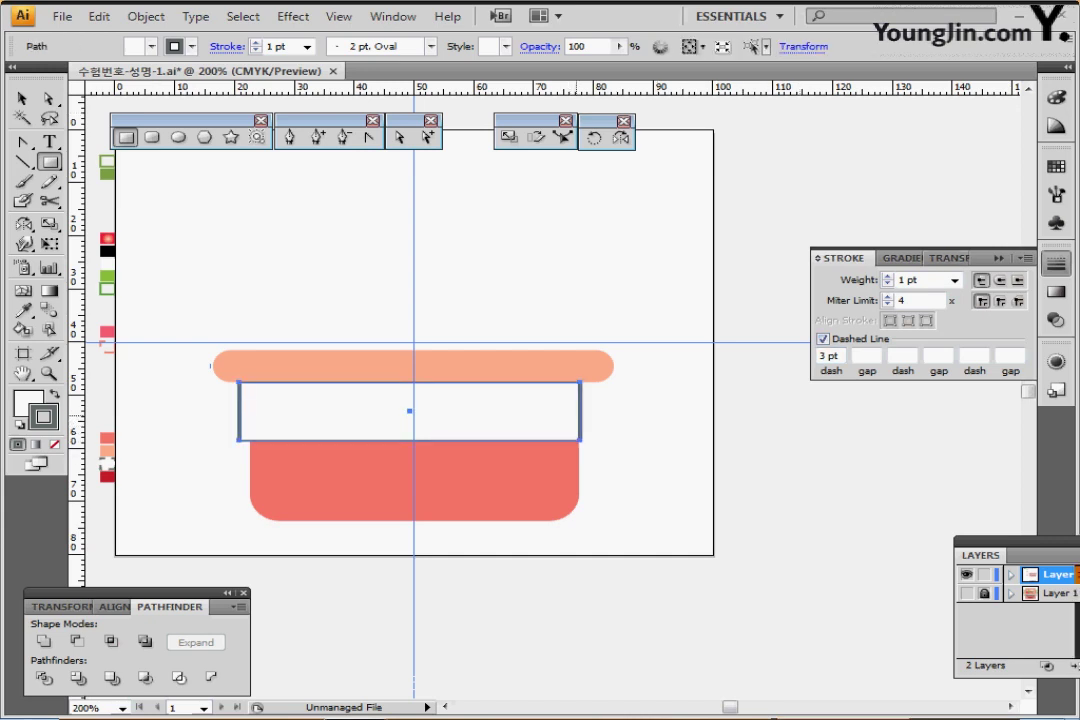
key(Delete)
key(ctrl+z)
key(ctrl+shift+a)
ctrl+click(410, 411)
key(i)
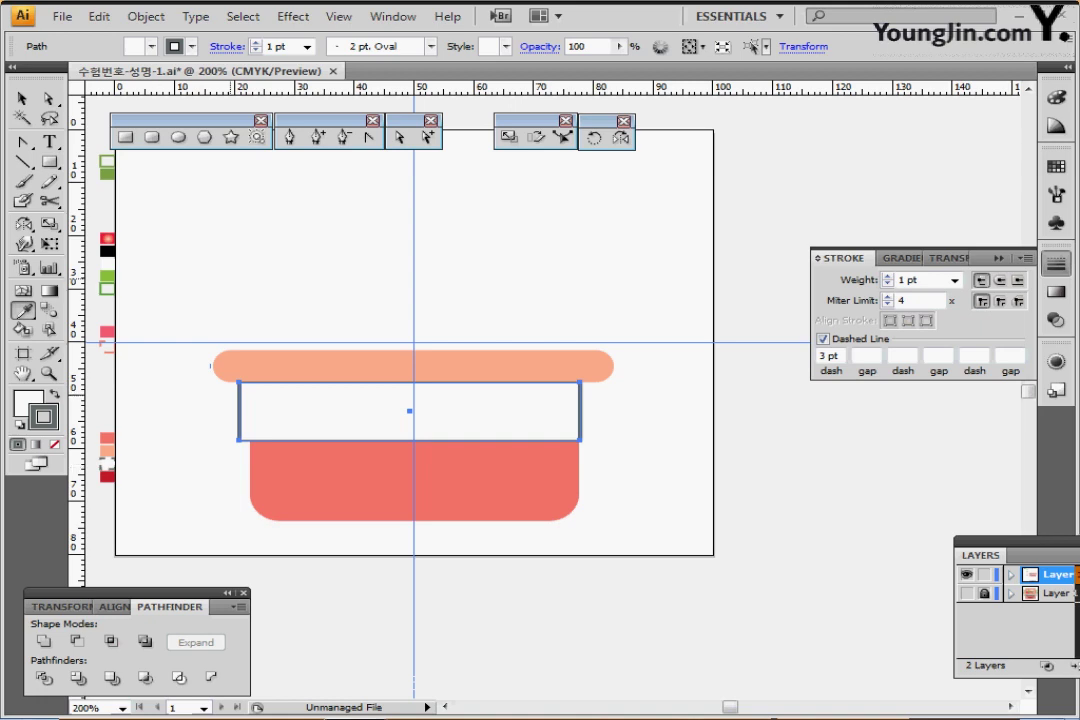
Step: Remove the 2 pt. Oval brush from the label rectangle's stroke and deselect the rectangle
click(431, 46)
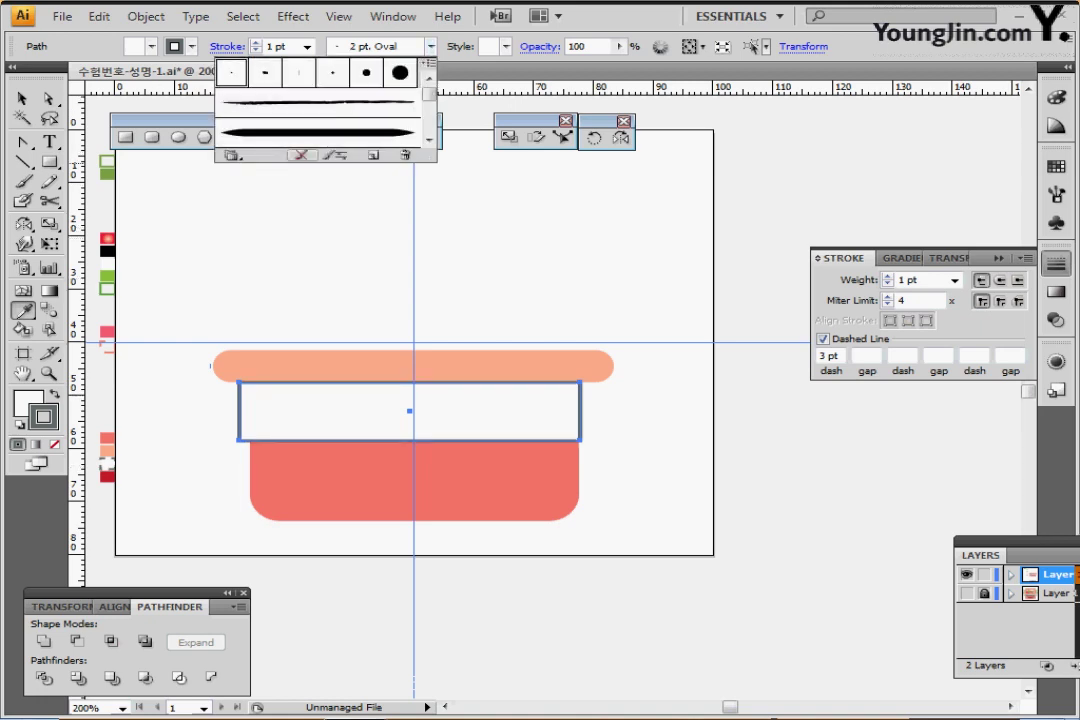
click(301, 155)
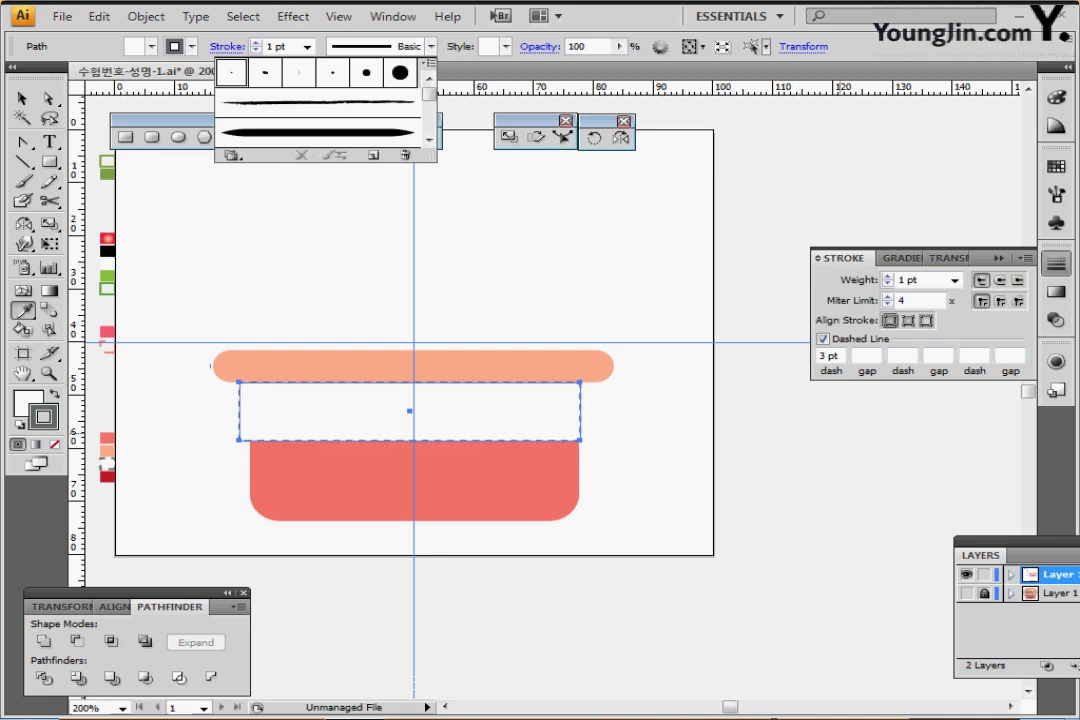
key(ctrl+shift+a)
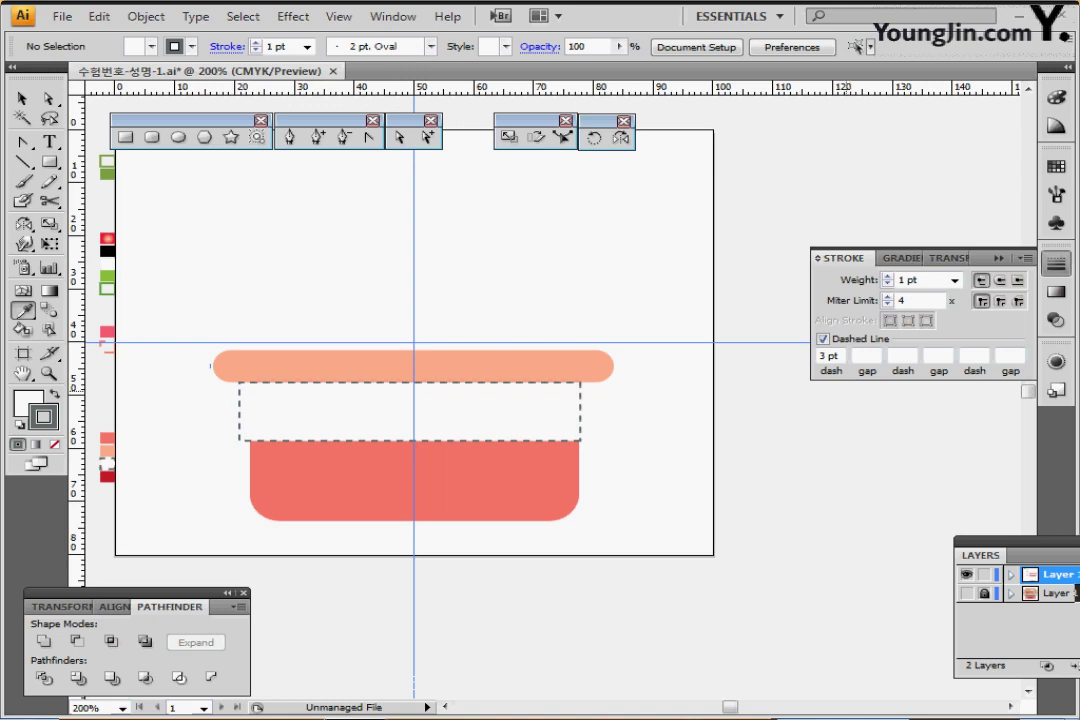
Step: Nudge the dashed label rectangle to the right until it is centred on the vertical guide
ctrl+click(577, 405)
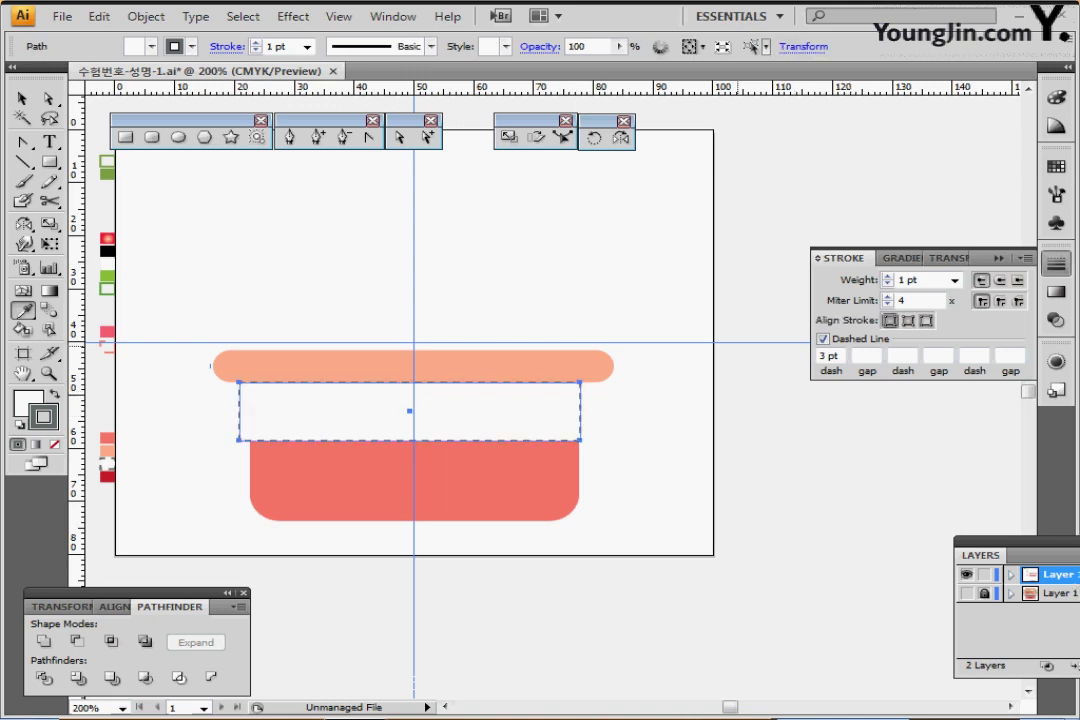
key(Right)
key(Right)
key(Right)
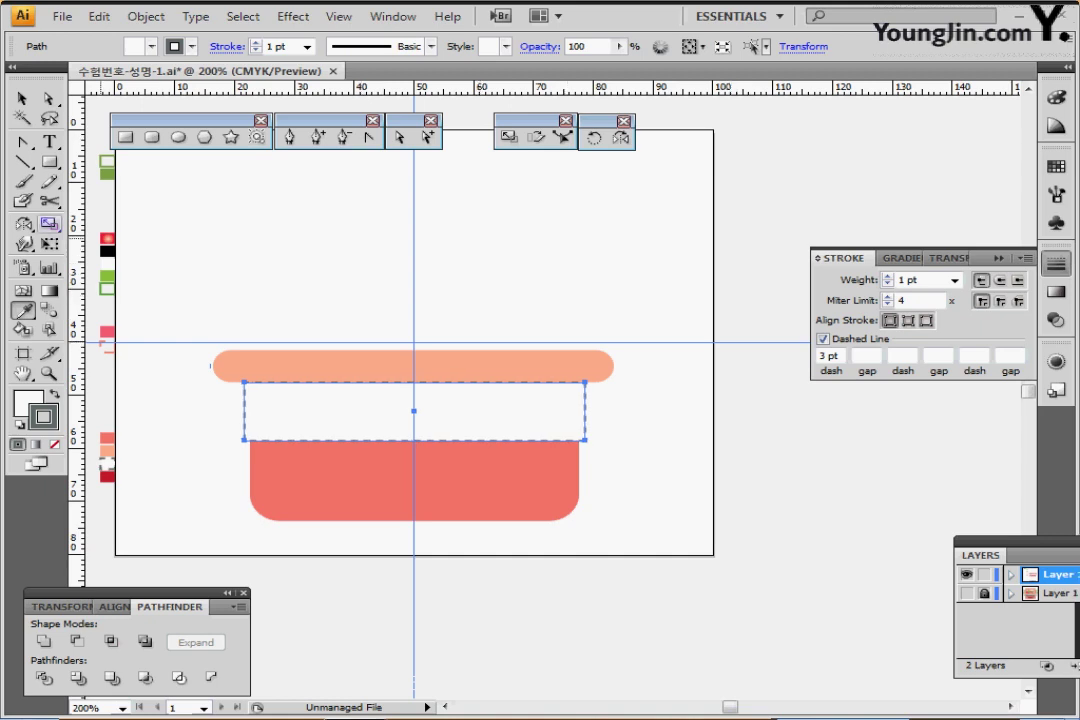
Step: Make a non-uniformly scaled copy of the label rectangle at 130% horizontal and 100% vertical
double_click(49, 224)
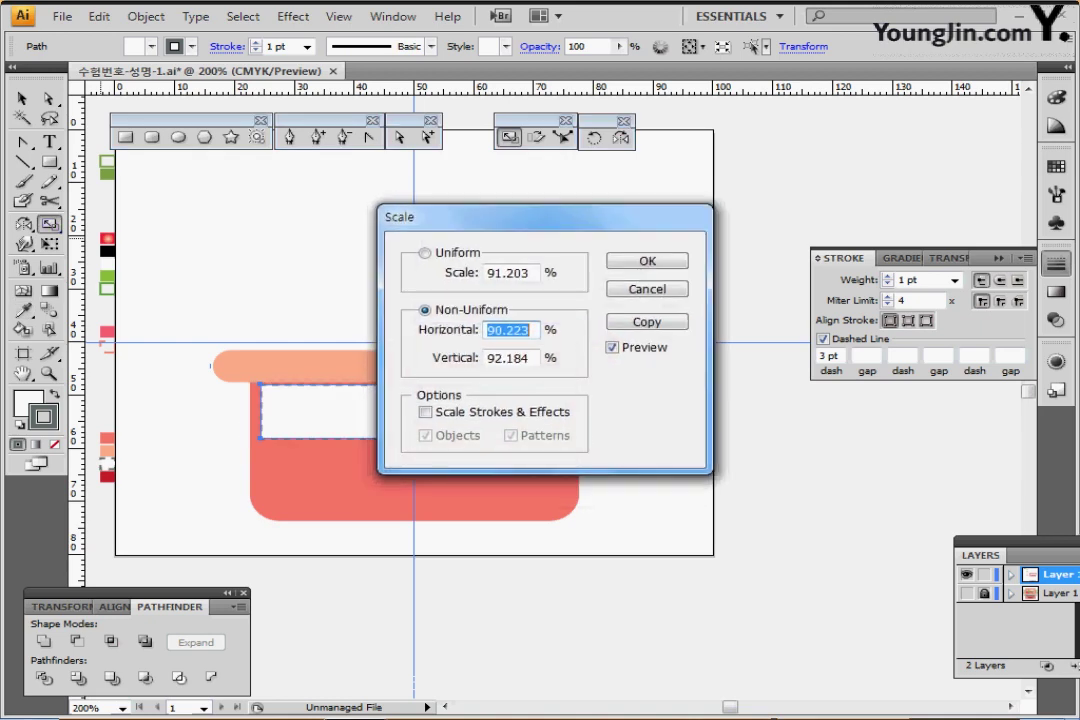
text(130)
key(Tab)
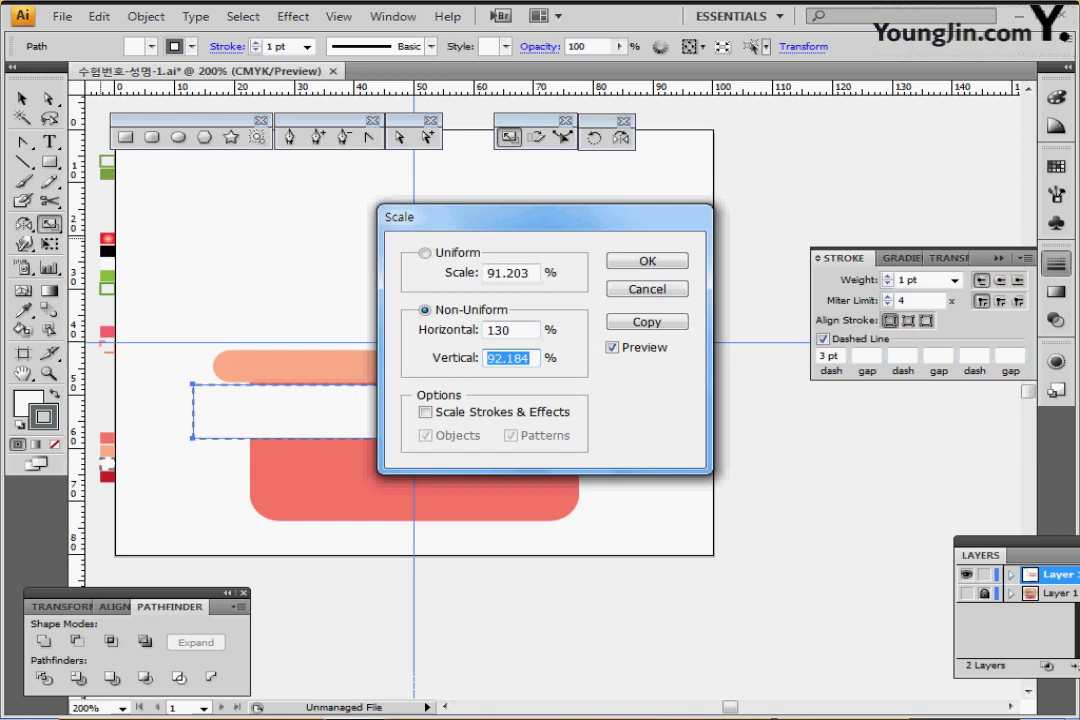
text(100)
key(Tab)
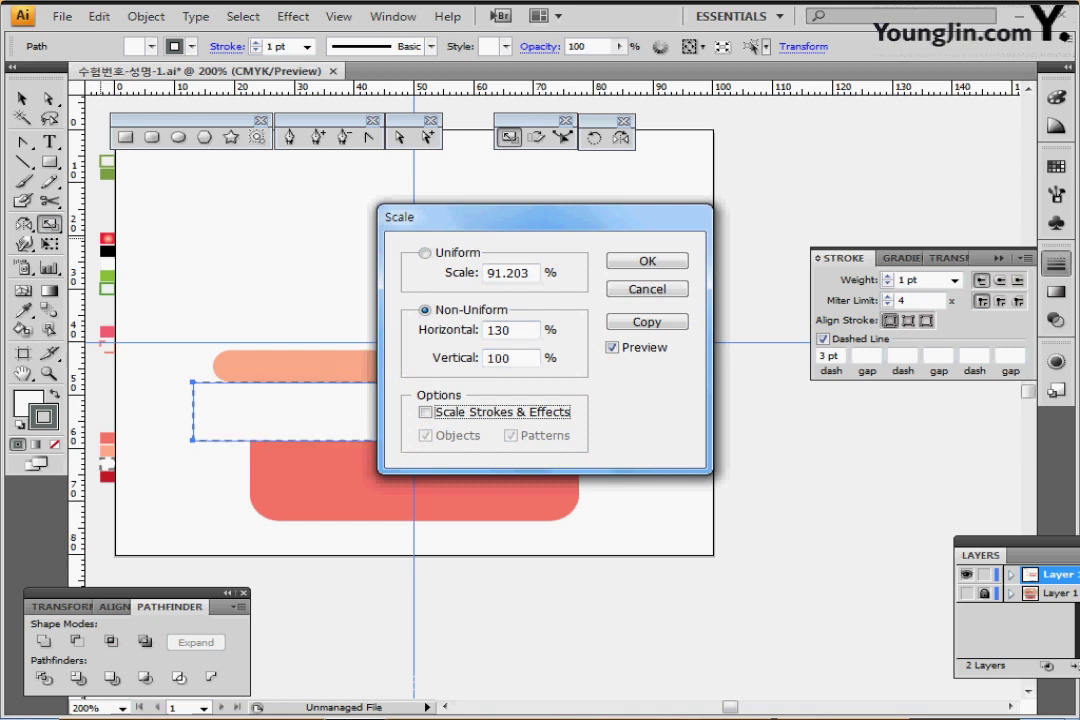
drag(450, 216, 510, 208)
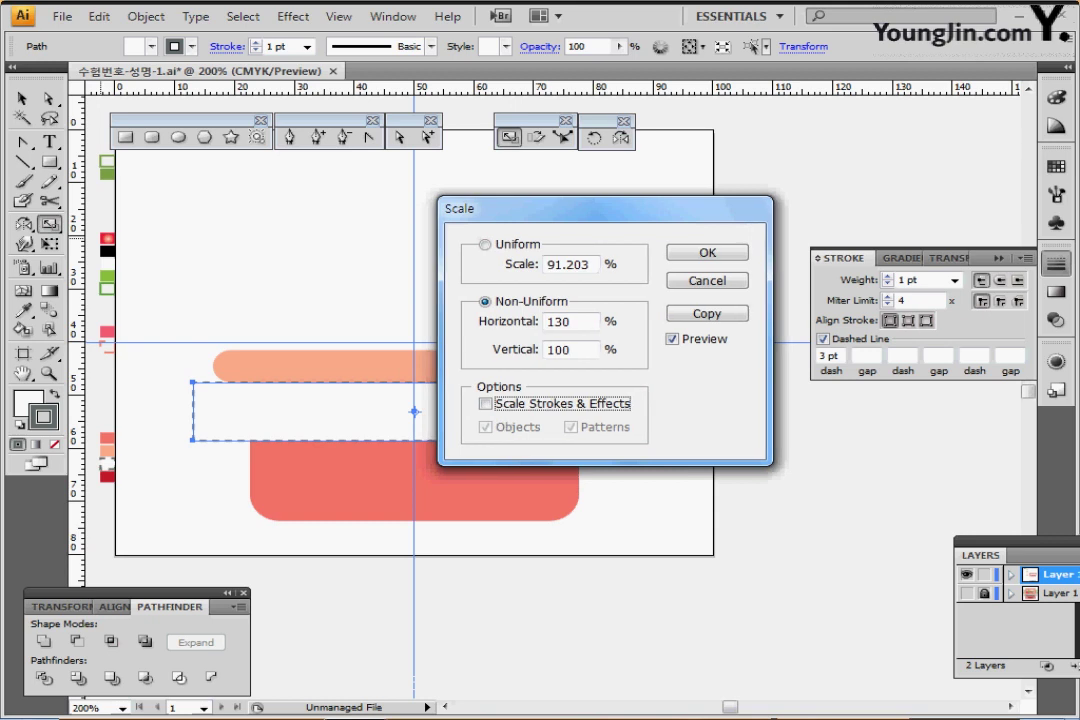
click(707, 314)
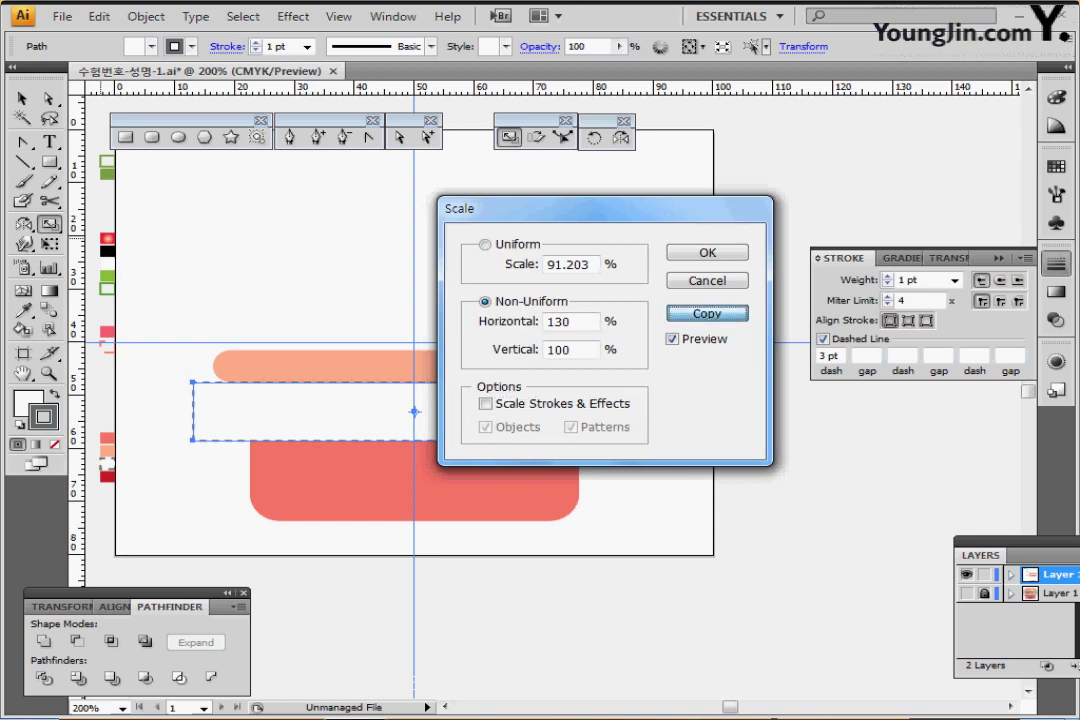
key(Return)
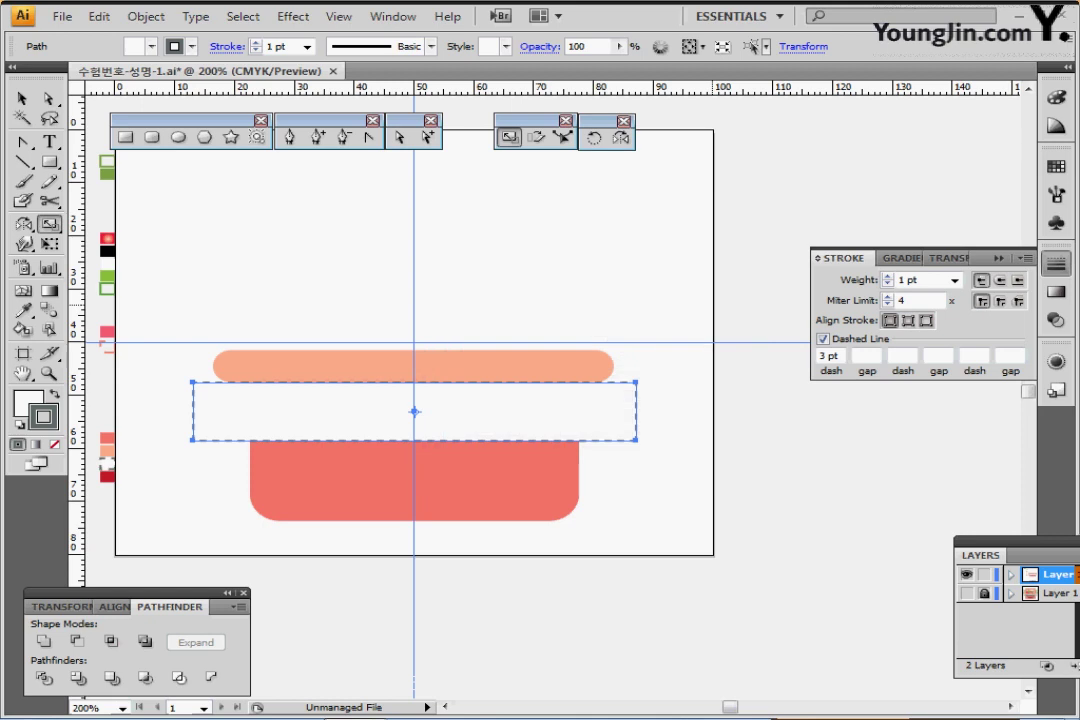
Step: Send the widened copy behind the label and rim and nudge it up until its top edge crosses the rim
key(ctrl+[)
click(146, 16)
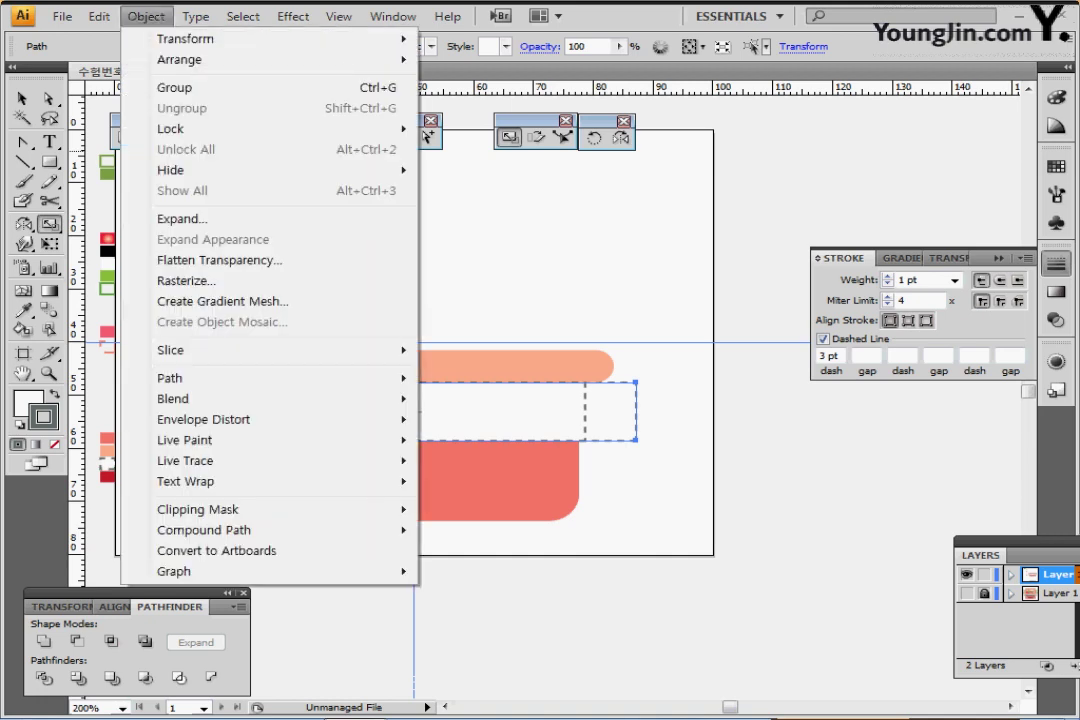
click(146, 16)
key(Up)
key(Up)
key(Up)
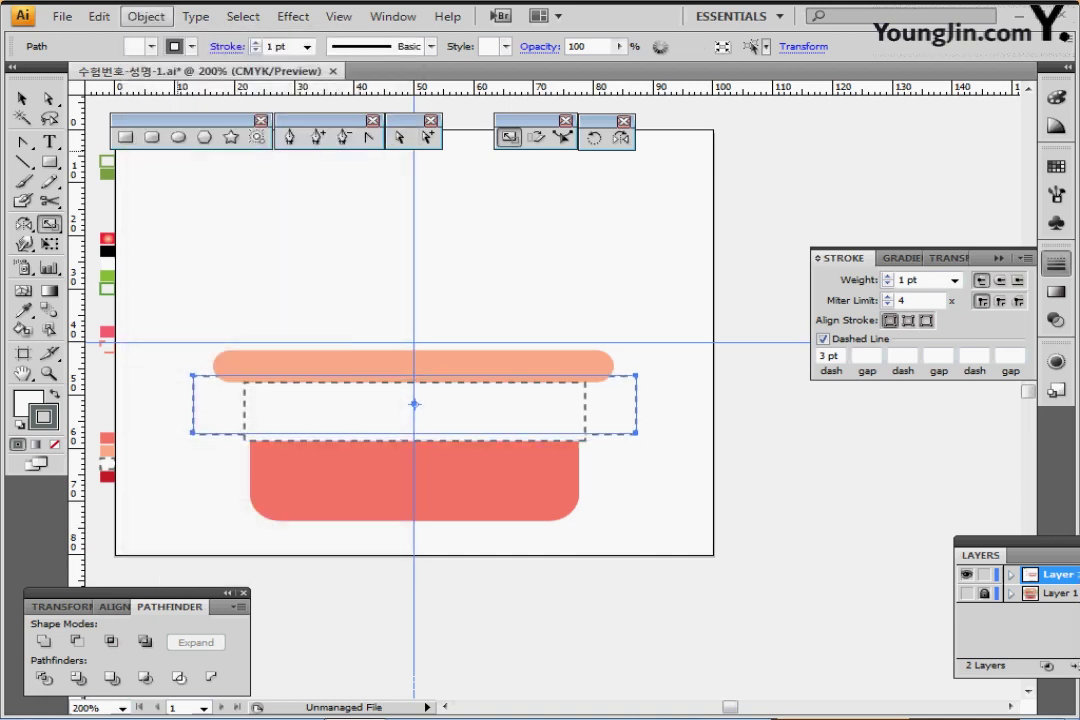
key(Up)
key(Up)
key(Up)
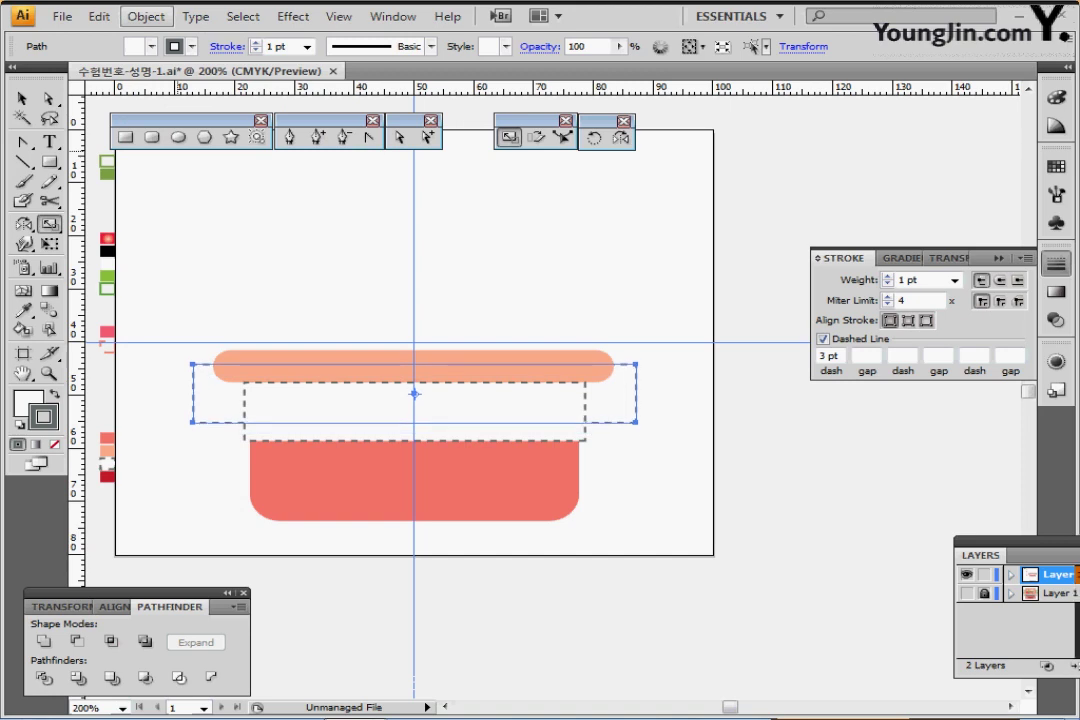
key(Down)
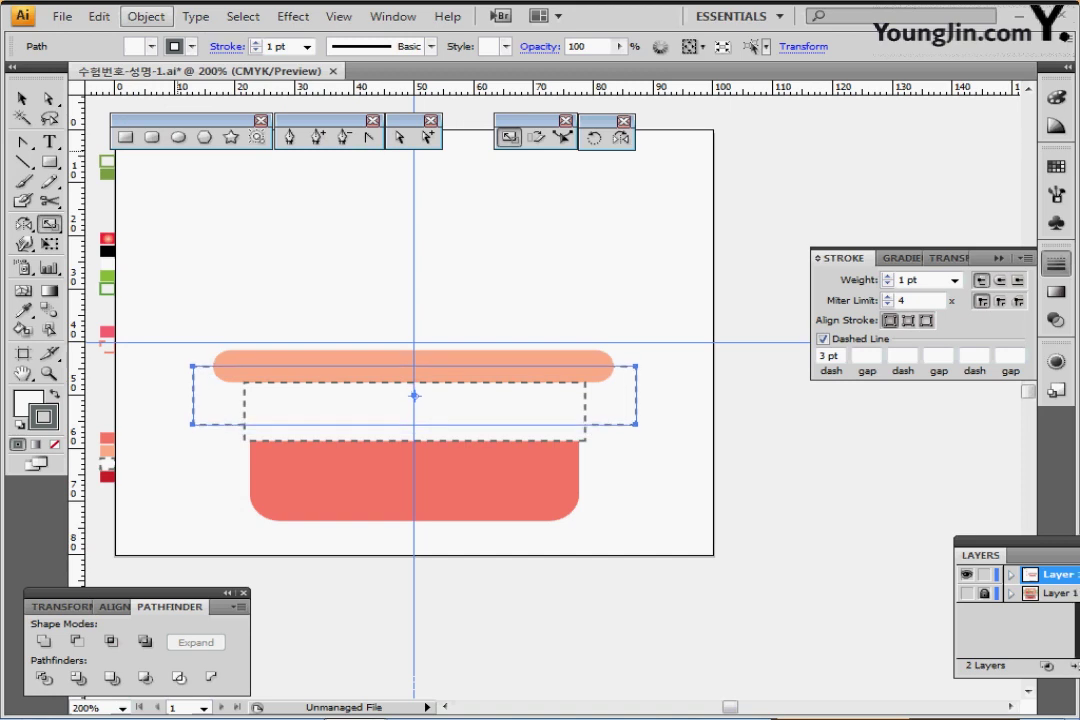
Step: Add anchor points midway along each side of the widened rectangle behind the label
click(146, 16)
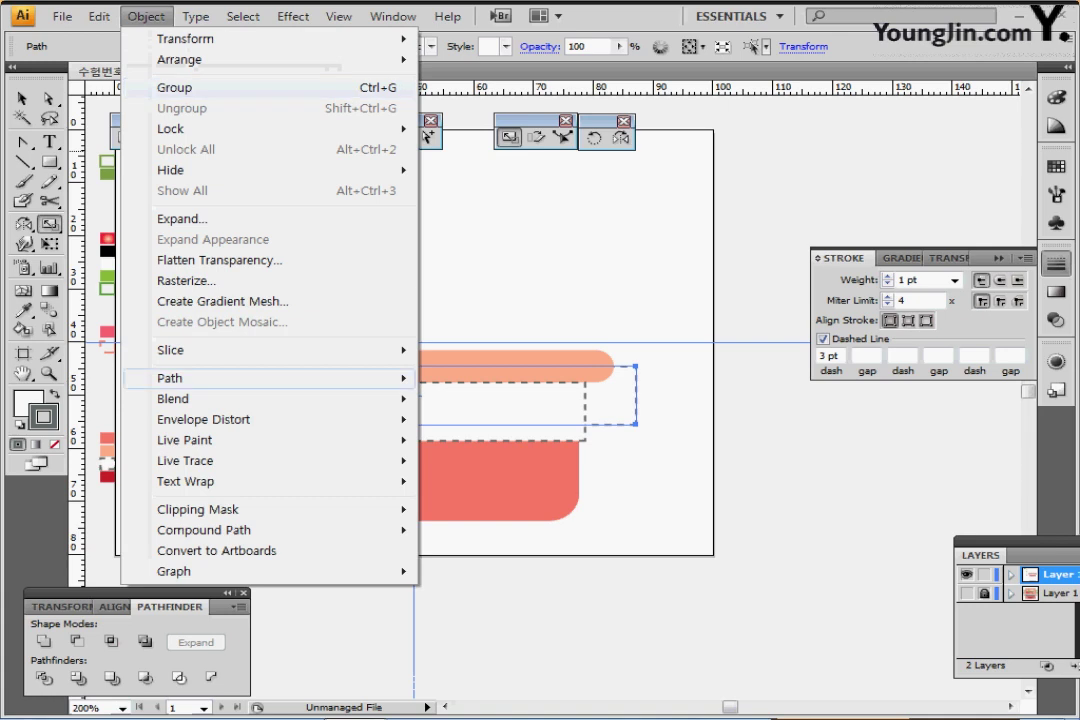
mouse_move(170, 378)
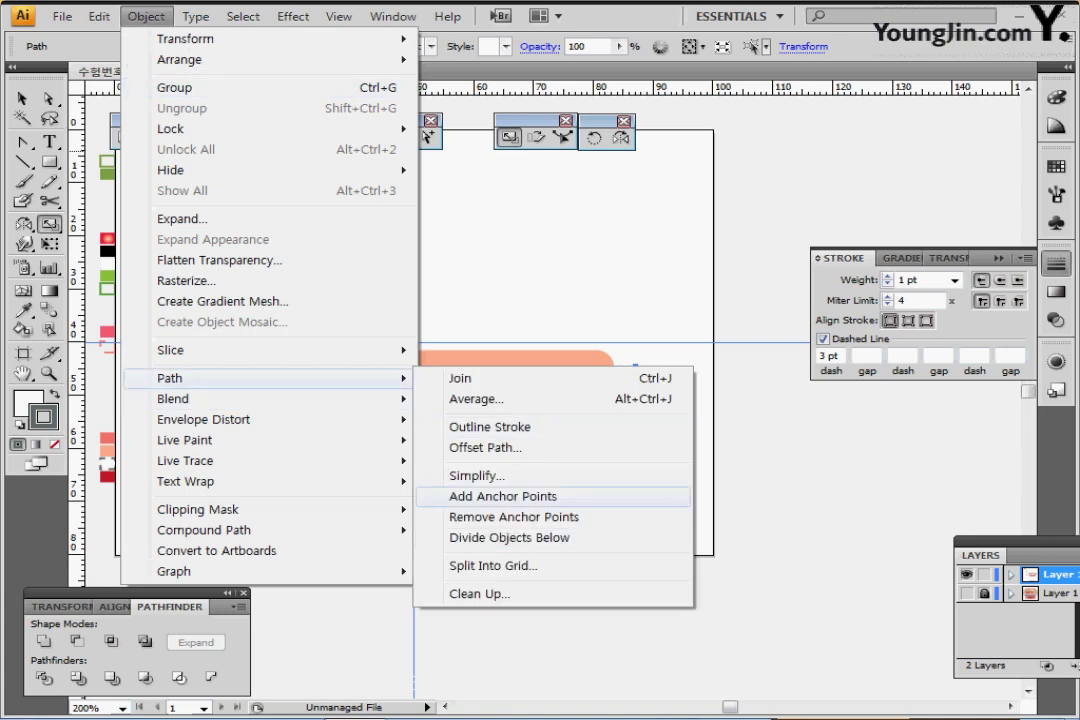
click(503, 496)
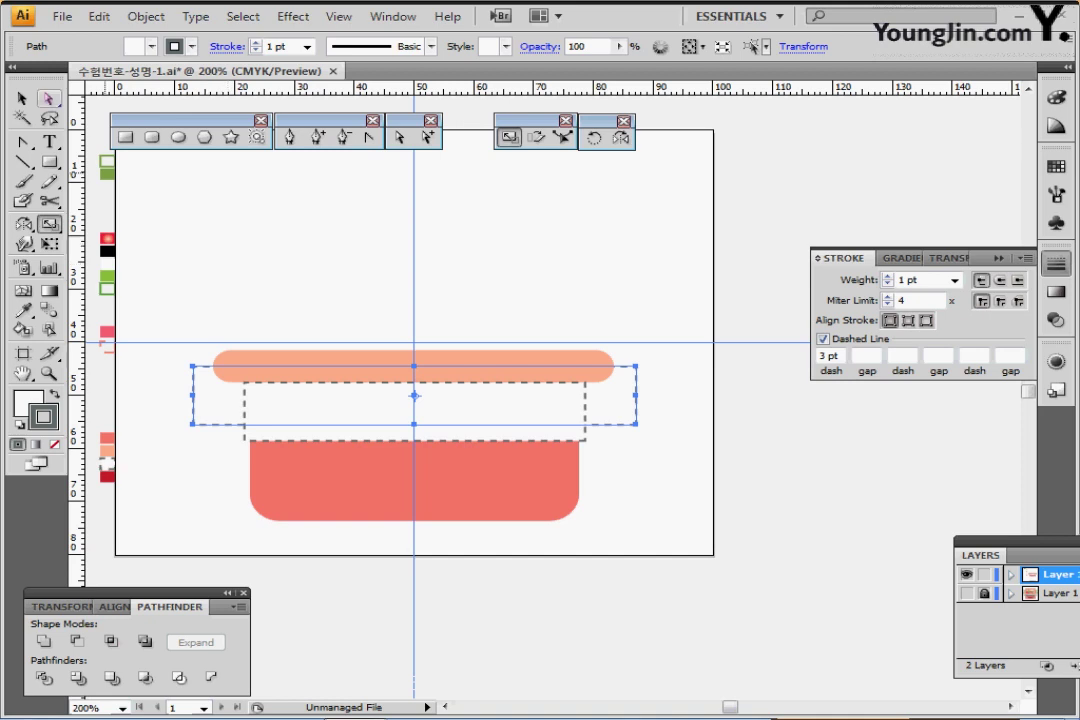
Step: Scale the middle anchor points of the widened rectangle's two short sides uniformly to 85% to form notched ribbon ends
click(47, 98)
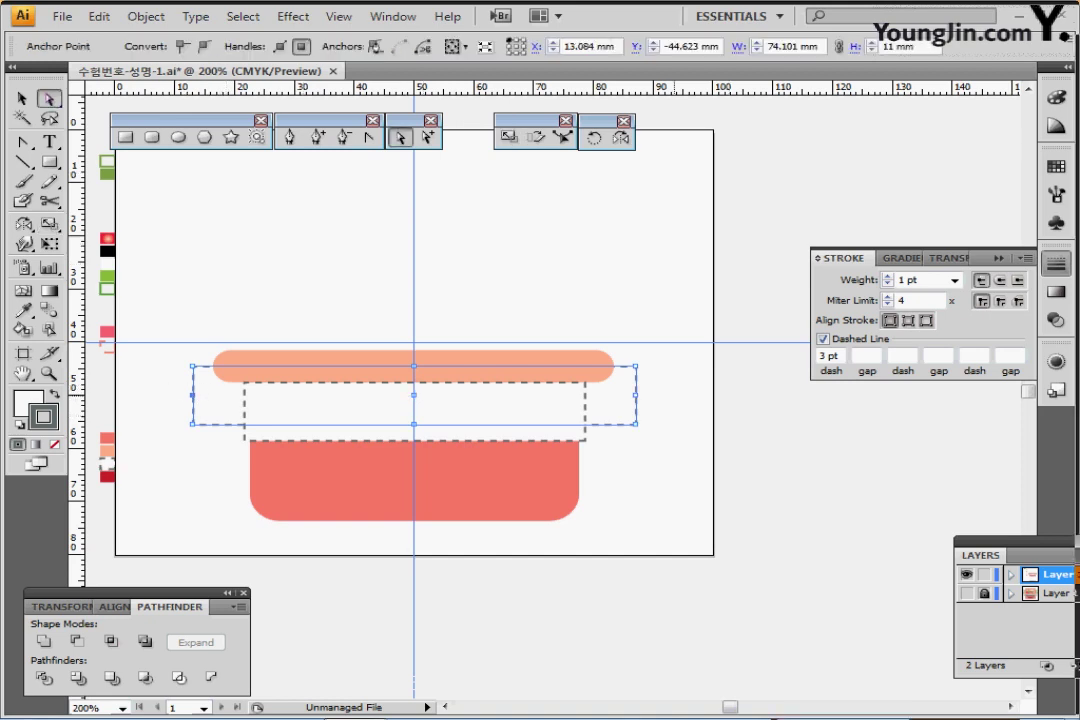
click(193, 395)
drag(627, 390, 664, 404)
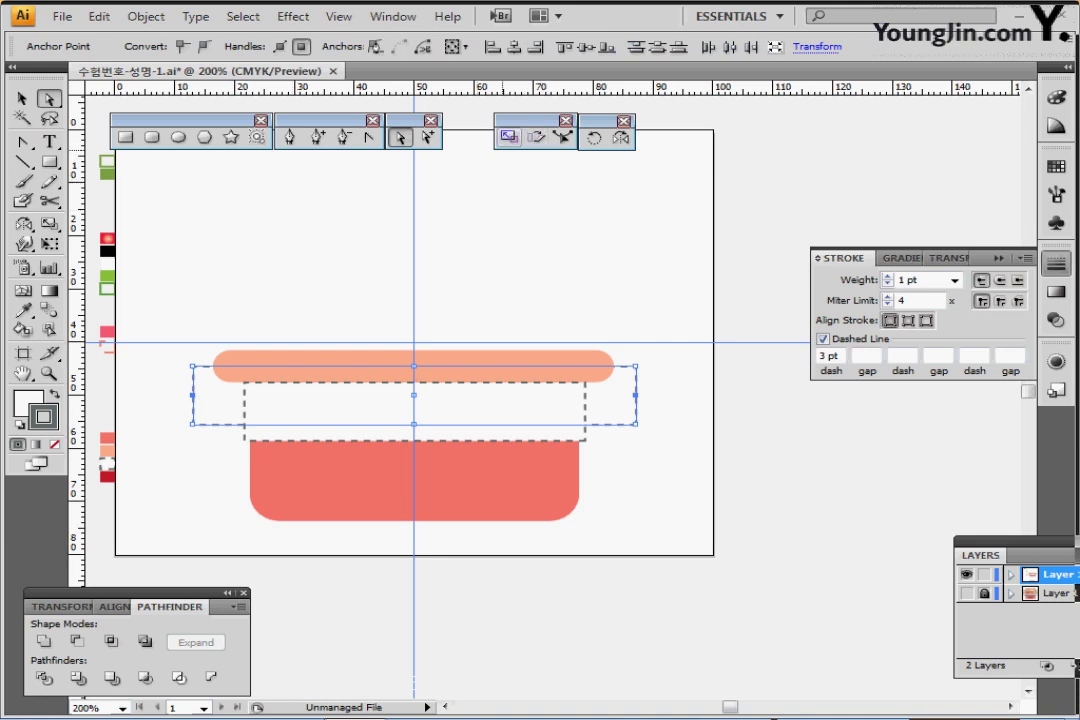
double_click(509, 137)
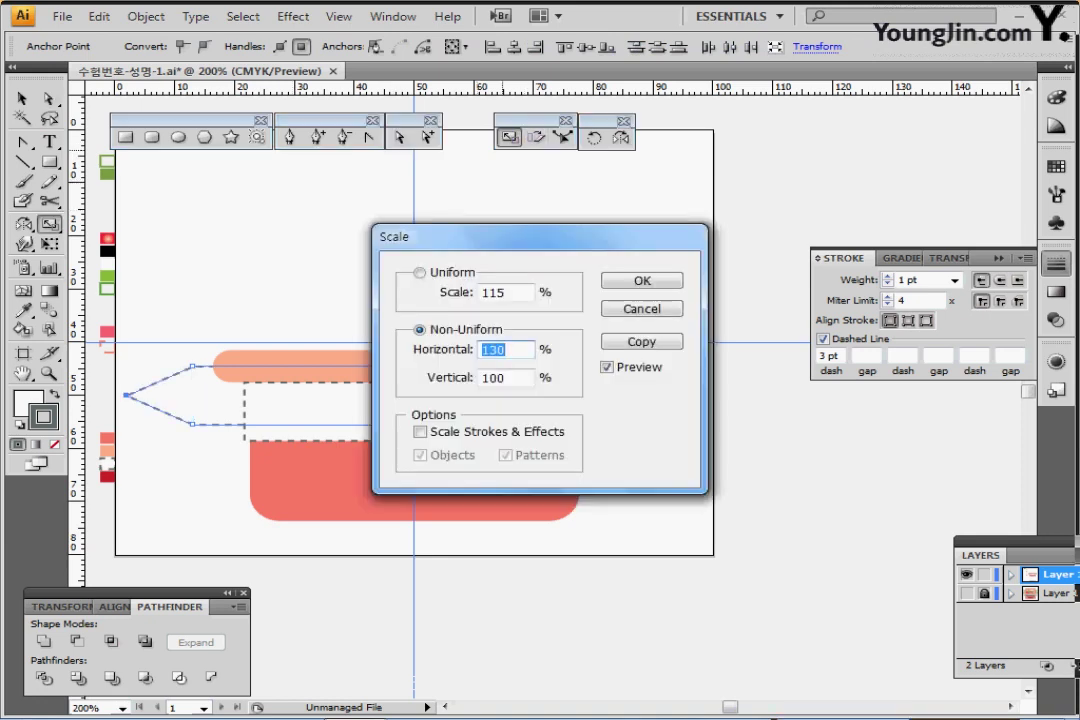
key(shift+Tab)
key(shift+Tab)
text(85)
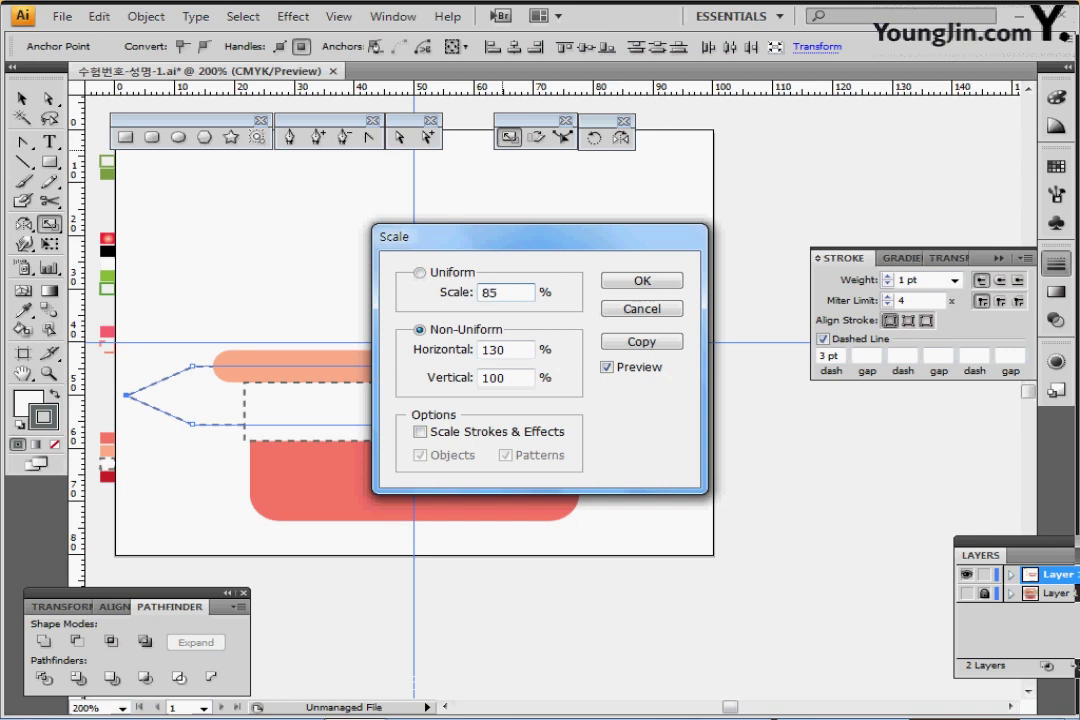
key(Return)
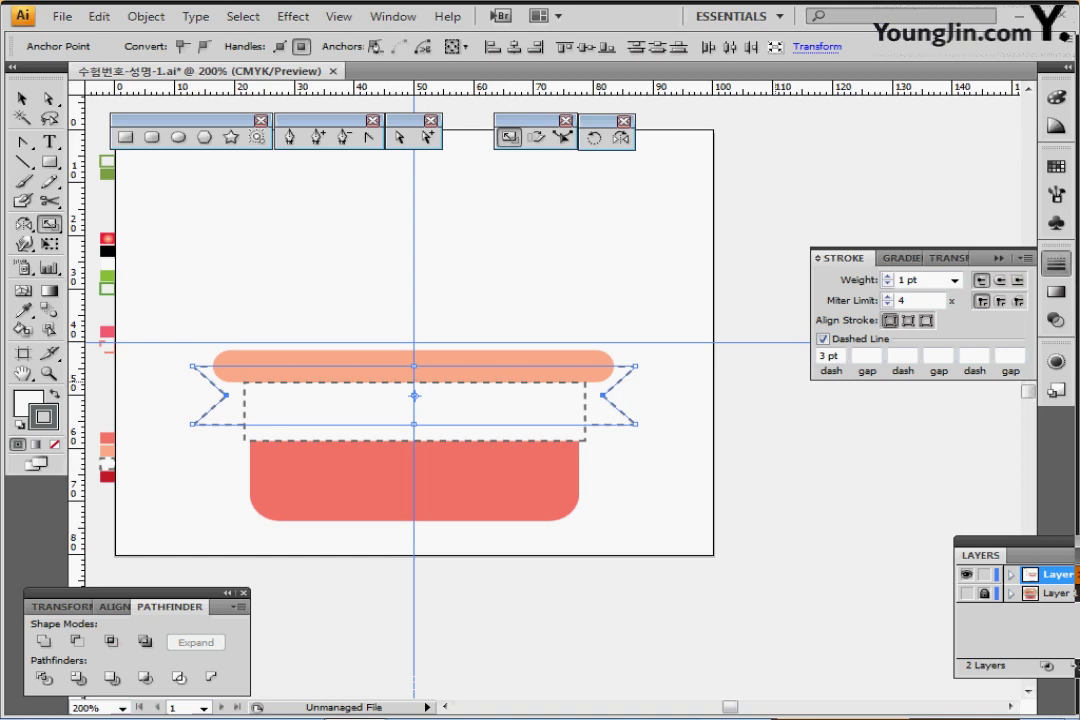
ctrl+click(176, 463)
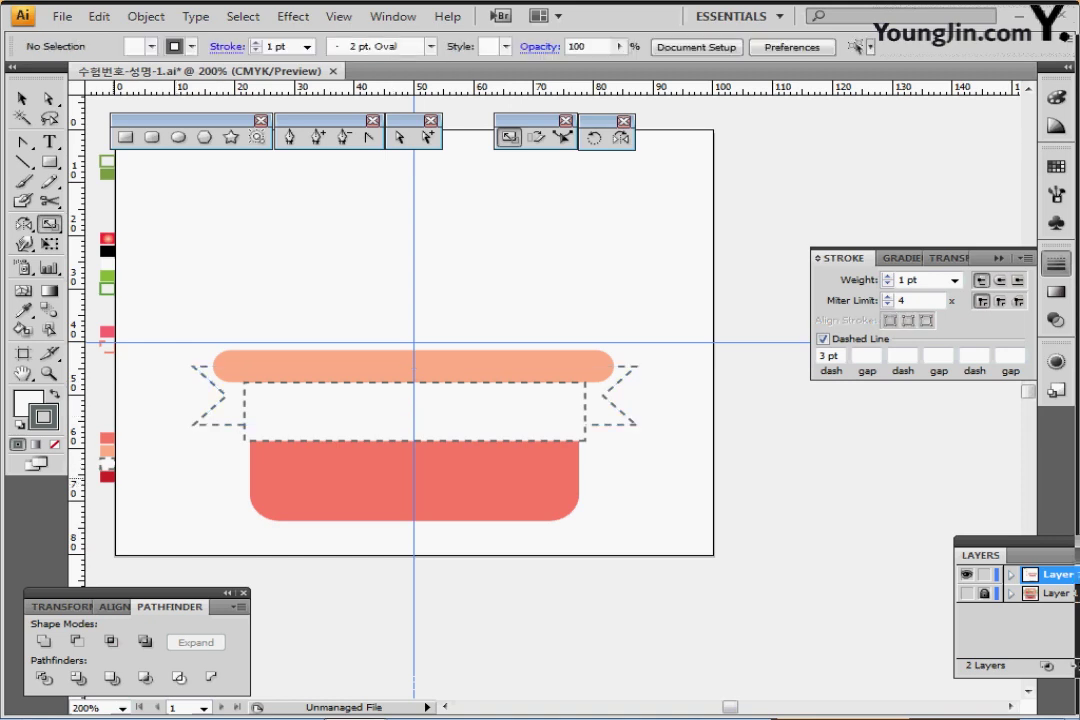
Step: Draw a square about 3 mm wide on the basket body beneath the label, using the dark red swatch colour
ctrl+click(107, 477)
ctrl+click(190, 461)
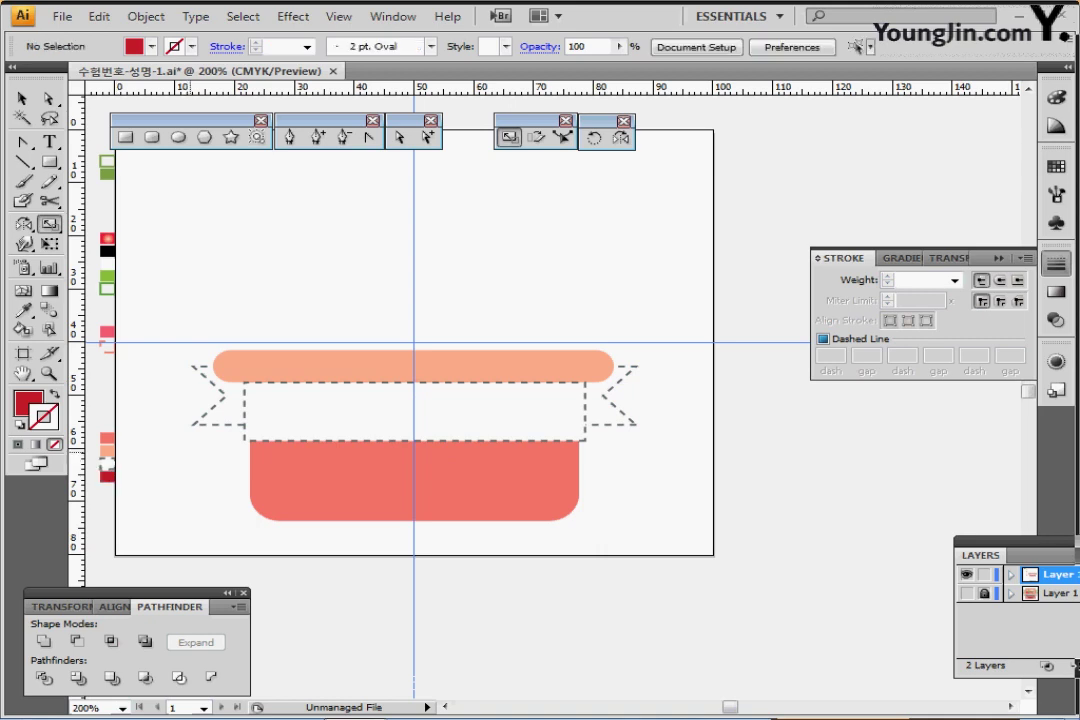
key(m)
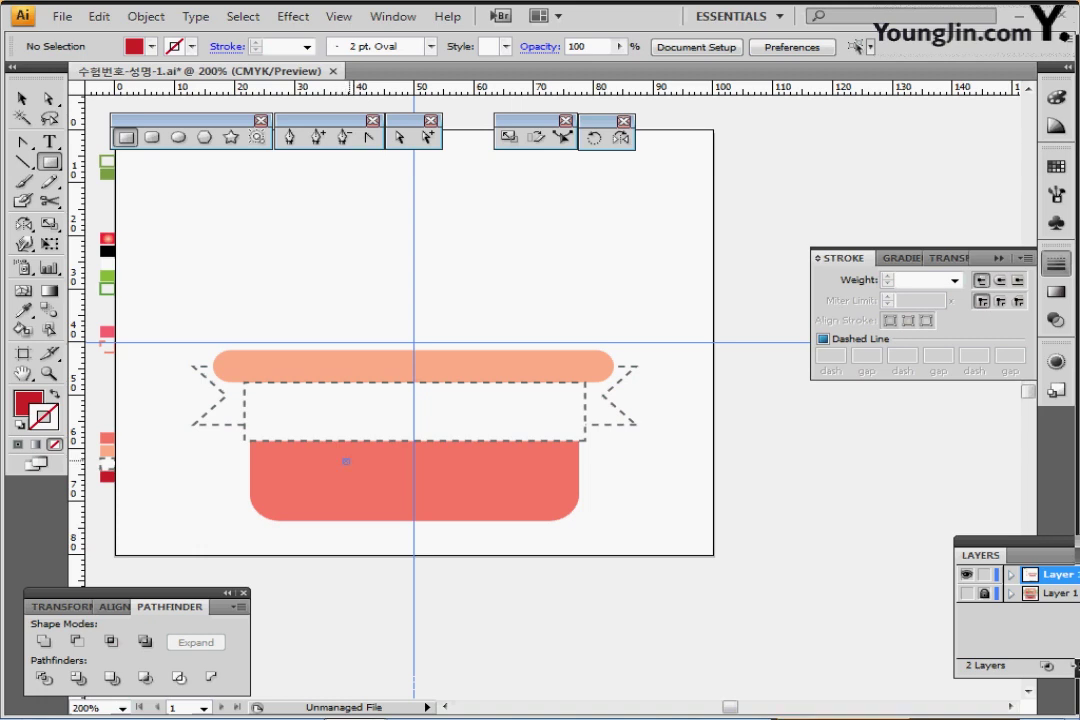
drag(343, 459, 361, 477)
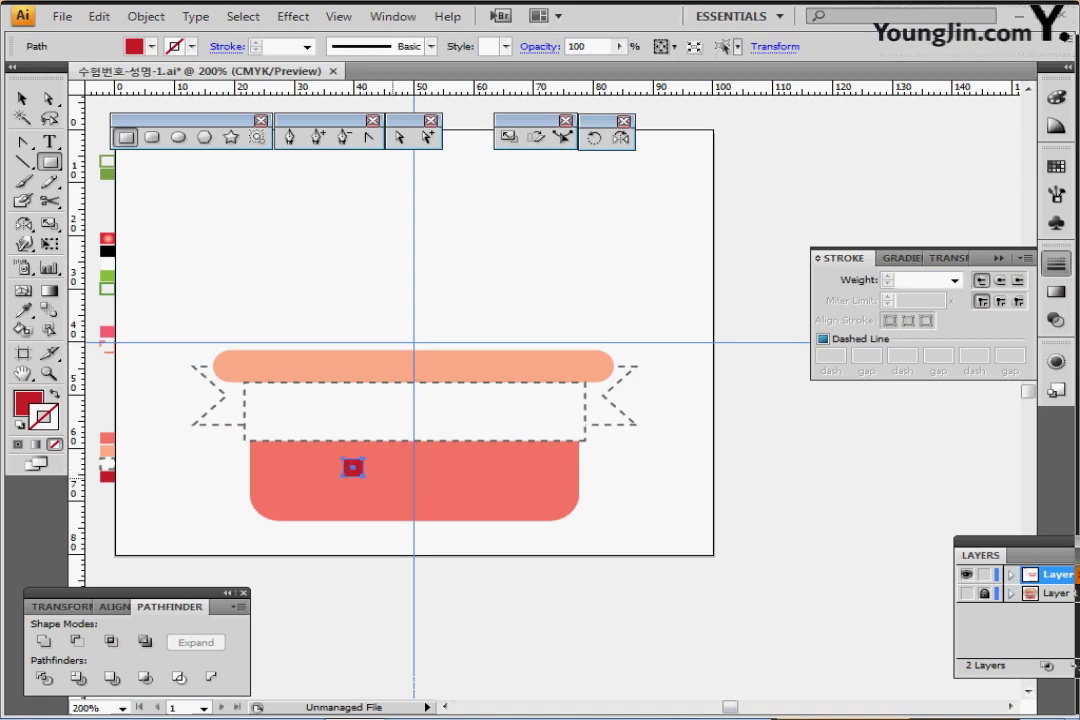
Step: Move the small dark red square up and to the left on the basket body, closer to the label's lower edge
key(ctrl+plus)
key(ctrl+plus)
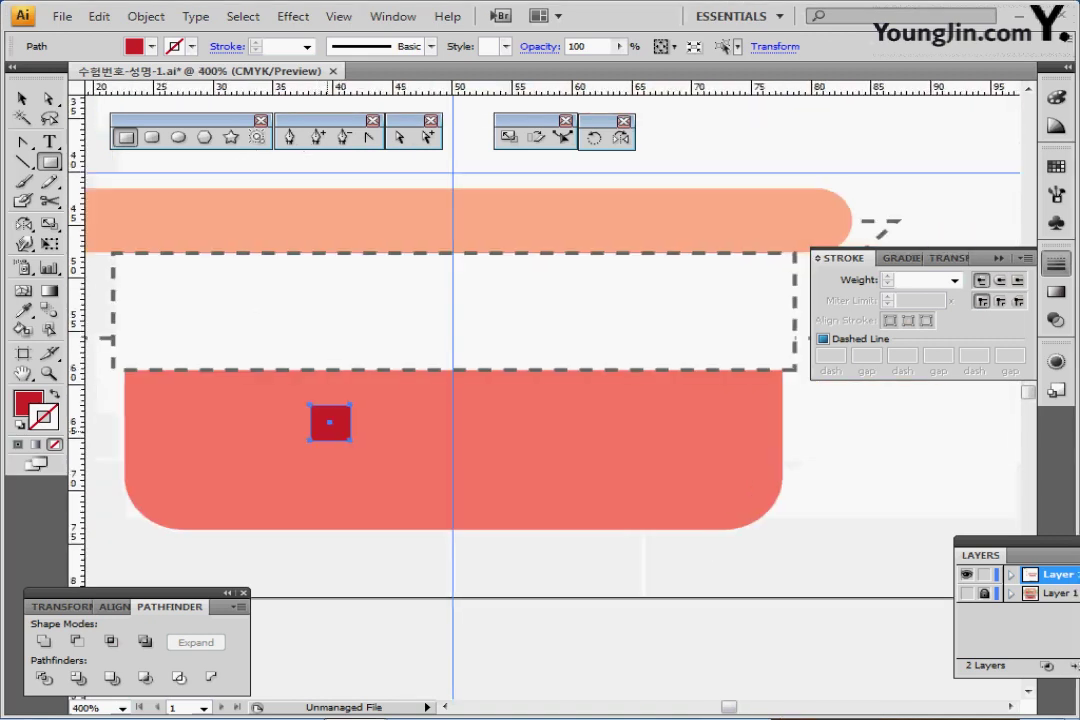
drag(329, 432, 303, 412)
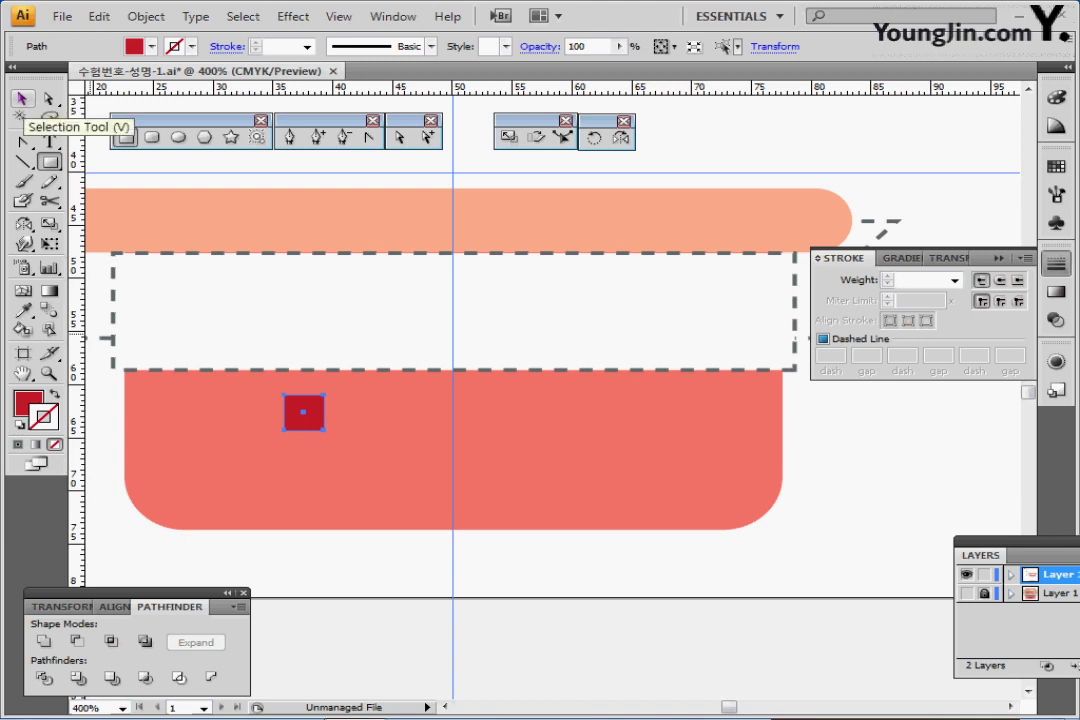
click(20, 98)
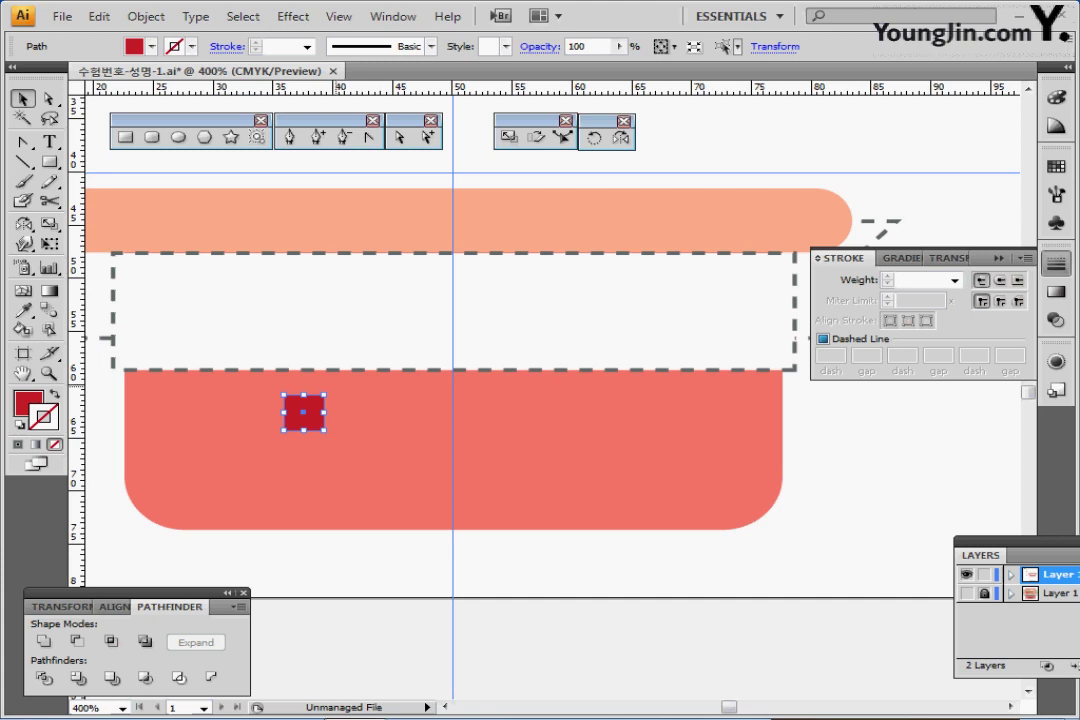
Step: Rotate the dark red square 45 degrees and flatten it slightly into a wide diamond
drag(331, 387, 353, 417)
drag(333, 422, 333, 424)
Step: Copy the diamond horizontally beside the original and repeat the copy to form an evenly spaced row of five
drag(318, 412, 386, 407)
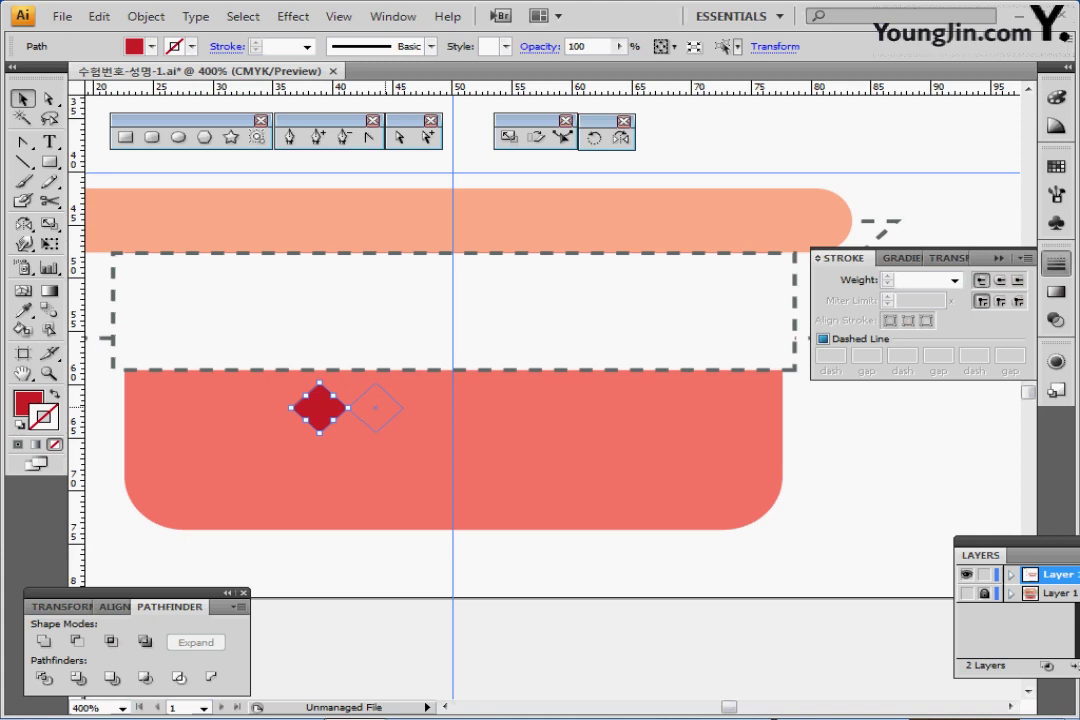
drag(375, 408, 380, 408)
drag(380, 408, 380, 408)
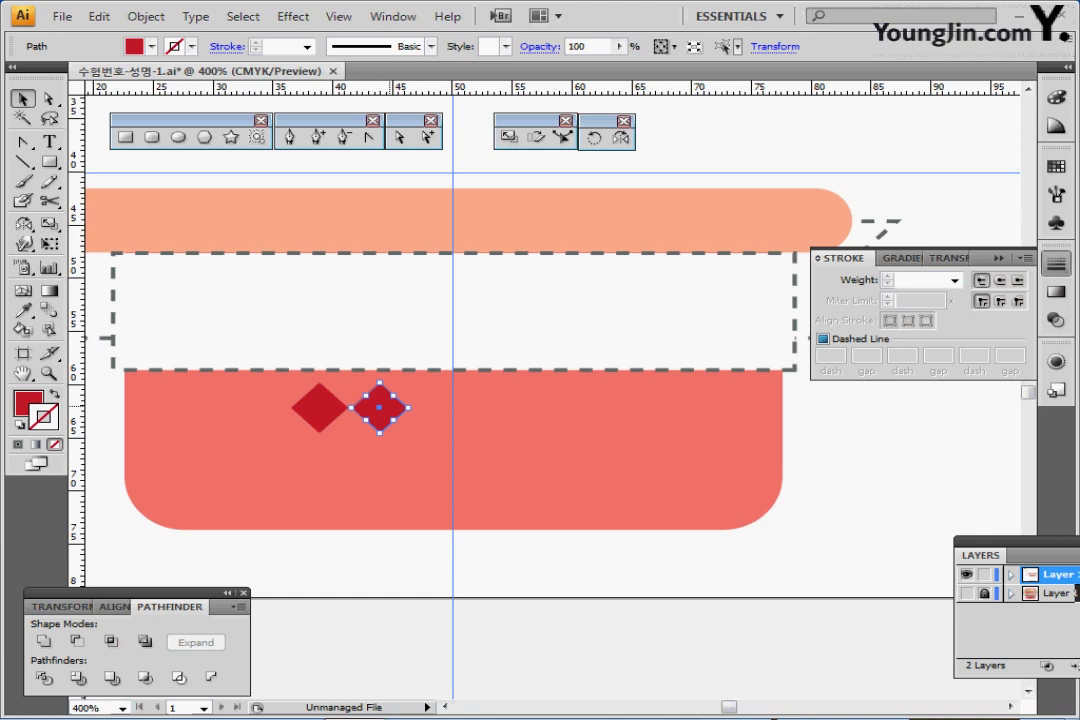
key(ctrl+d)
key(ctrl+d)
key(ctrl+d)
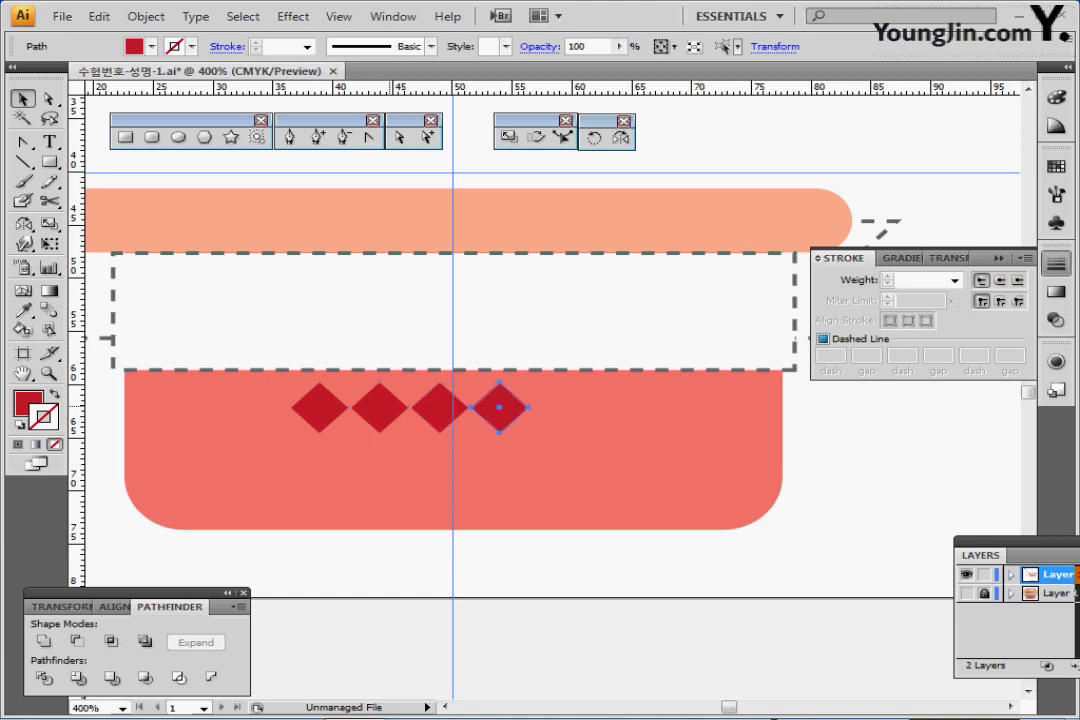
key(ctrl+shift+b)
key(ctrl+shift+b)
click(319, 407)
shift+click(379, 407)
shift+click(439, 407)
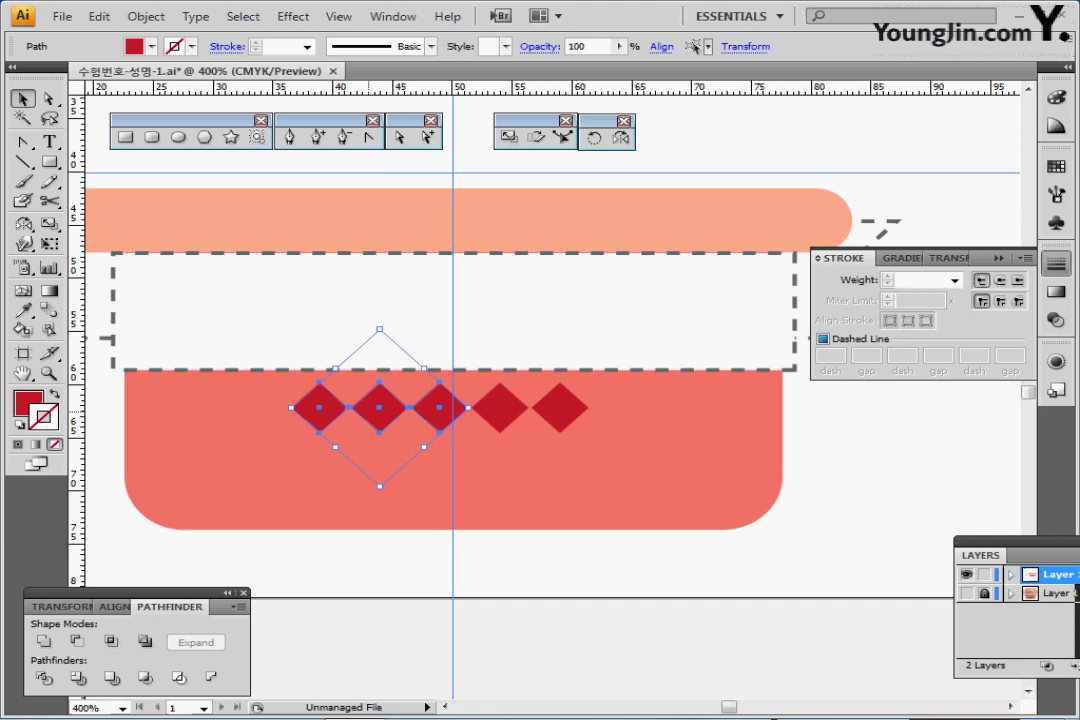
click(372, 411)
click(527, 565)
Step: Copy the last four diamonds of the row into a second row below, offset by half a diamond width
click(382, 408)
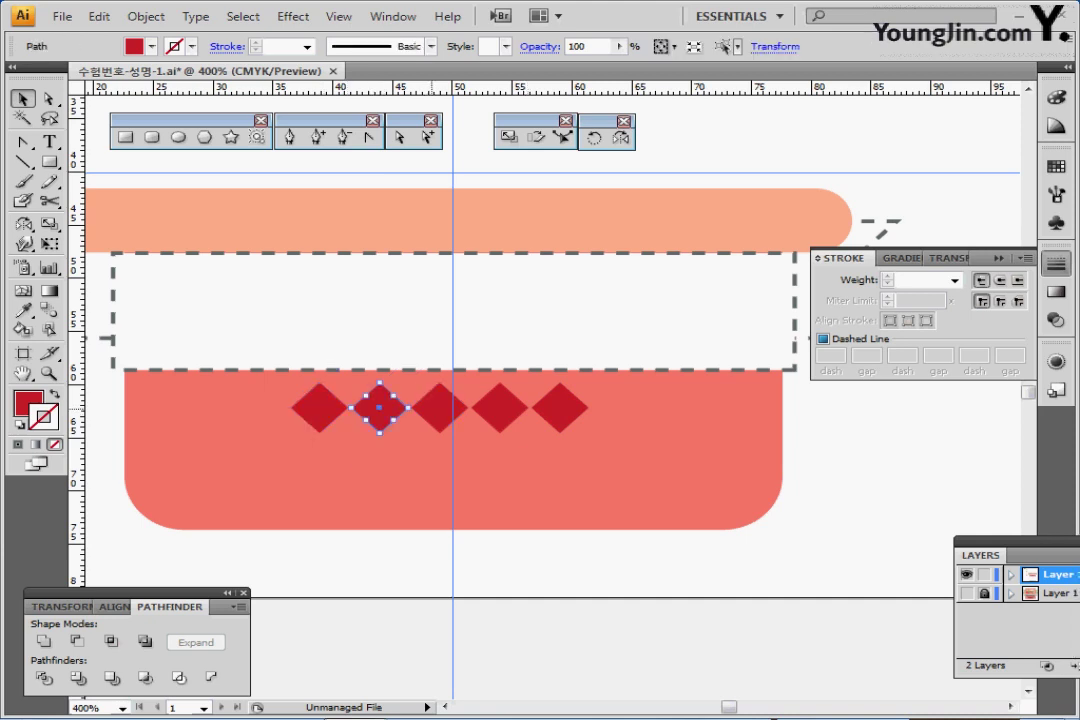
shift+click(439, 407)
shift+click(499, 407)
shift+click(559, 407)
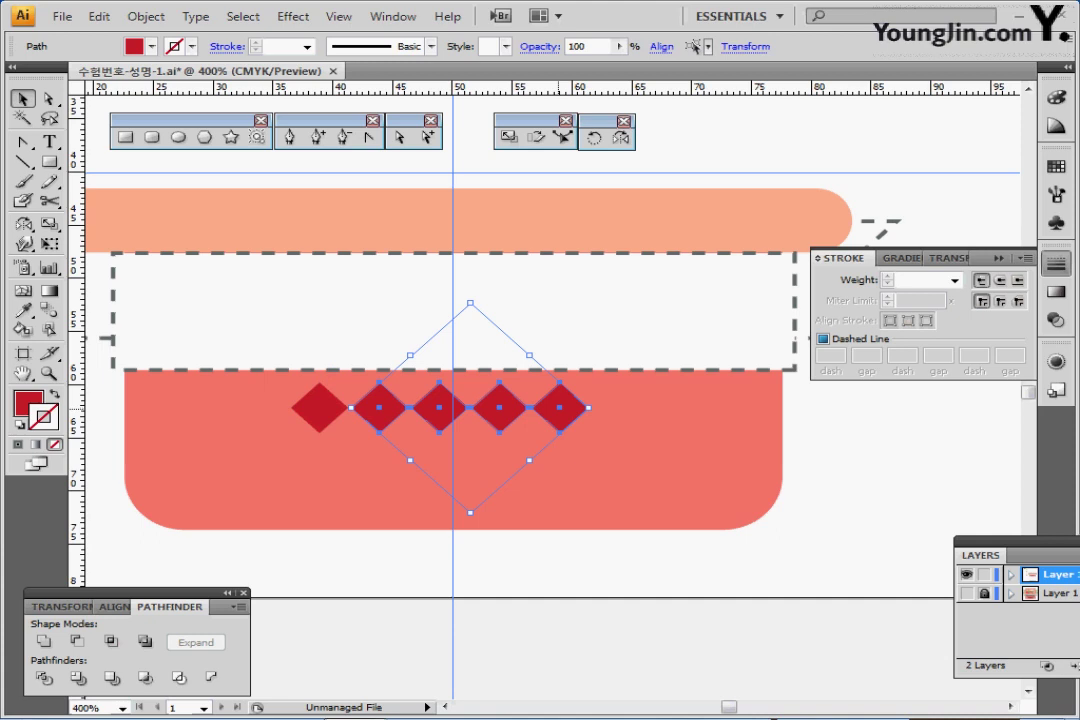
drag(559, 408, 470, 442)
drag(470, 442, 470, 442)
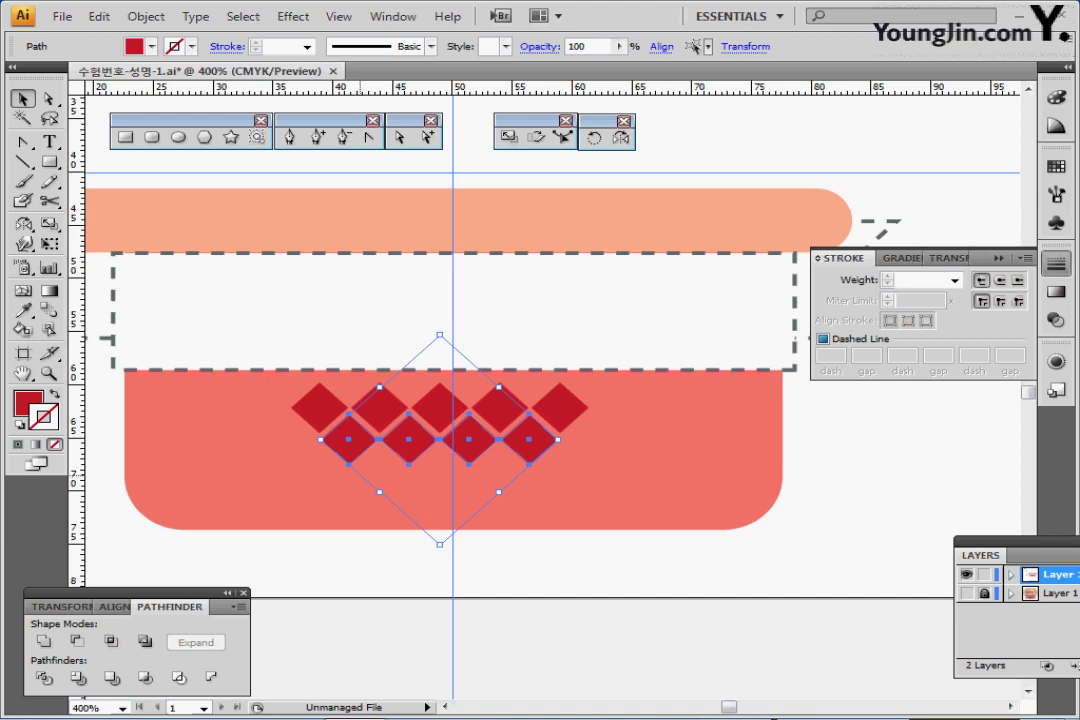
Step: Group all diamonds of both rows and centre the group on the vertical guide
shift+click(319, 408)
shift+click(379, 408)
shift+click(439, 408)
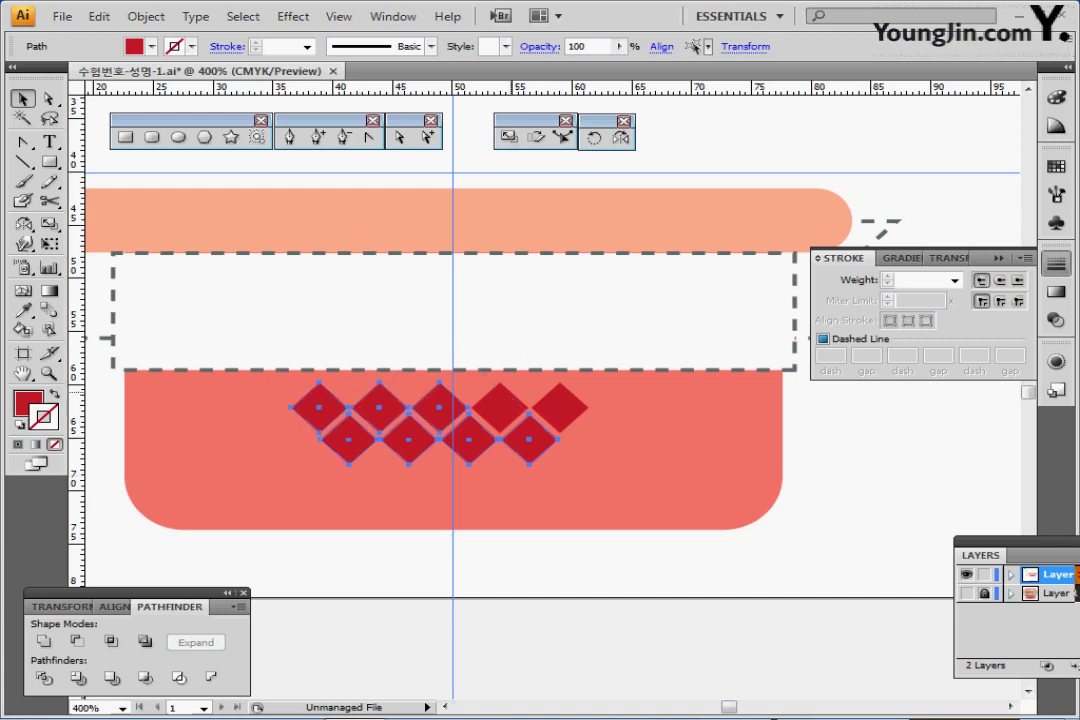
shift+click(499, 408)
shift+click(558, 406)
key(ctrl+g)
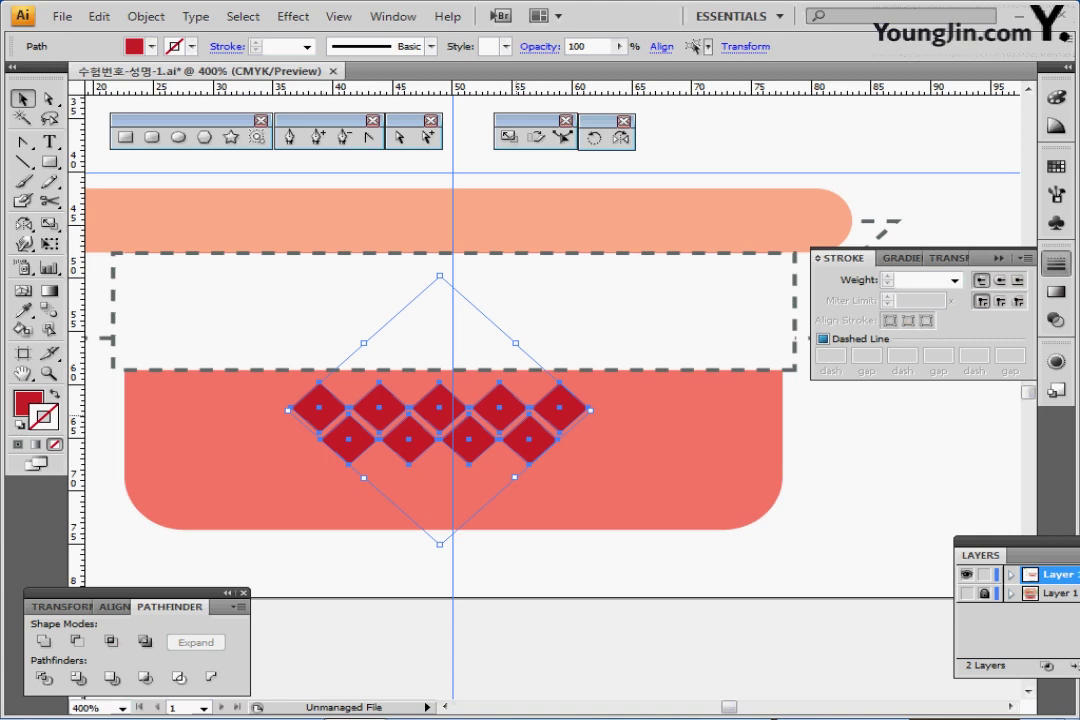
drag(539, 440, 545, 437)
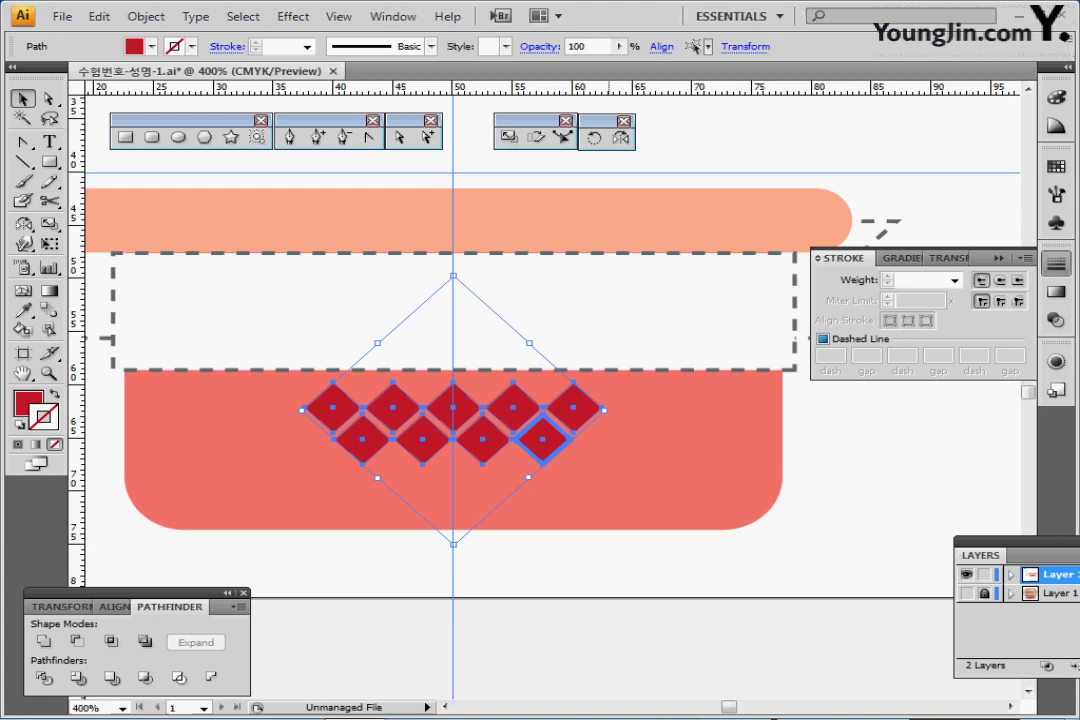
click(542, 438)
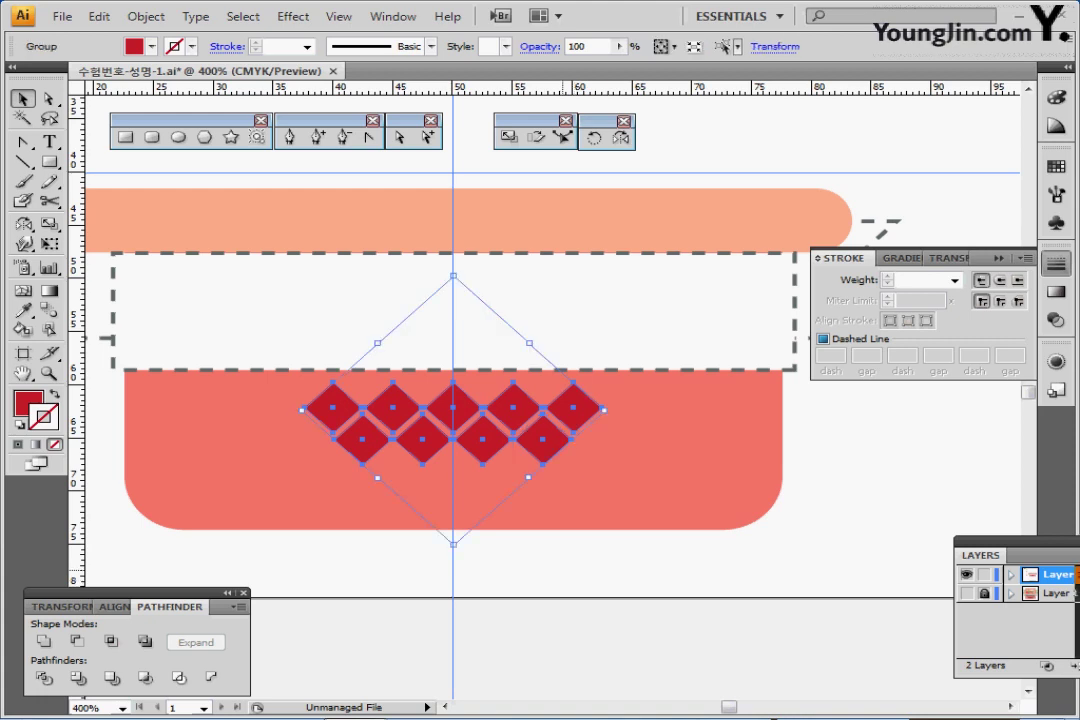
click(563, 571)
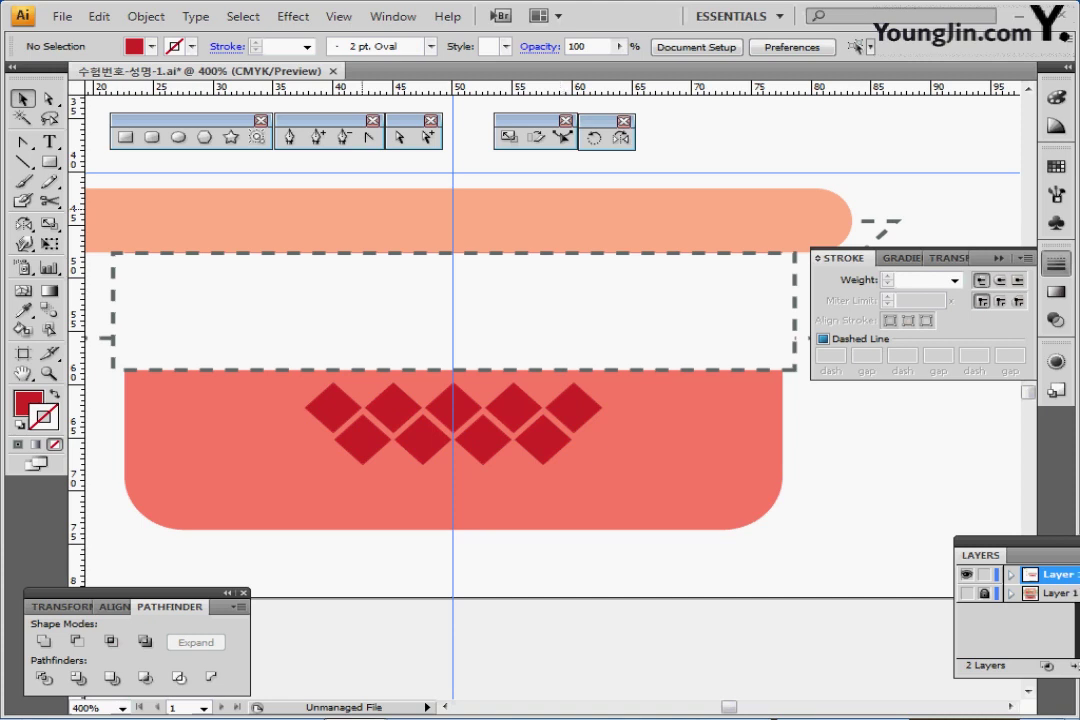
Step: Create a rounded rectangle 50 mm wide and 45 mm high with a 13 mm corner radius above the basket
ctrl+alt+click(530, 437)
drag(530, 437, 476, 607)
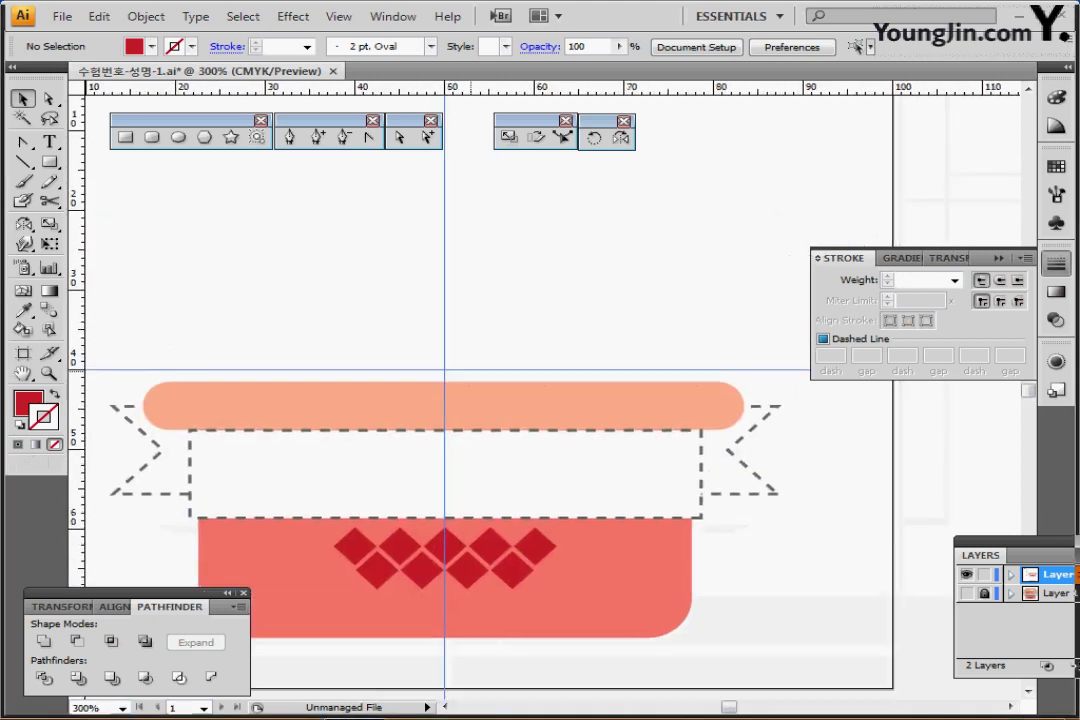
click(152, 137)
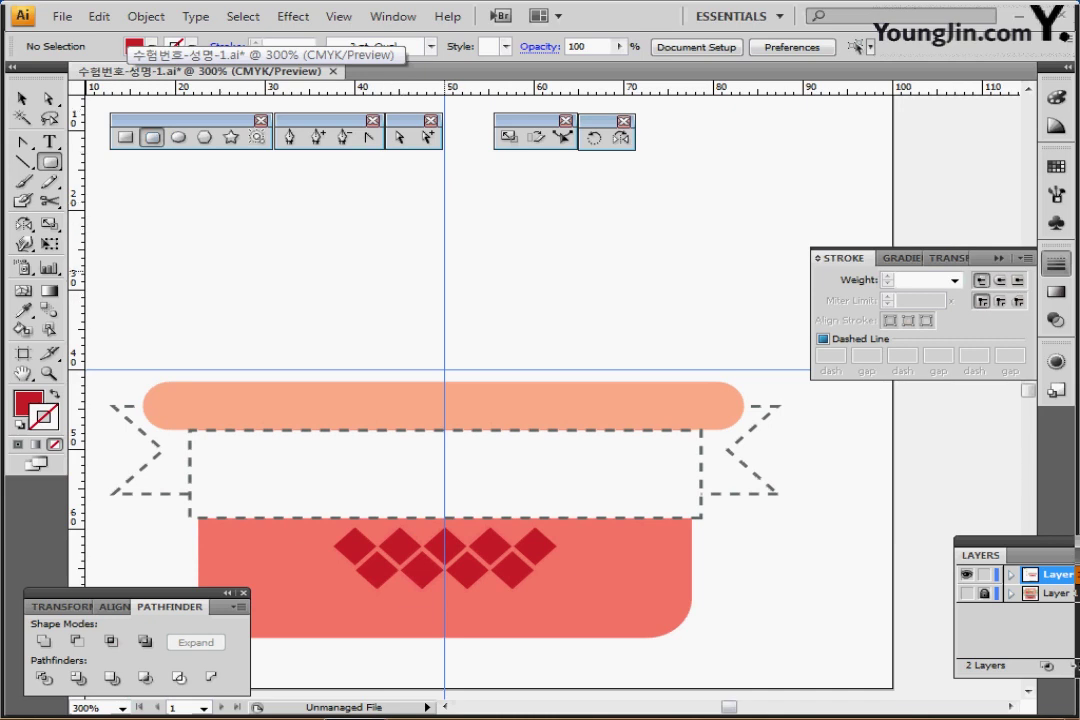
click(400, 271)
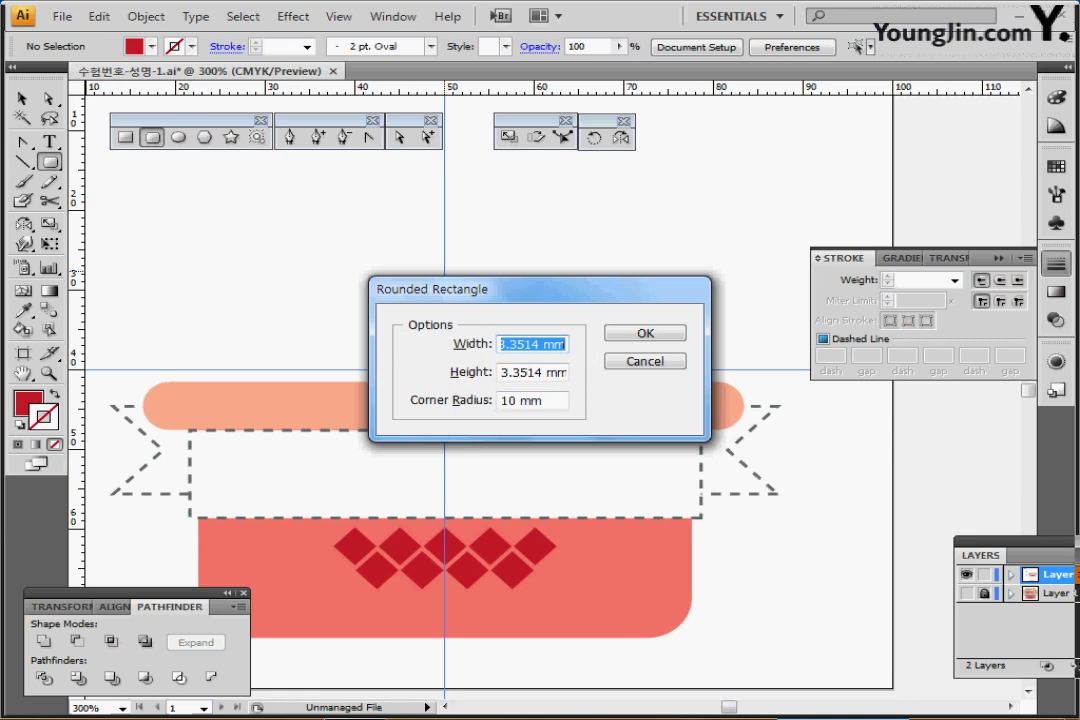
text(50)
key(Tab)
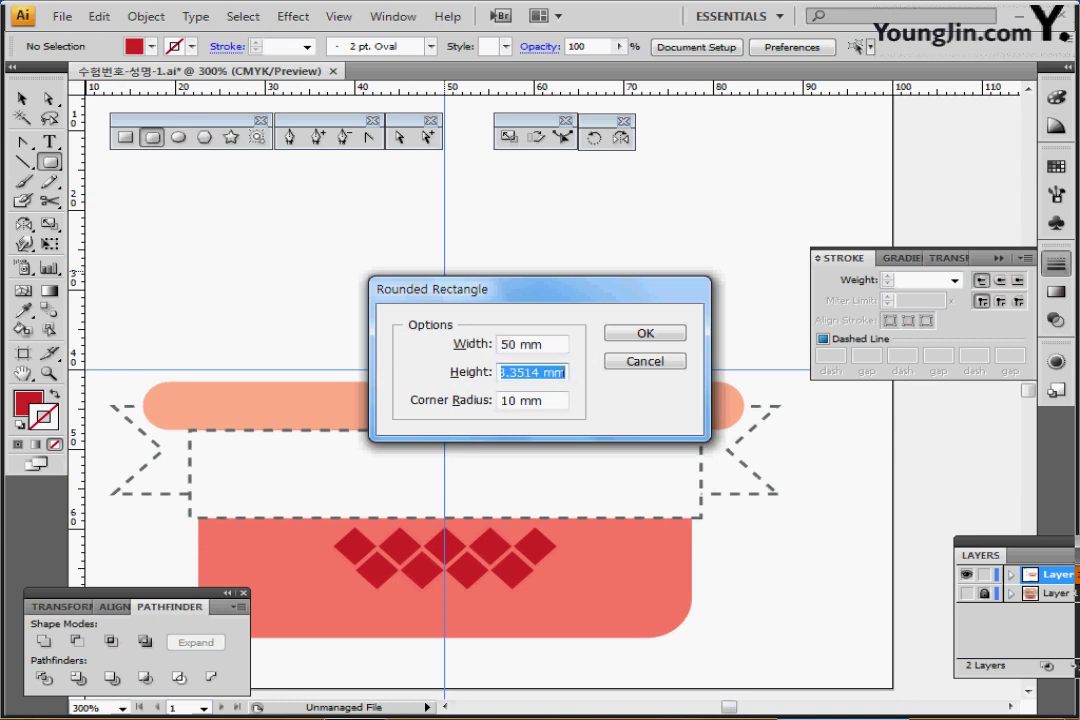
text(45)
key(Tab)
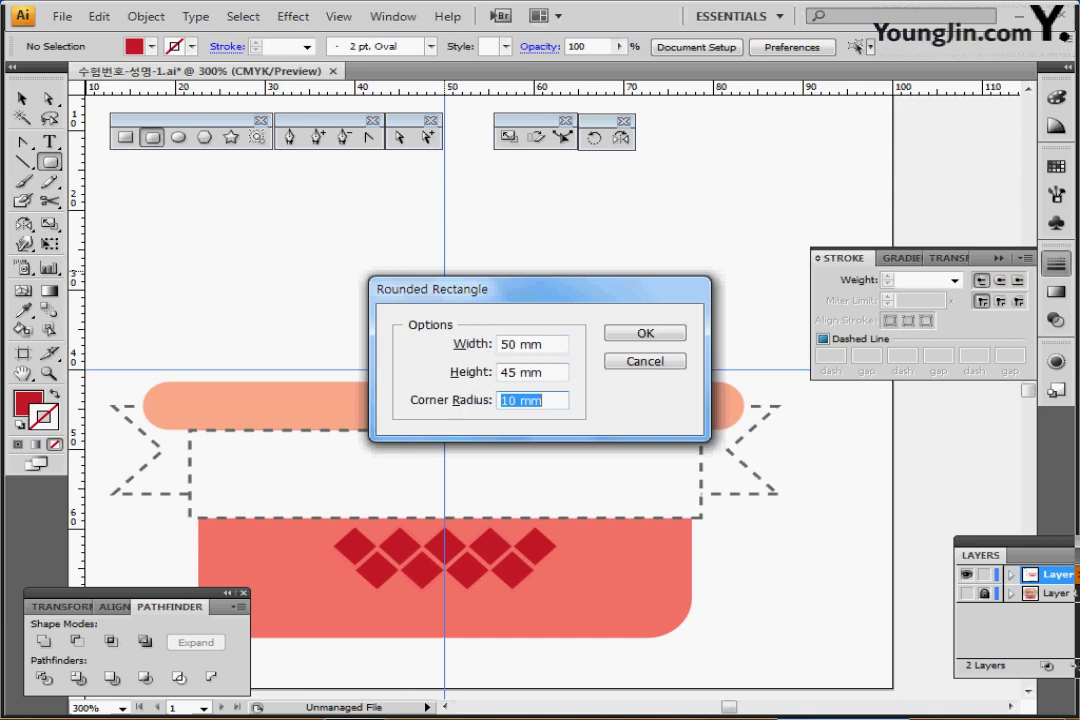
text(13)
key(Return)
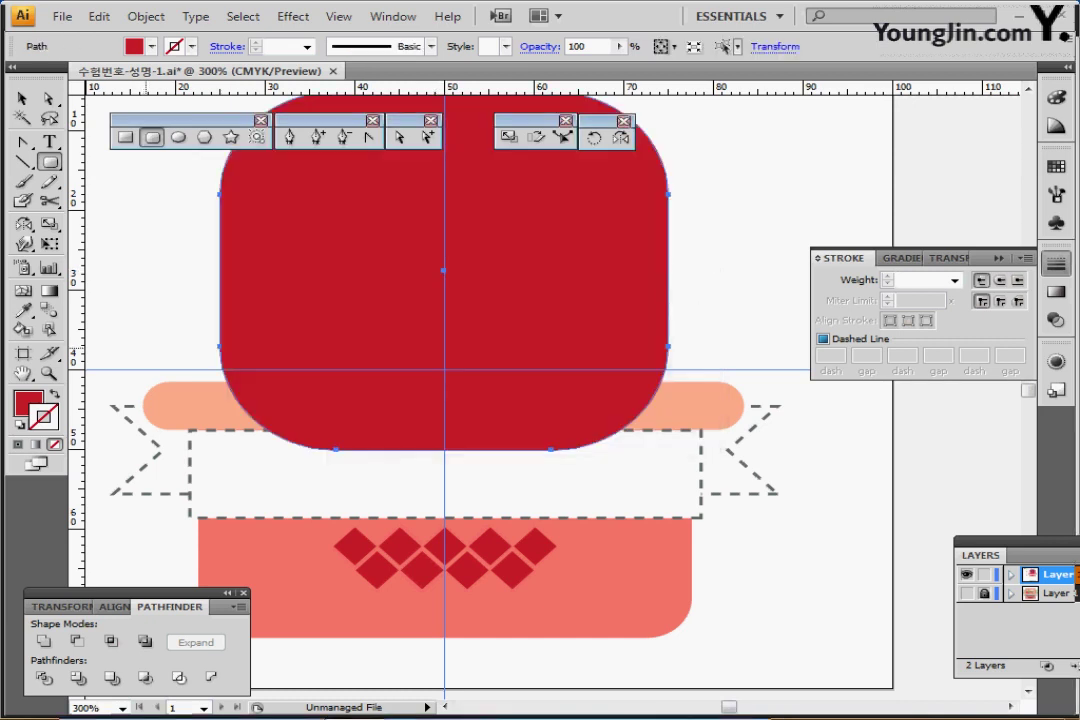
Step: Give the rounded rectangle the pink swatch colour as its stroke with no fill
key(ctrl+minus)
drag(600, 521, 558, 506)
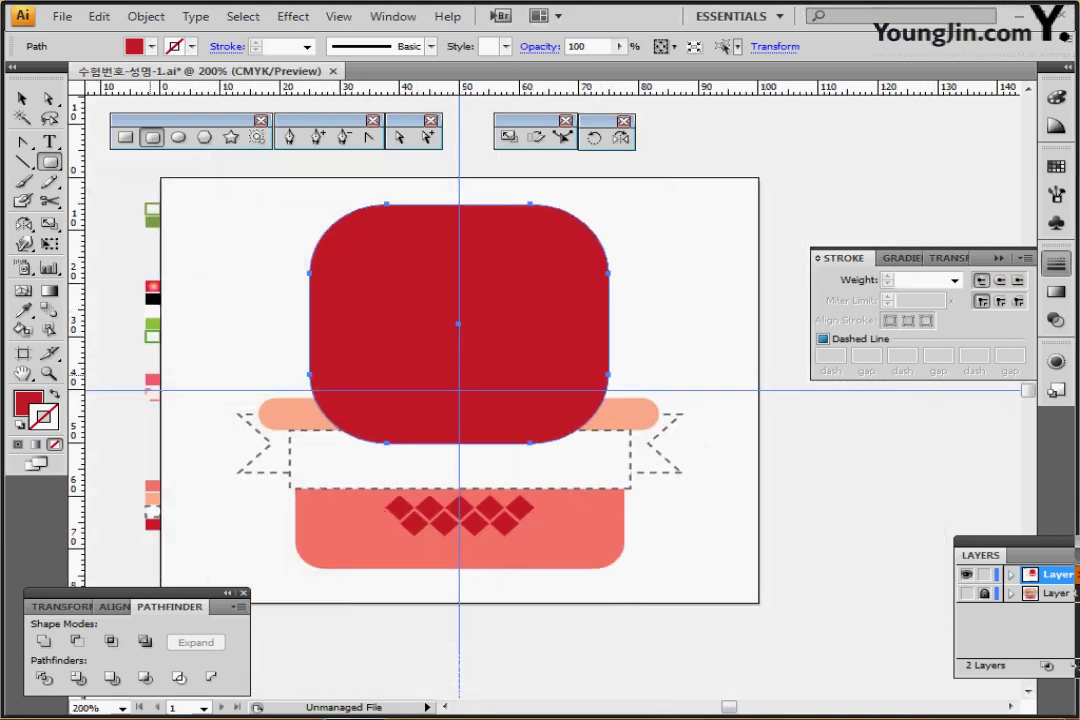
key(i)
click(152, 380)
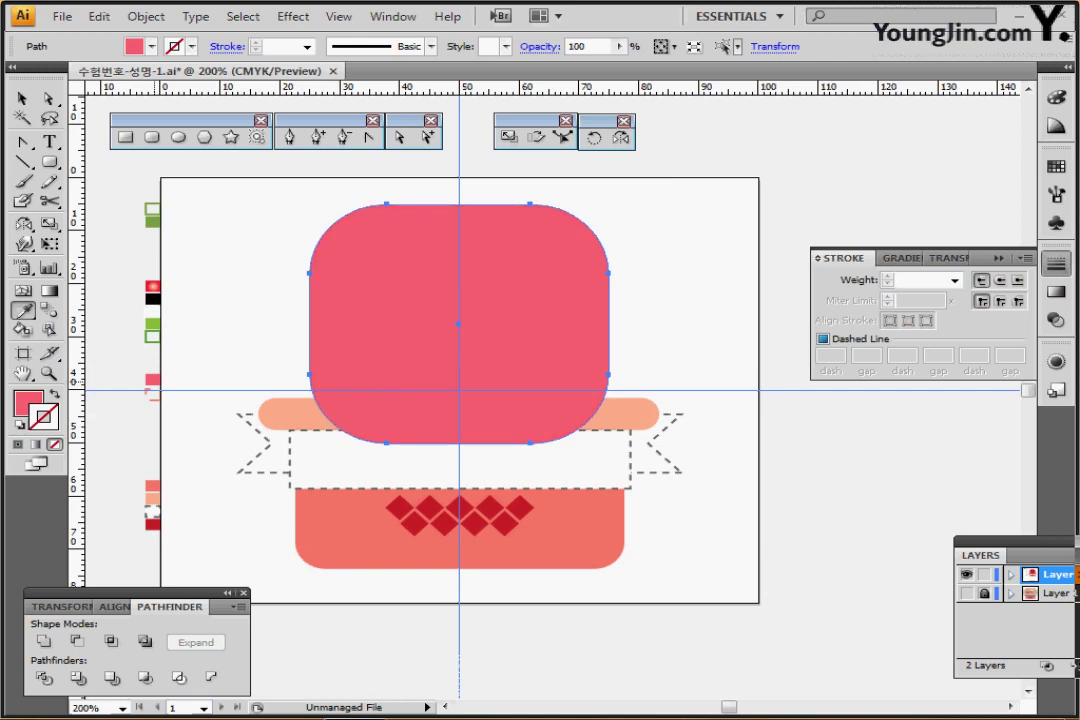
key(shift+x)
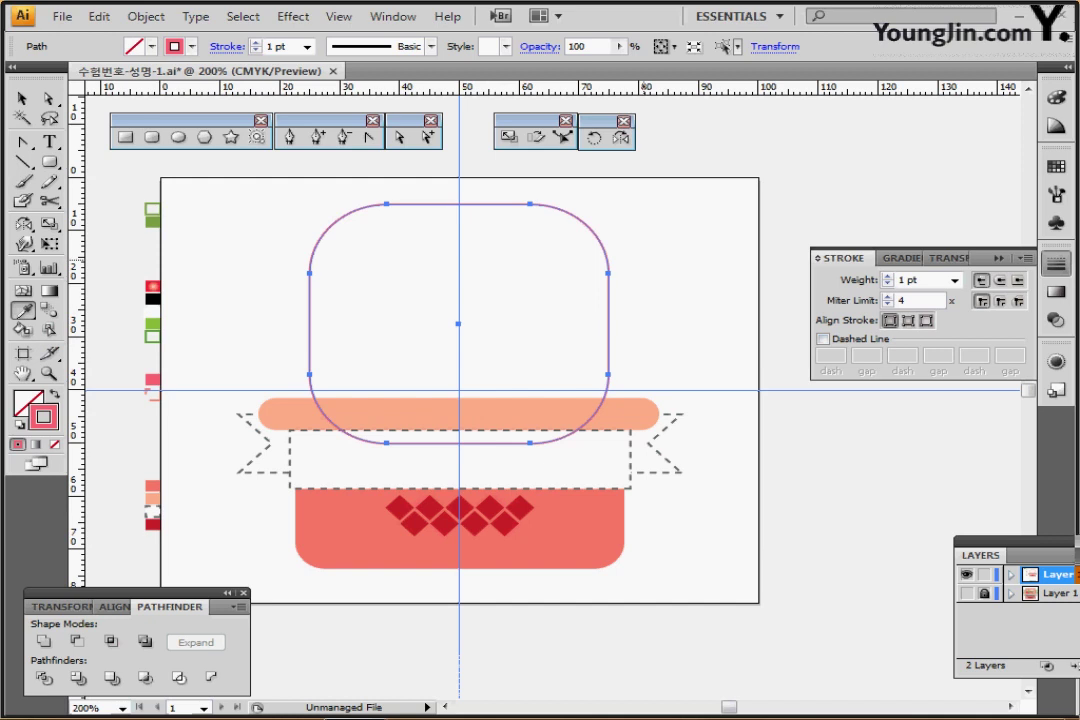
Step: Set the rounded rectangle's stroke weight to 10 pt
click(1056, 97)
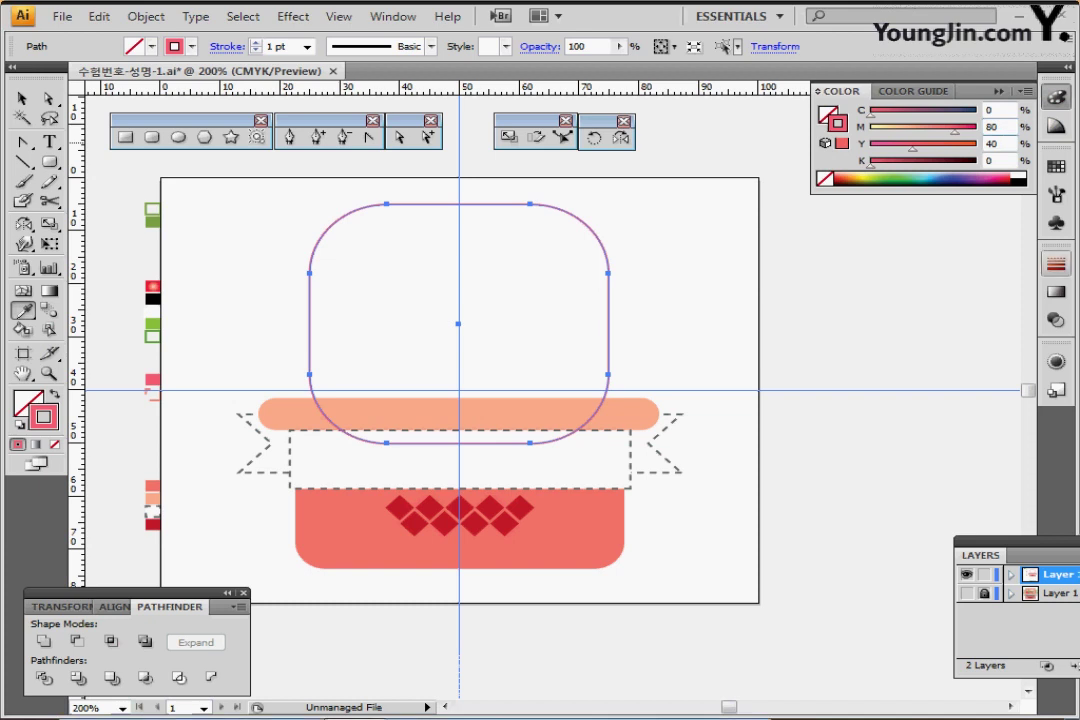
key(ctrl+F10)
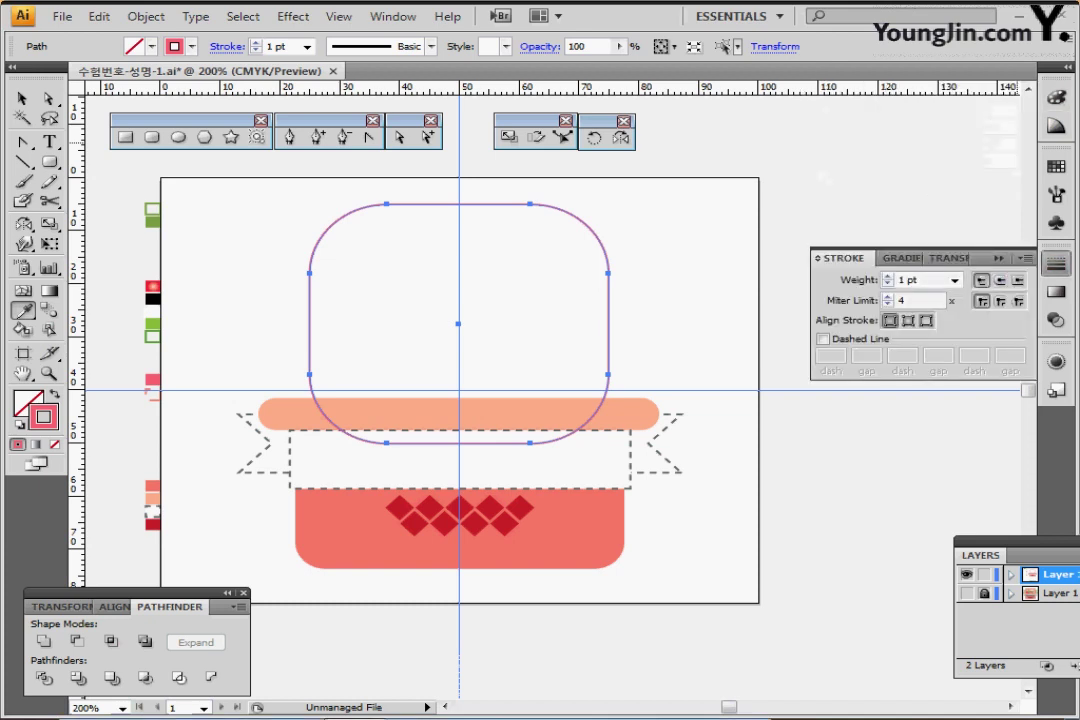
double_click(908, 280)
text(1)
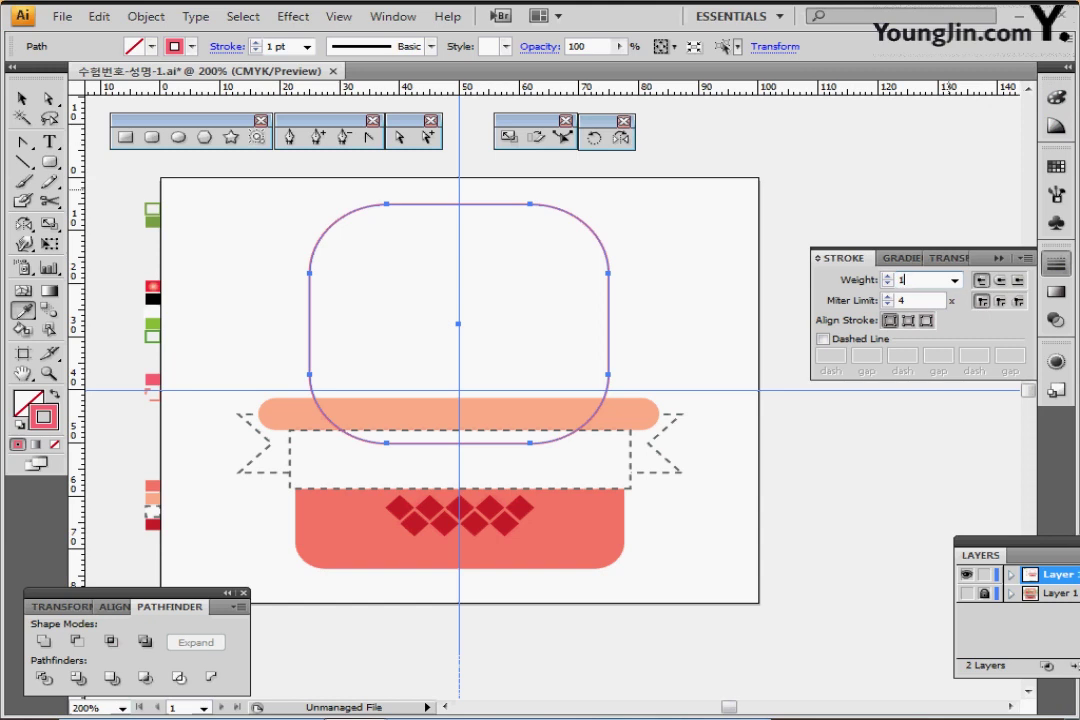
text(0)
key(Return)
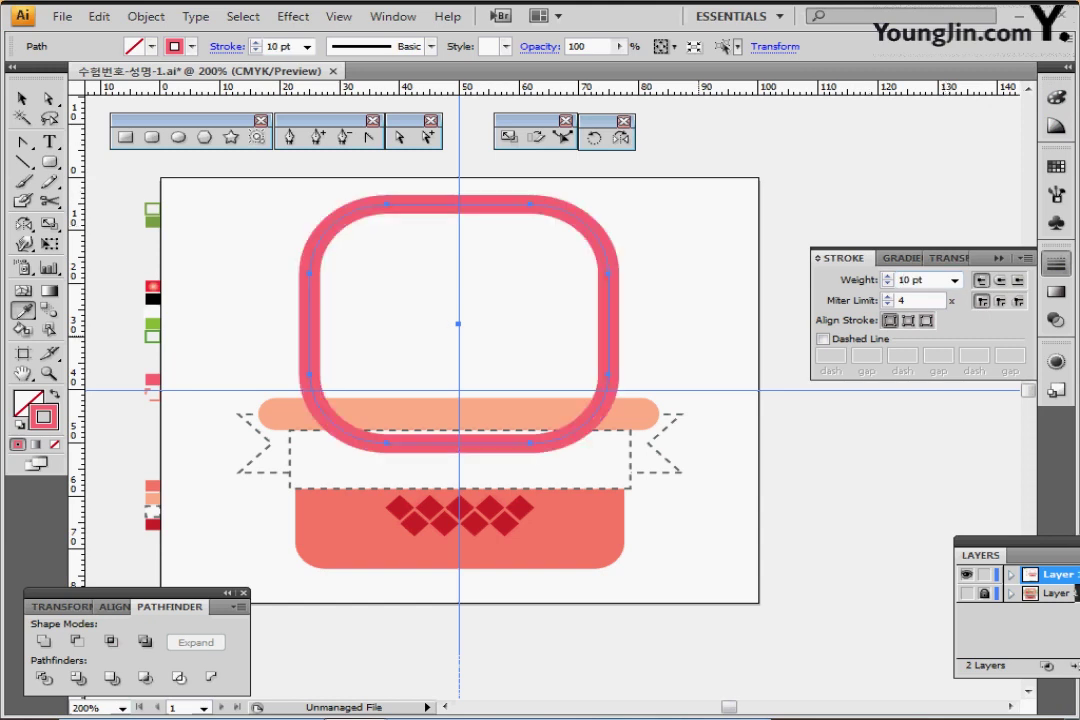
Step: Delete the two lower anchor points of the rounded rectangle to leave an open basket handle
key(ctrl)
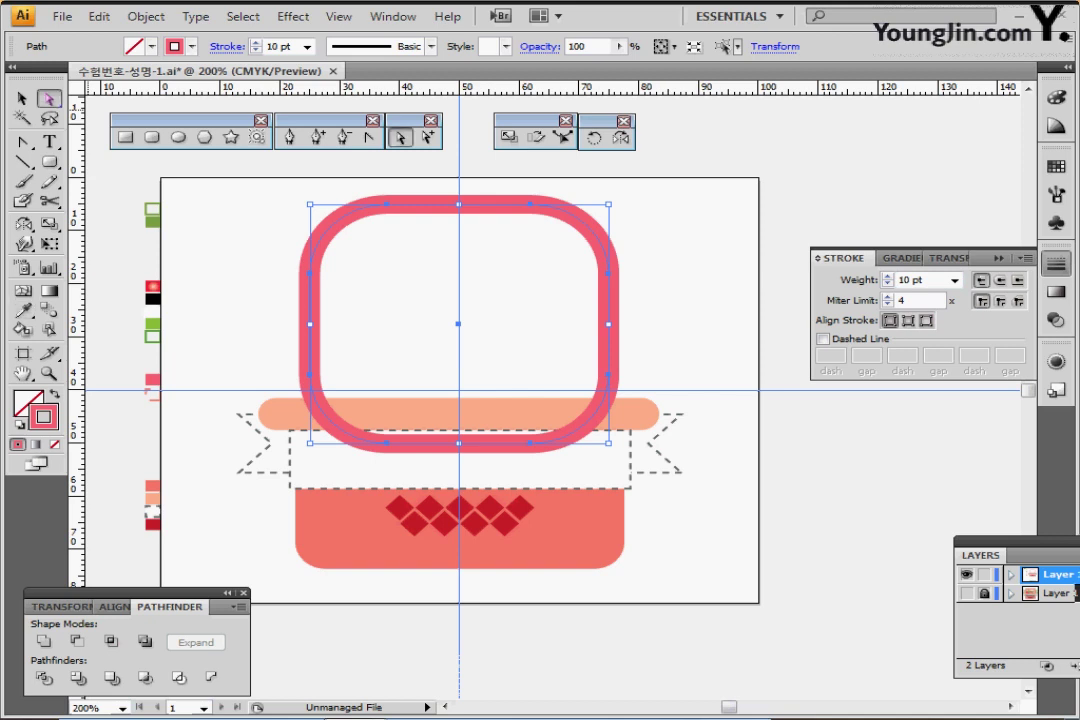
click(399, 137)
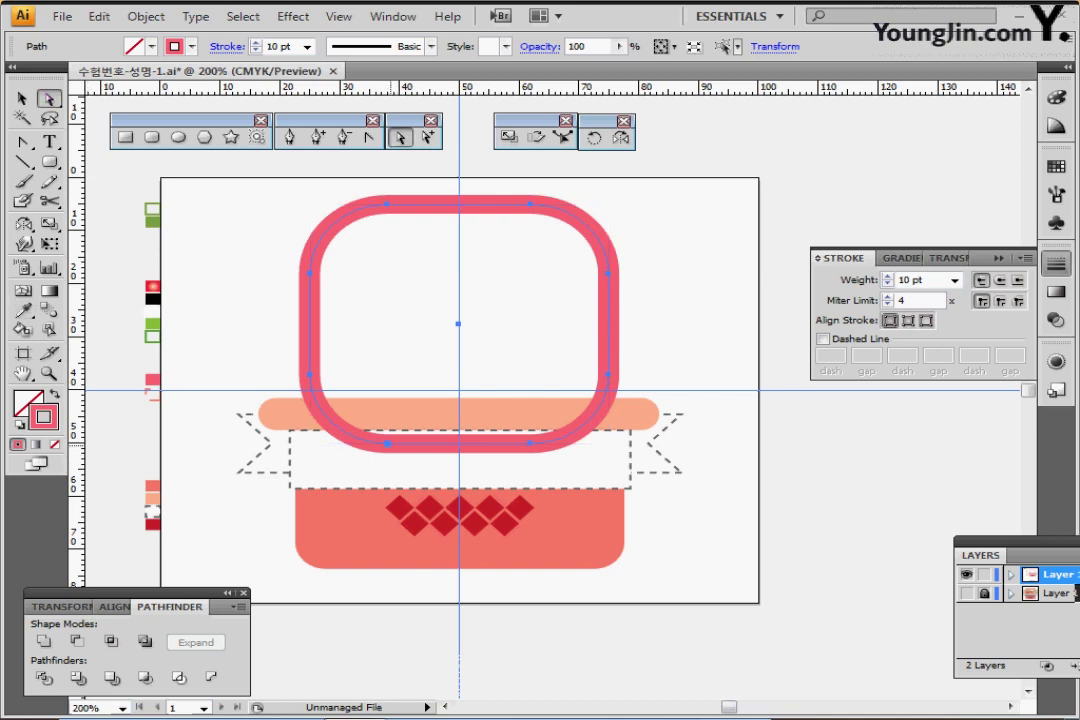
click(387, 443)
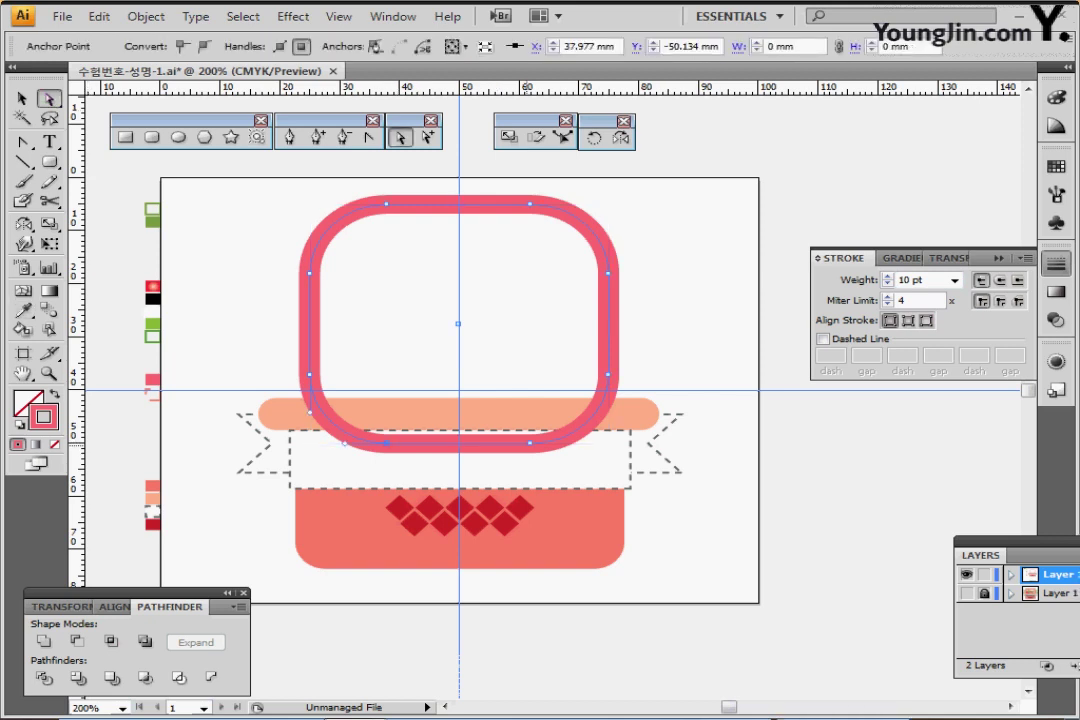
shift+click(530, 443)
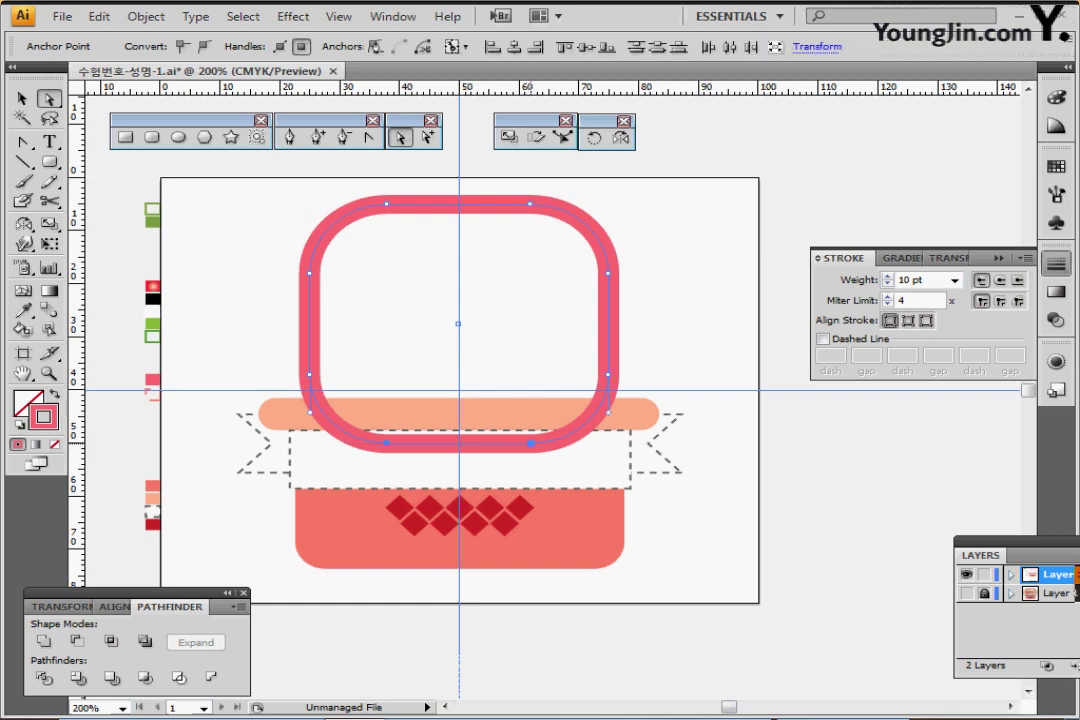
key(Delete)
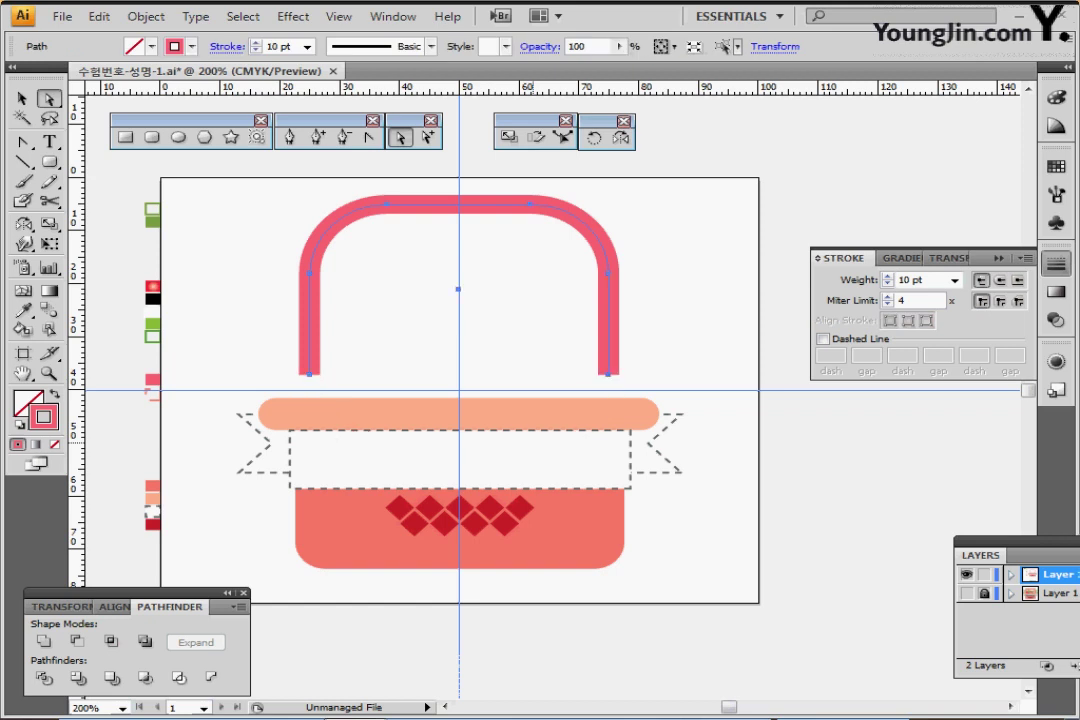
Step: Move the pink handle down so its ends meet the basket rim and centre it on the vertical guide
click(21, 98)
key(Down)
key(Down)
key(Down)
key(Down)
key(Down)
key(Down)
key(Down)
key(Down)
key(Down)
key(Down)
key(Down)
key(Down)
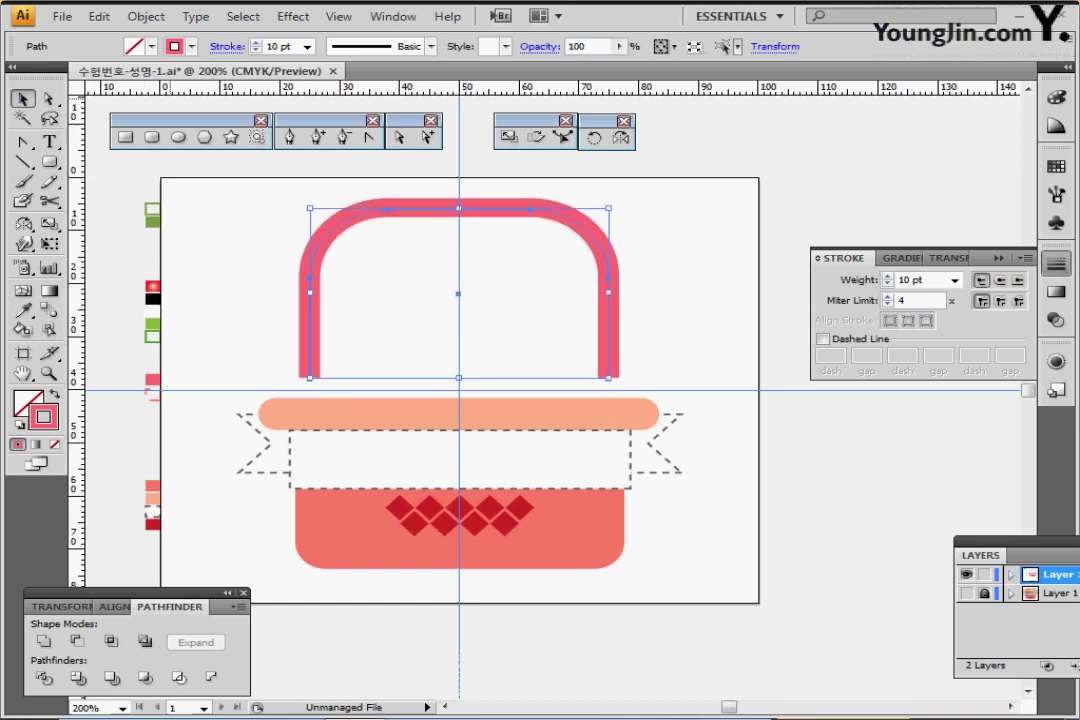
key(Down)
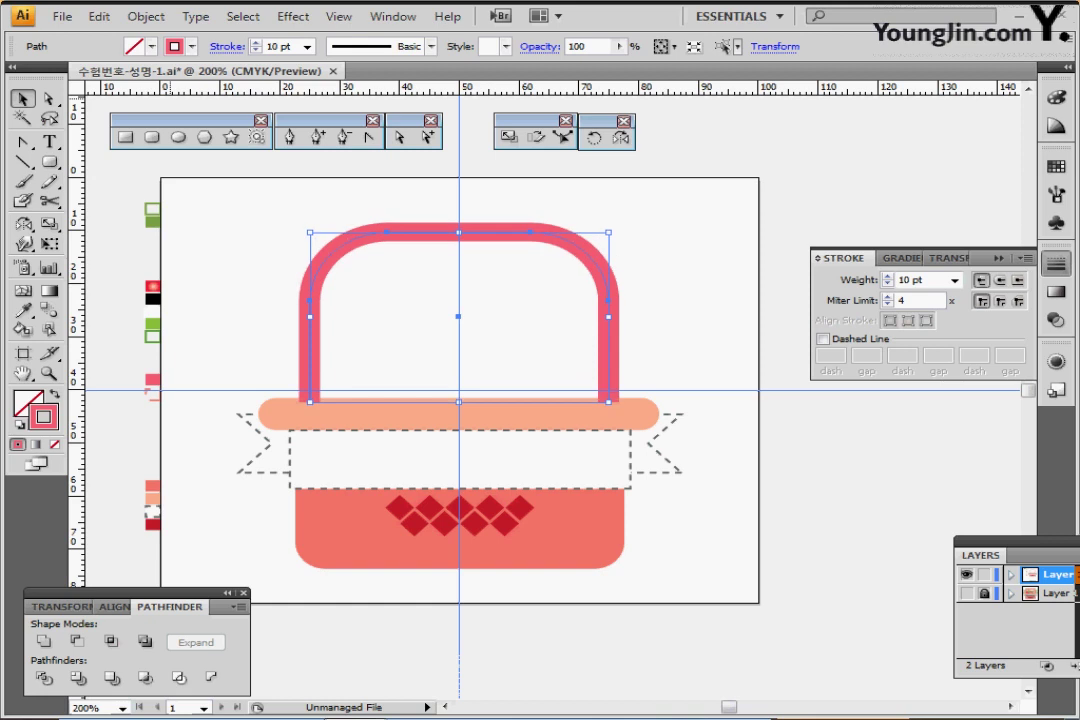
key(Down)
key(Right)
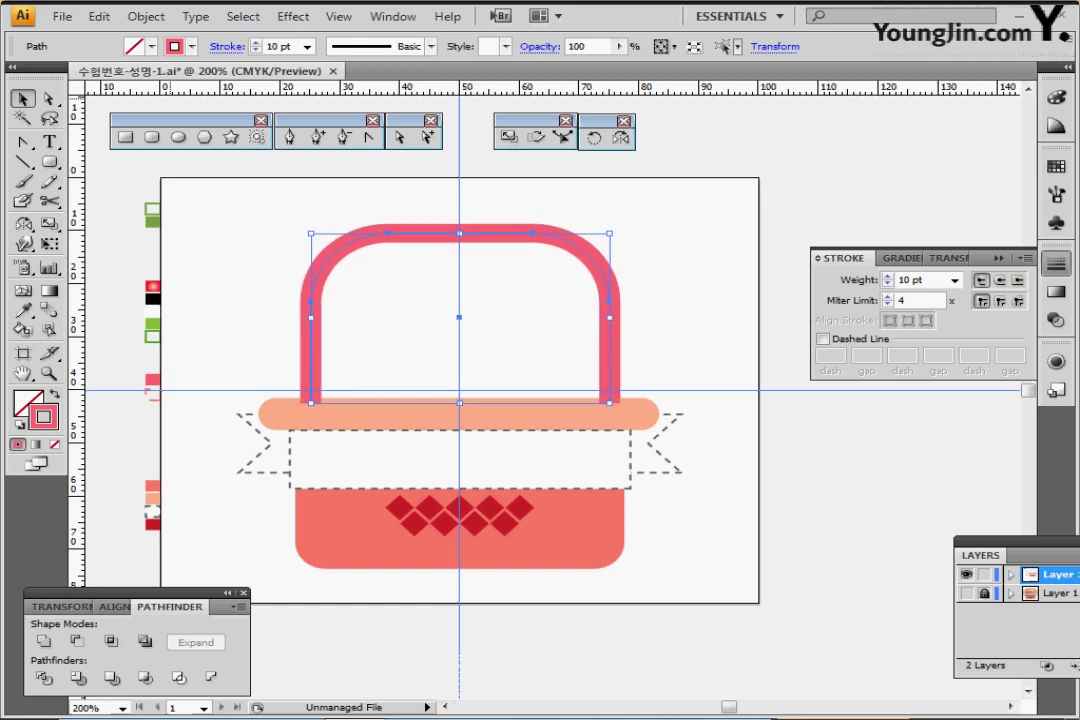
key(Up)
key(Right)
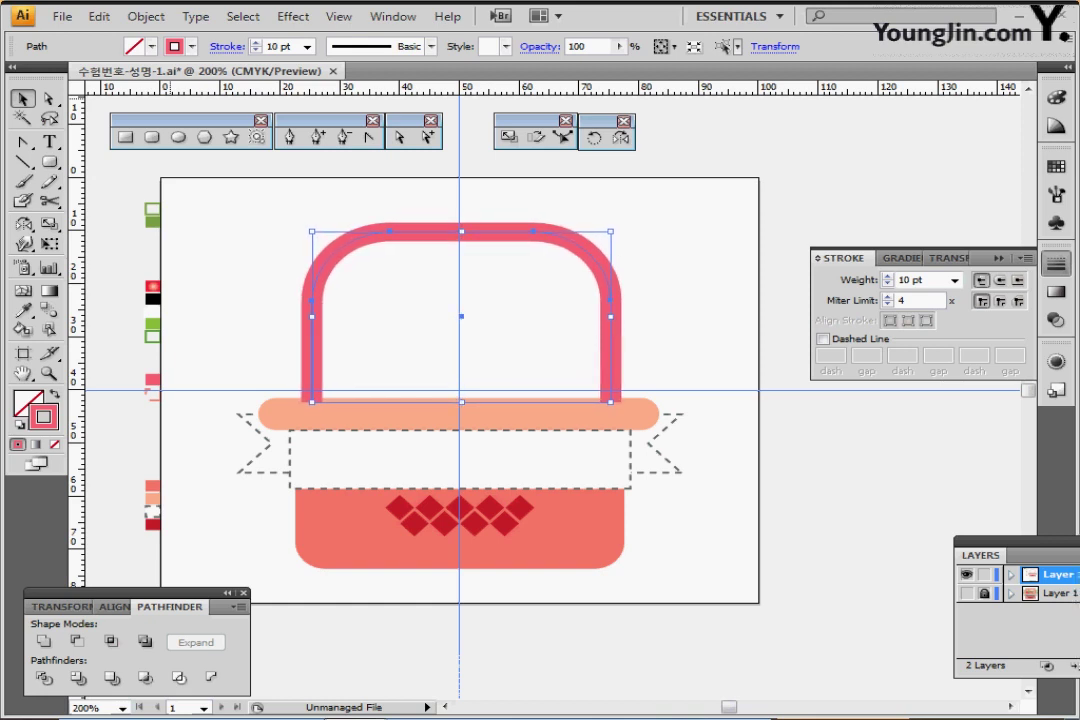
key(Left)
key(Up)
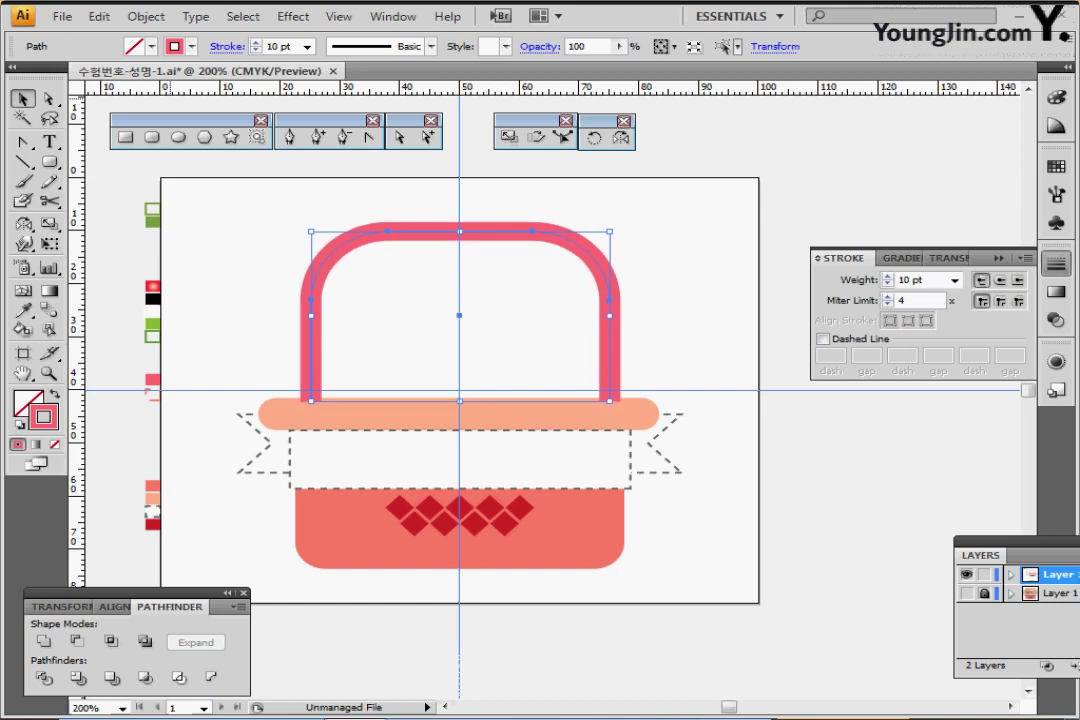
Step: Copy the pink handle path, then convert the original handle's stroke to a filled outline
key(Up)
key(Up)
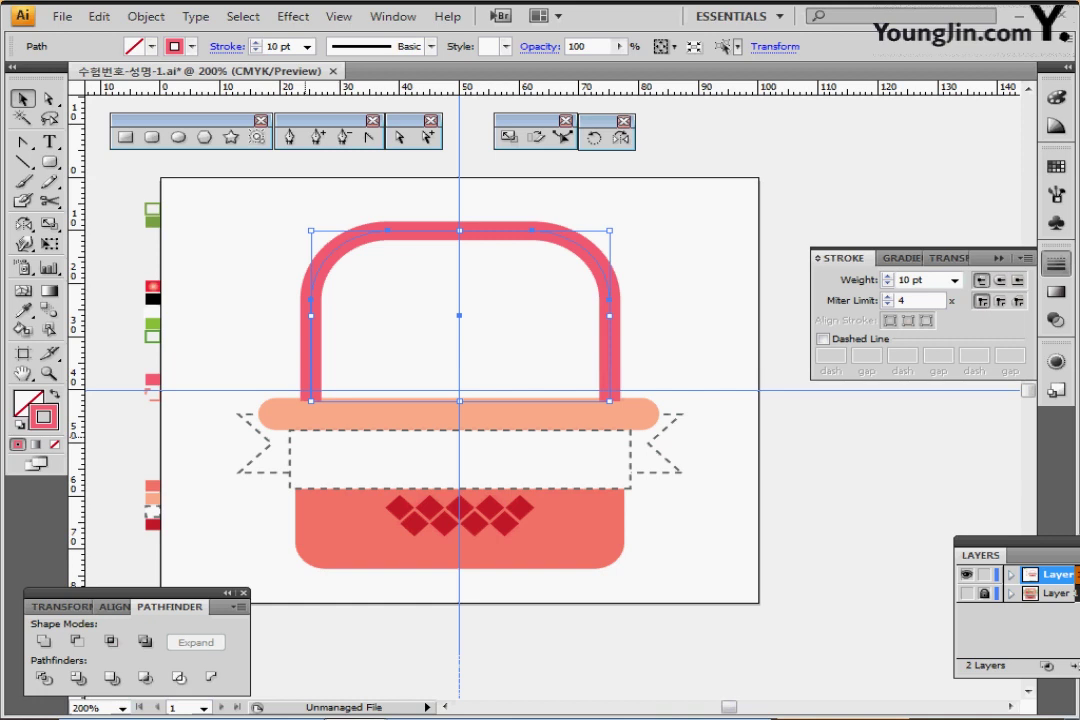
key(ctrl+c)
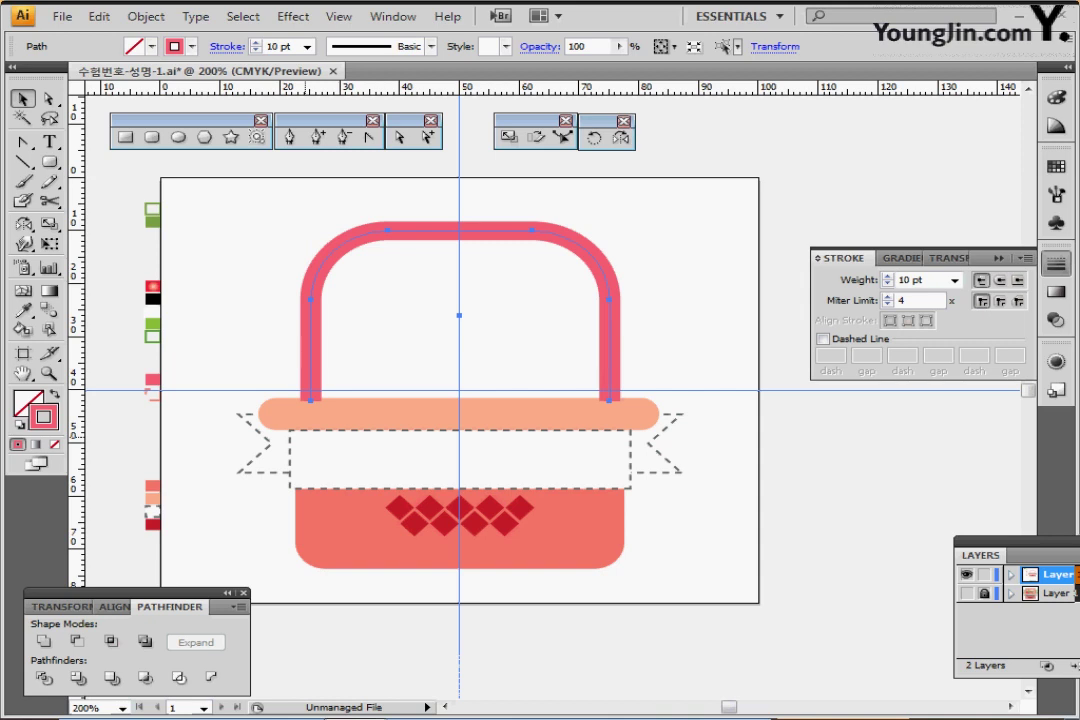
key(ctrl+shift+b)
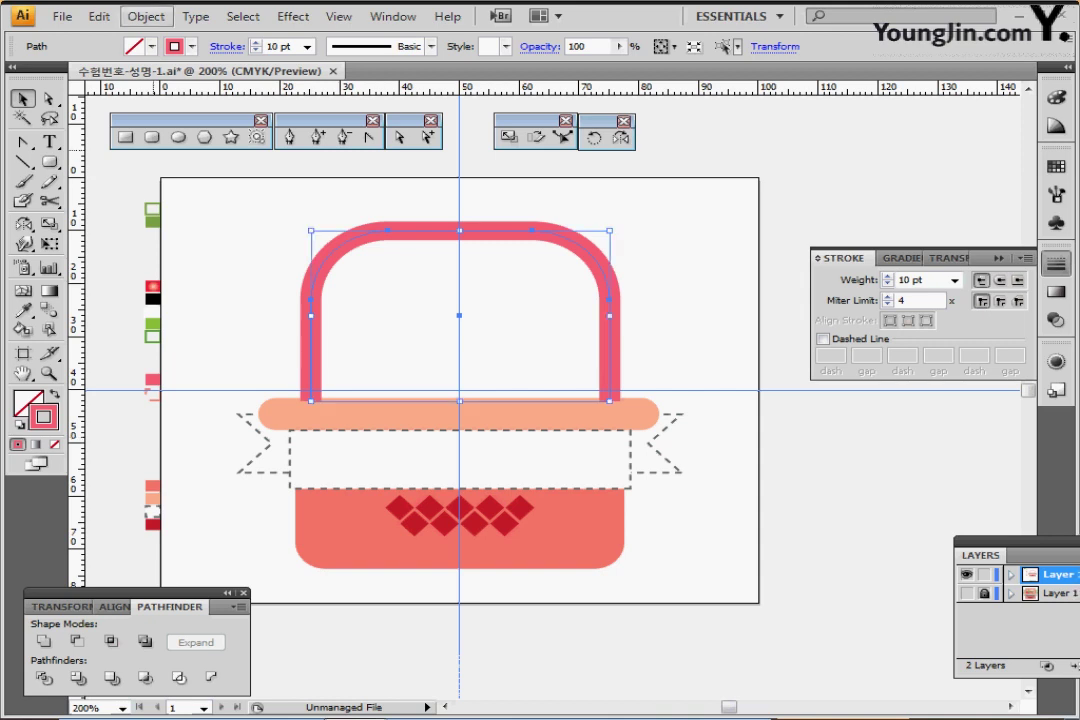
click(146, 16)
mouse_move(170, 378)
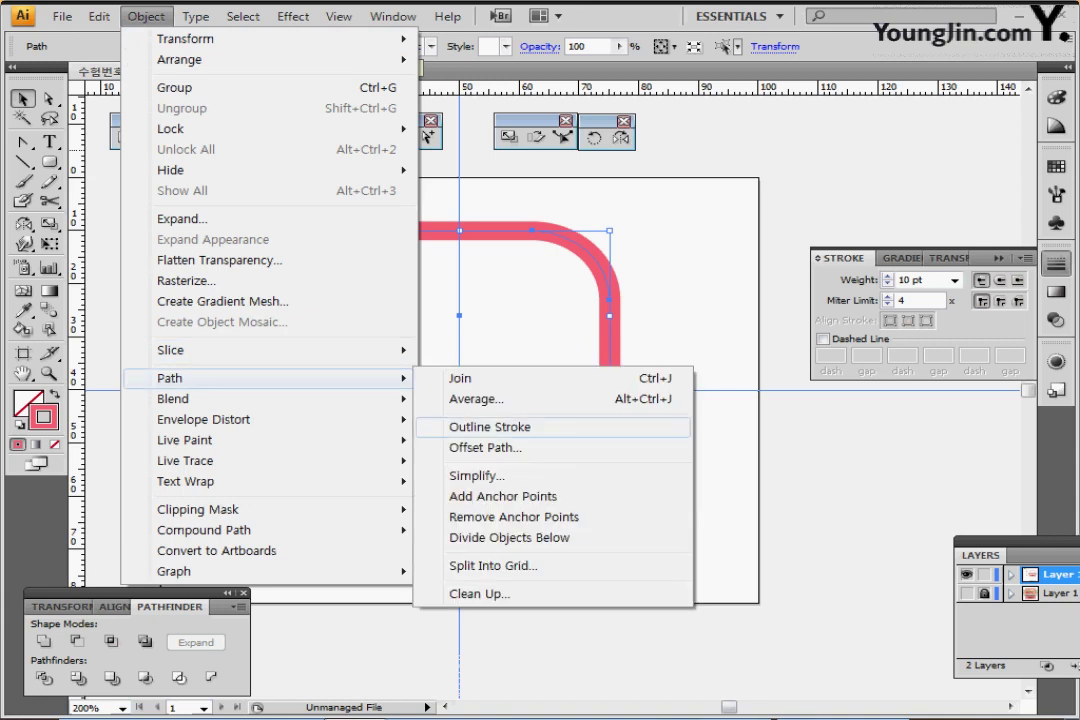
click(490, 427)
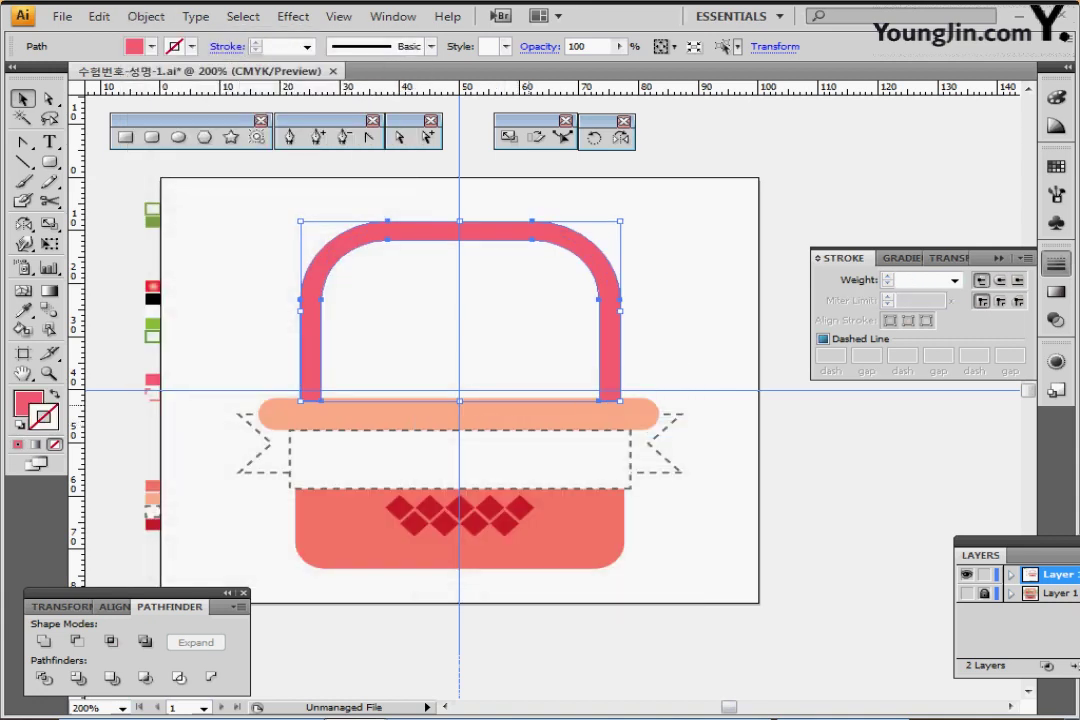
Step: Paste the copied handle path in front and give it the dashed salmon swatch stroke at 12 pt weight
key(ctrl+z)
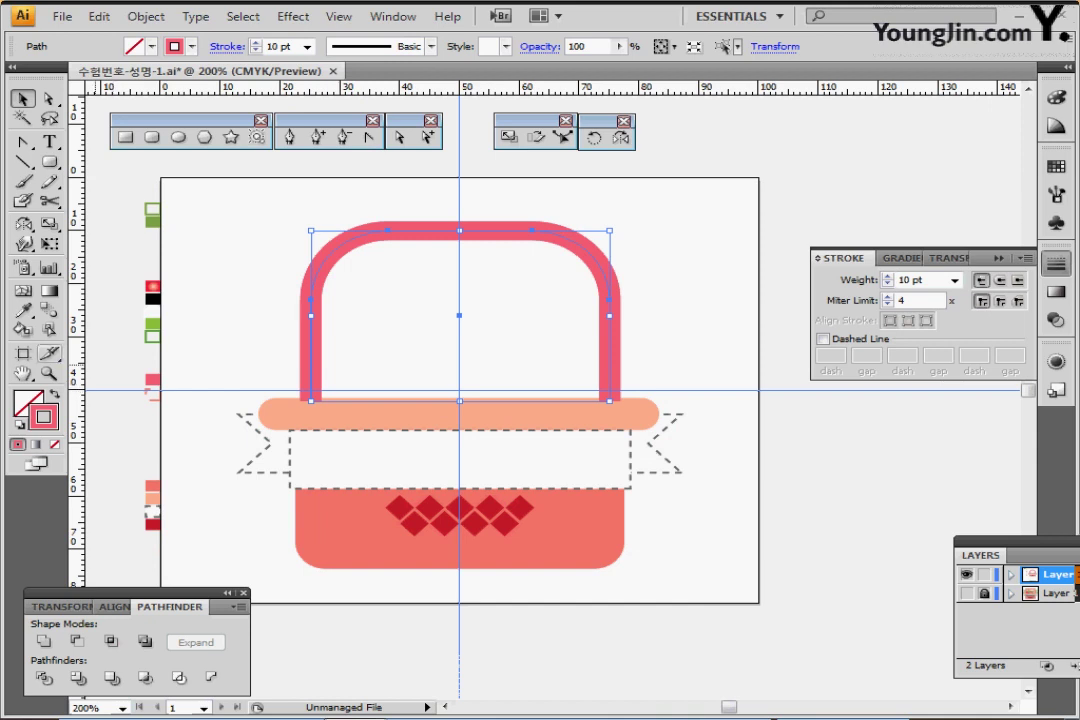
click(23, 311)
click(153, 393)
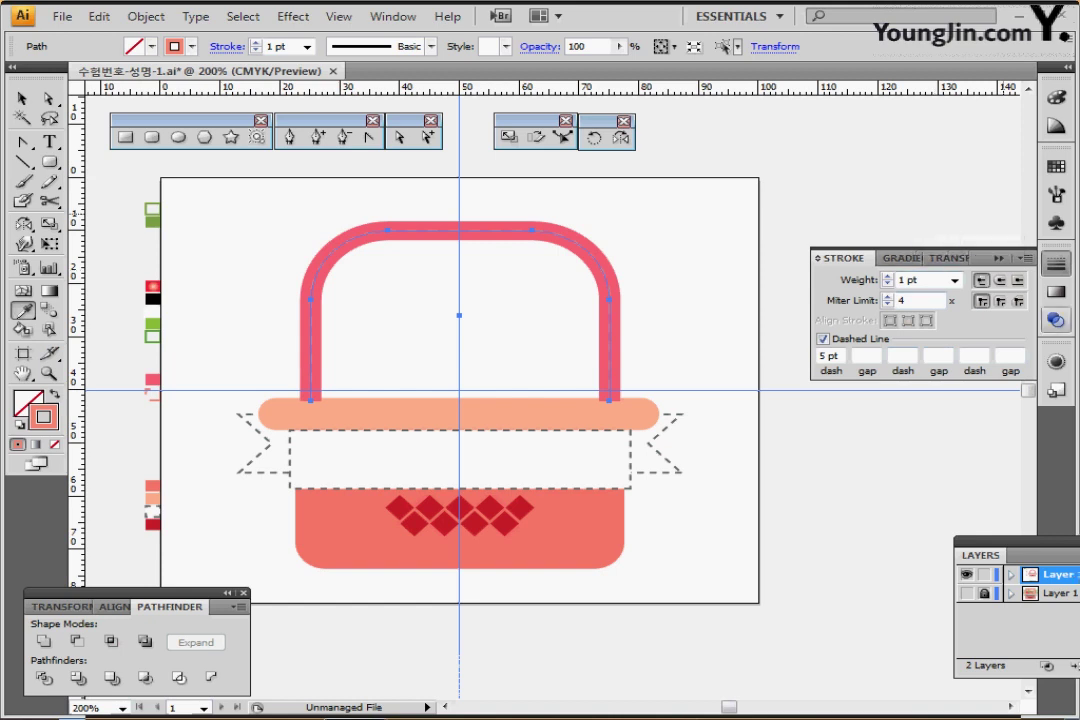
click(906, 280)
text(12)
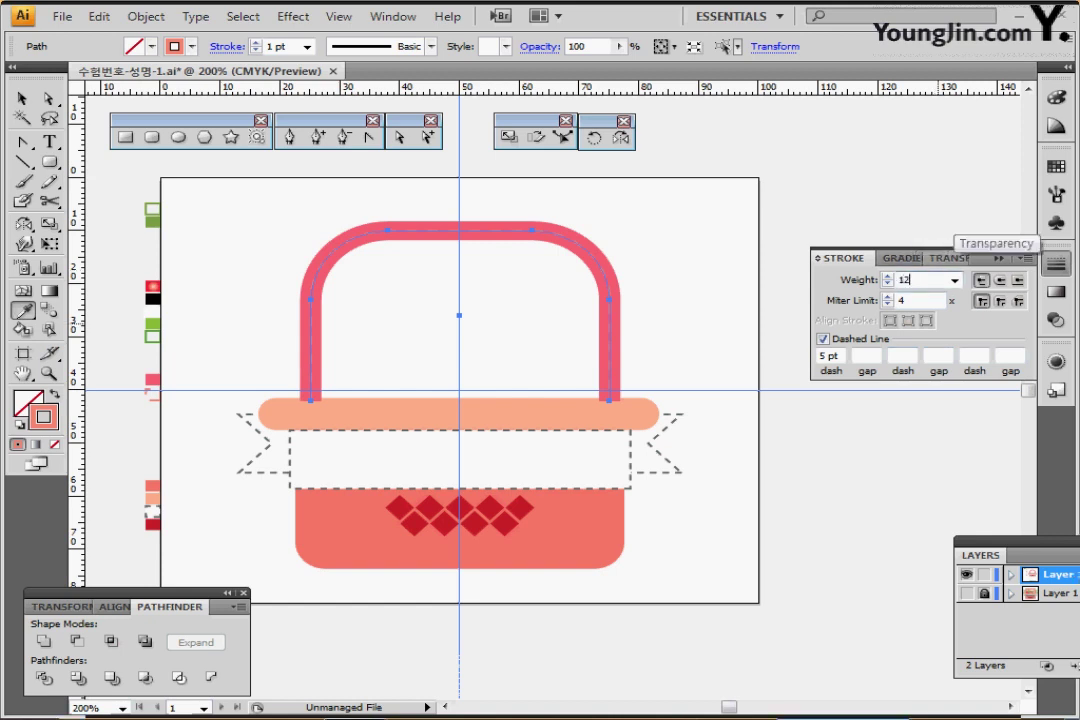
key(Return)
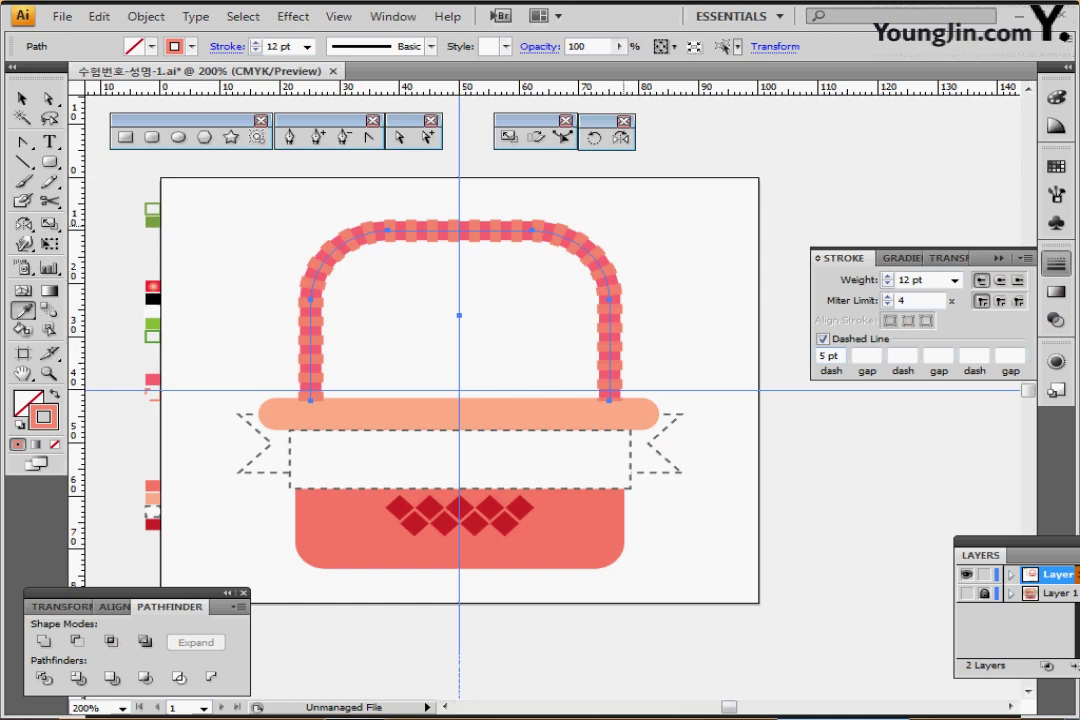
Step: Select both the outlined handle and its dashed stripe path and send them behind the basket rim
drag(635, 212, 550, 304)
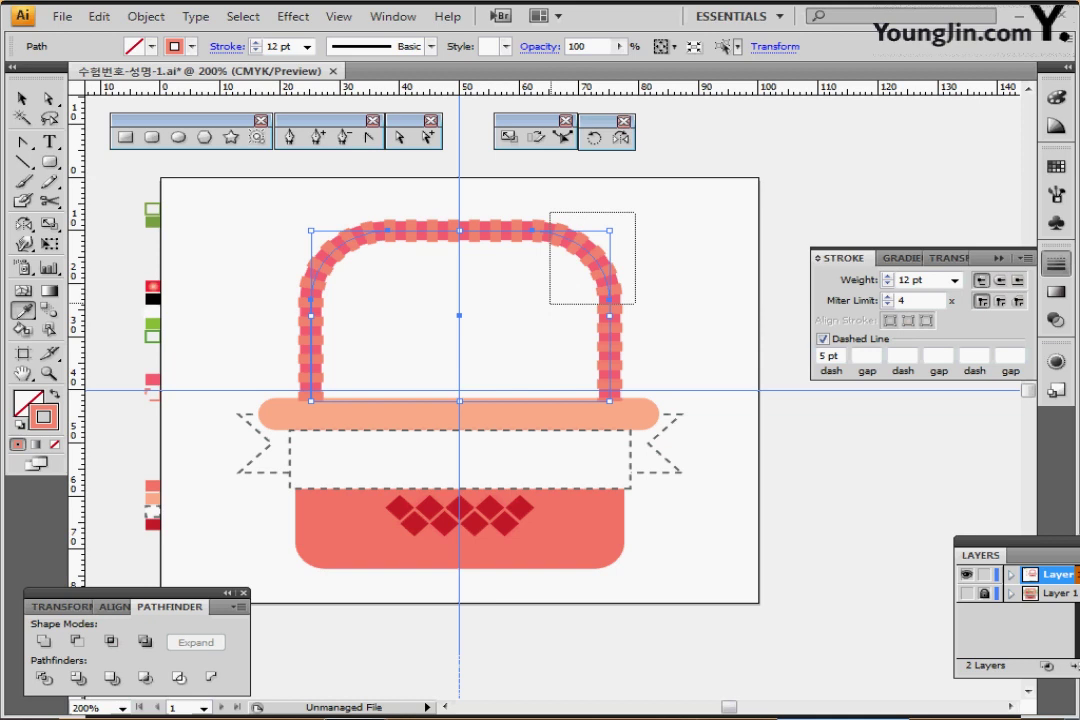
drag(635, 303, 635, 303)
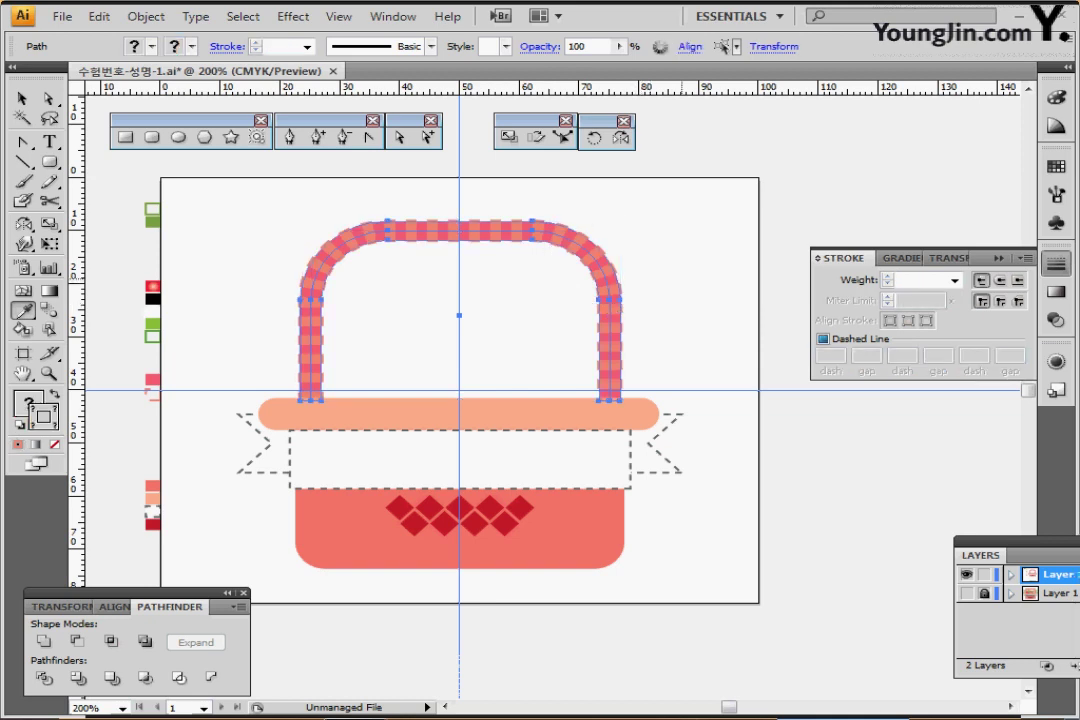
ctrl+click(696, 281)
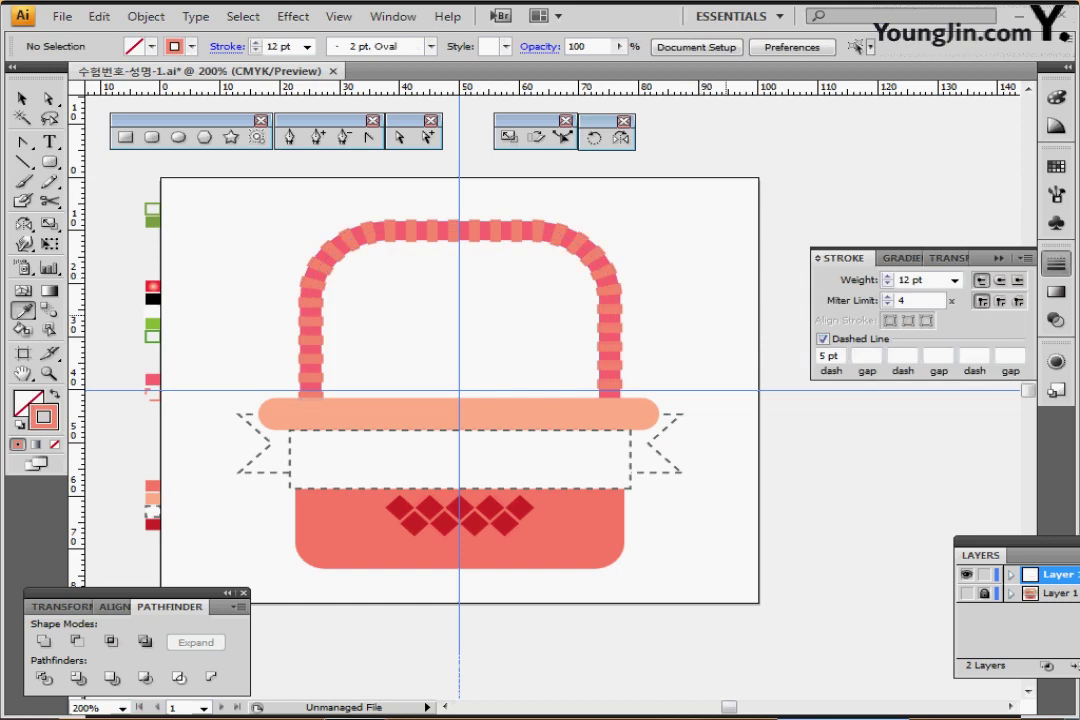
Step: Create a 30 x 35 mm rounded rectangle with a 12 mm corner radius beside the artboard, using the default fill and stroke
drag(271, 359, 616, 307)
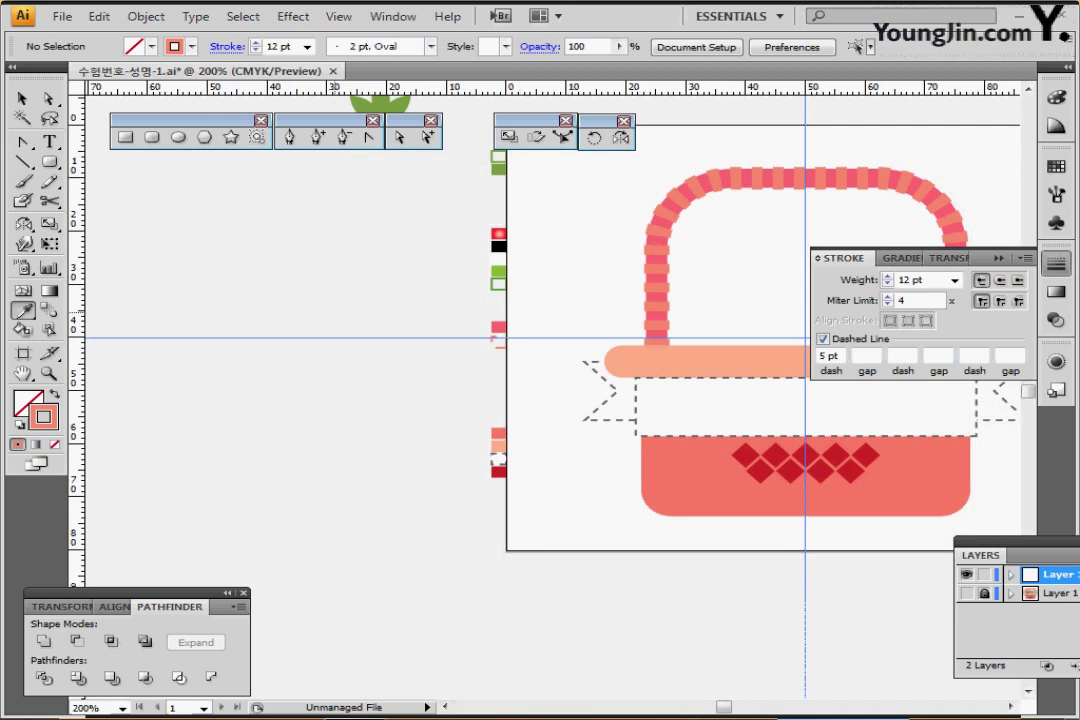
ctrl+click(335, 313)
drag(581, 361, 520, 314)
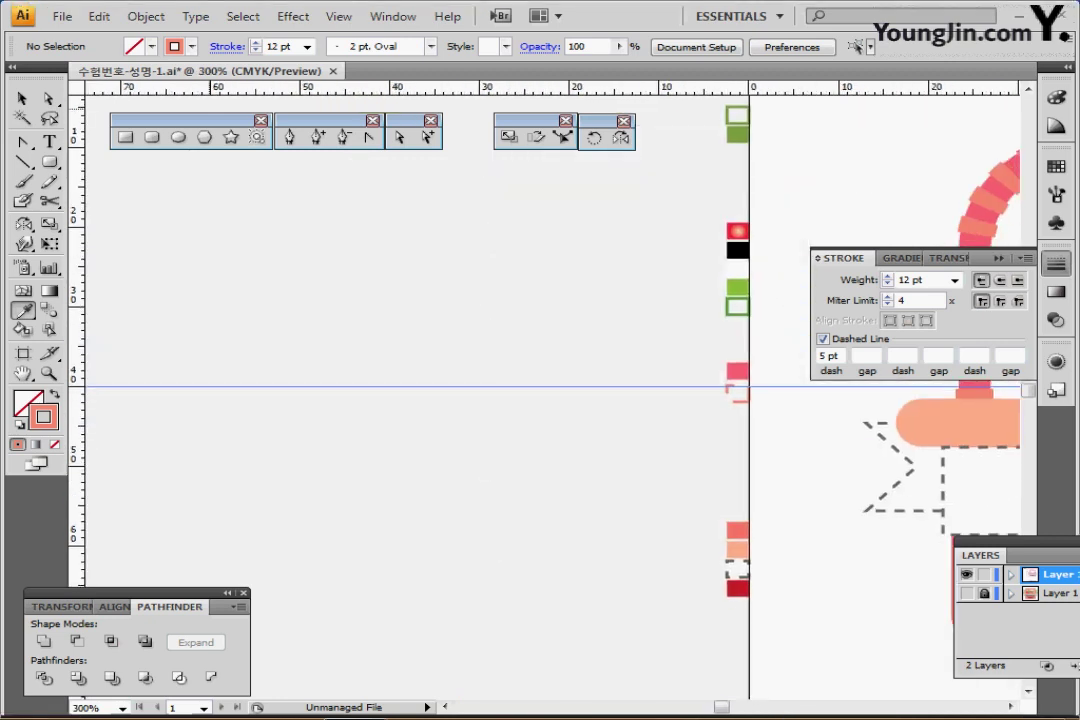
click(151, 137)
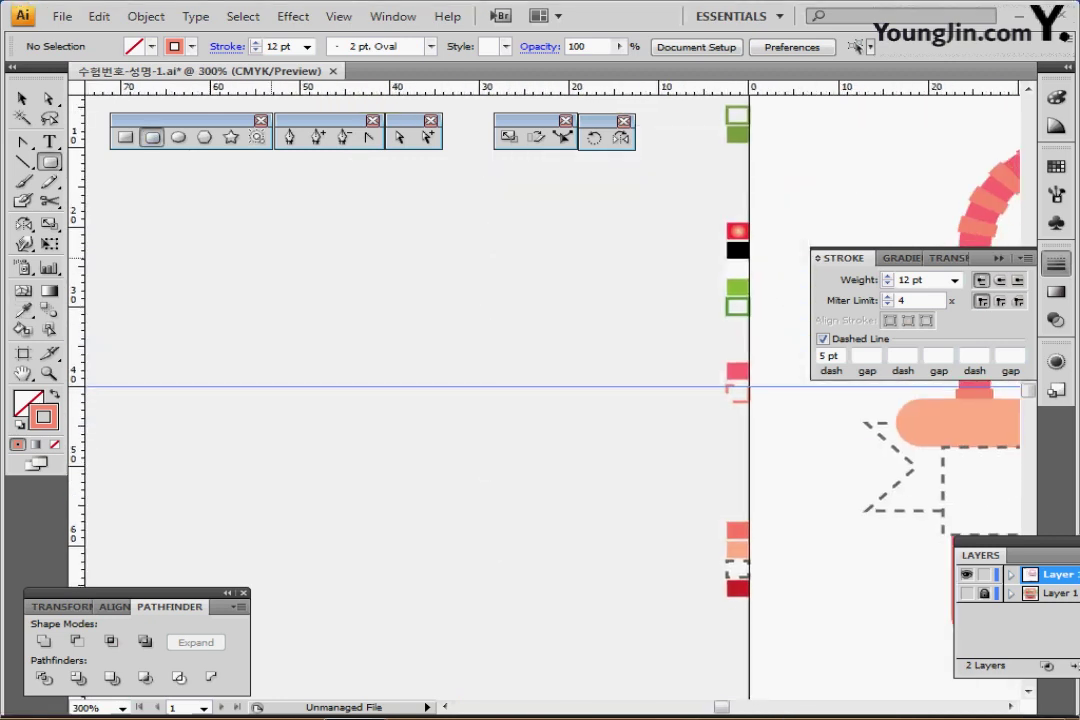
click(268, 246)
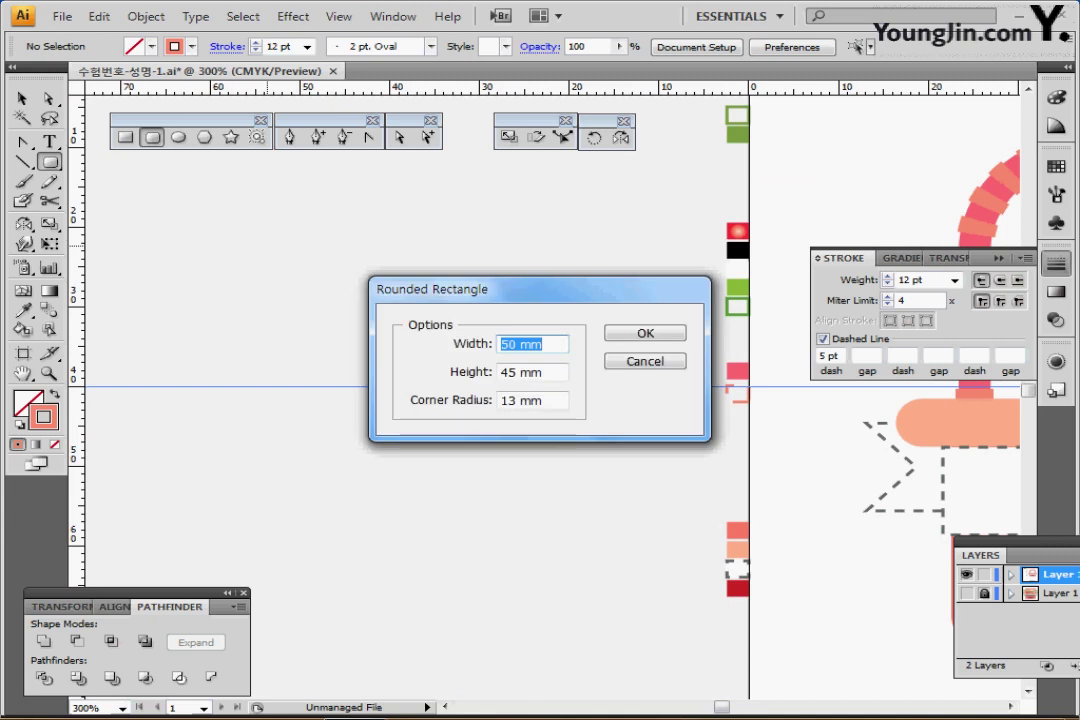
text(30)
key(Tab)
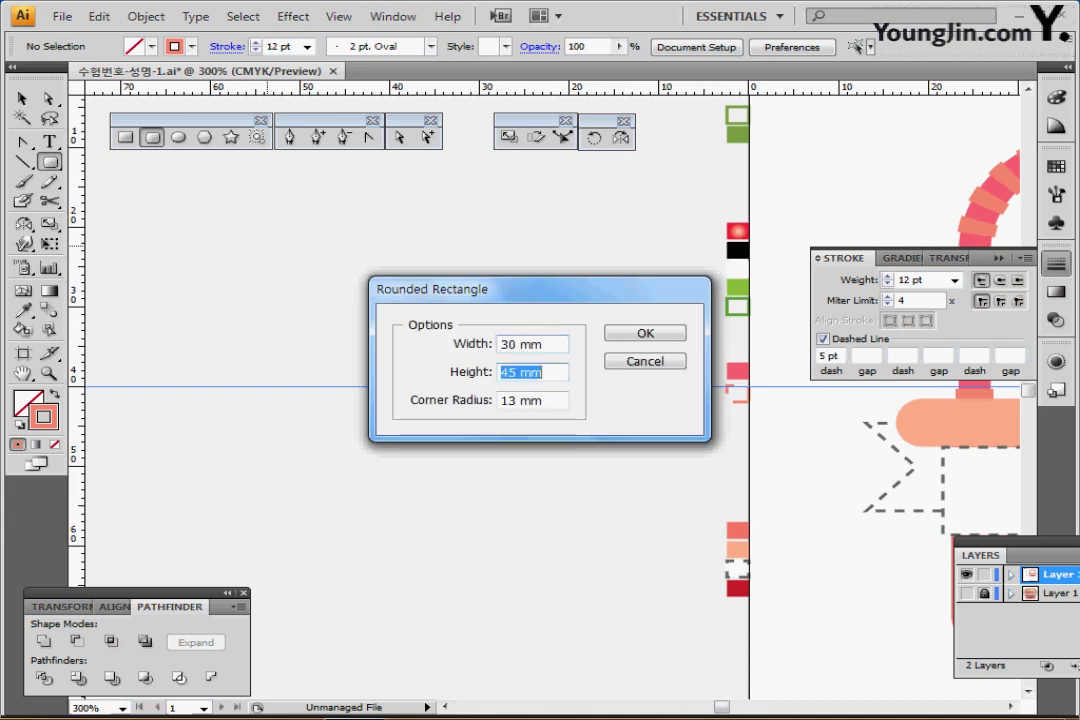
text(35)
key(Tab)
text(12)
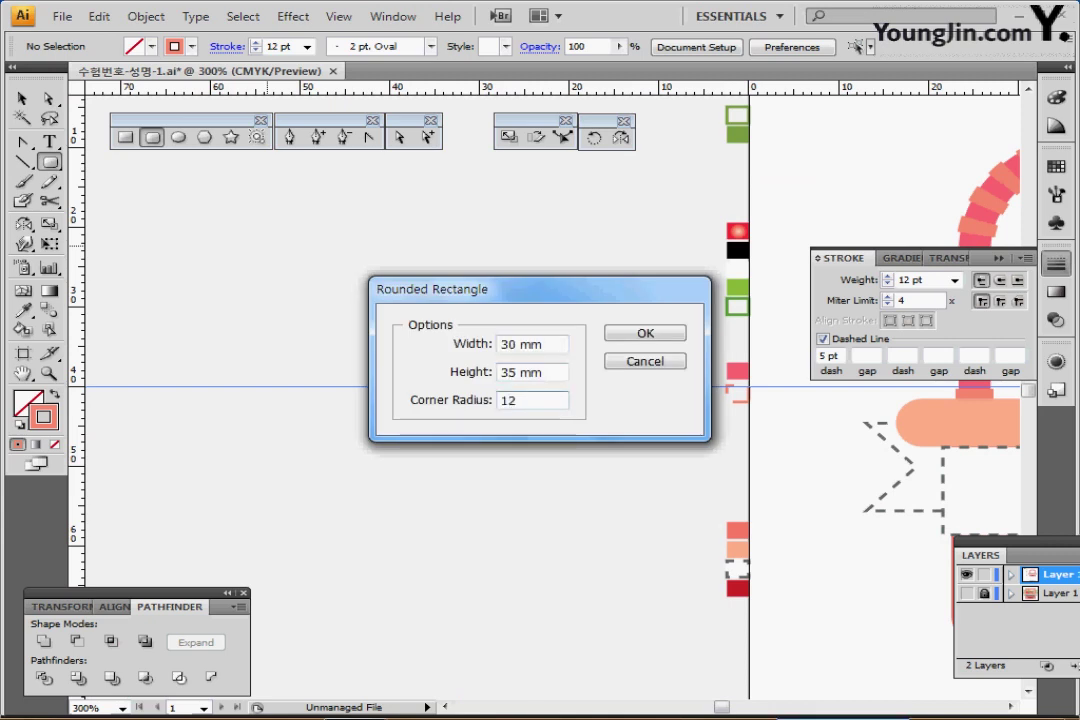
key(Return)
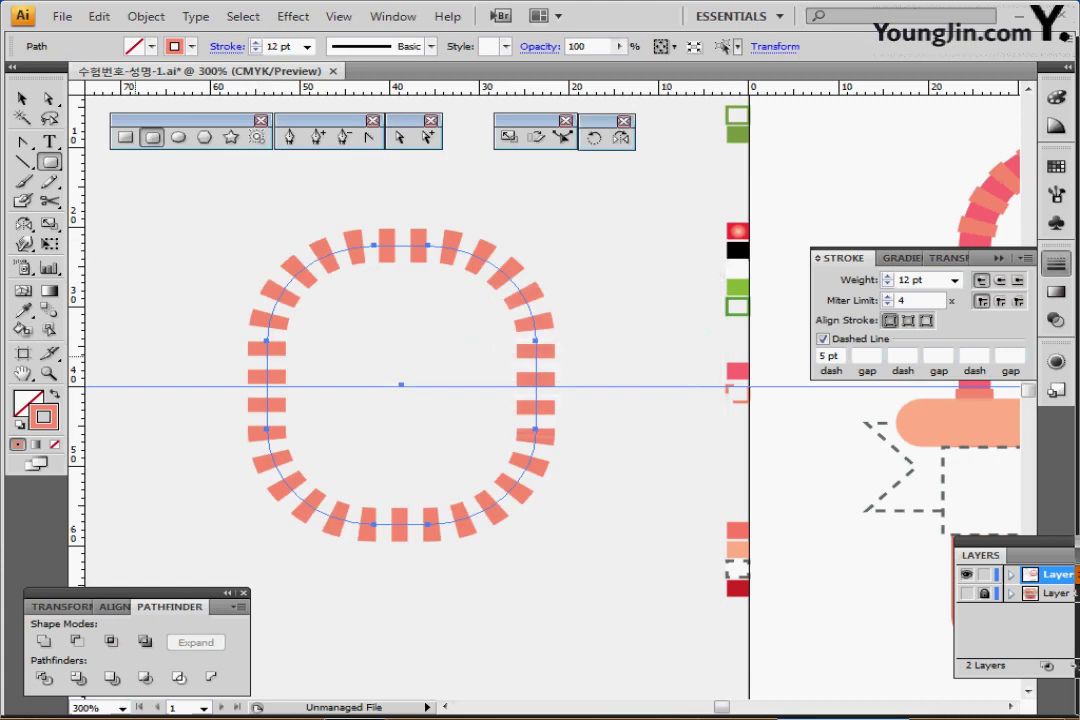
click(20, 425)
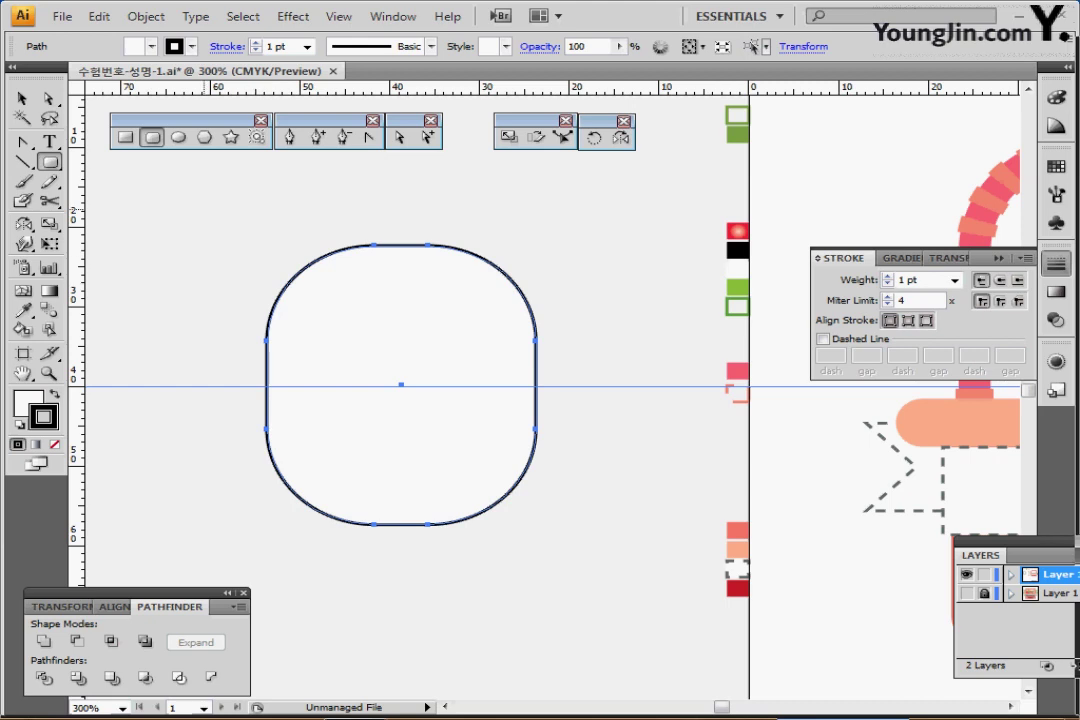
Step: Scale the rounded rectangle's lower anchor points uniformly to 50% to taper the shape into a strawberry body
key(a)
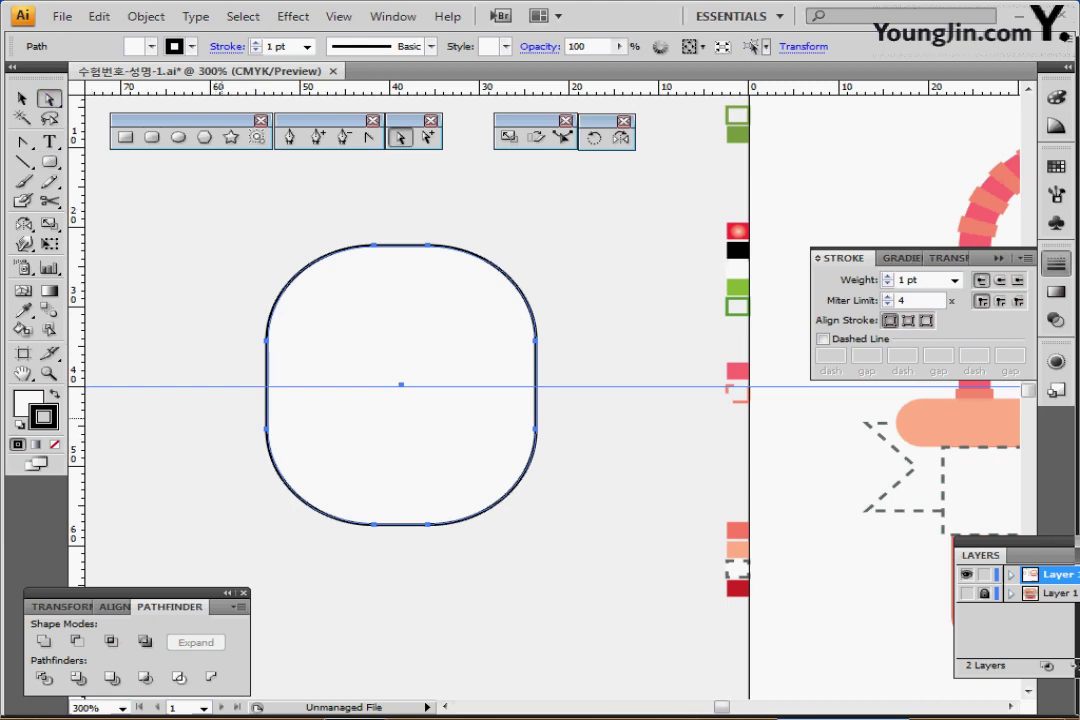
drag(225, 403, 589, 549)
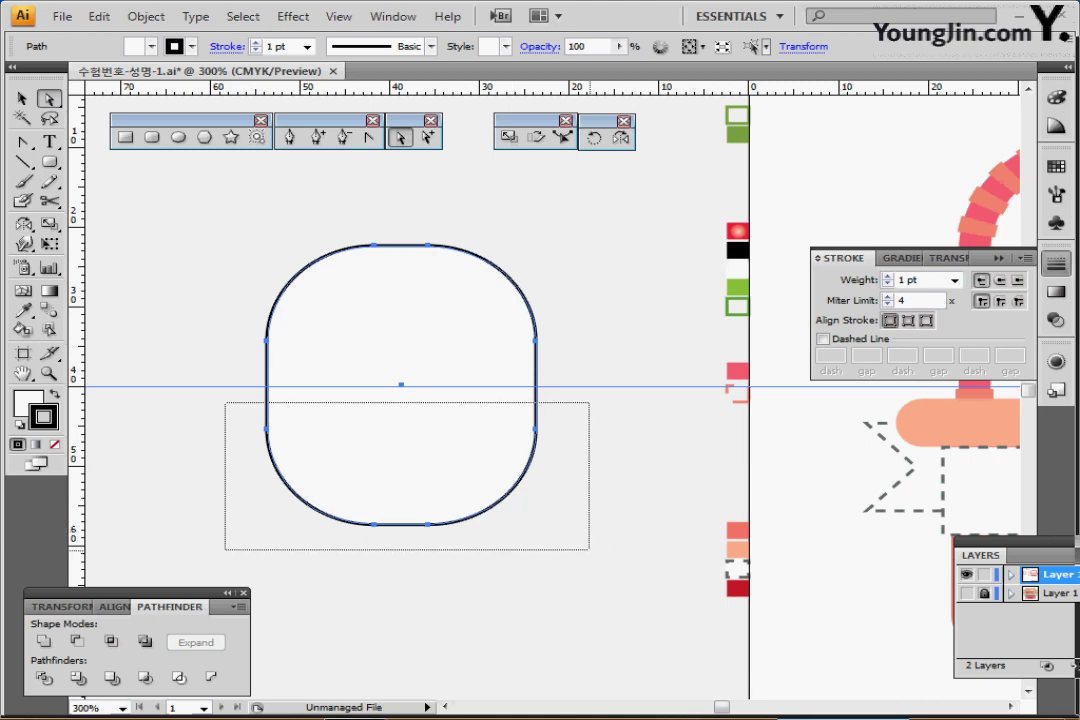
drag(589, 549, 589, 549)
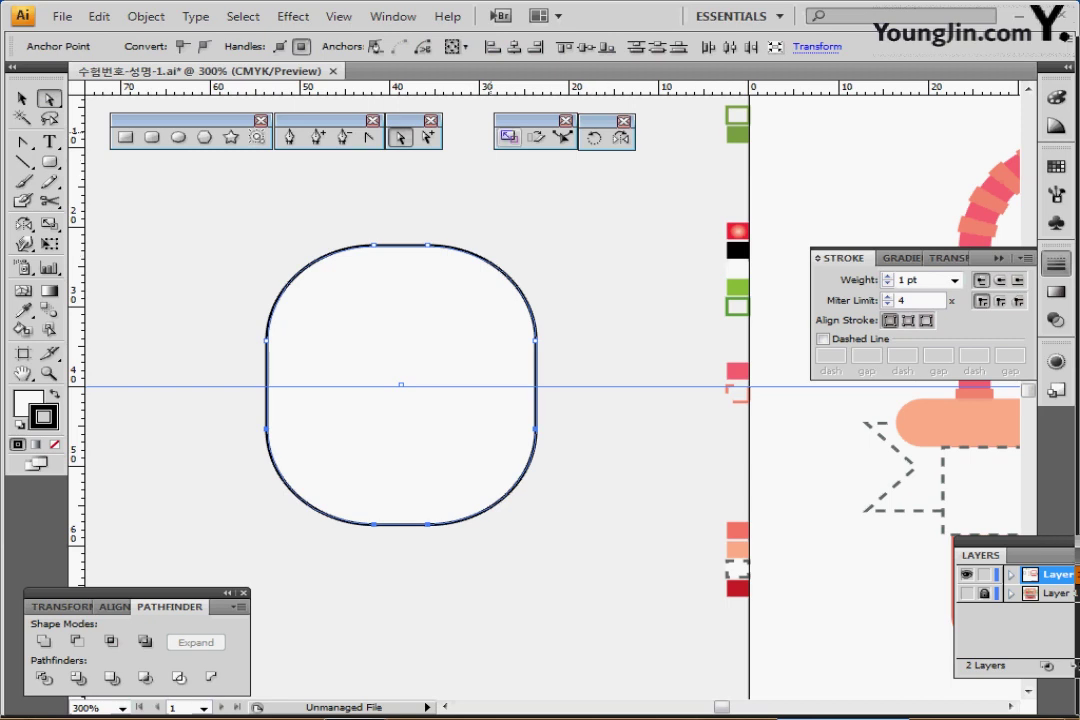
double_click(509, 137)
text(50)
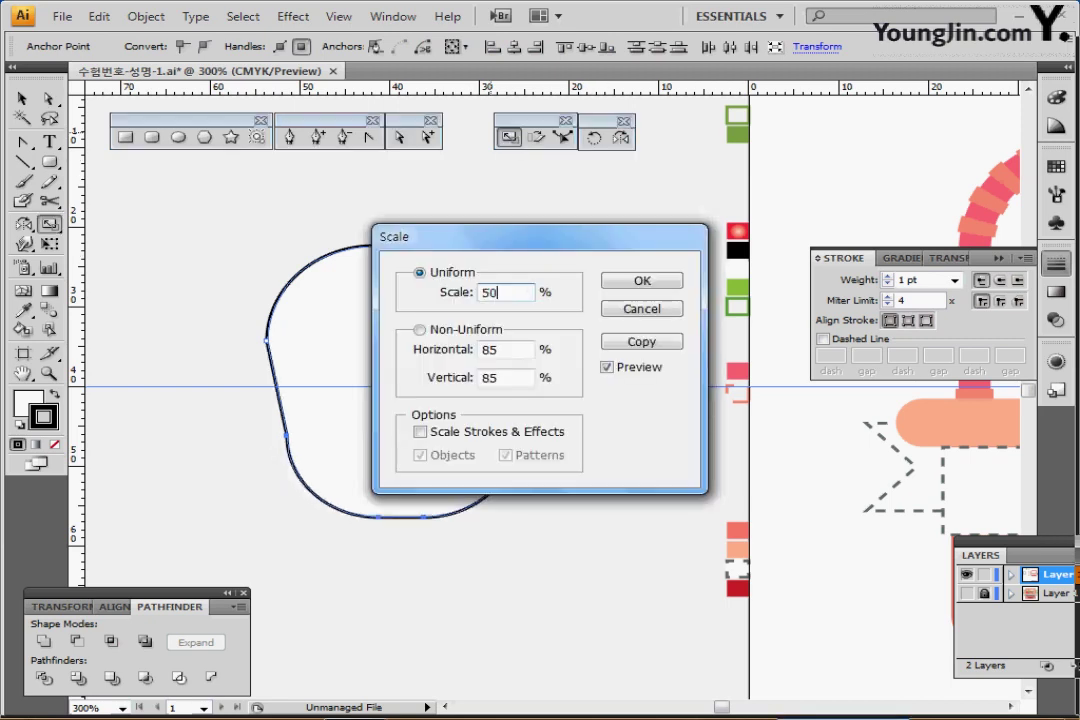
key(Return)
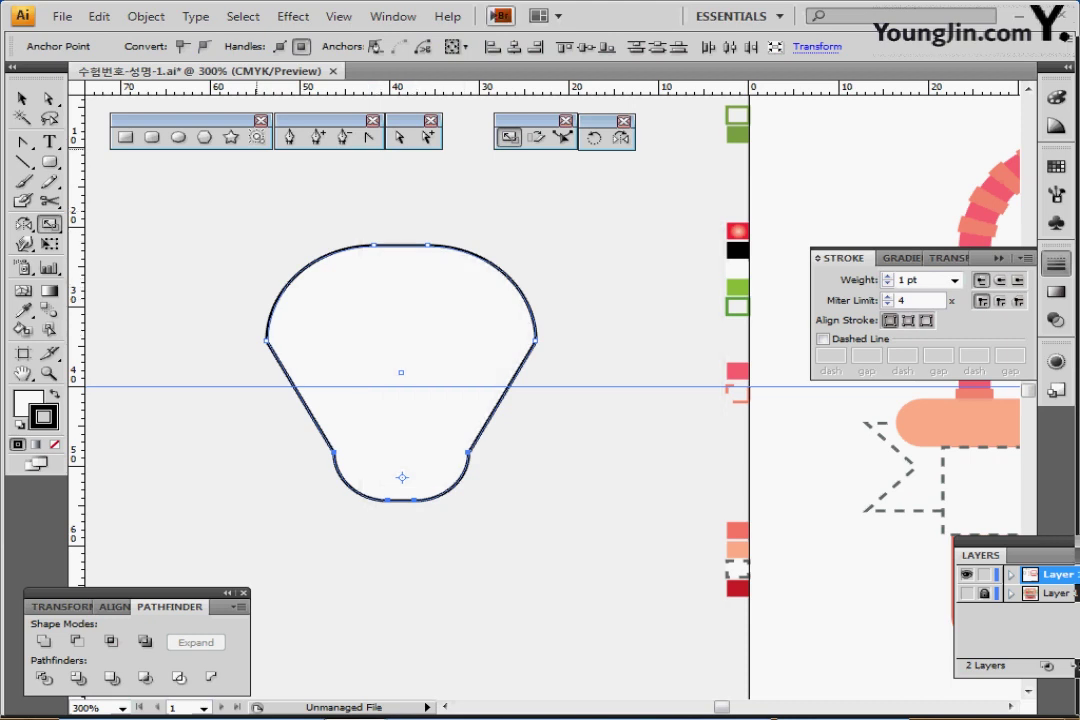
Step: Convert the strawberry's two widest side anchor points to smooth points so its flanks bulge into curves
key(shift+c)
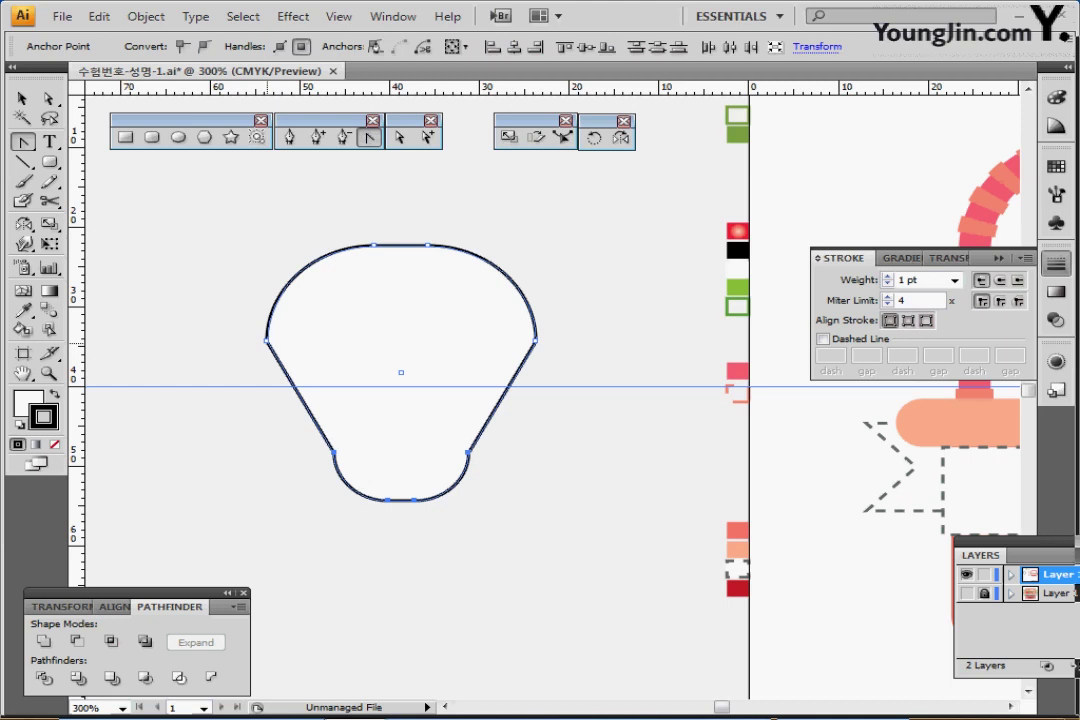
click(267, 342)
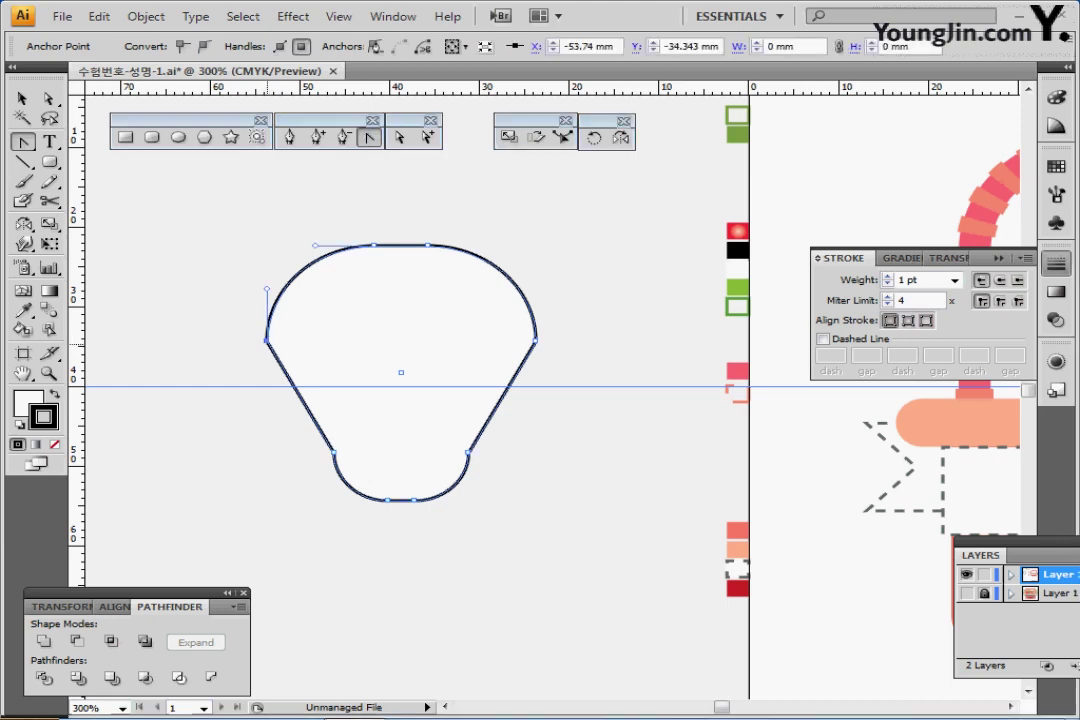
click(267, 345)
key(Return)
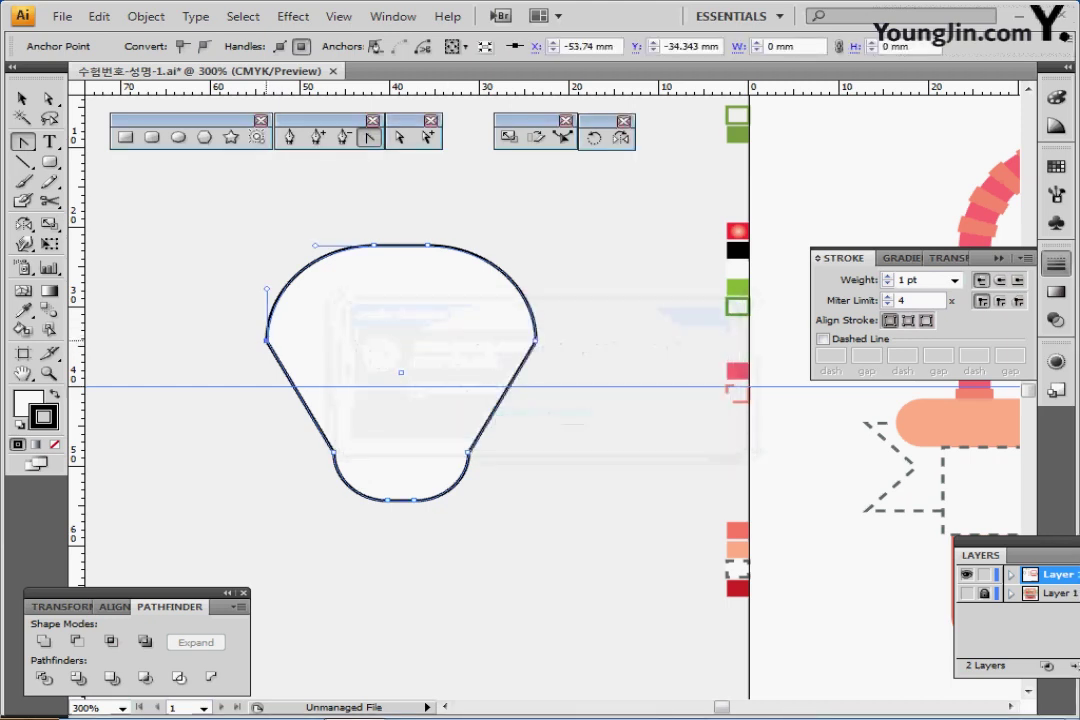
drag(267, 341, 251, 288)
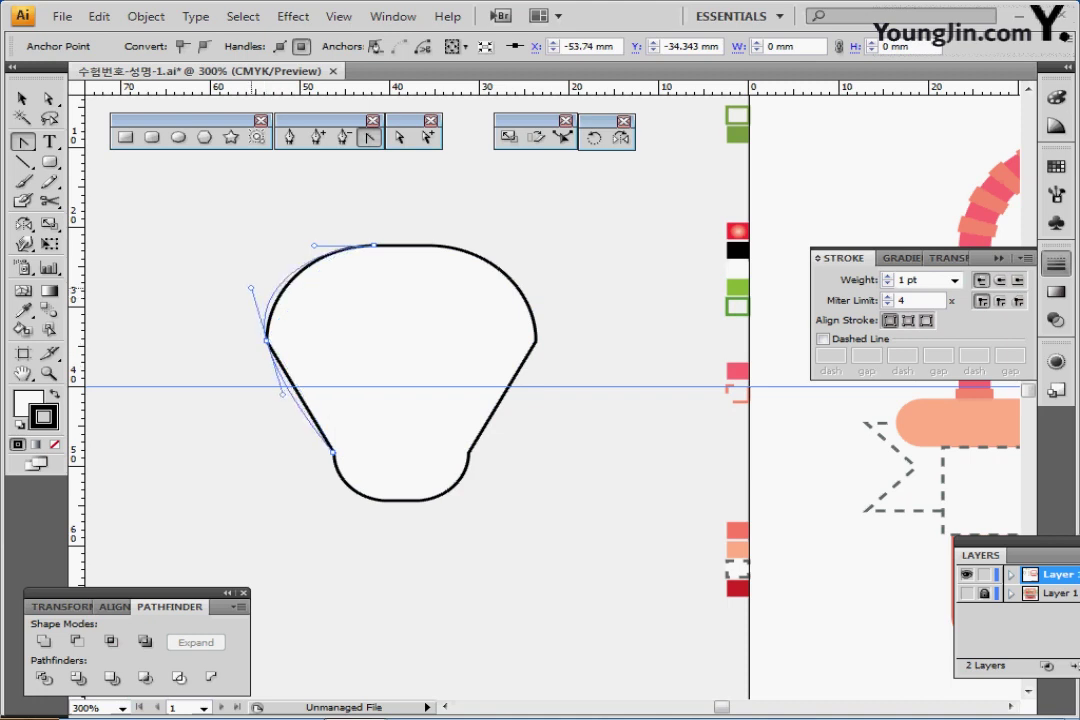
drag(283, 393, 283, 393)
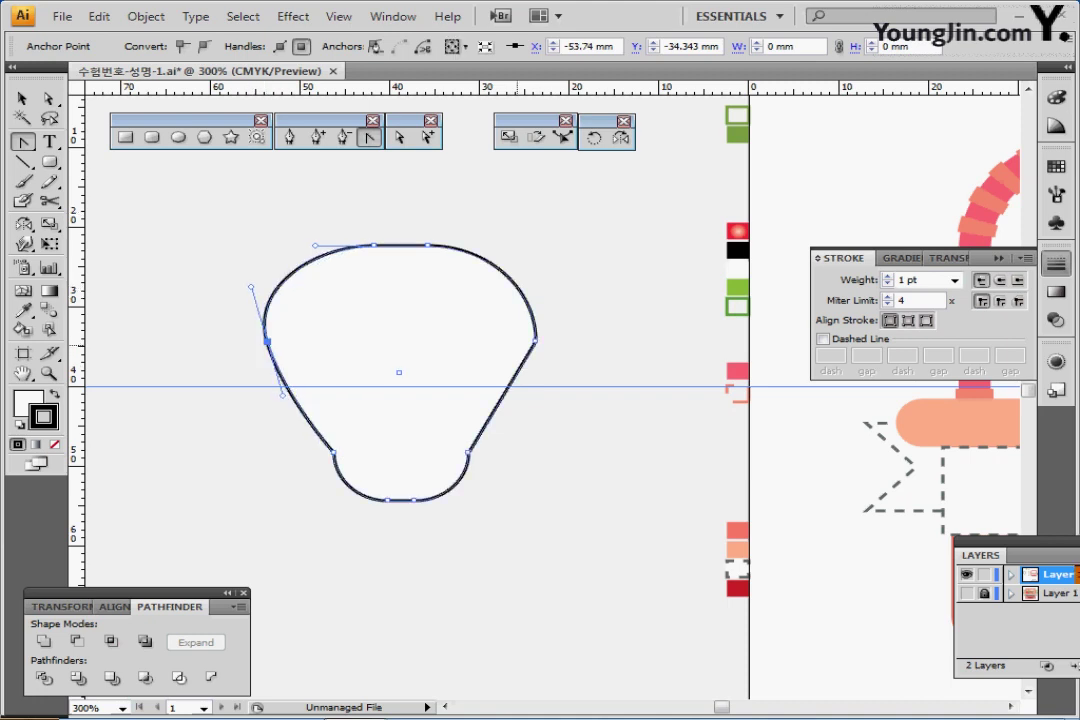
drag(535, 340, 551, 297)
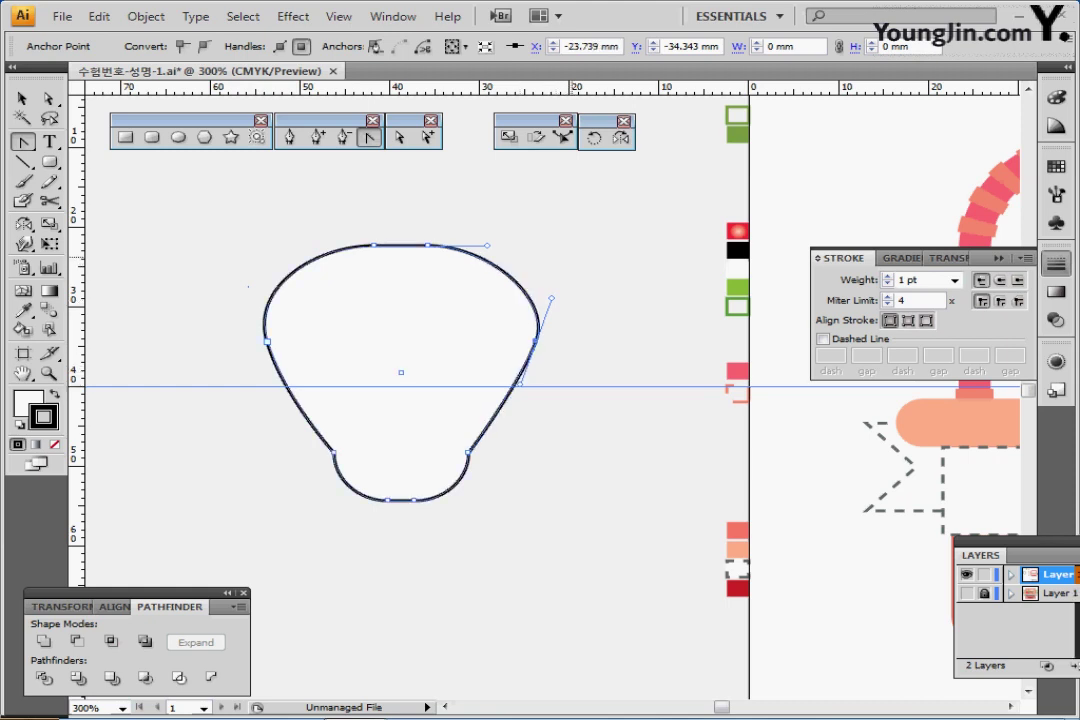
Step: Fill the strawberry body with the red radial gradient swatch and open the fill's gradient settings
key(i)
click(736, 231)
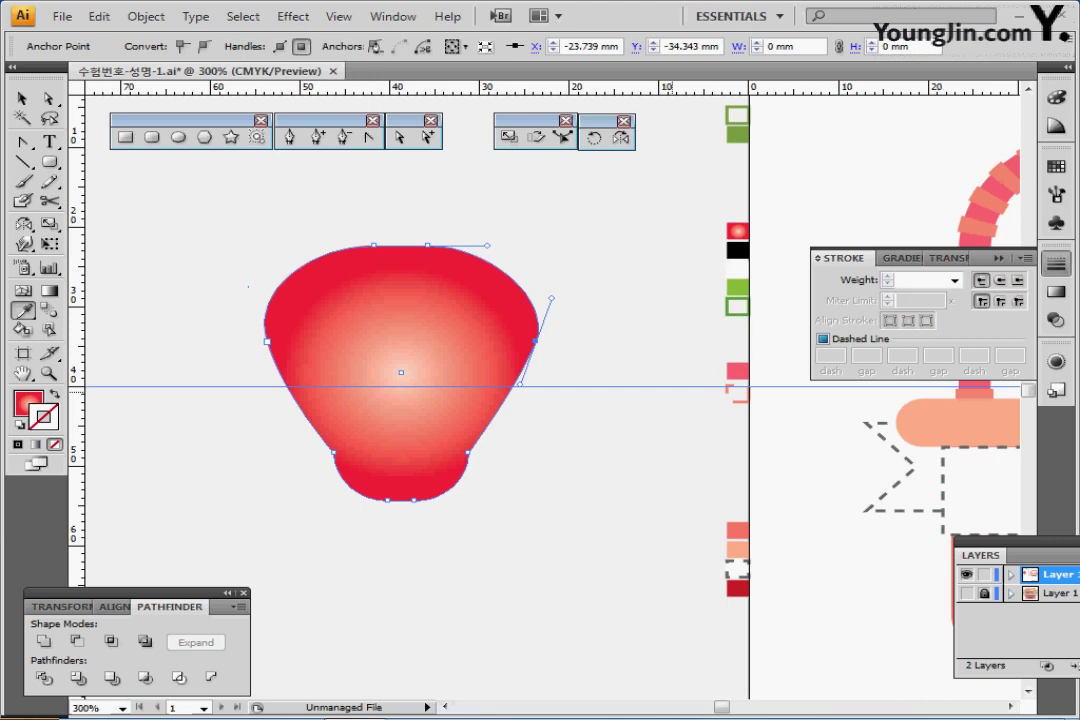
click(900, 258)
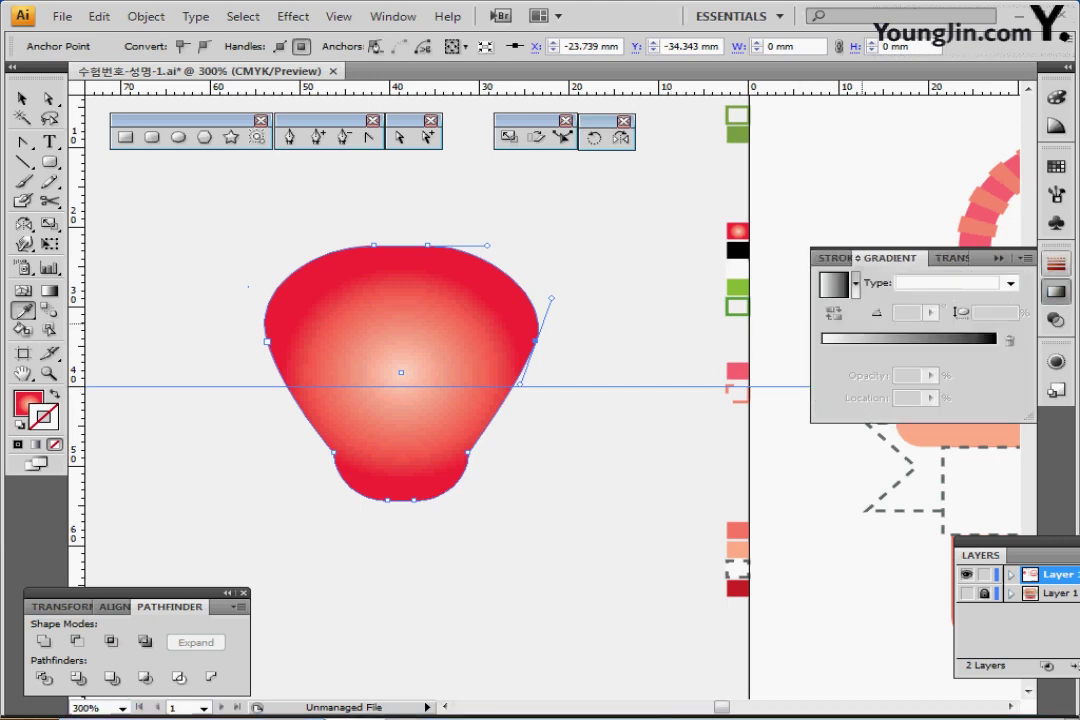
click(27, 402)
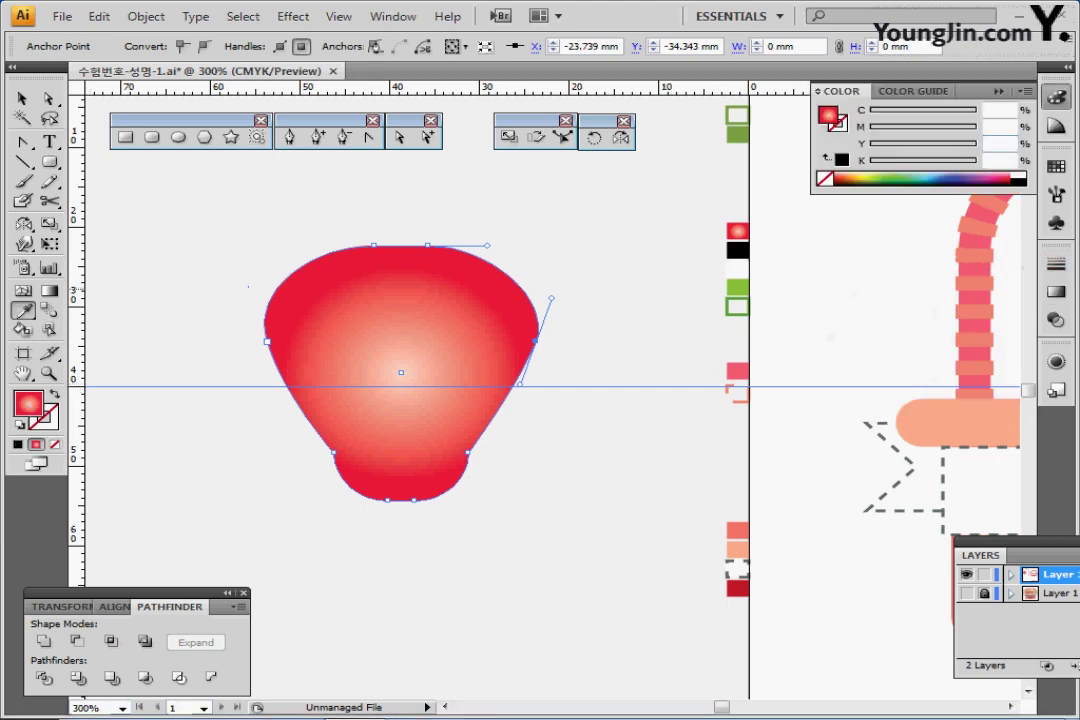
click(1056, 292)
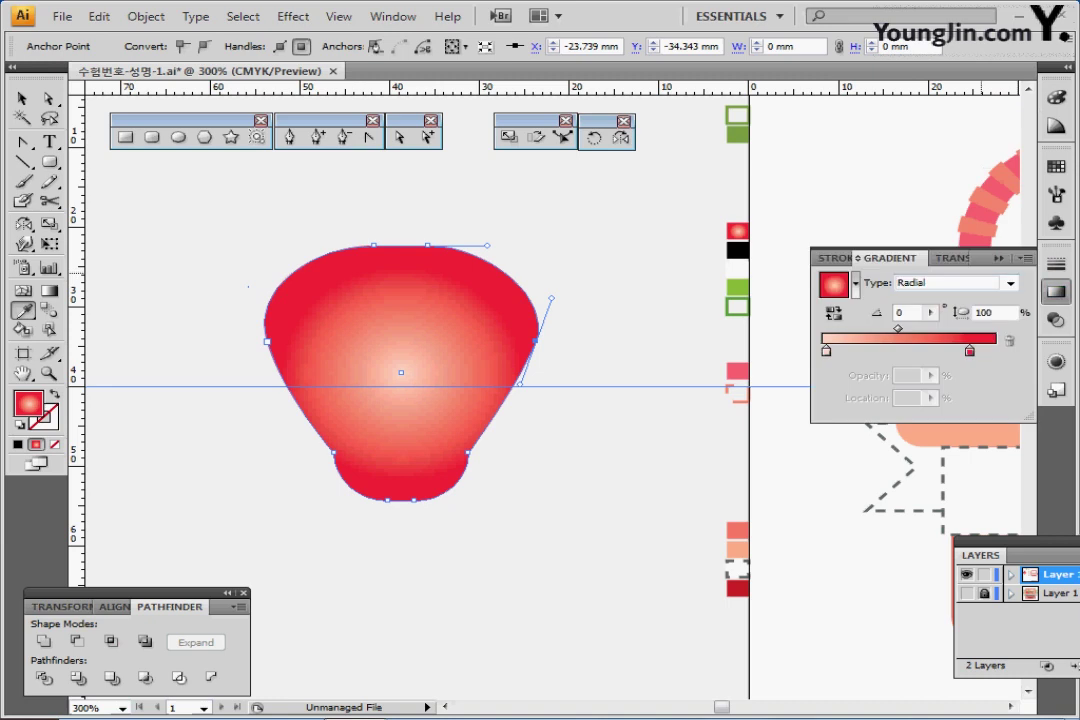
Step: Check the colours of the two gradient stops and redraw the radial gradient from the strawberry's upper left toward its lower right at about -45°
double_click(826, 351)
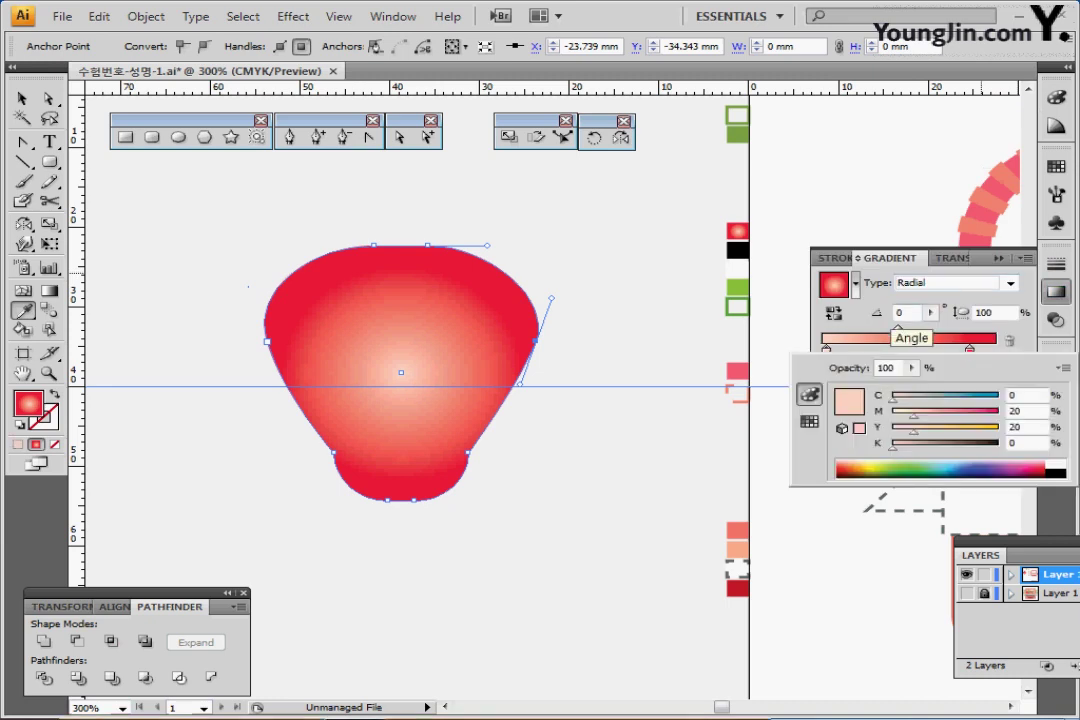
click(896, 312)
double_click(969, 351)
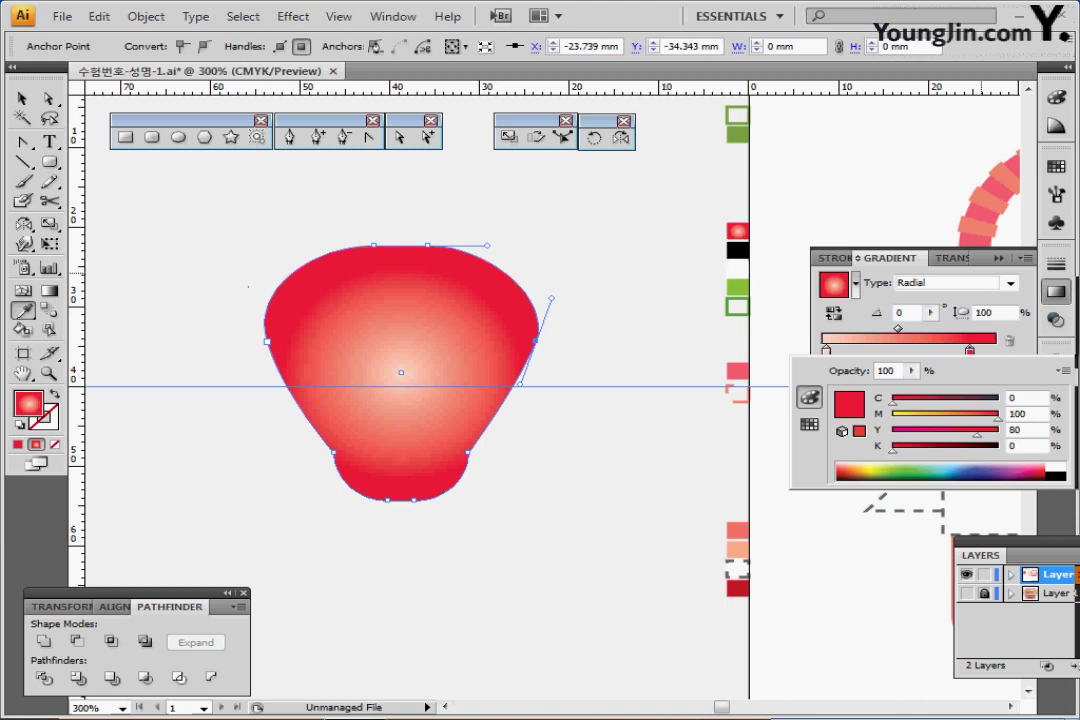
click(969, 351)
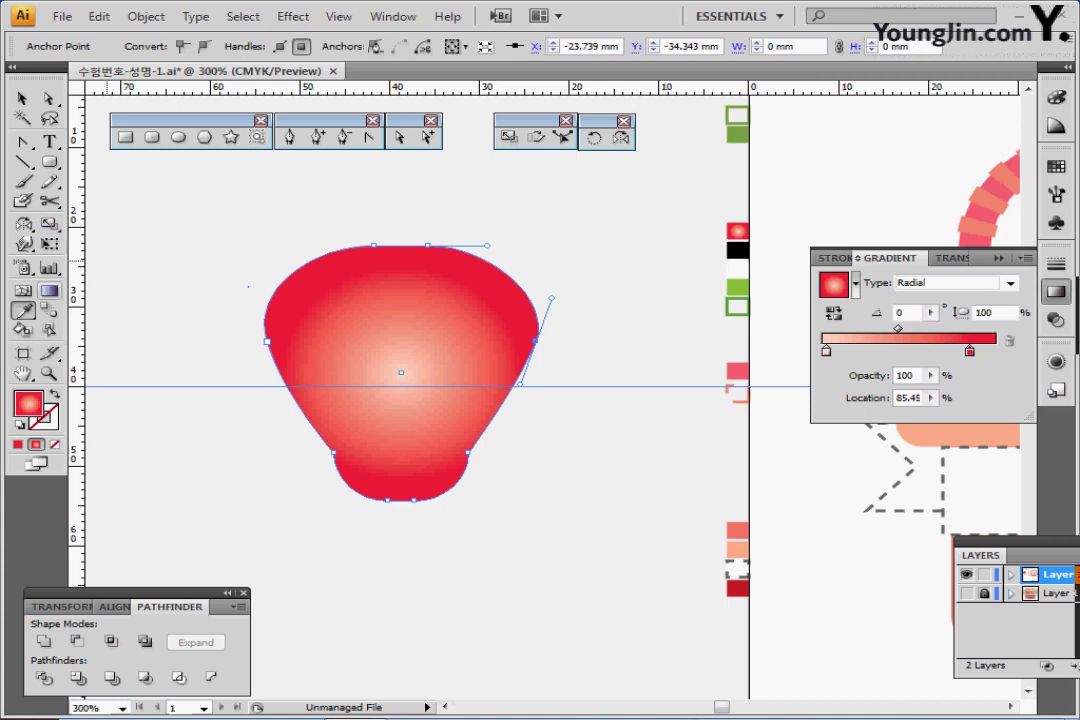
click(49, 291)
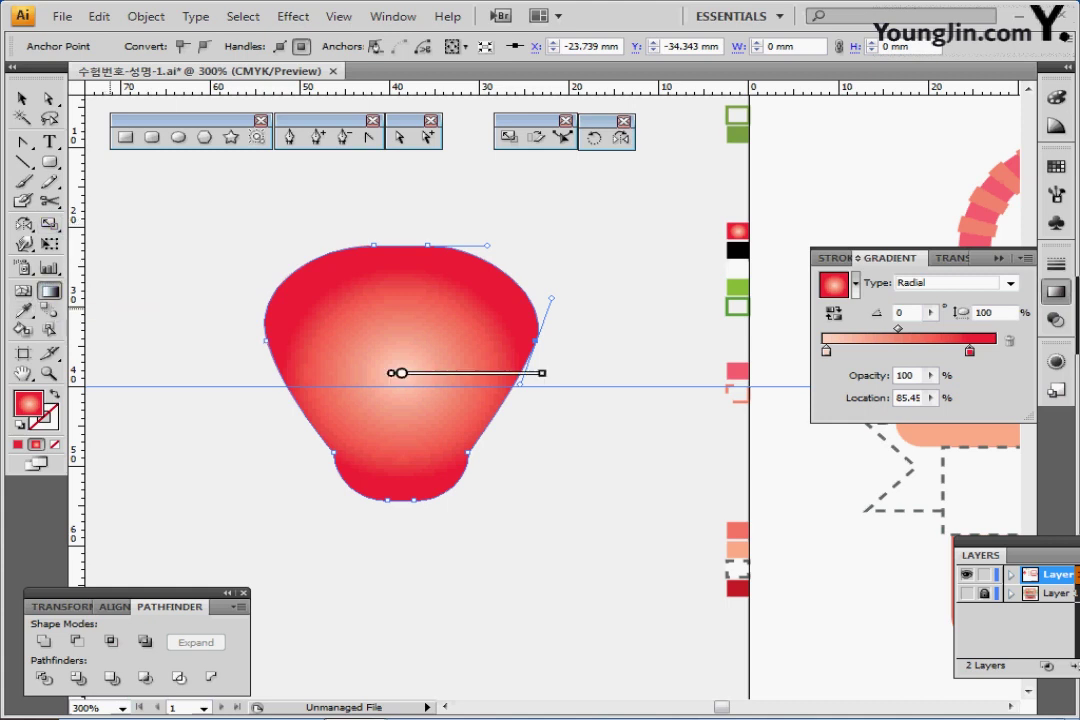
mouse_move(368, 345)
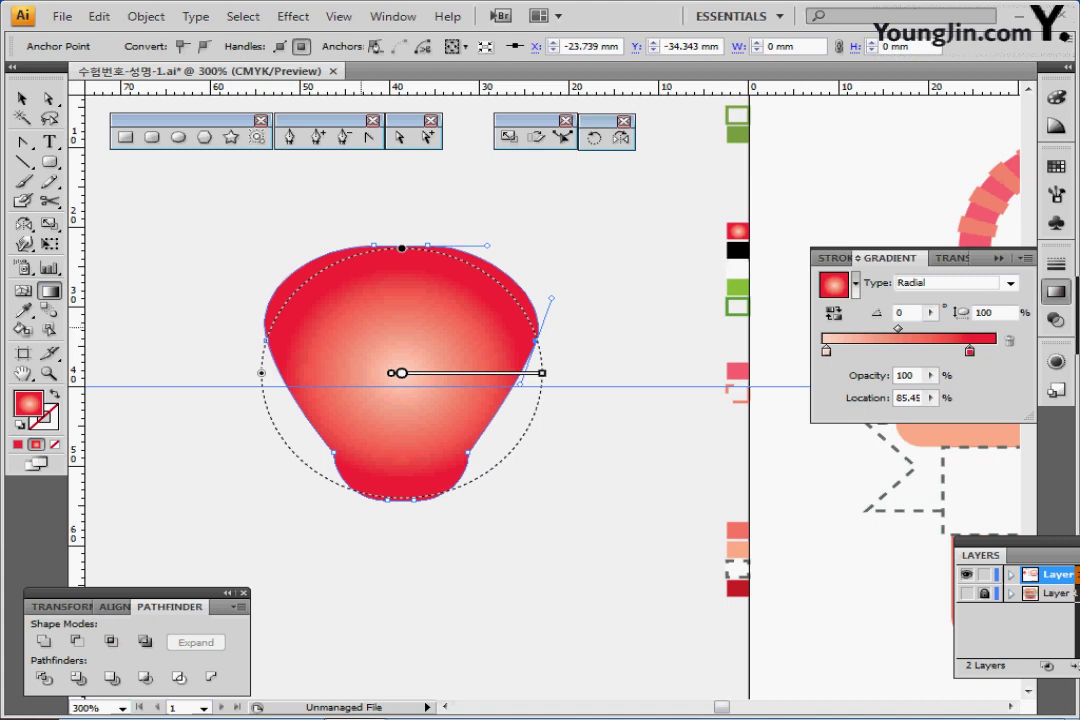
mouse_move(358, 323)
mouse_down()
mouse_move(393, 369)
mouse_move(468, 423)
mouse_up()
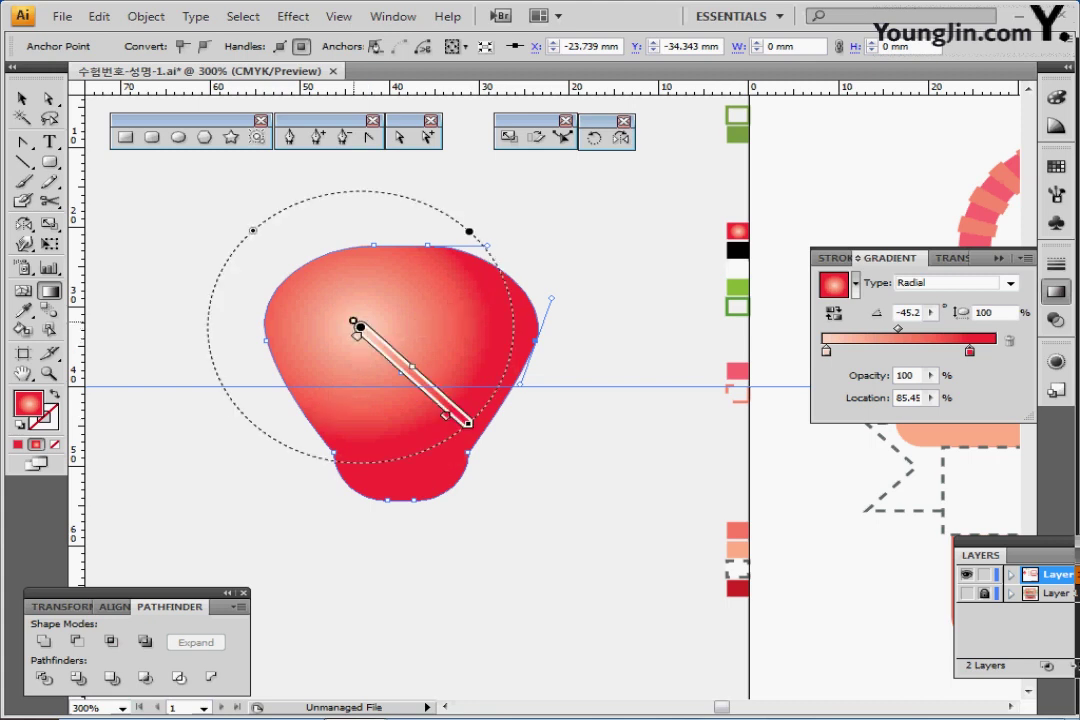
drag(468, 423, 498, 387)
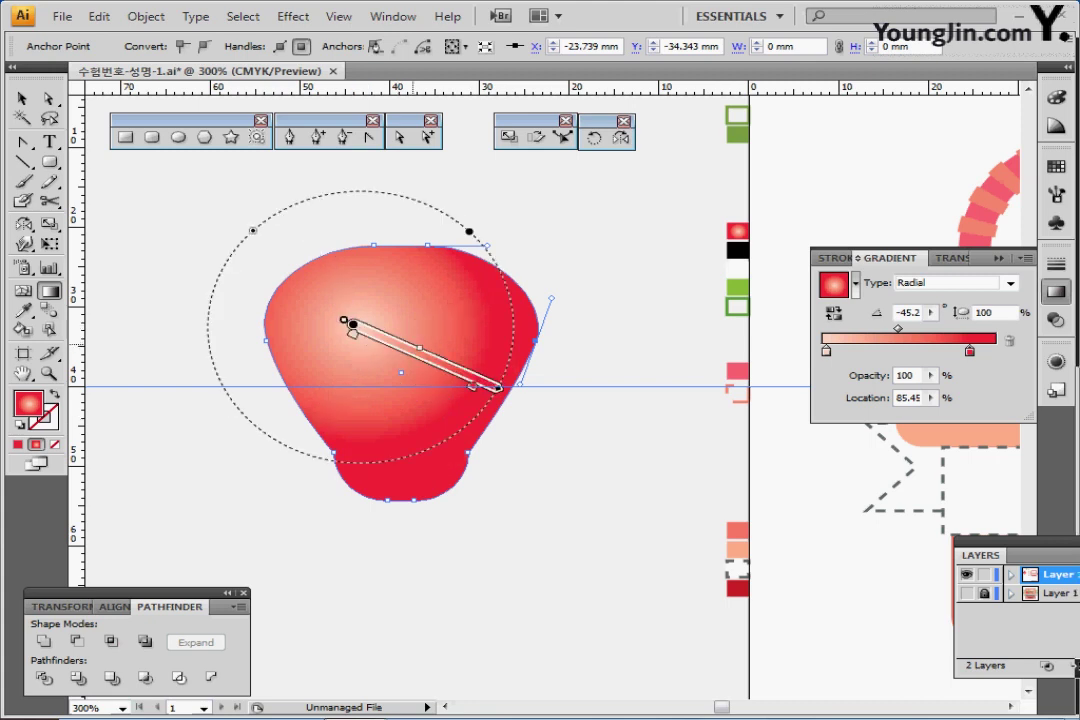
ctrl+click(412, 362)
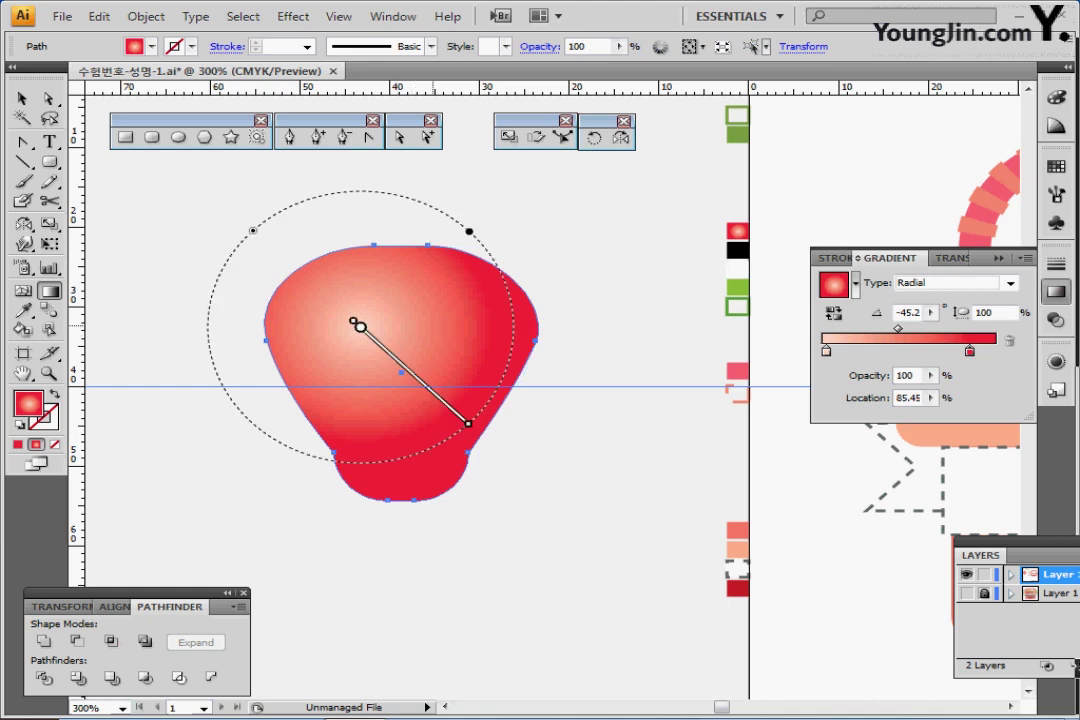
ctrl+click(541, 465)
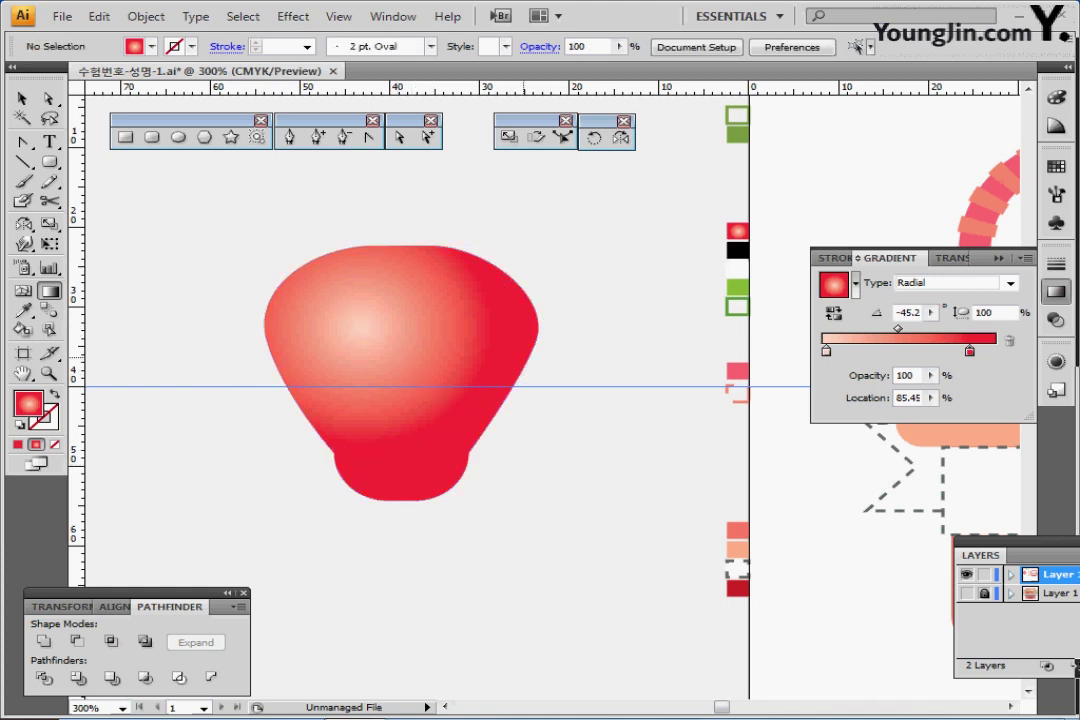
Step: Draw two small eyes side by side on the strawberry's upper body, filled with the black swatch and without a stroke
drag(423, 338, 414, 346)
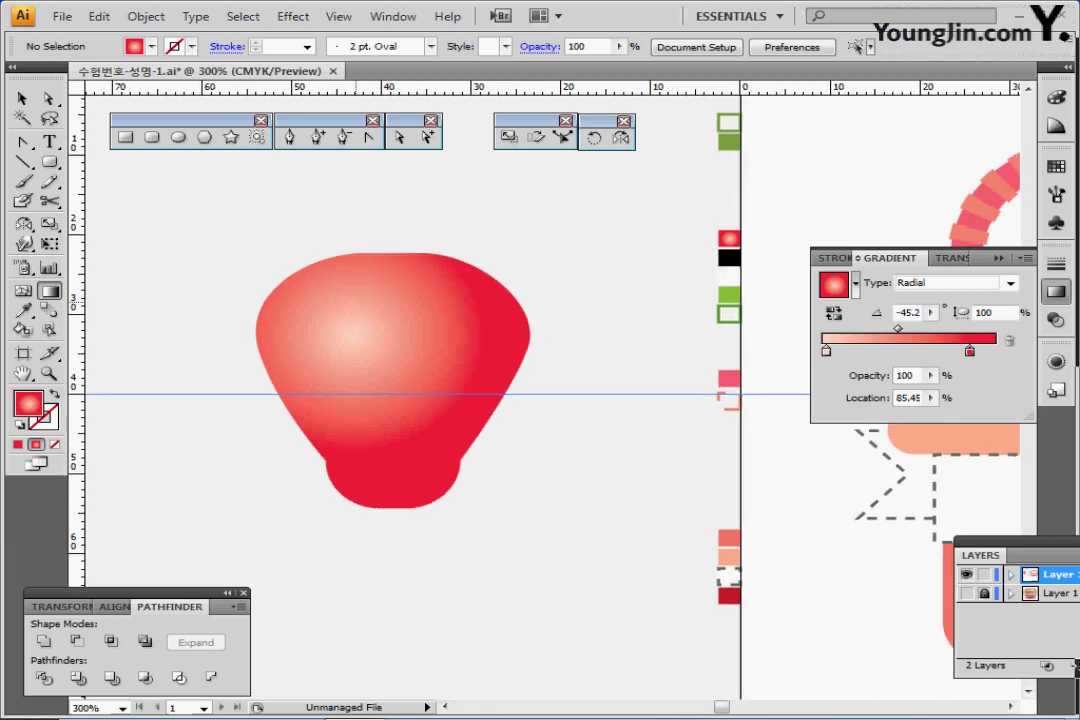
key(l)
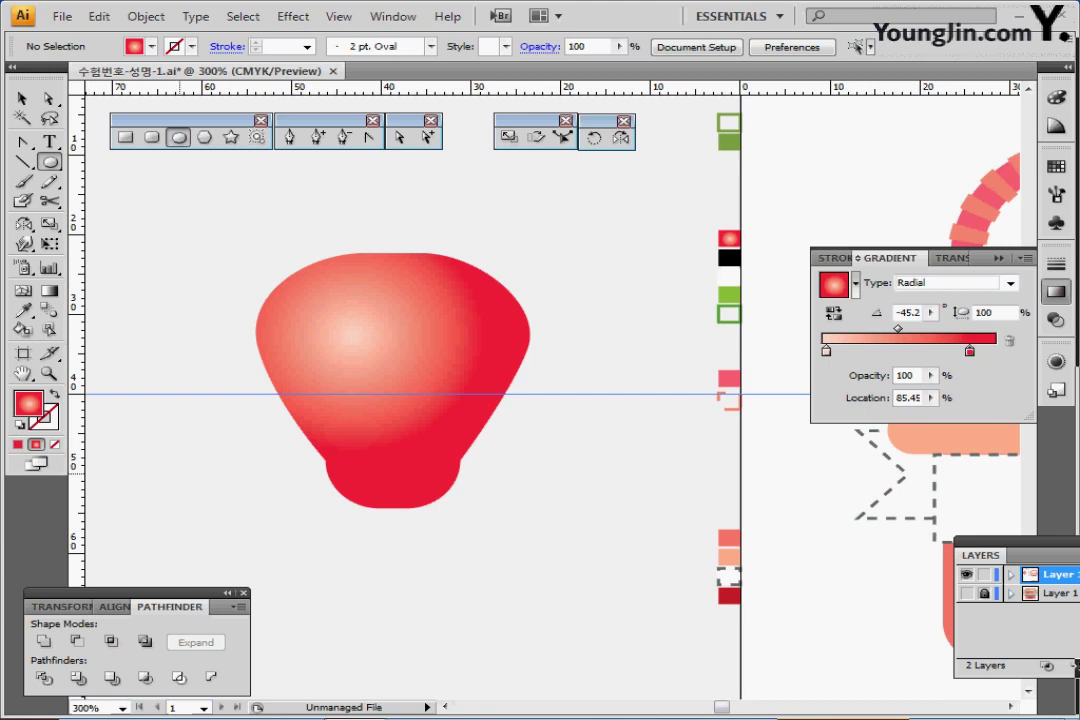
ctrl+click(728, 258)
key(ctrl+shift+a)
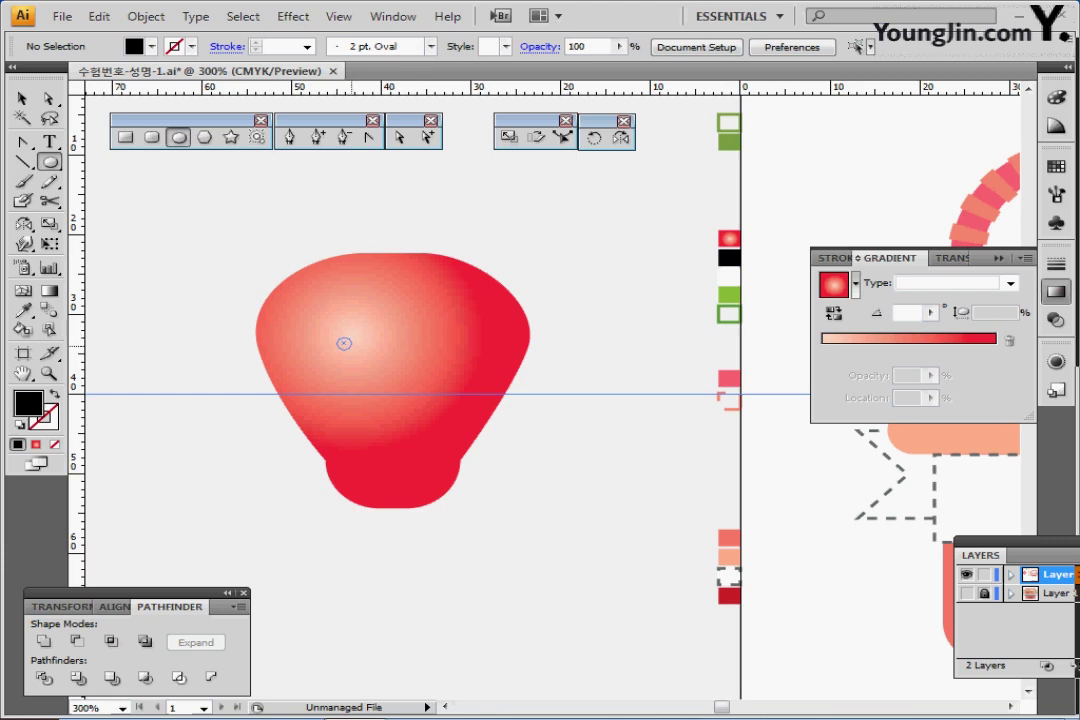
click(347, 347)
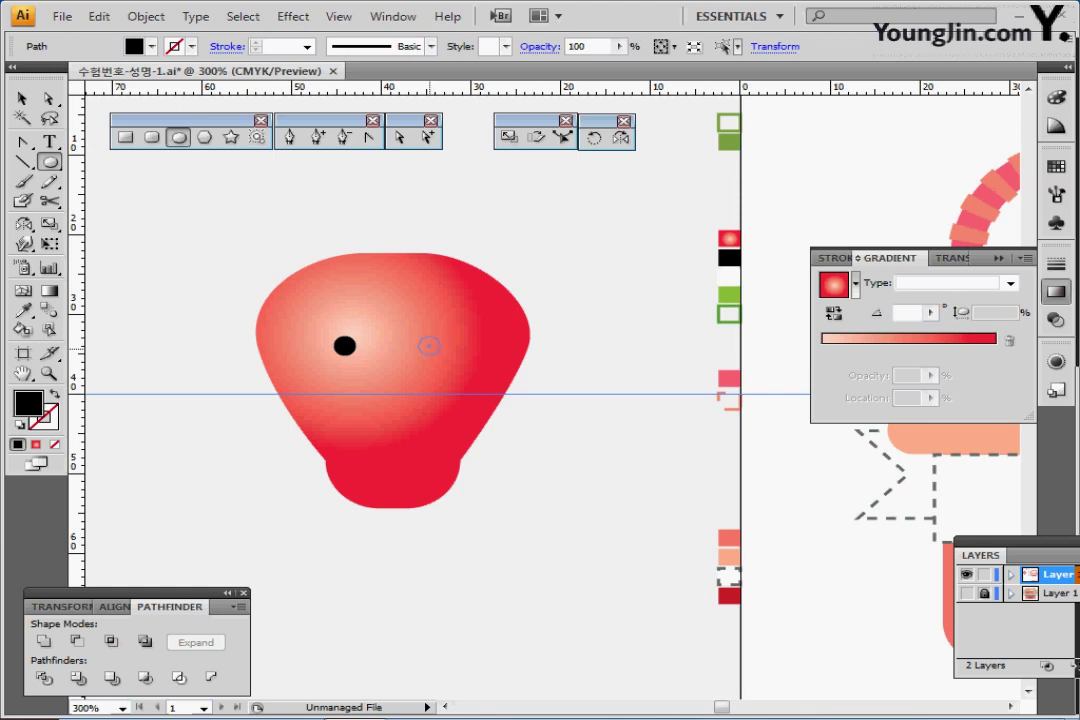
drag(428, 345, 436, 354)
key(ctrl+shift+a)
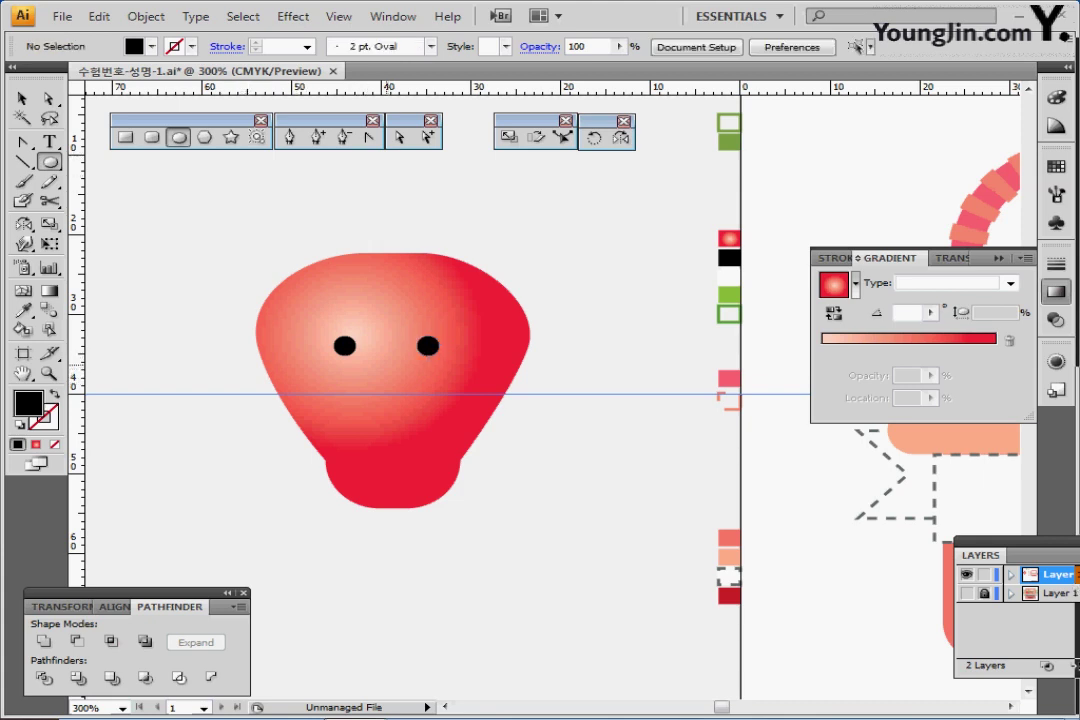
Step: Form a smile from an unfilled, black-stroked ellipse between the eyes by deleting its top anchor point, and nudge the arc slightly upward
drag(385, 367, 415, 394)
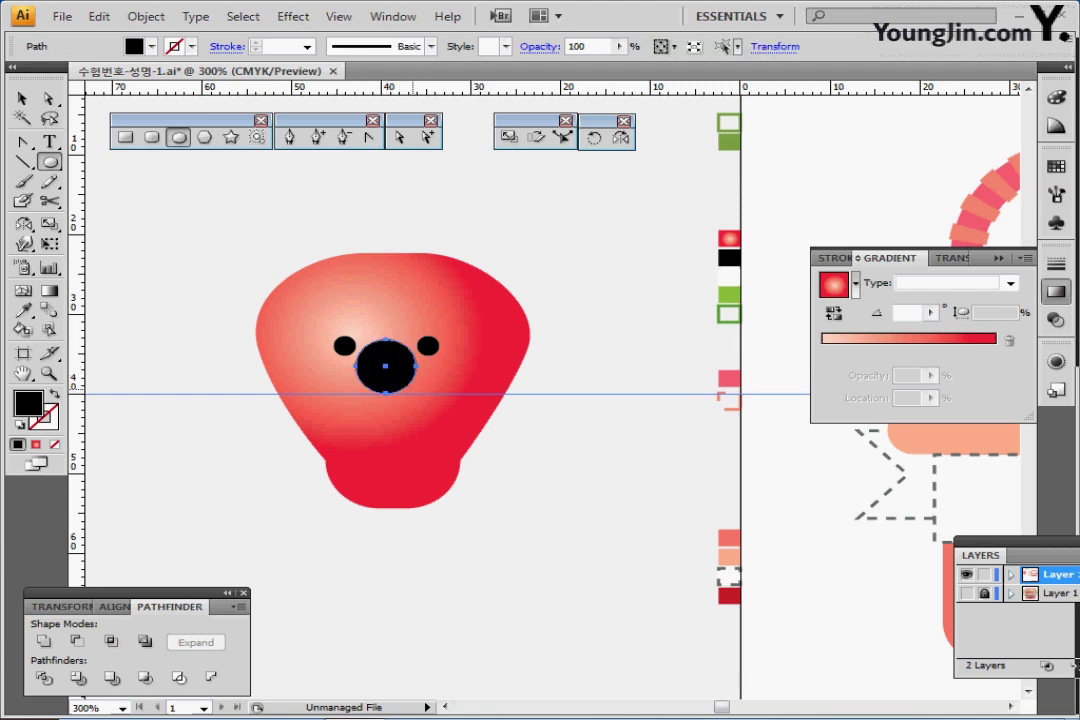
key(shift+x)
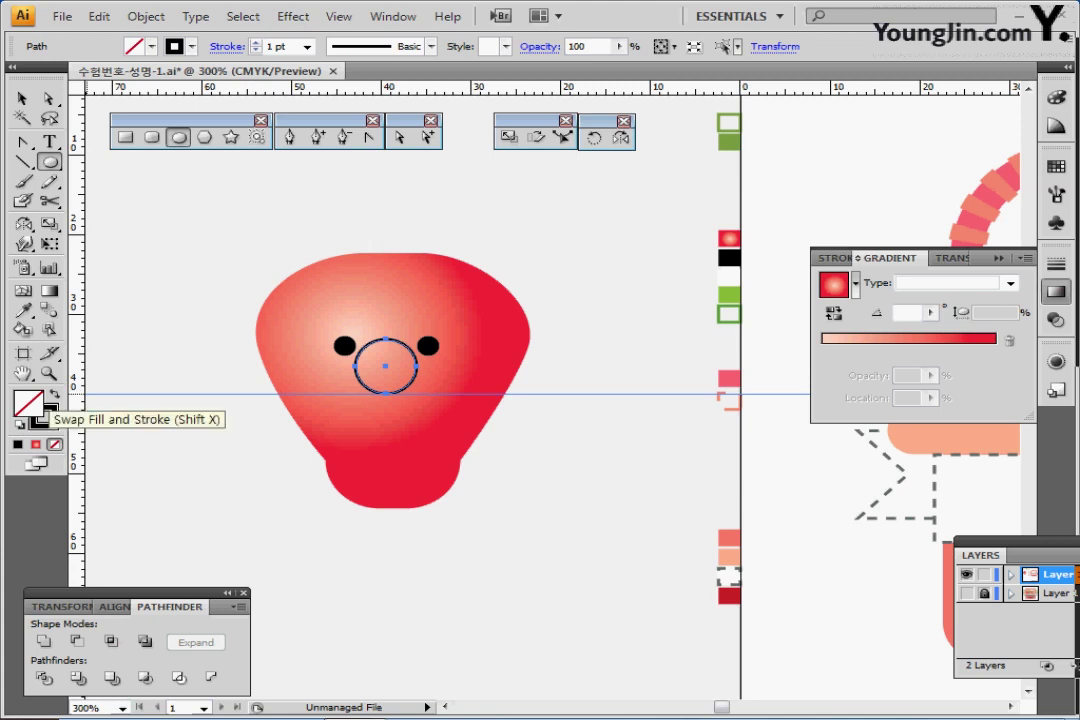
click(399, 137)
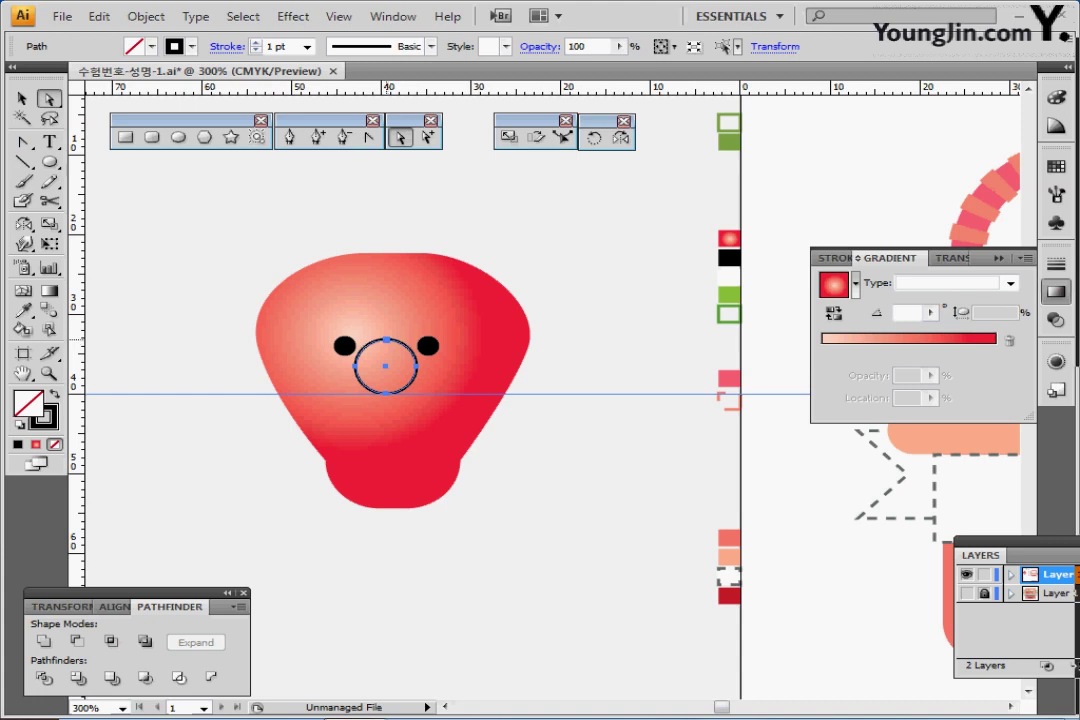
click(386, 340)
key(Delete)
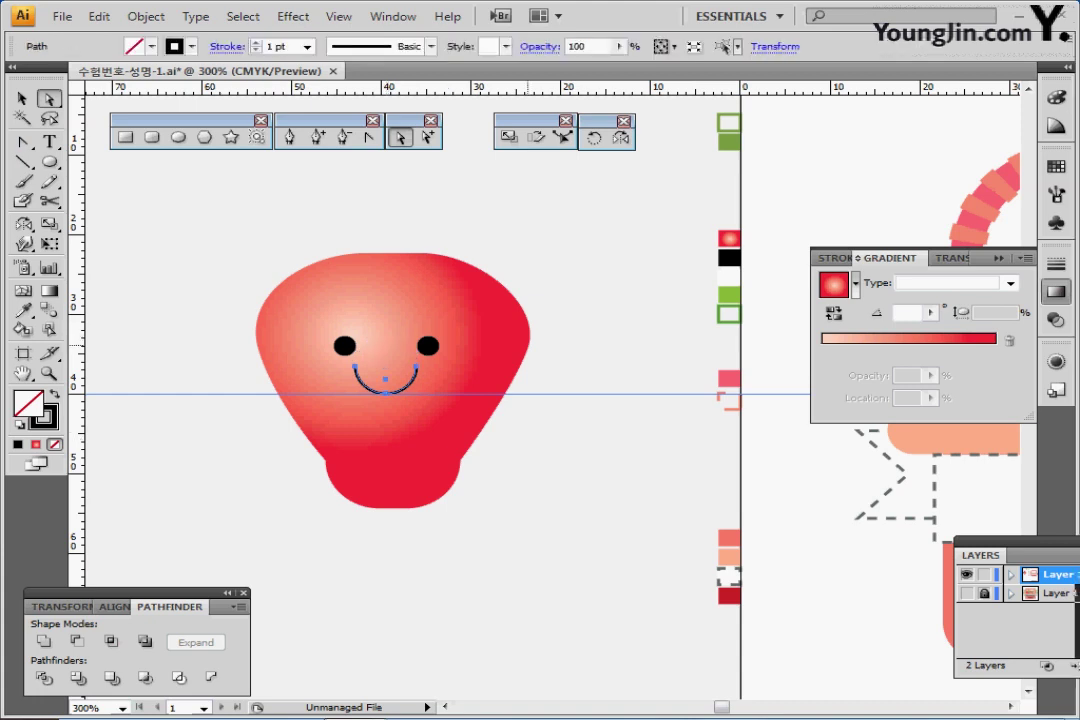
key(Up)
key(Up)
key(Up)
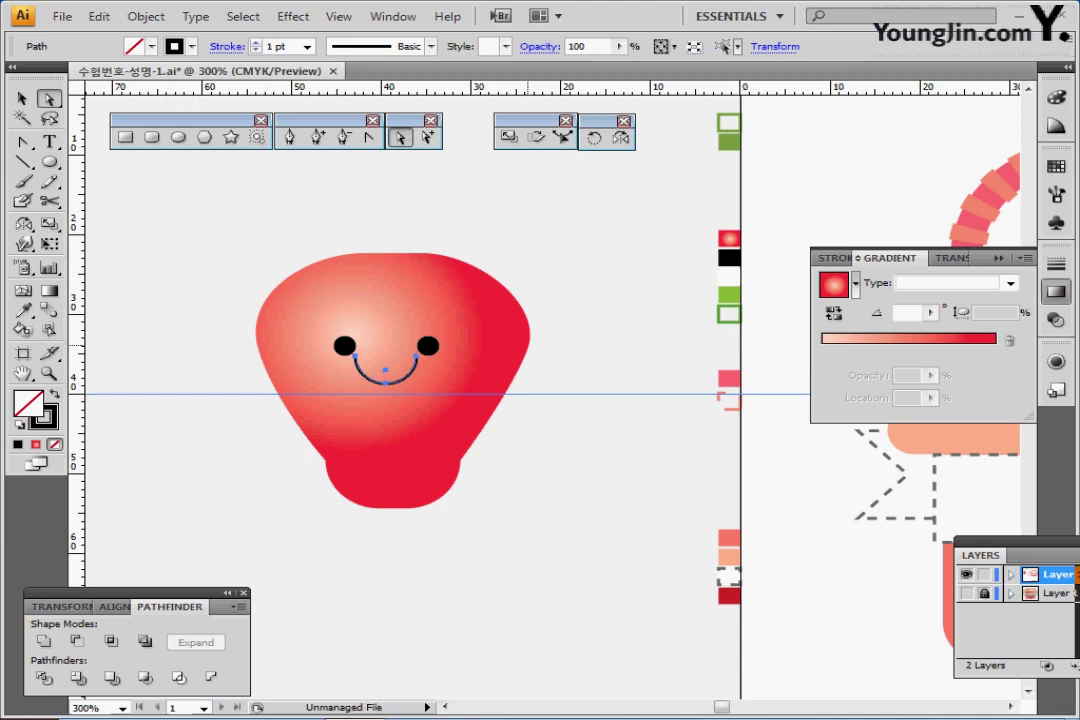
key(Down)
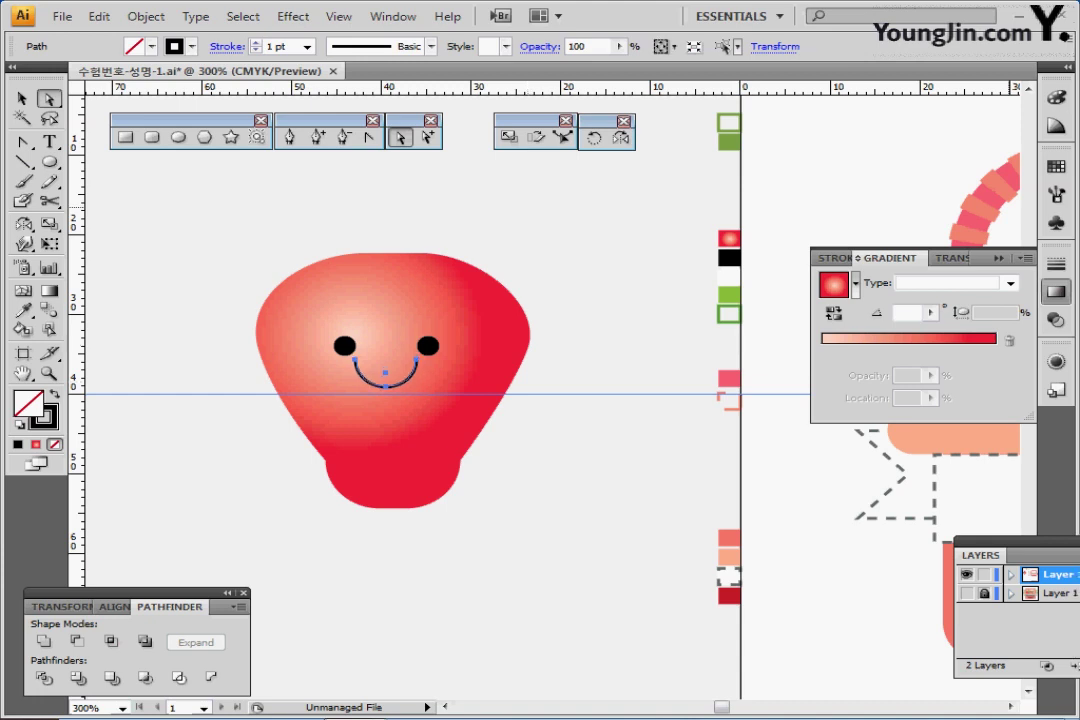
Step: Set the smile's stroke to 2 pt with round caps and convert it to a filled shape with Outline Stroke
click(1056, 265)
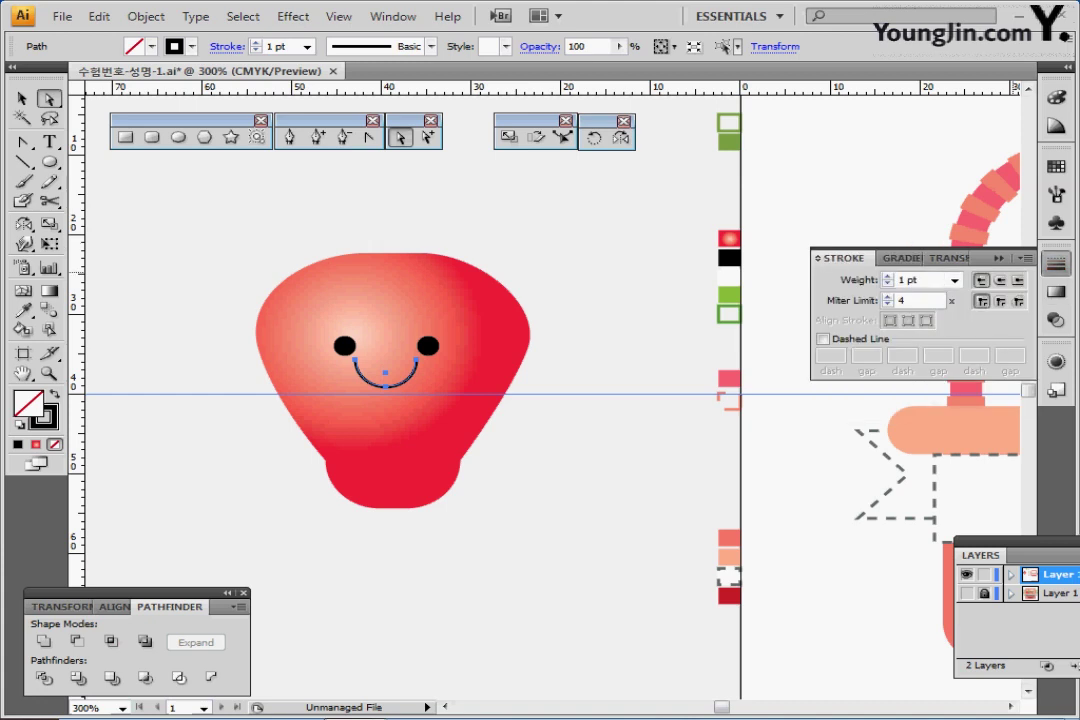
click(887, 276)
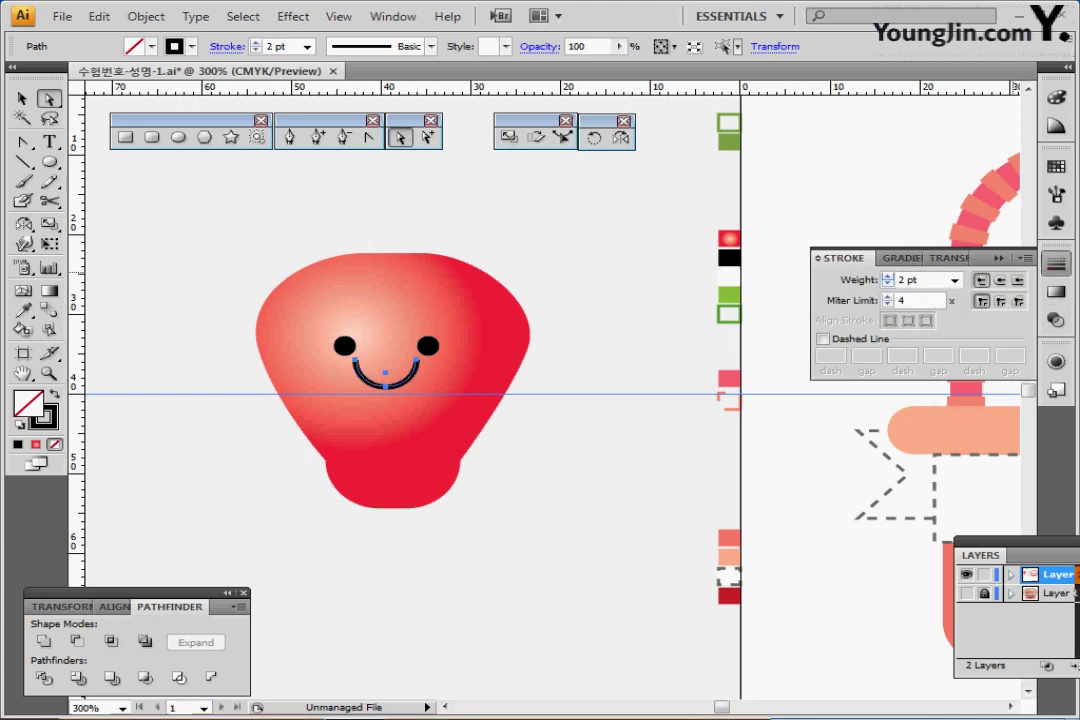
click(999, 280)
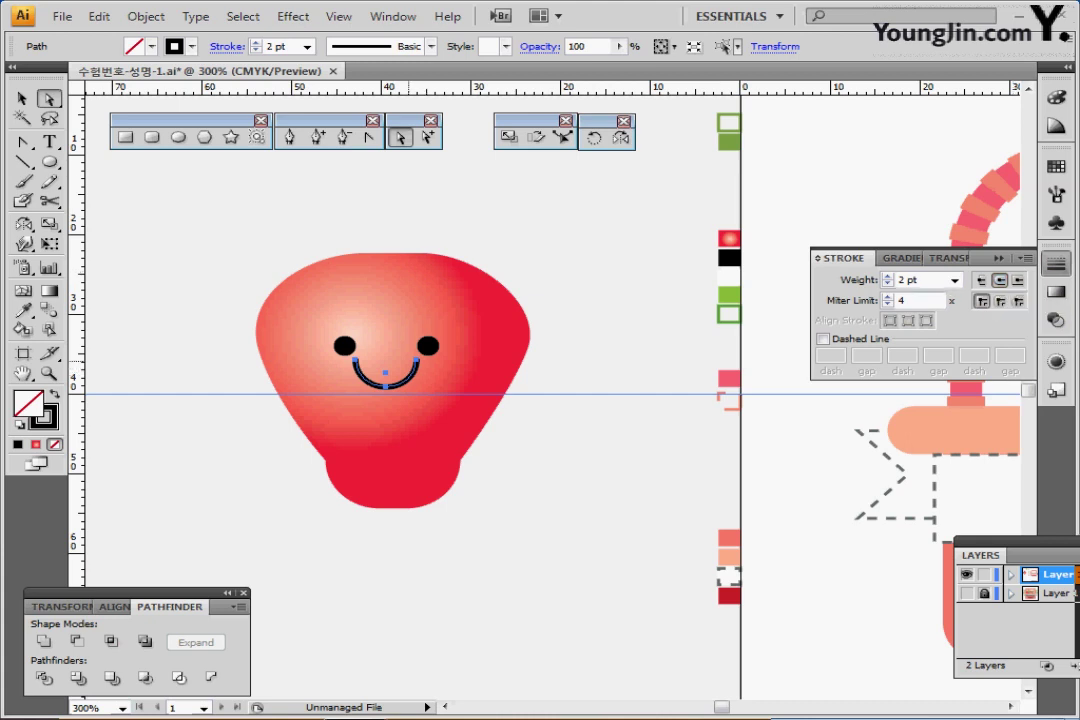
click(146, 16)
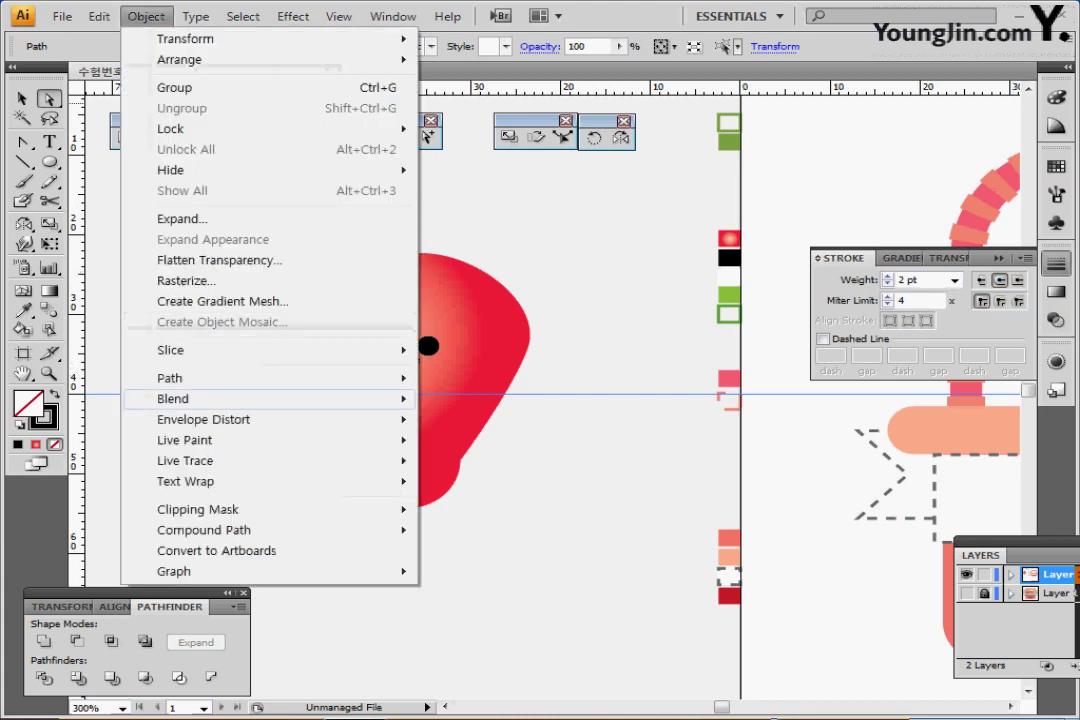
mouse_move(250, 378)
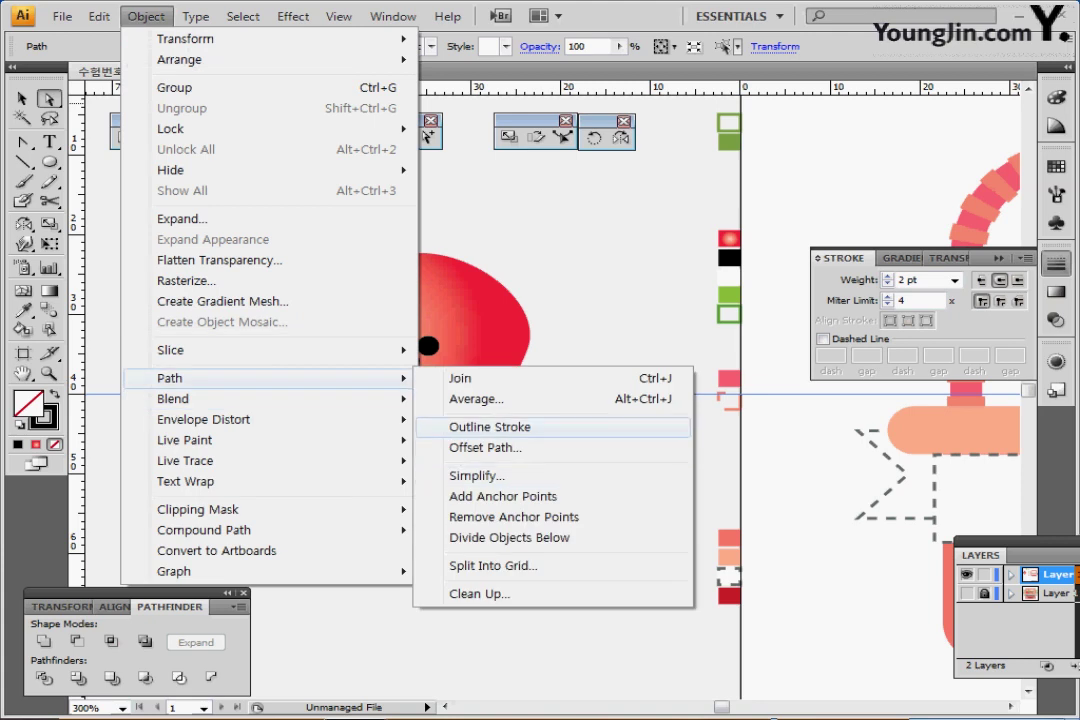
click(490, 427)
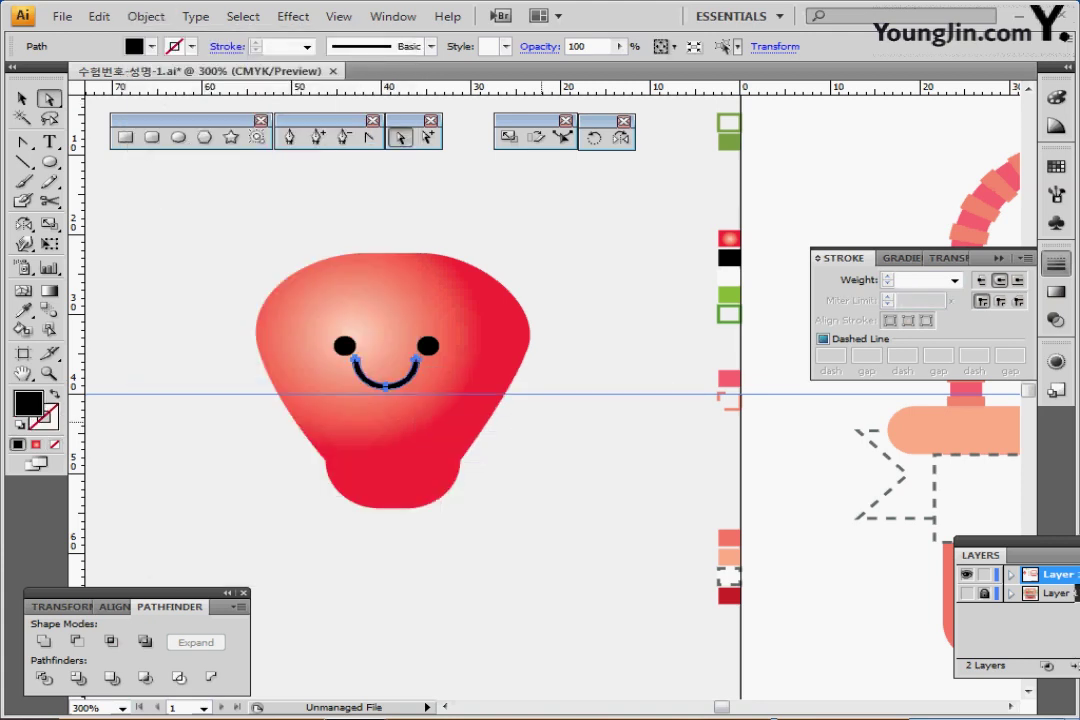
Step: Select both eyes together with the smile and distribute them evenly by their horizontal centers
click(22, 98)
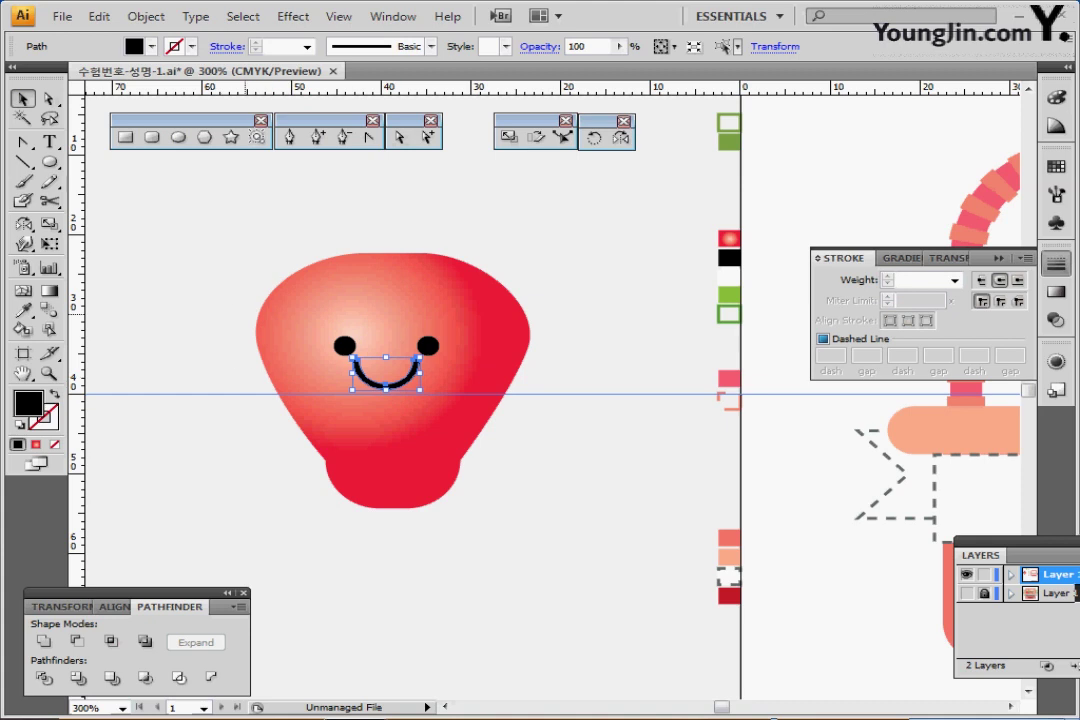
drag(274, 418, 454, 303)
shift+click(454, 303)
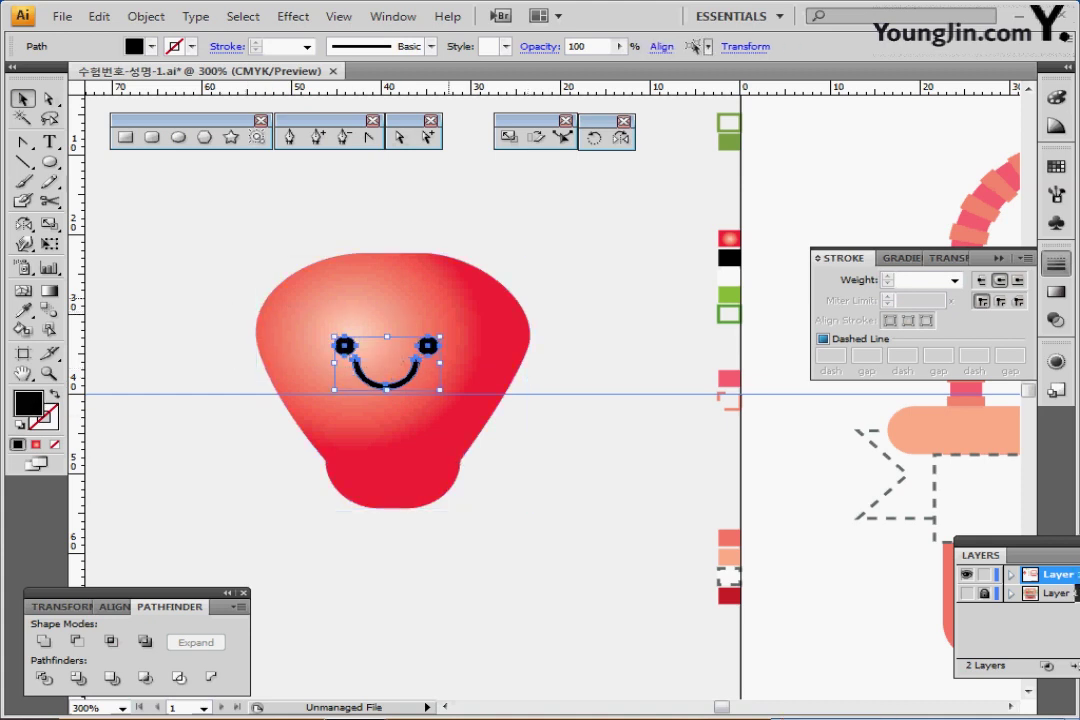
drag(140, 593, 213, 503)
click(189, 518)
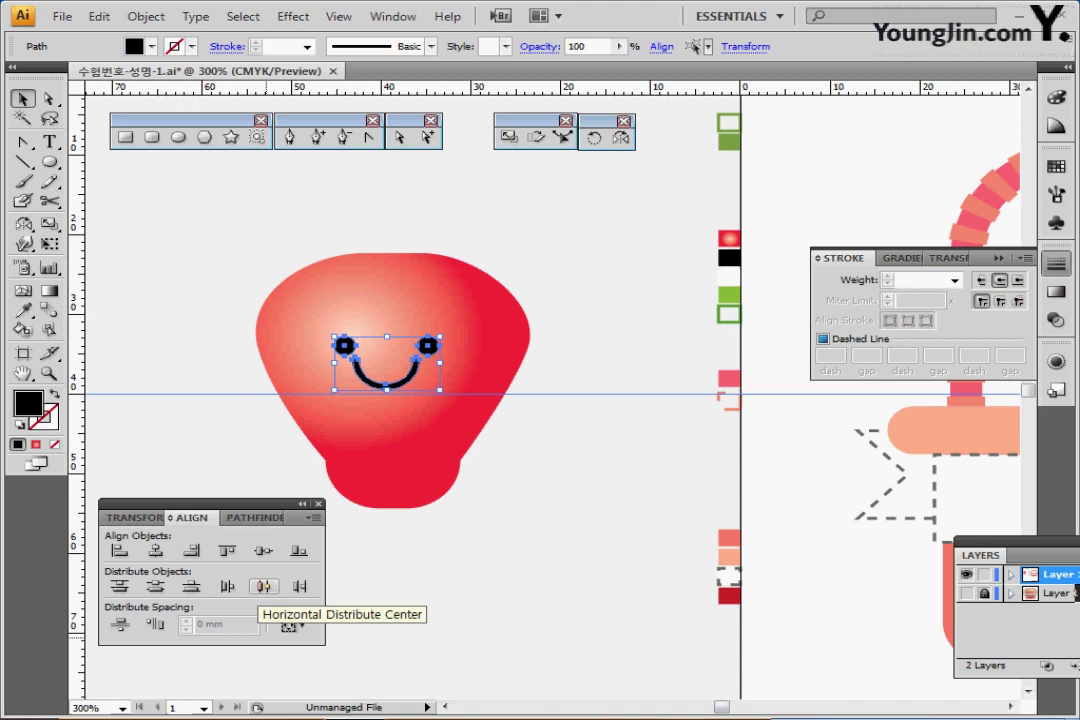
click(264, 587)
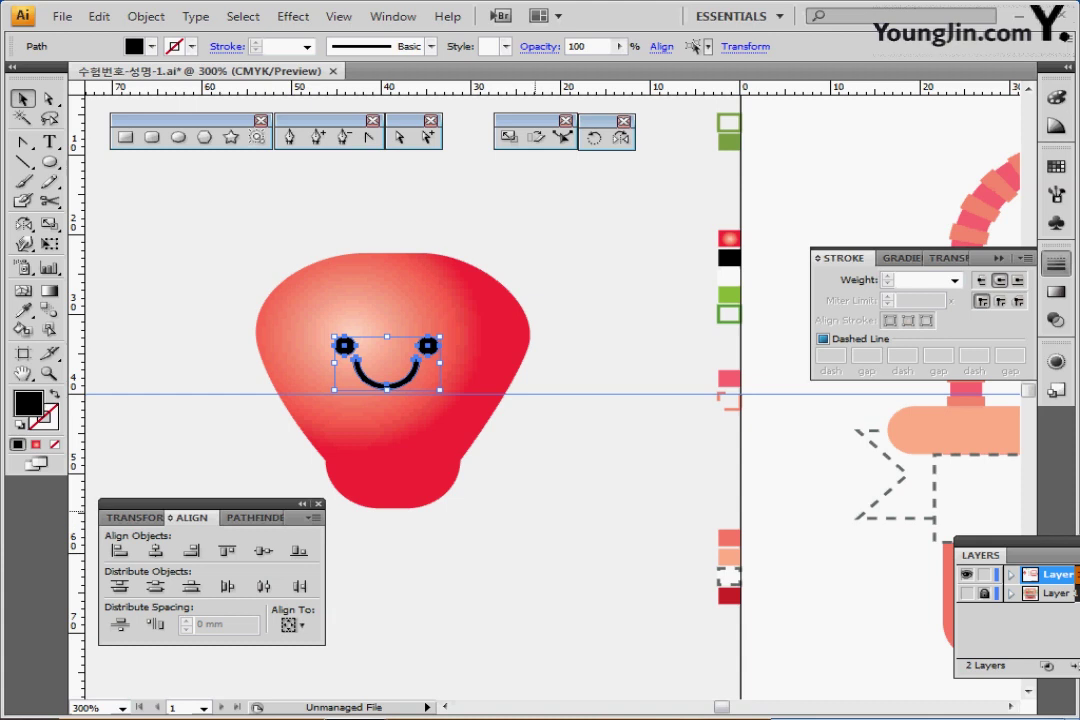
click(537, 550)
drag(200, 503, 130, 527)
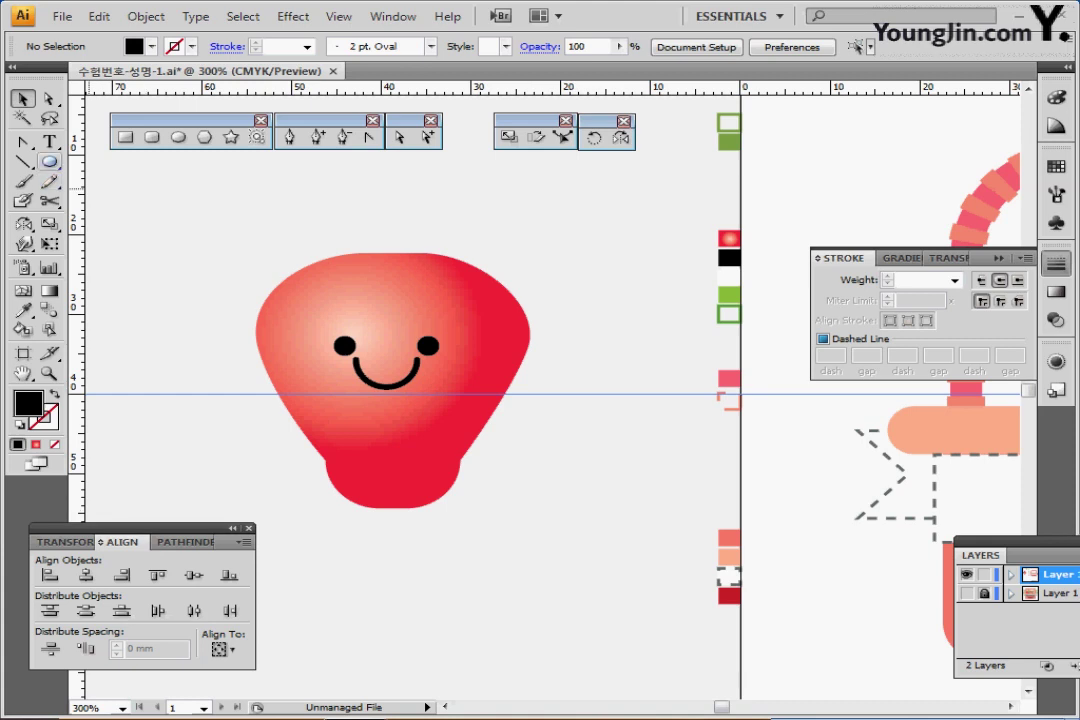
Step: Draw a small, tall white ellipse without a stroke beside the strawberry's right eye as a seed
click(50, 162)
key(d)
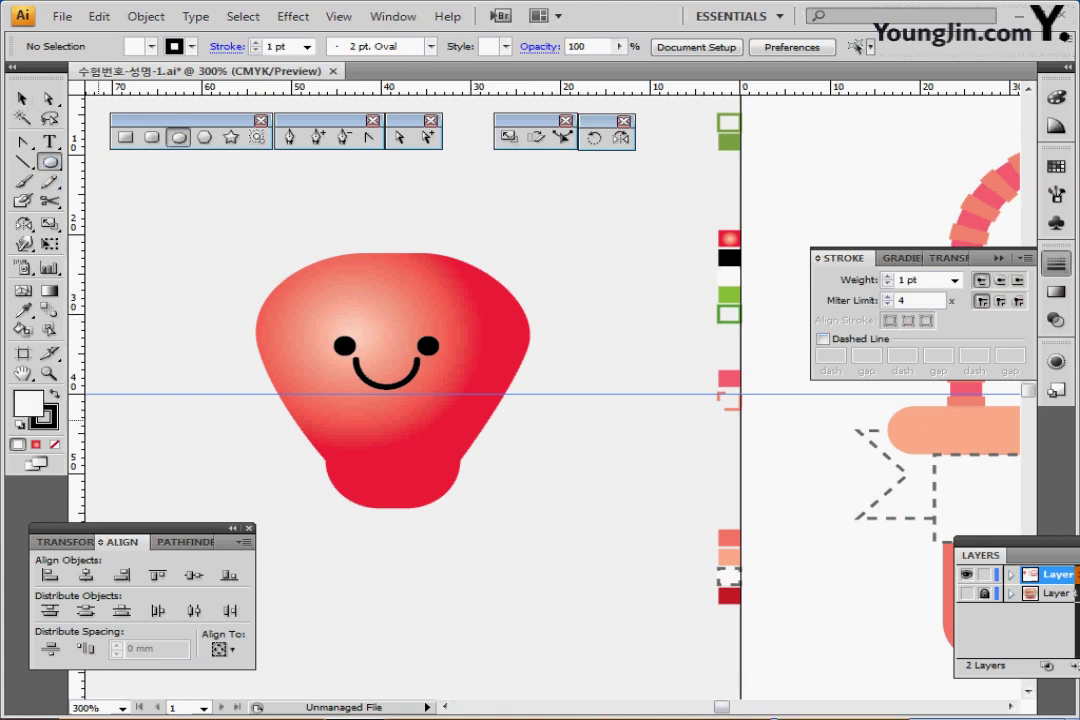
click(51, 423)
click(55, 444)
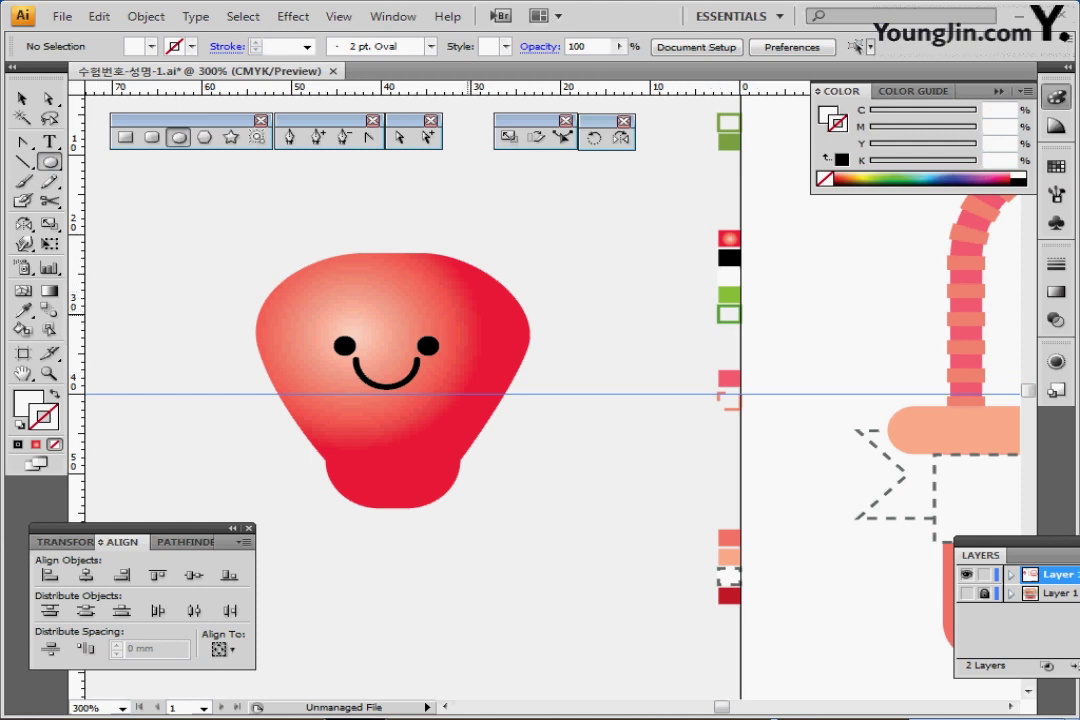
drag(466, 320, 478, 340)
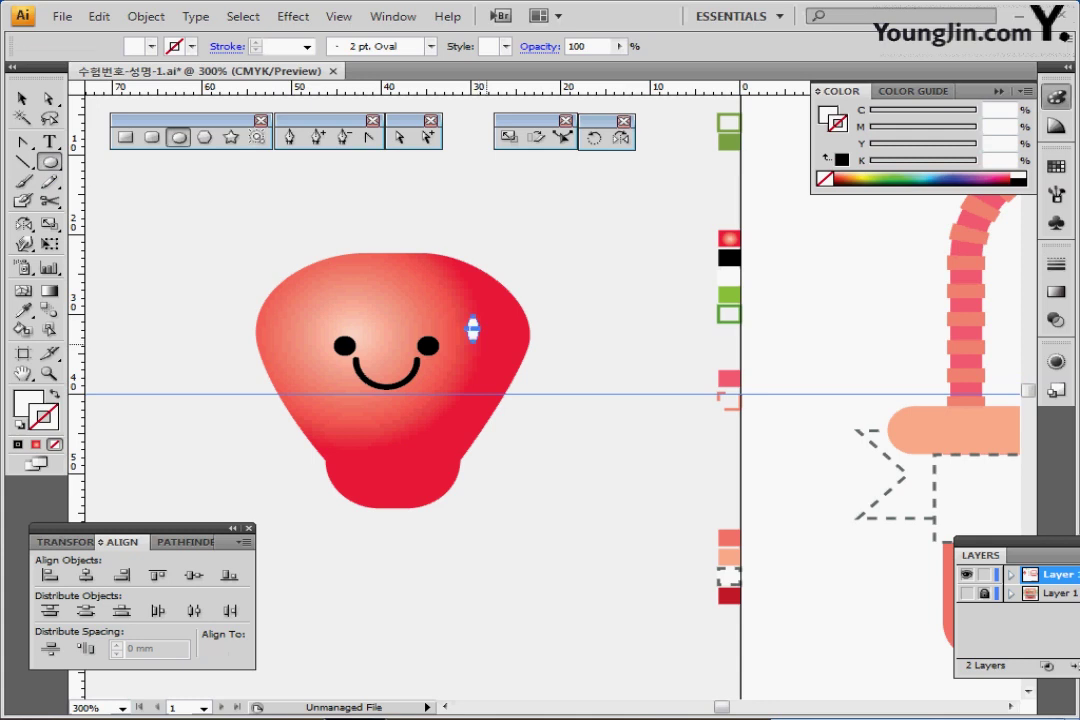
key(ctrl+plus)
key(ctrl+plus)
key(ctrl+plus)
key(ctrl+plus)
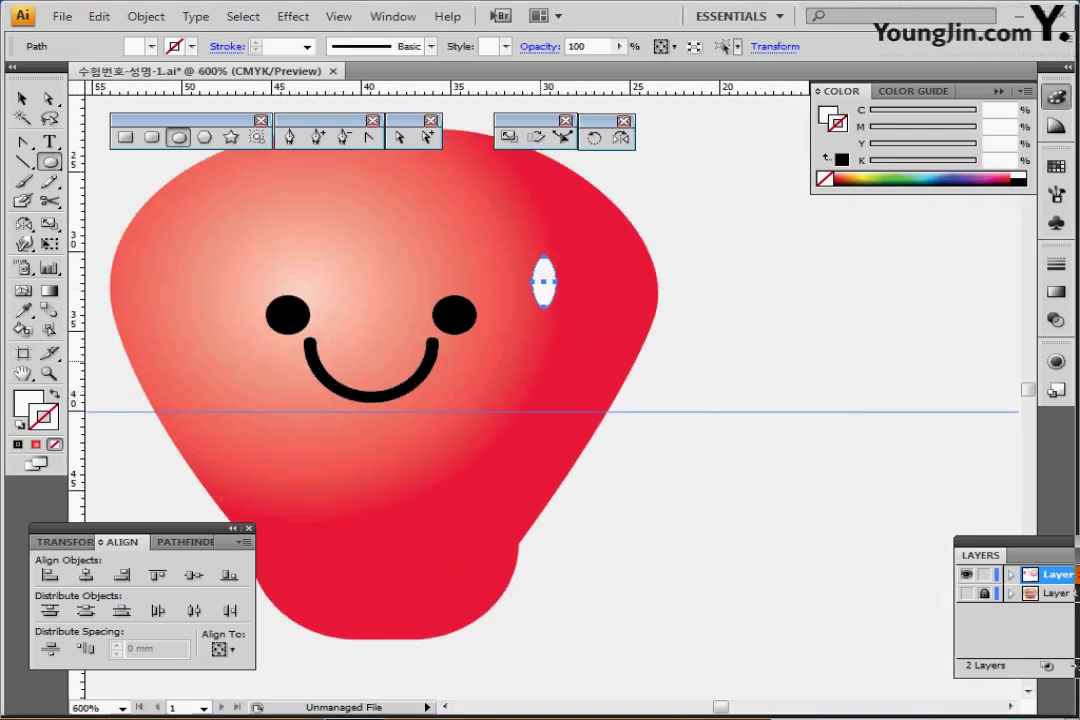
Step: Convert the white seed's lower anchor point into a sharp corner and duplicate the seed twice to form a triangular cluster of three
drag(478, 278, 402, 278)
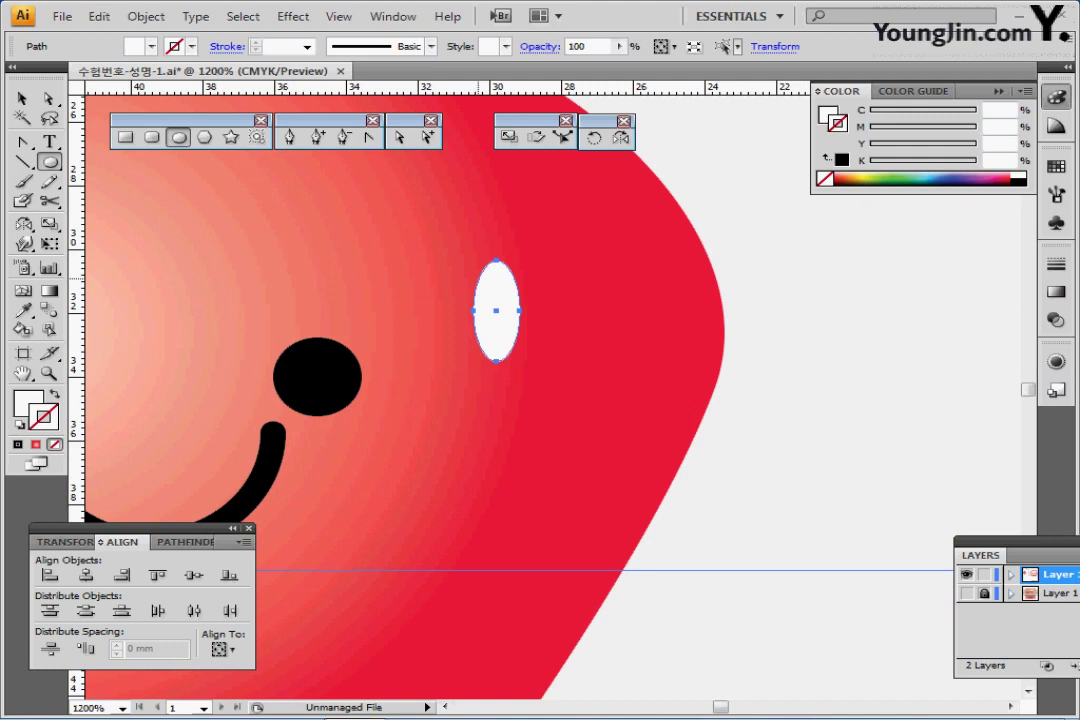
key(shift+c)
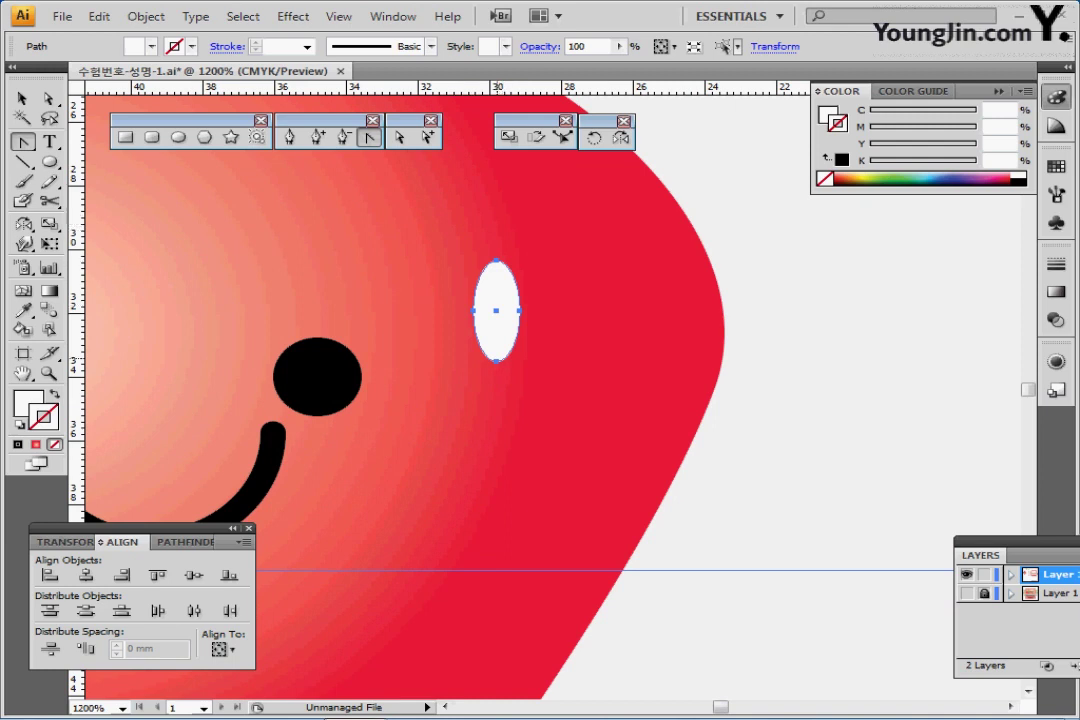
click(496, 360)
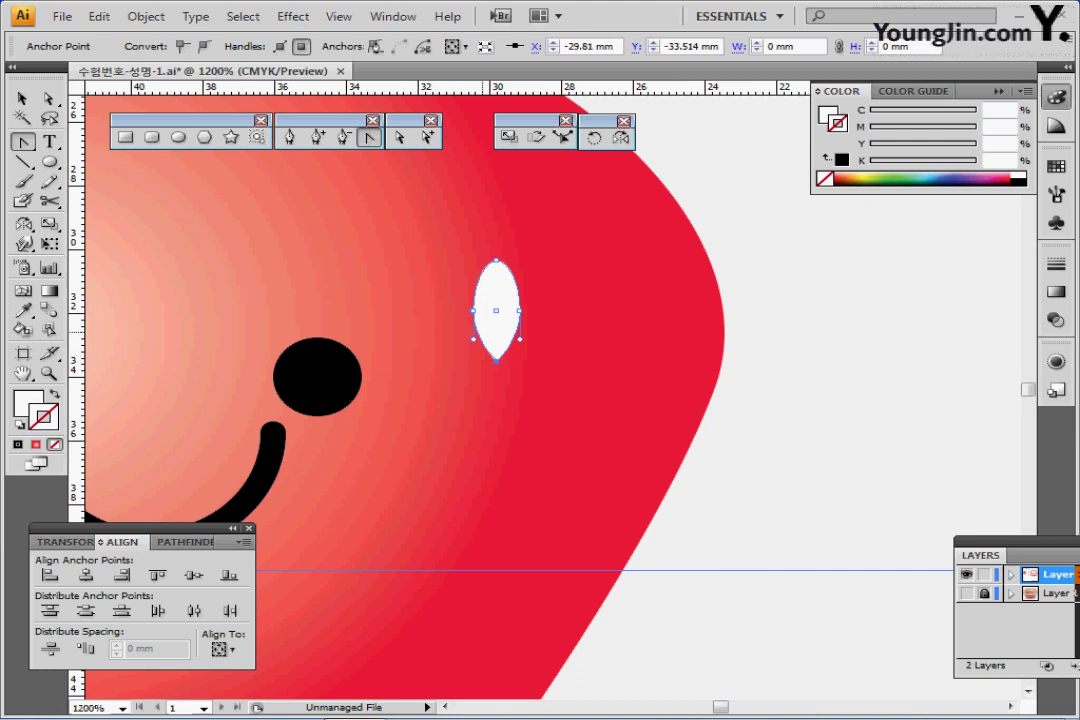
ctrl+click(491, 323)
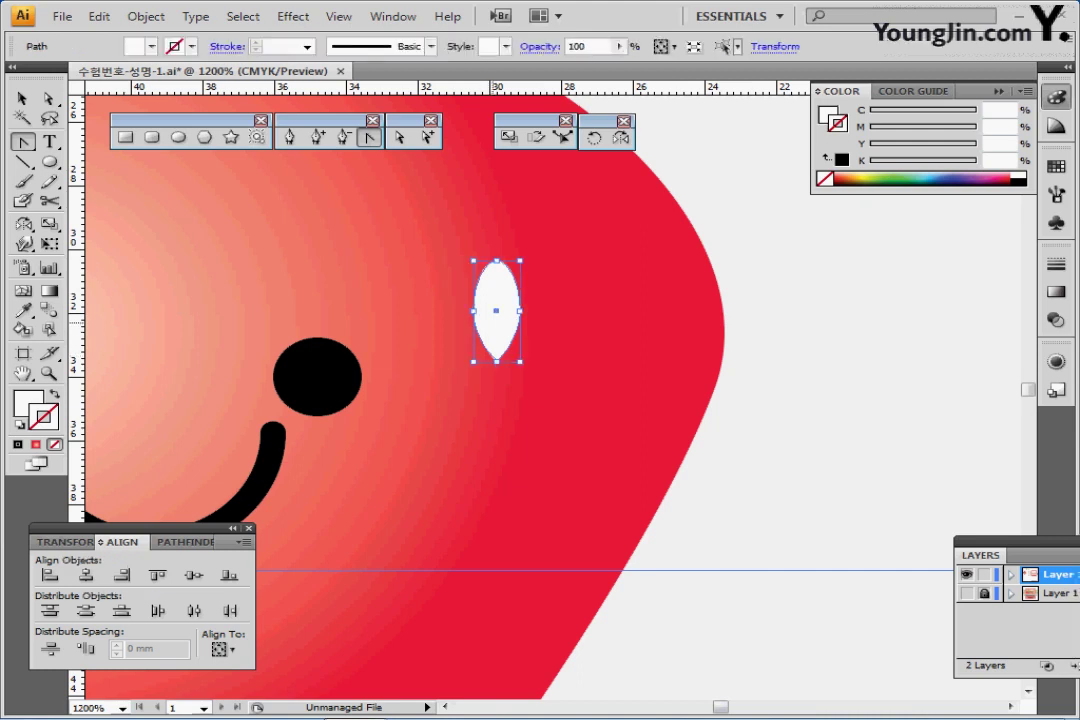
drag(497, 311, 572, 372)
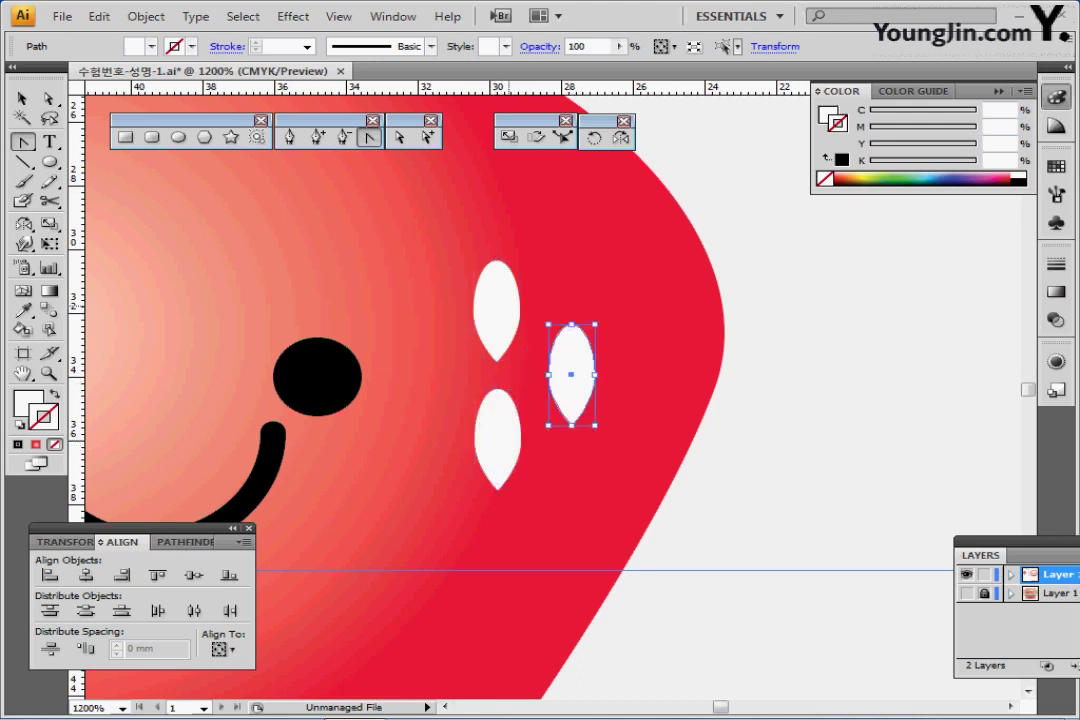
Step: Rotate all three seeds together slightly clockwise, nudge the cluster right and down on the strawberry's cheek, and deselect it
shift+click(497, 305)
shift+click(497, 445)
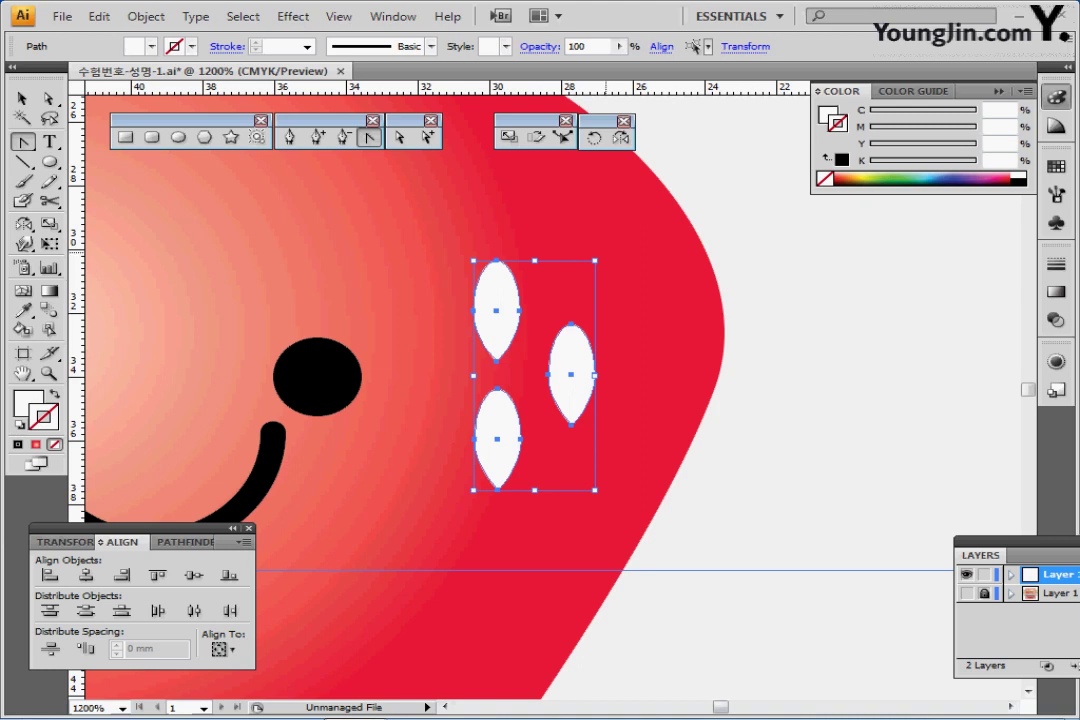
drag(605, 252, 628, 271)
key(ctrl+minus)
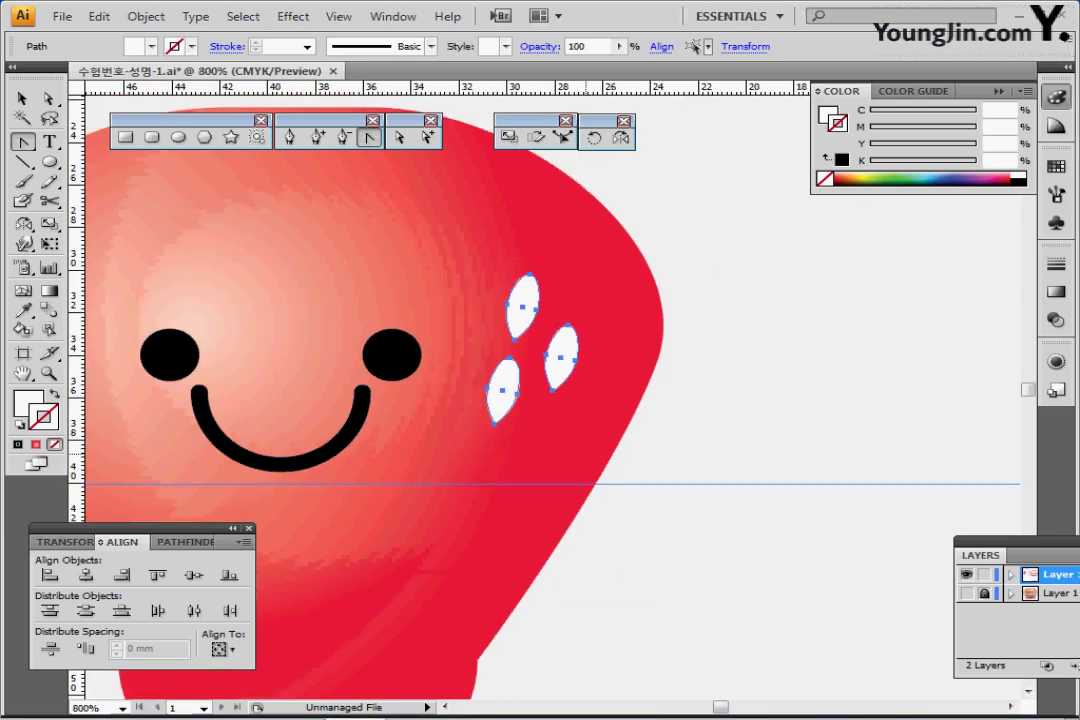
key(ctrl+minus)
key(ctrl+minus)
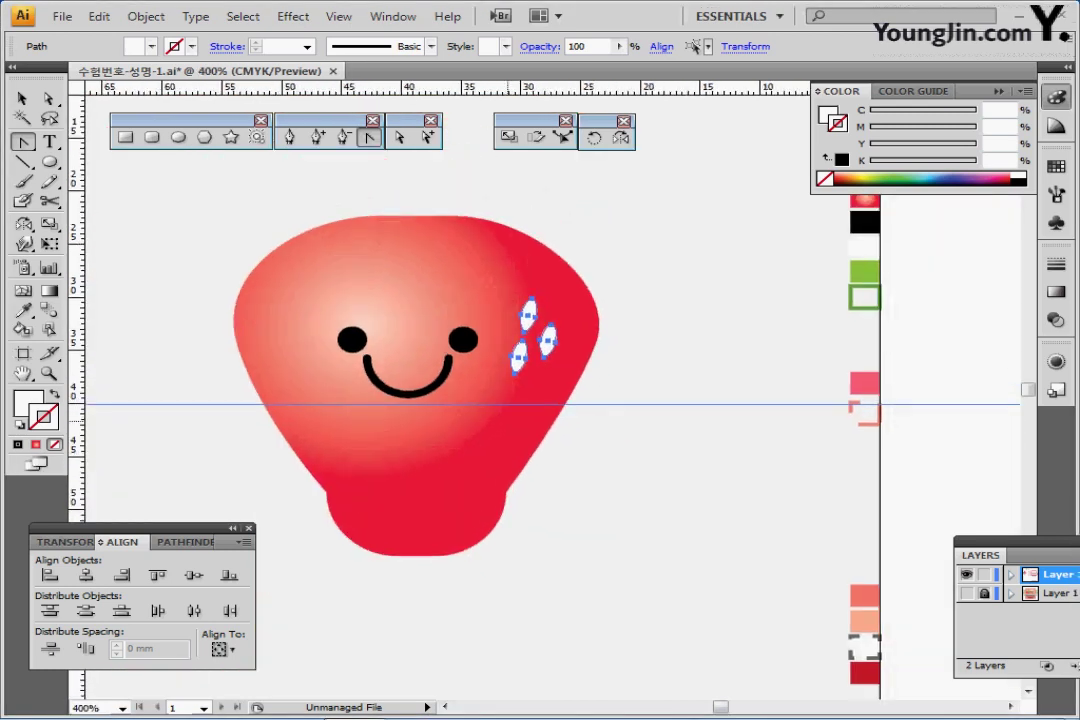
key(Right)
key(Down)
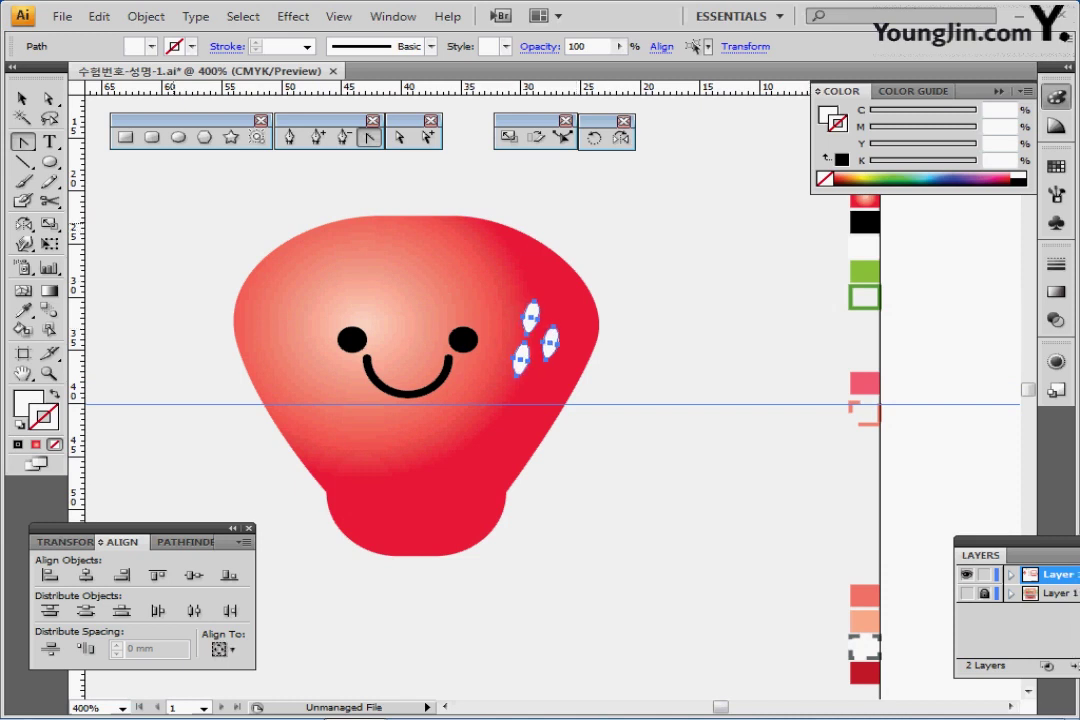
key(ctrl+shift+a)
Step: Pick up the light green fill without a stroke from the solid green reference swatch beside the artboard
mouse_move(198, 212)
mouse_down()
mouse_move(290, 244)
mouse_move(225, 227)
mouse_move(186, 266)
mouse_up()
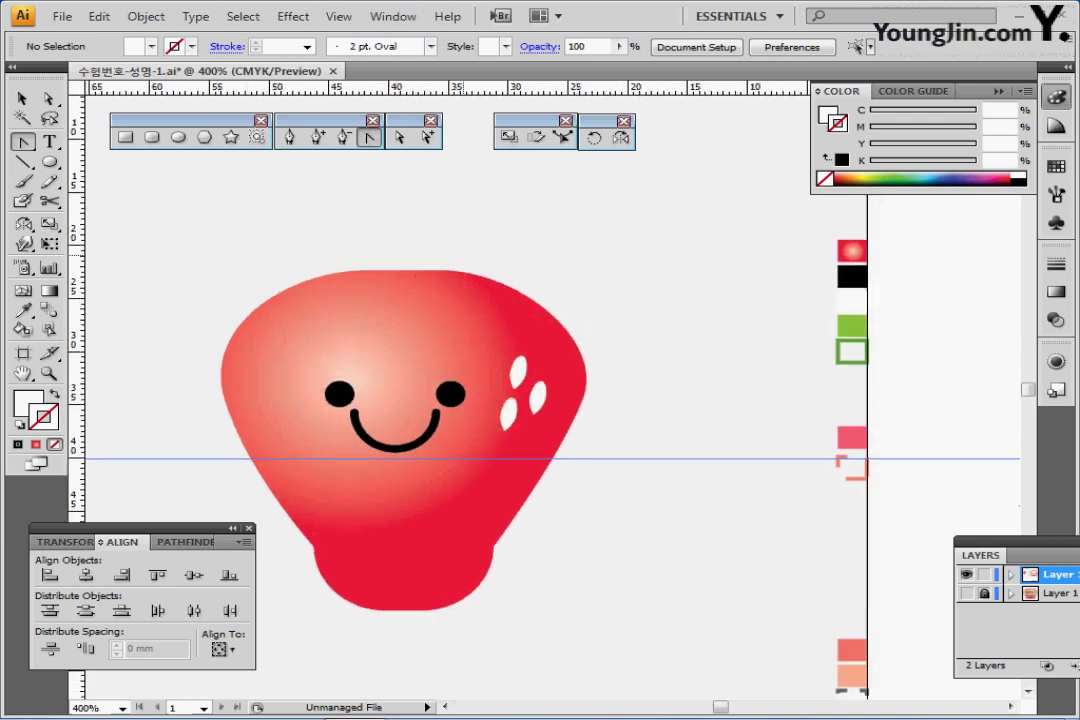
ctrl+click(852, 328)
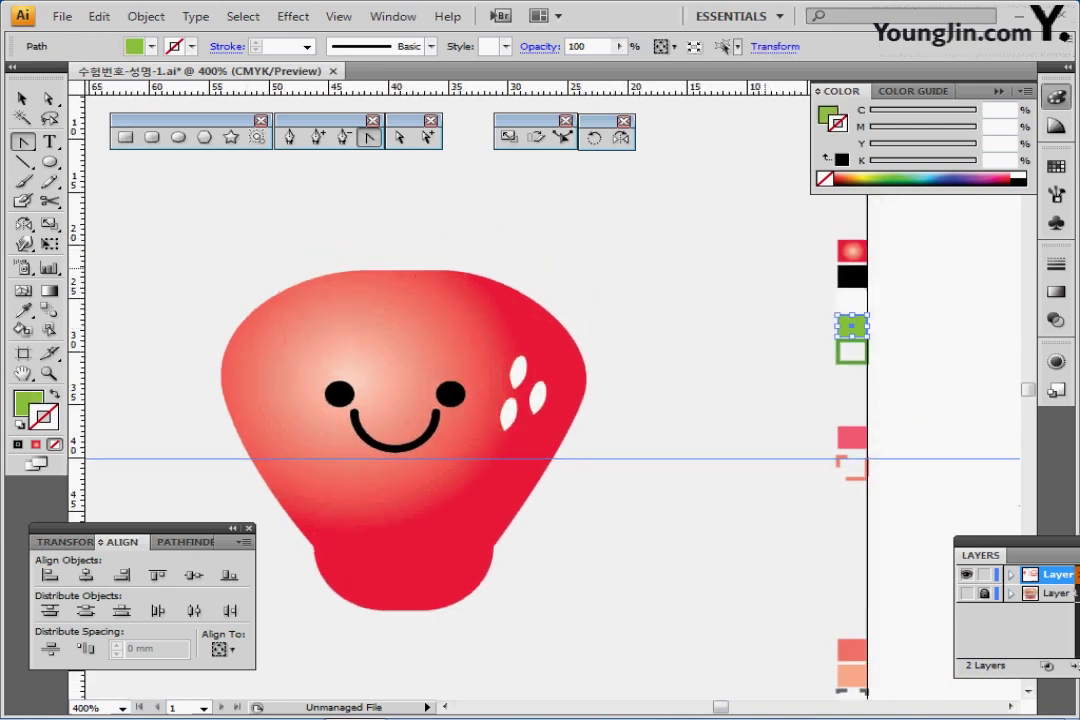
key(ctrl+shift+a)
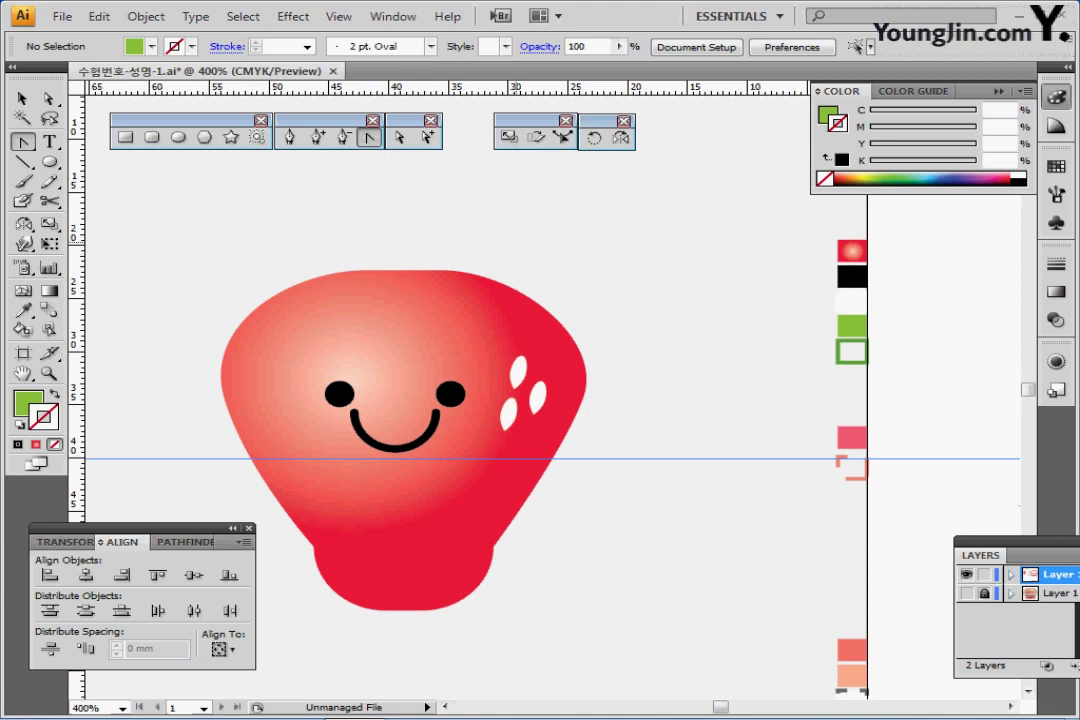
Step: Create a 12-point green star with radii of 8 mm and 4 mm and position it over the strawberry's top centre
click(231, 137)
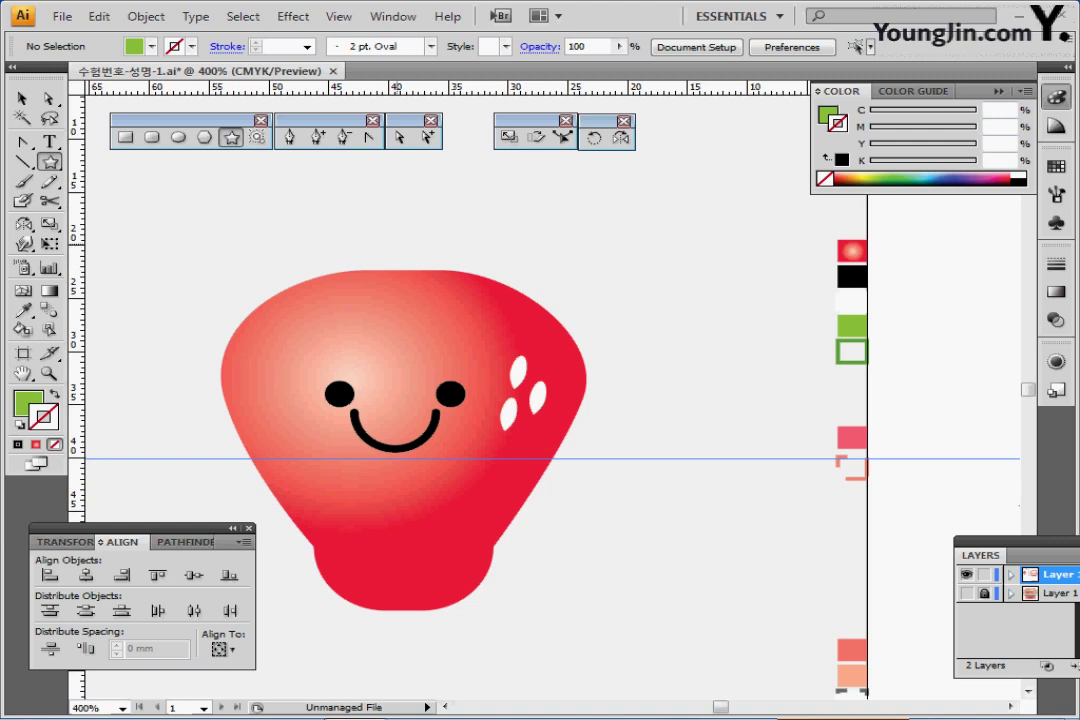
click(403, 243)
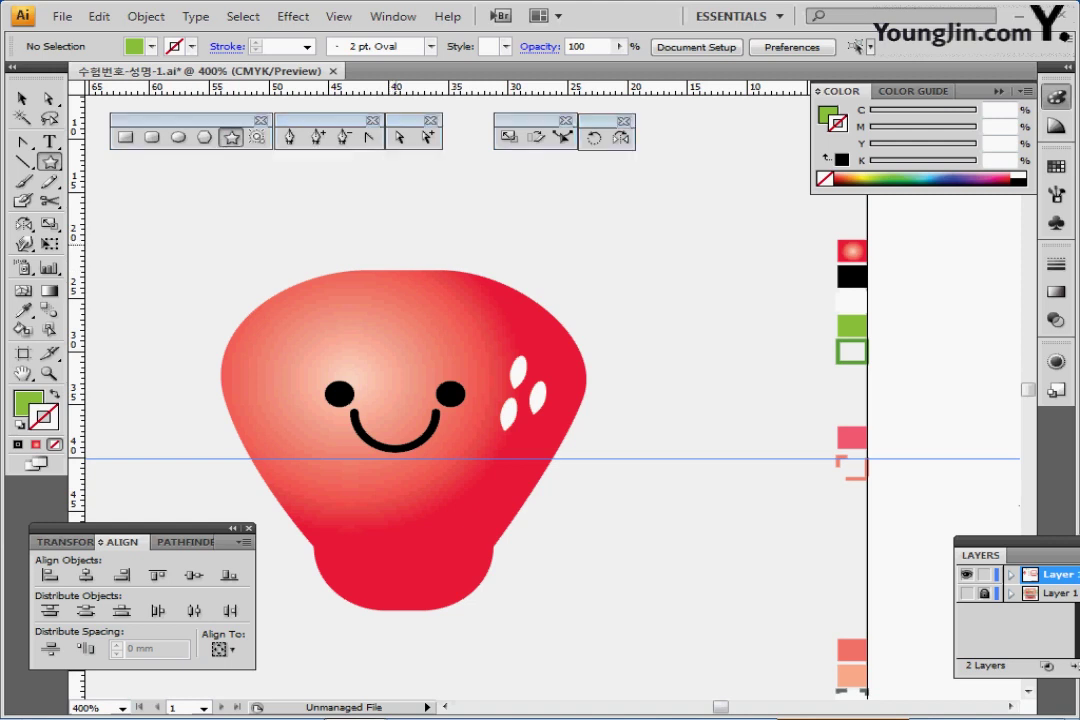
drag(540, 288, 551, 248)
key(Tab)
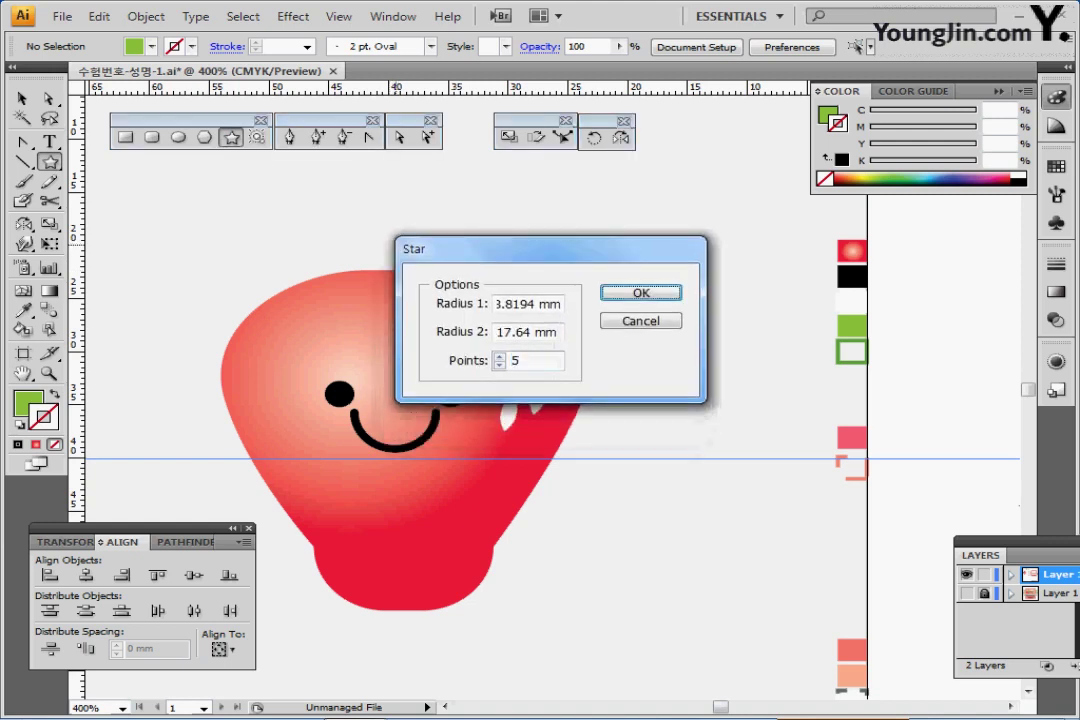
key(Caps_Lock)
key(Caps_Lock)
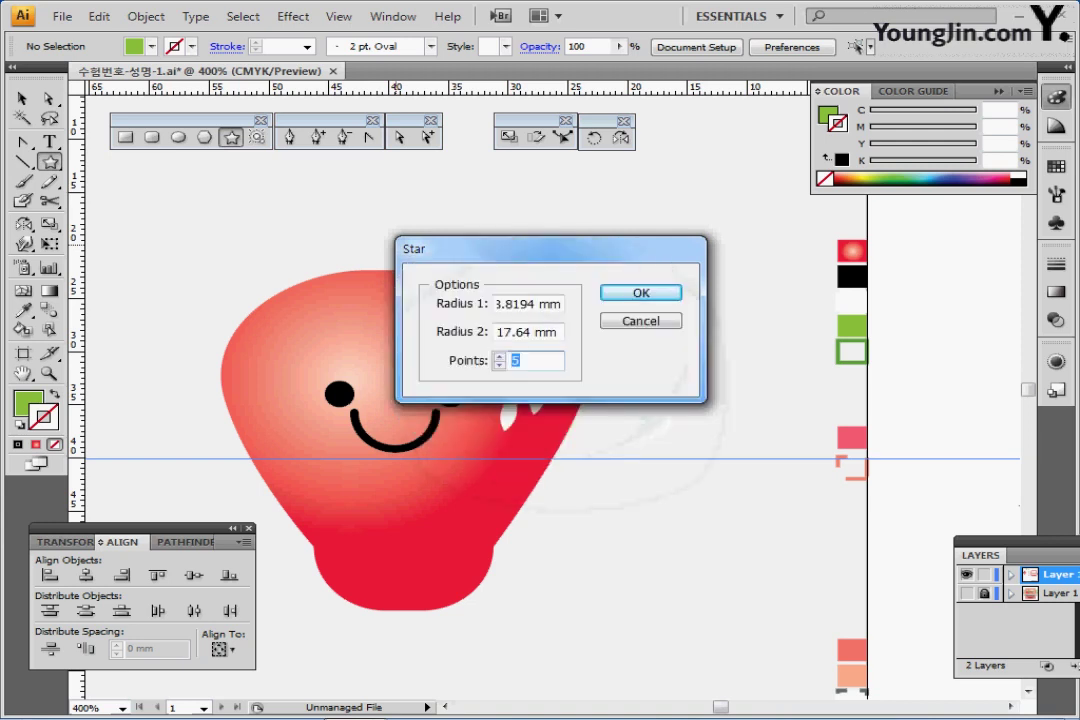
key(Tab)
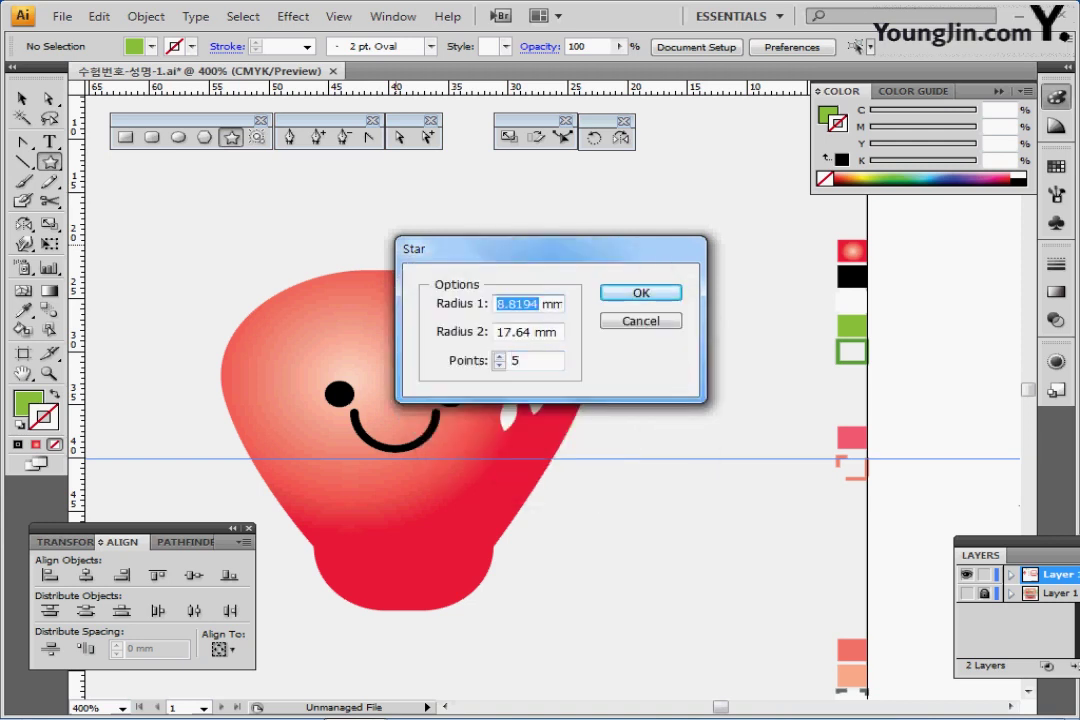
text(8)
key(Tab)
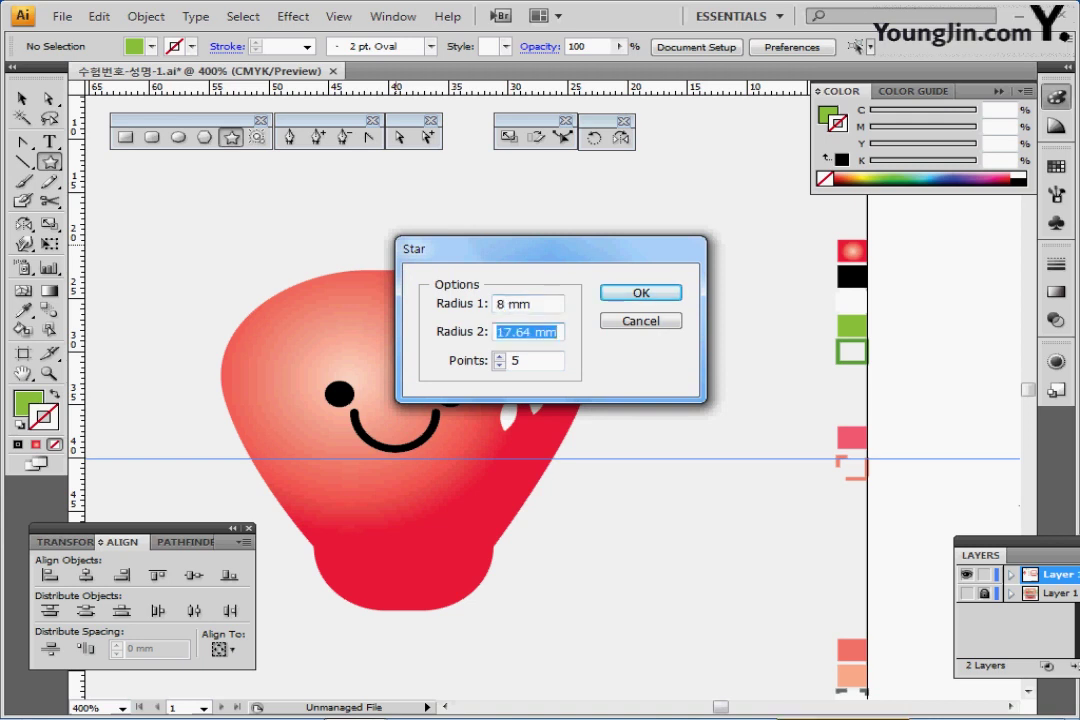
text(4)
key(Tab)
text(12)
key(Return)
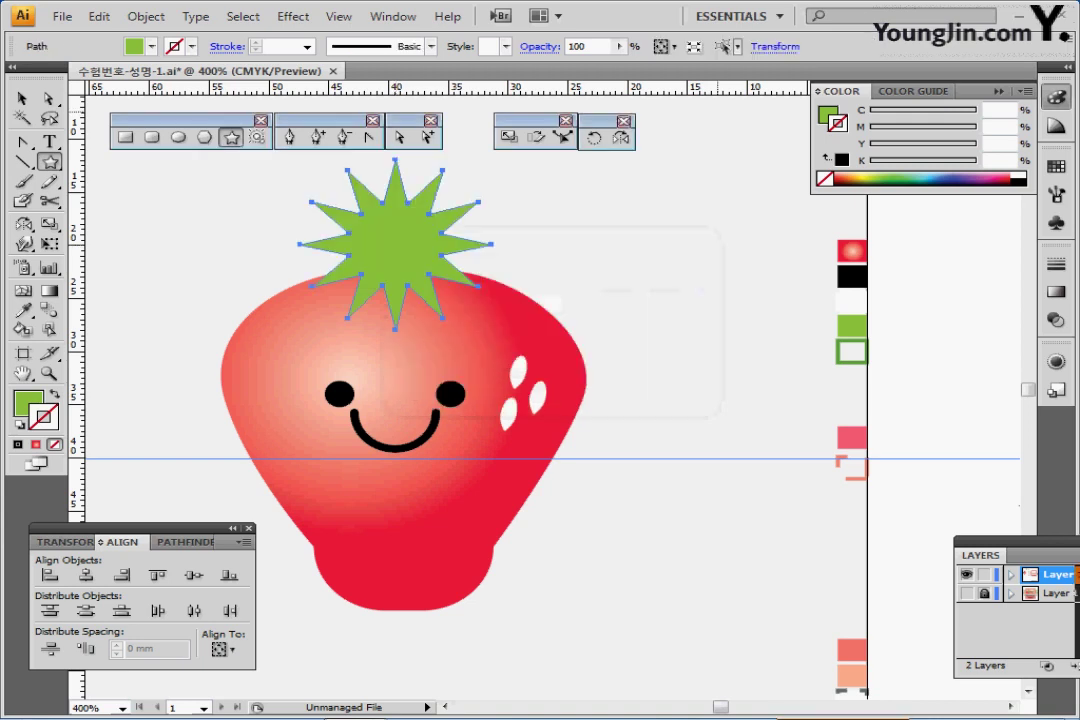
drag(399, 247, 407, 260)
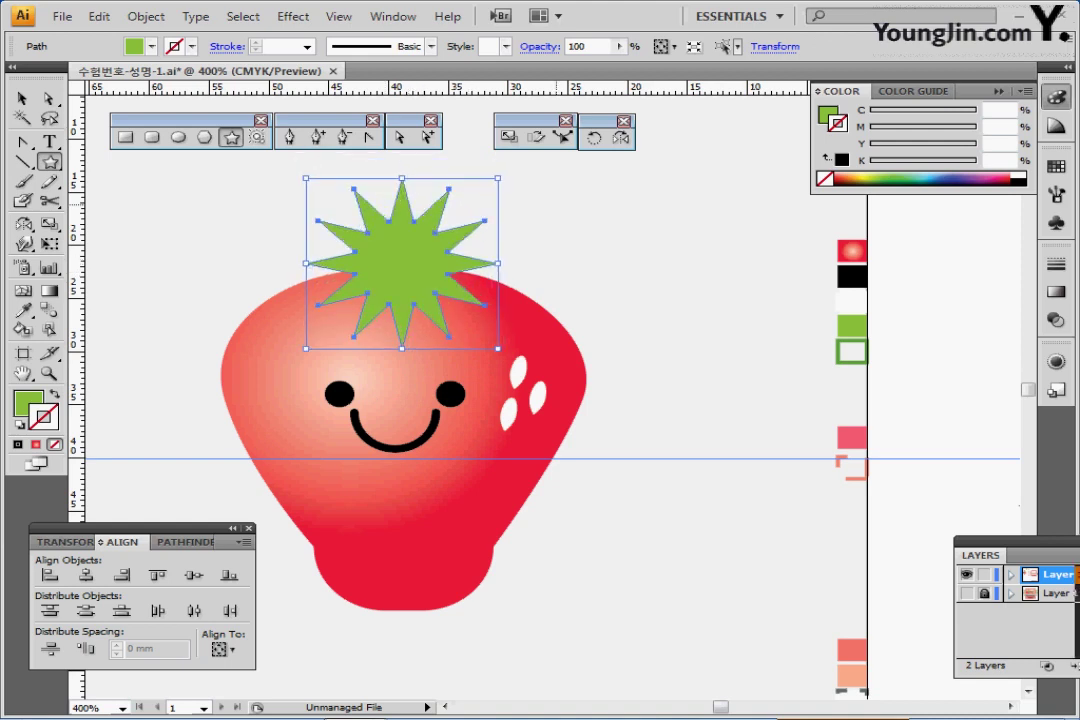
Step: Apply a Twist effect with a 60° angle to the green star
click(293, 16)
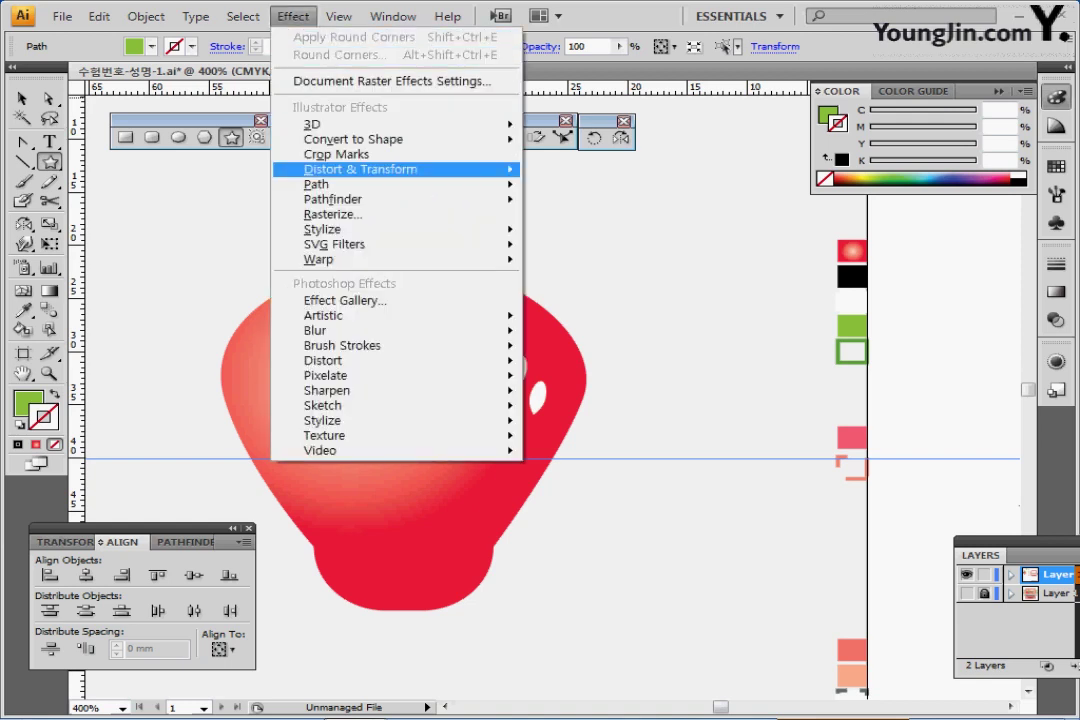
mouse_move(360, 169)
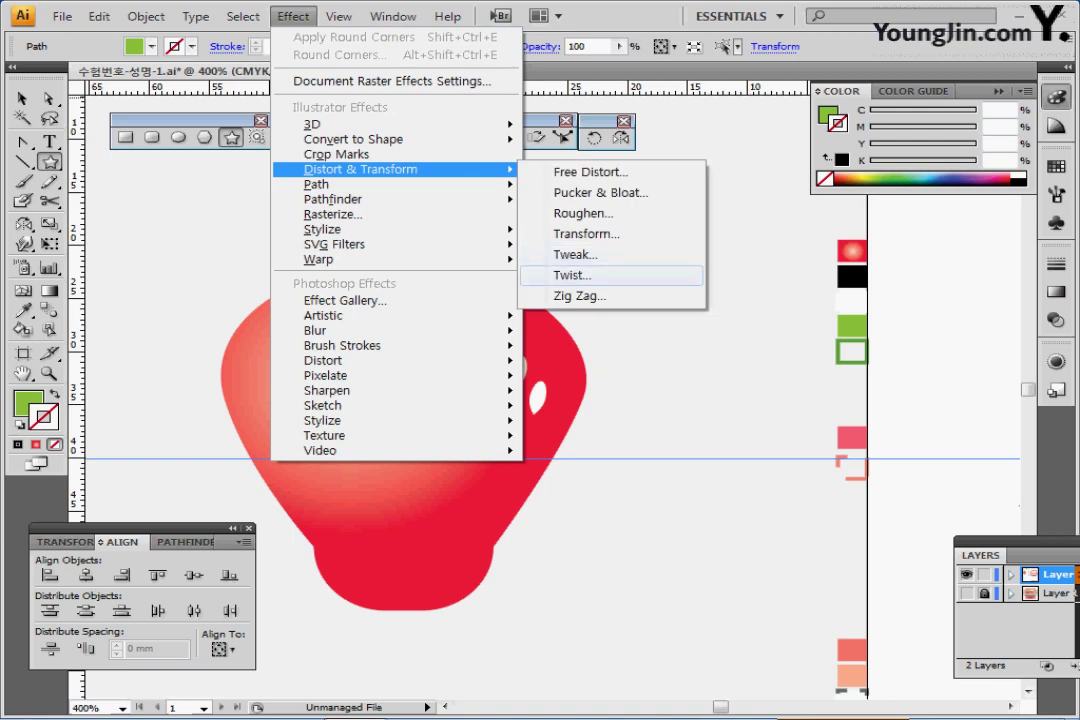
click(572, 275)
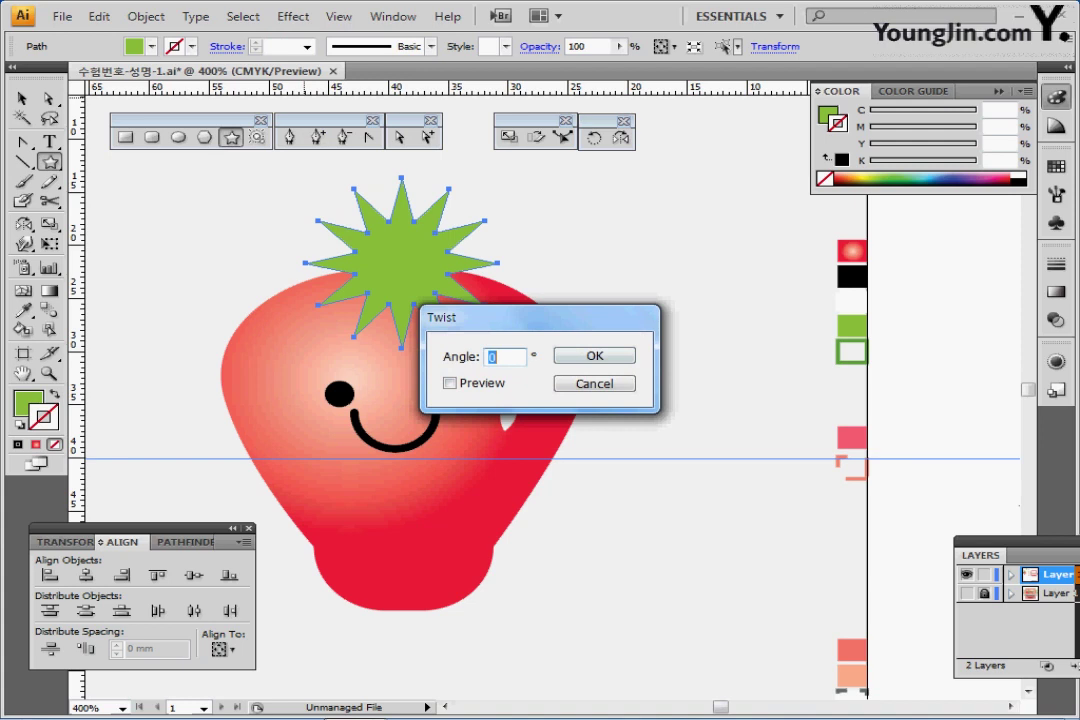
text(60)
key(Return)
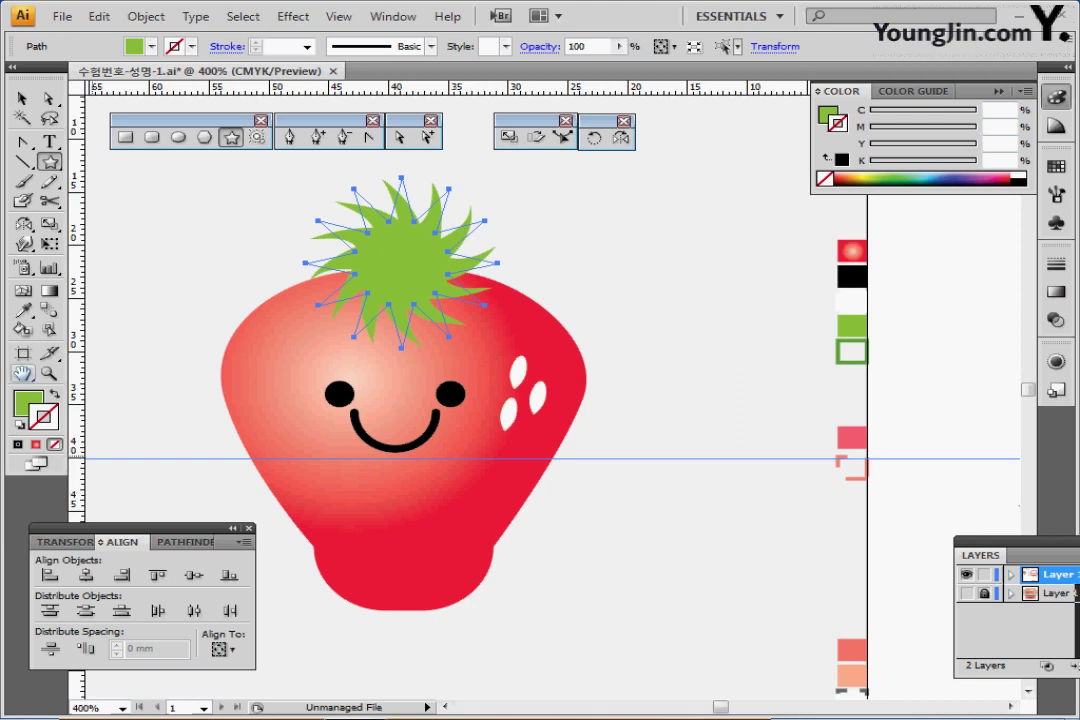
Step: Expand the appearance of the twisted star into an editable path and deselect it
click(146, 17)
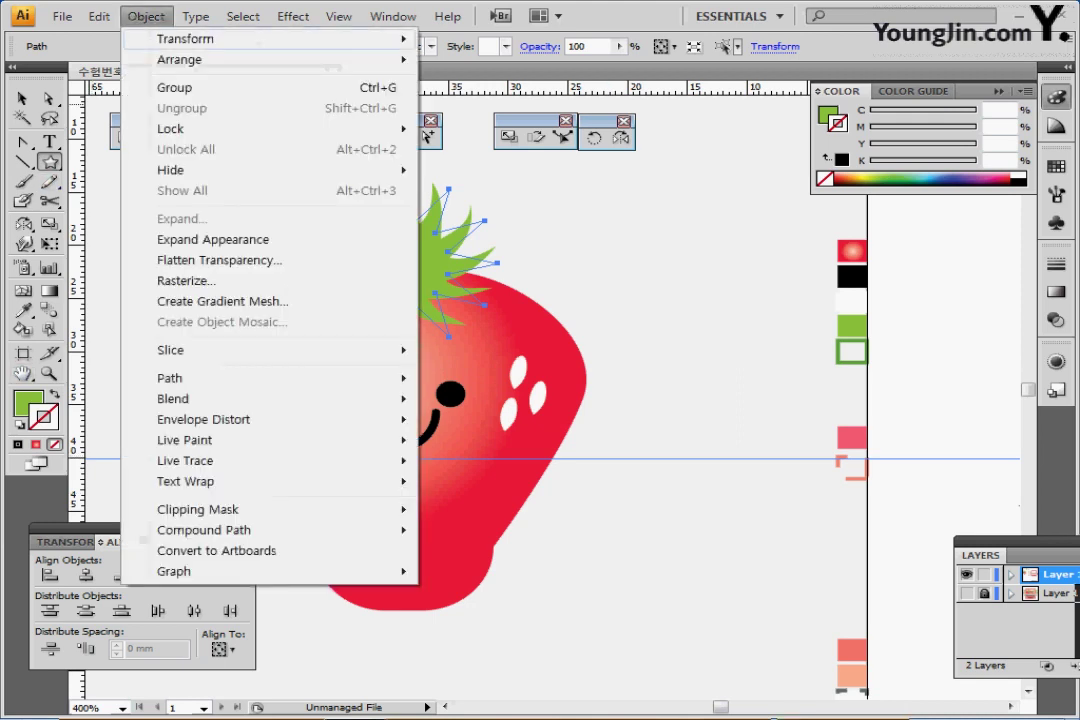
click(213, 240)
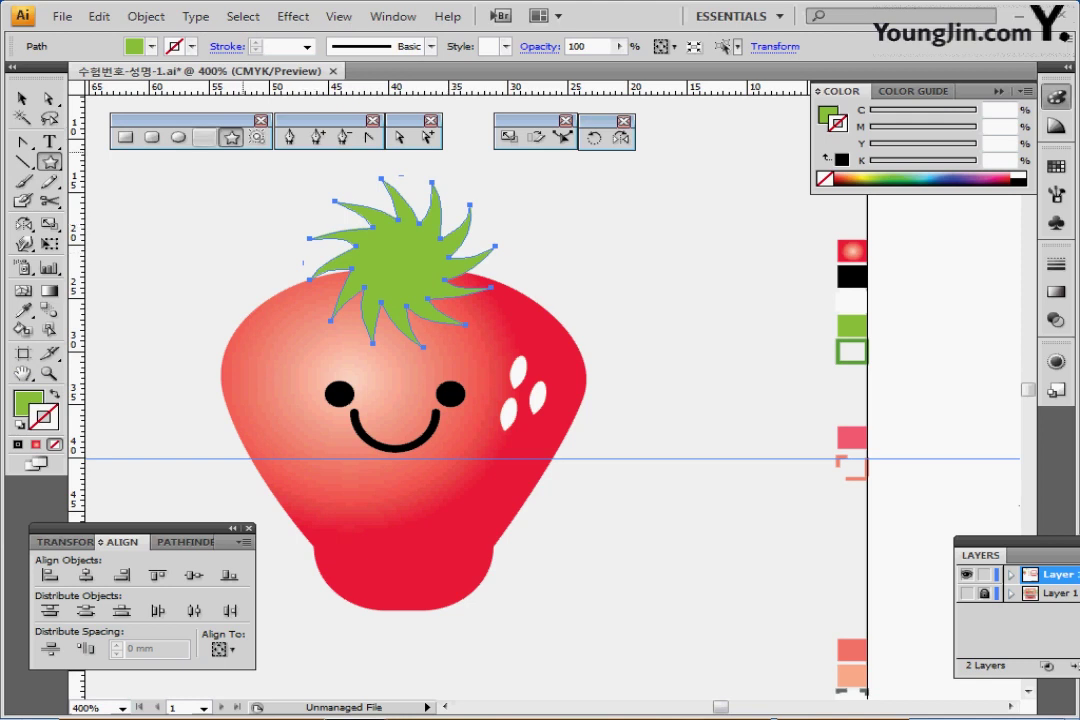
key(v)
click(257, 195)
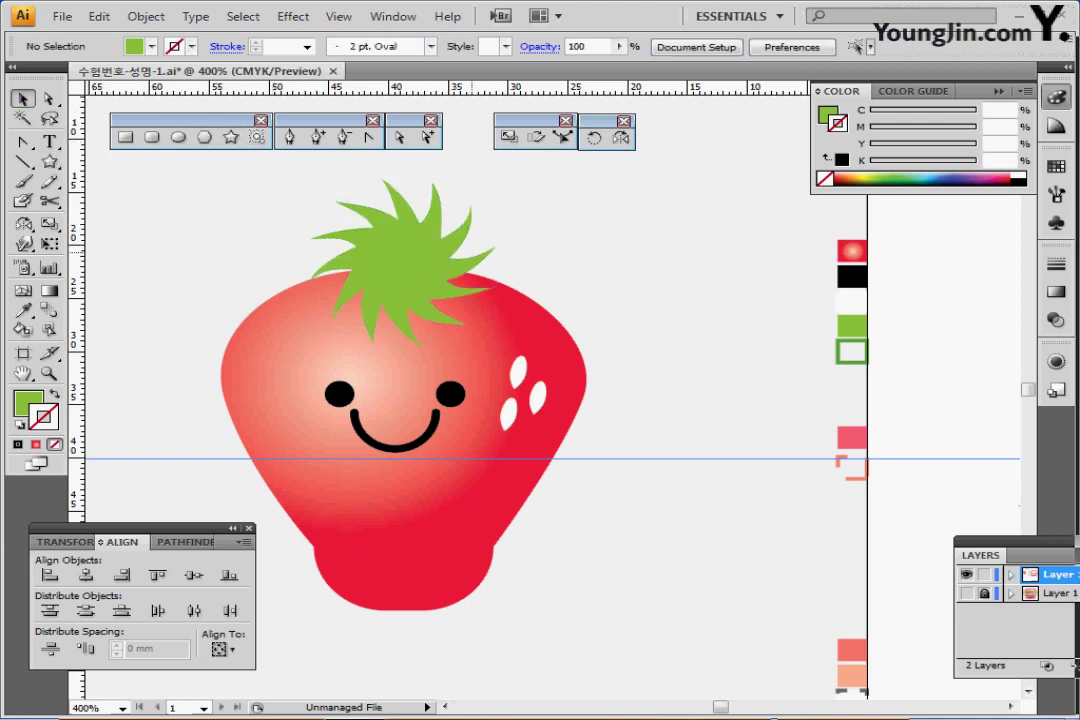
Step: Flatten the green leaf shape vertically to about three quarters of its height and shift it slightly up on the strawberry's top
click(402, 252)
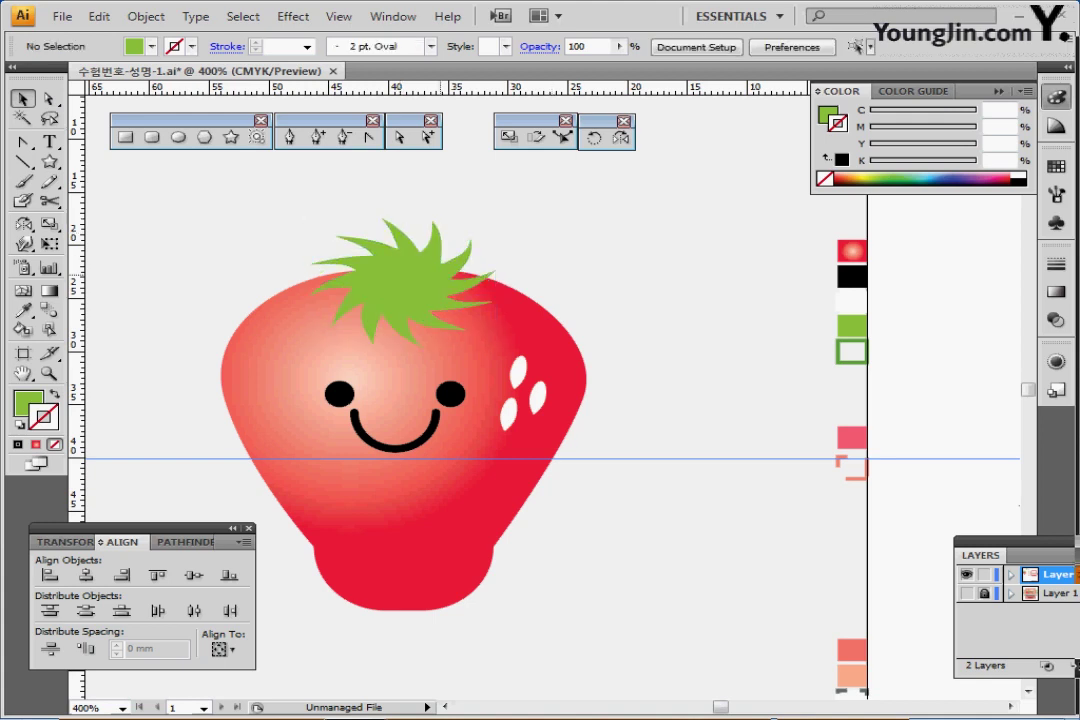
drag(424, 287, 424, 279)
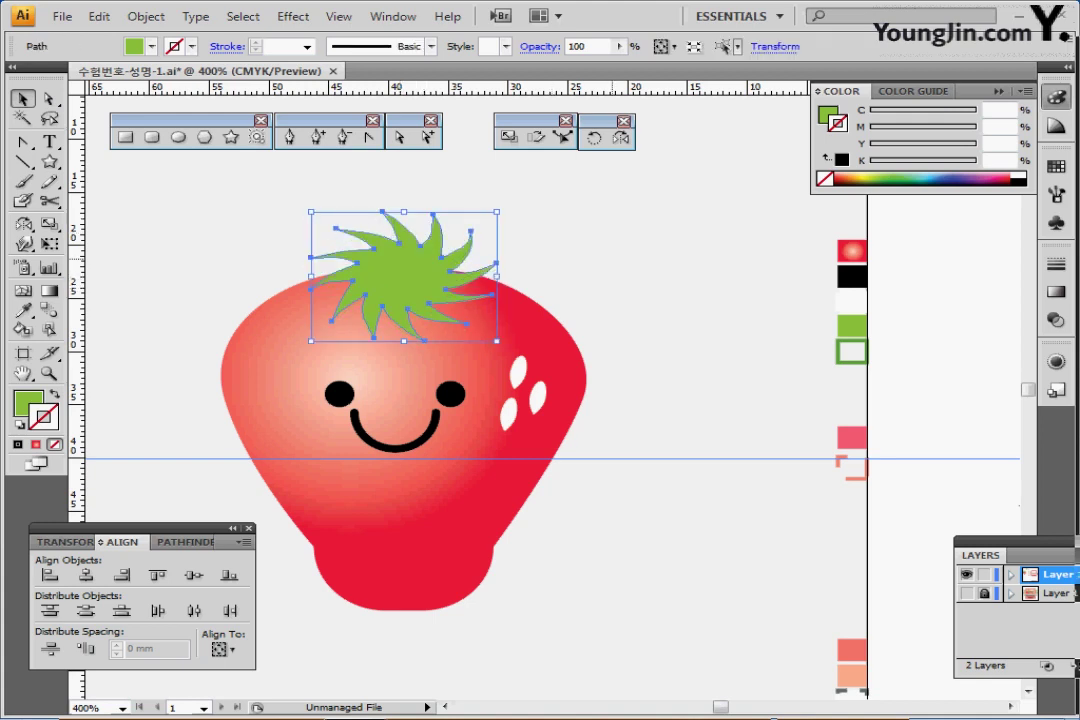
click(589, 257)
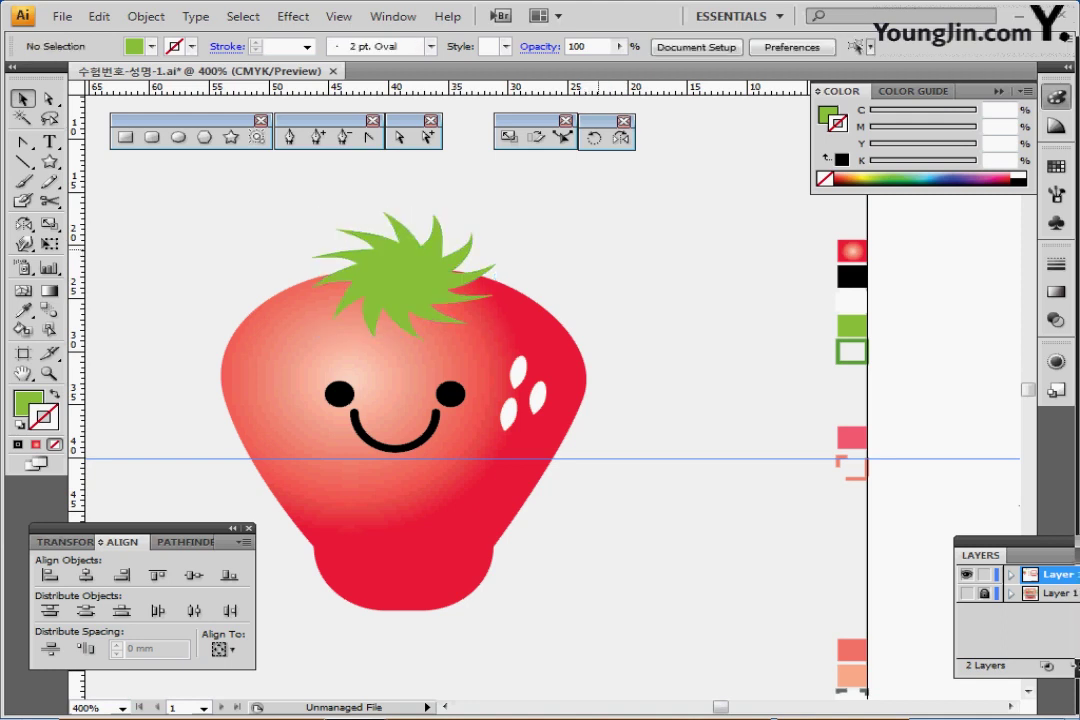
click(428, 275)
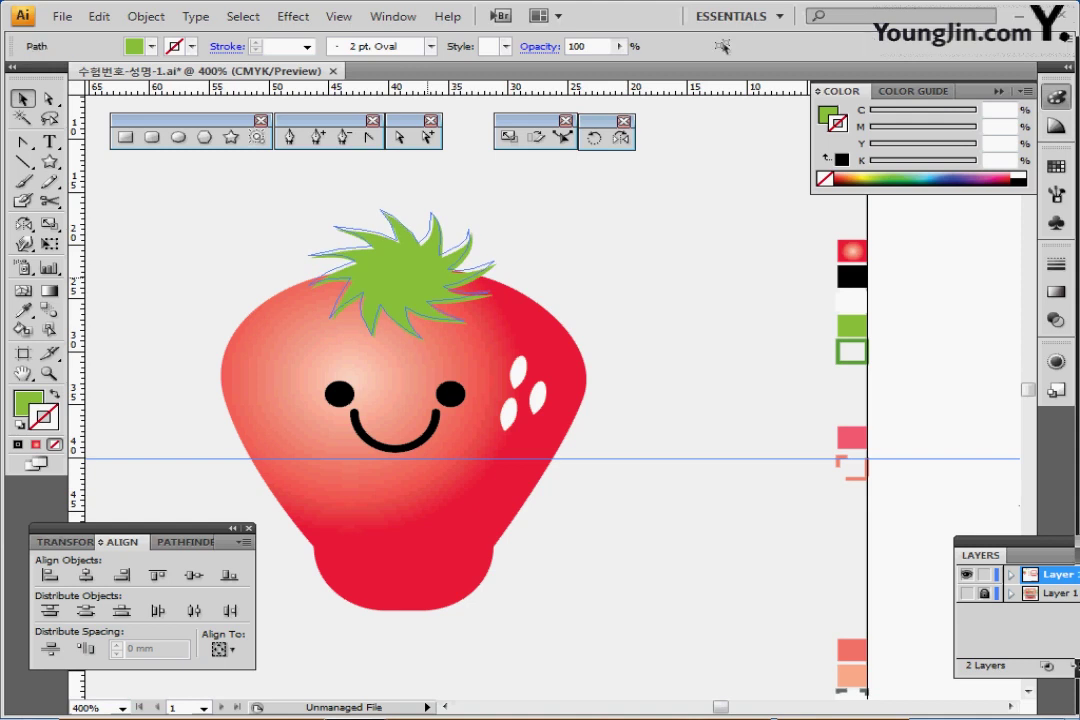
drag(440, 275, 440, 312)
scroll(440, 278, up, 4)
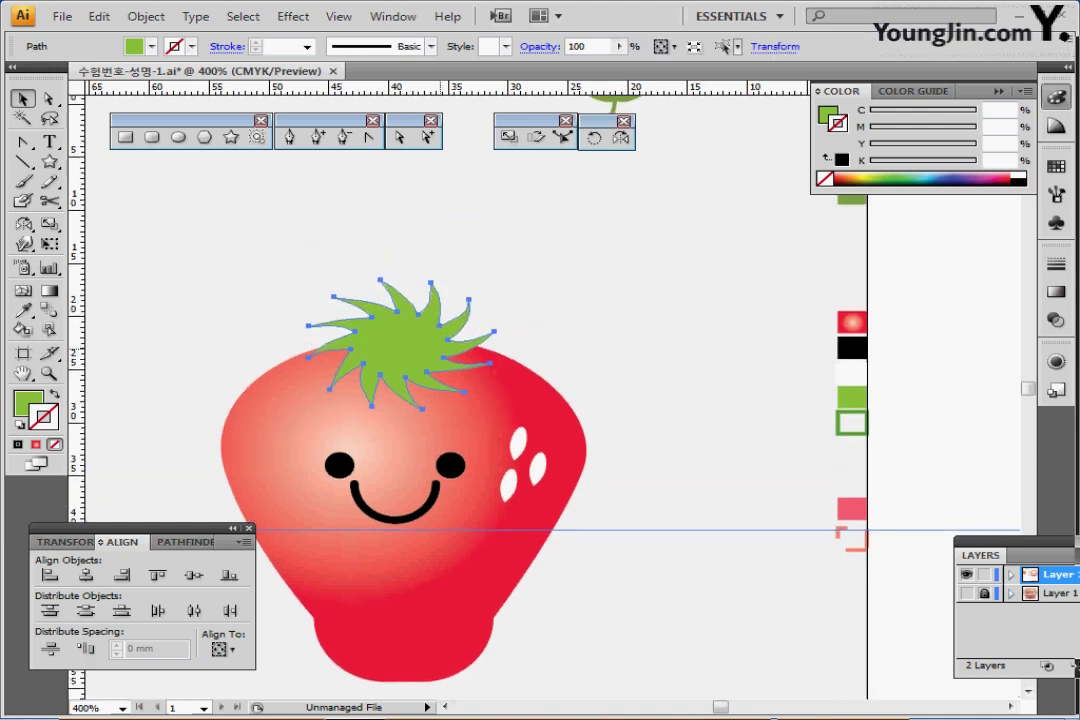
click(240, 260)
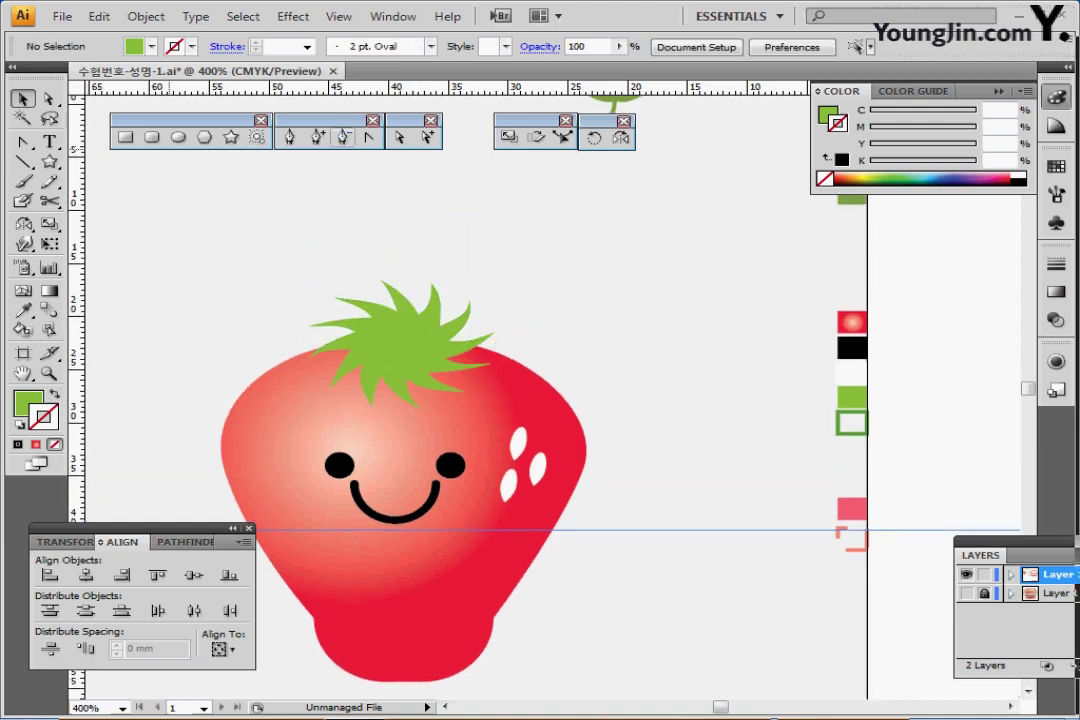
Step: Draw a curved stem rising from the leaf's centre with no fill and a C60 M0 Y100 K20 stroke, then shorten its upper end slightly
click(288, 137)
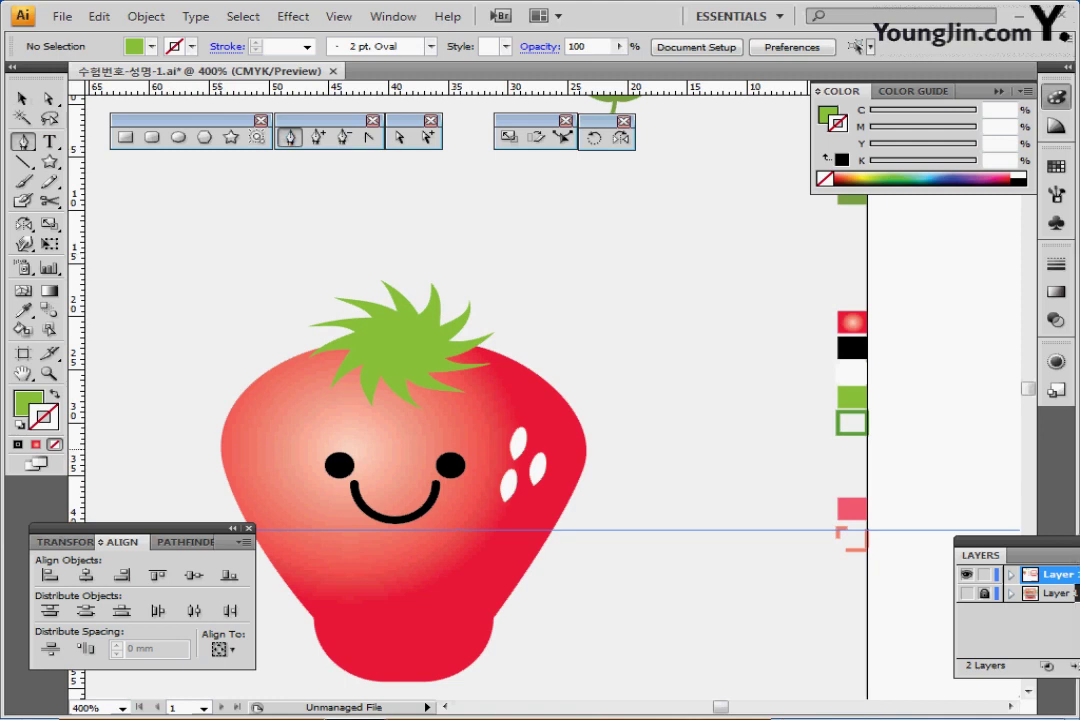
key(shift+x)
key(x)
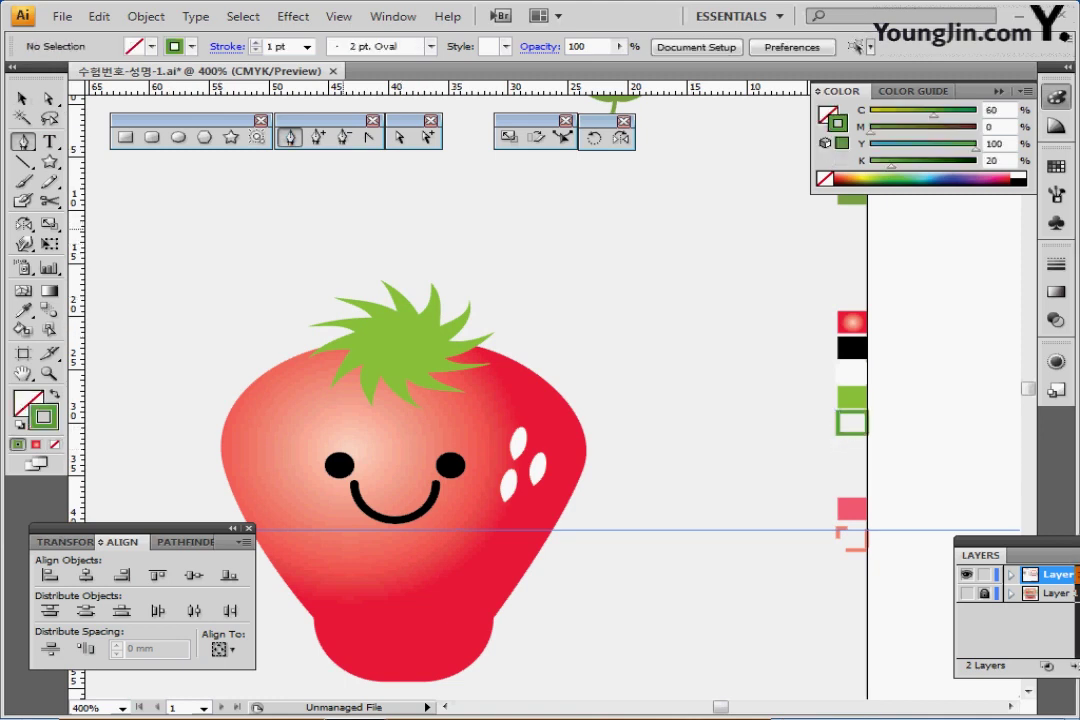
click(342, 228)
drag(405, 340, 393, 415)
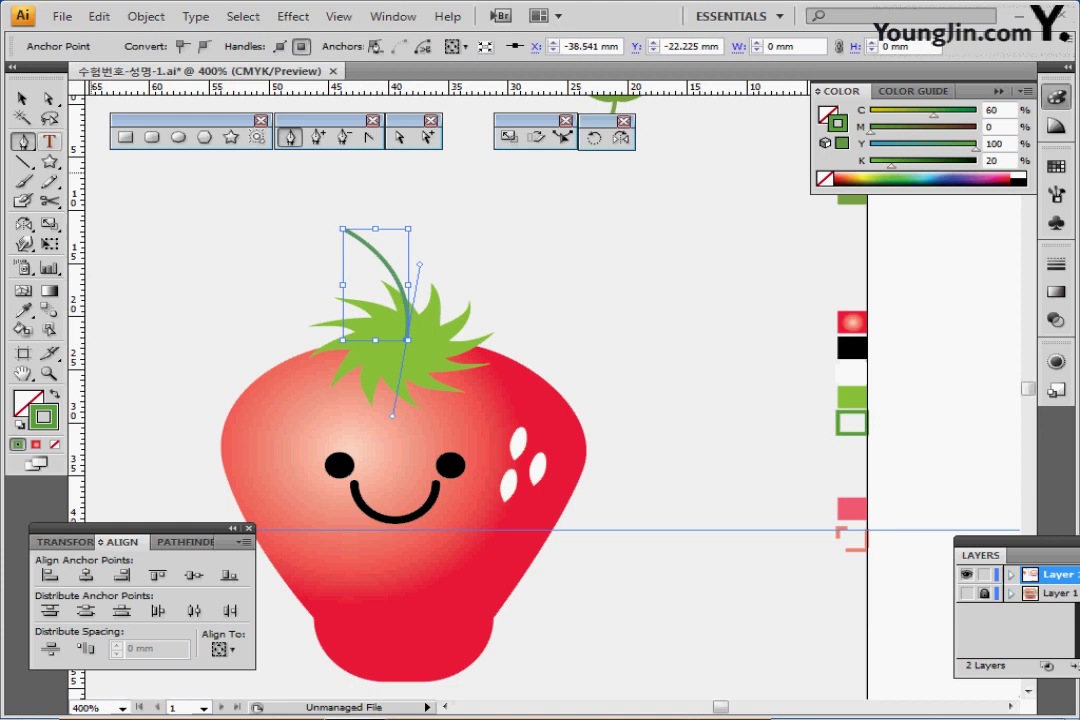
key(a)
drag(342, 228, 356, 240)
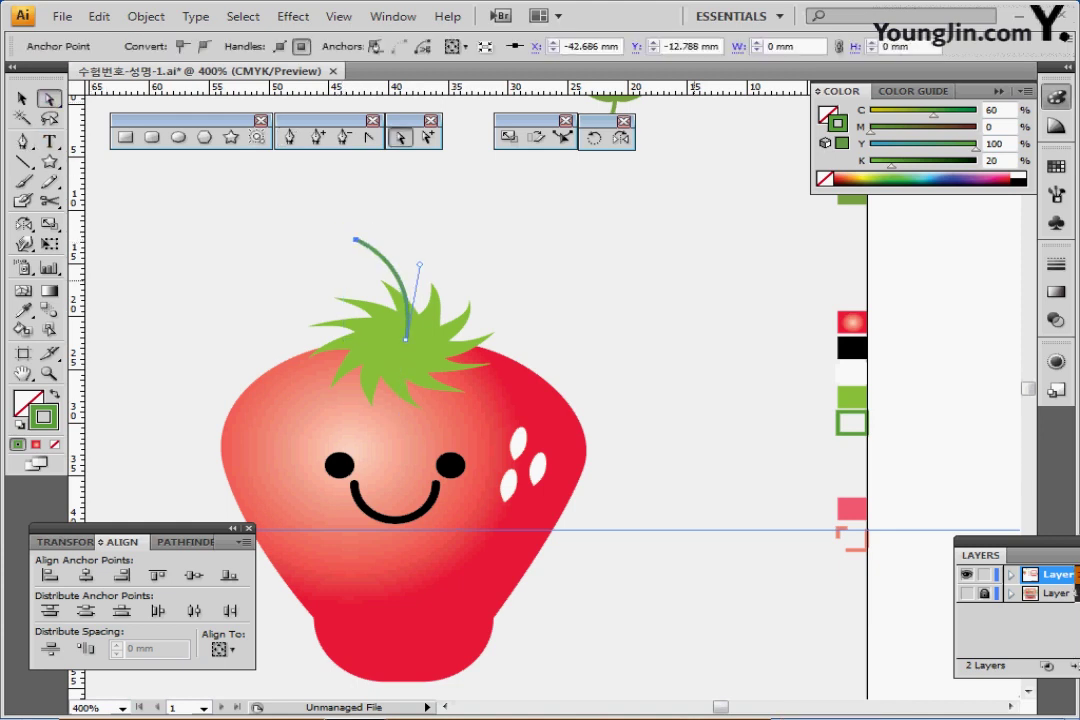
Step: Set the stem's stroke weight to 4 pt with round caps
click(1055, 262)
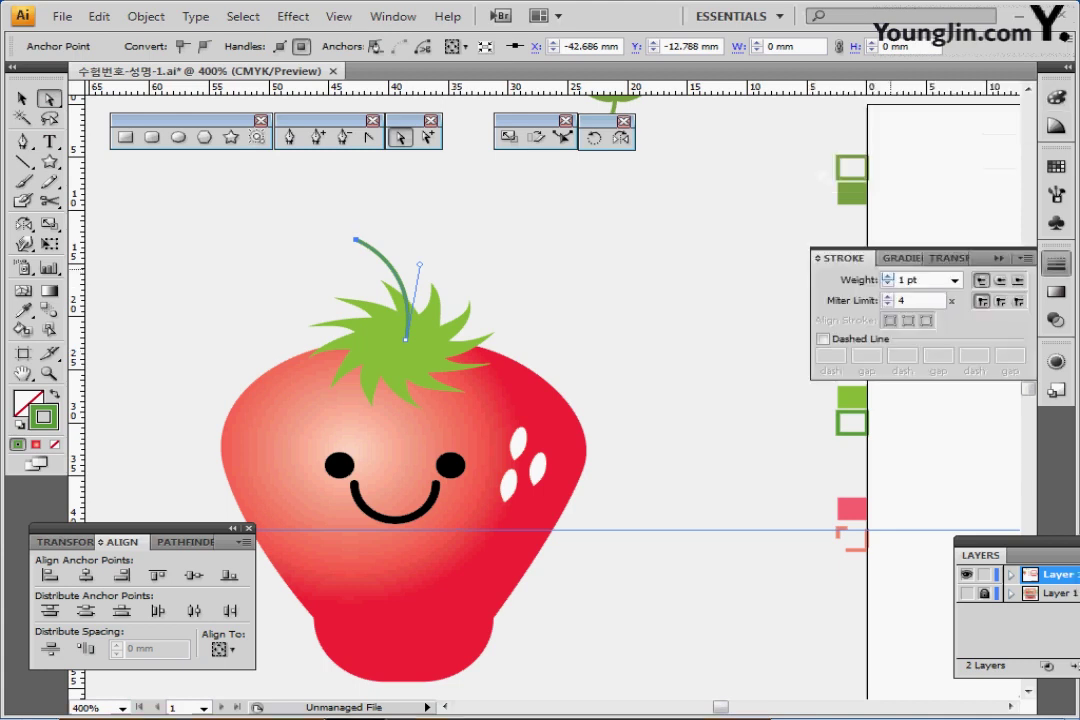
click(887, 276)
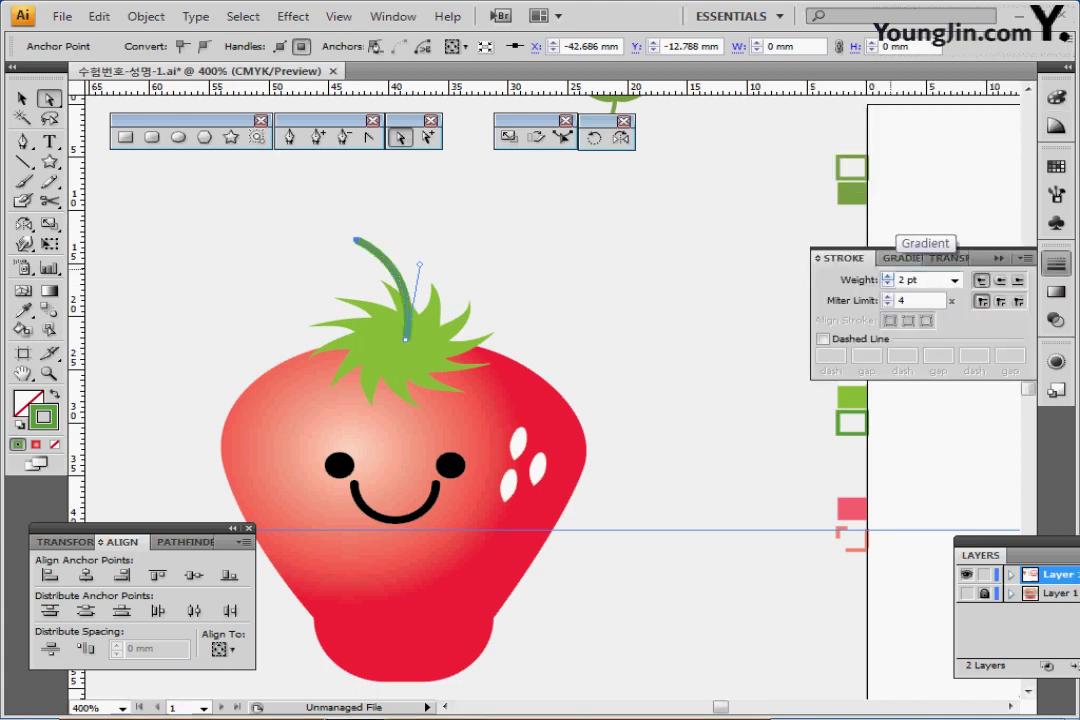
click(887, 276)
click(887, 276)
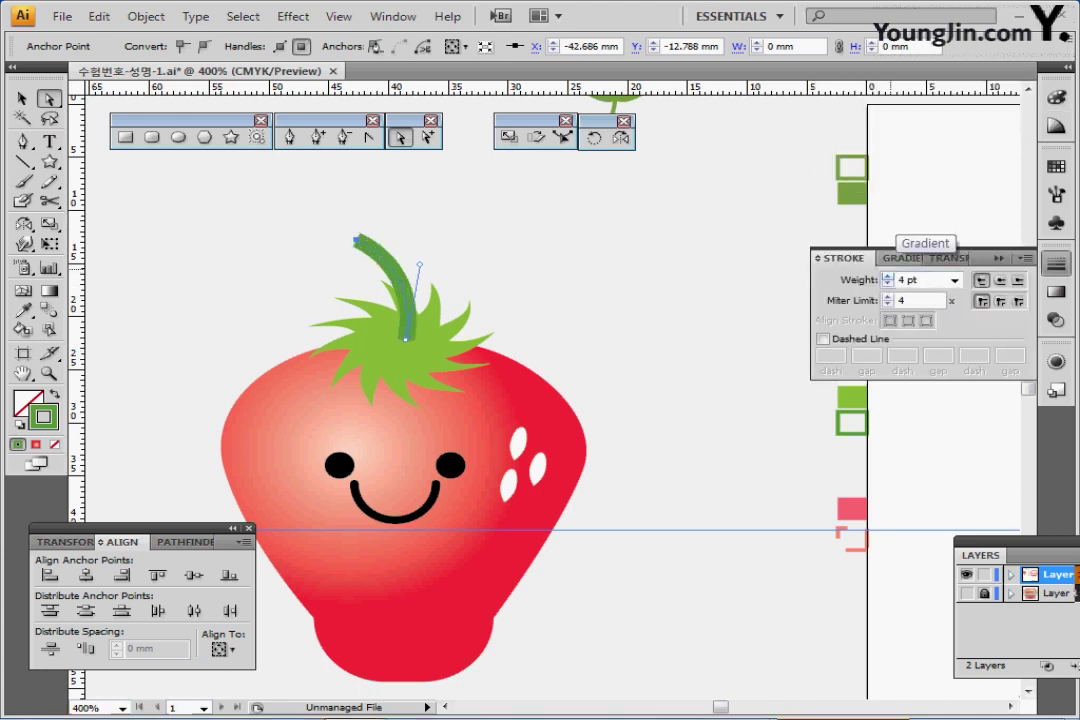
click(1000, 280)
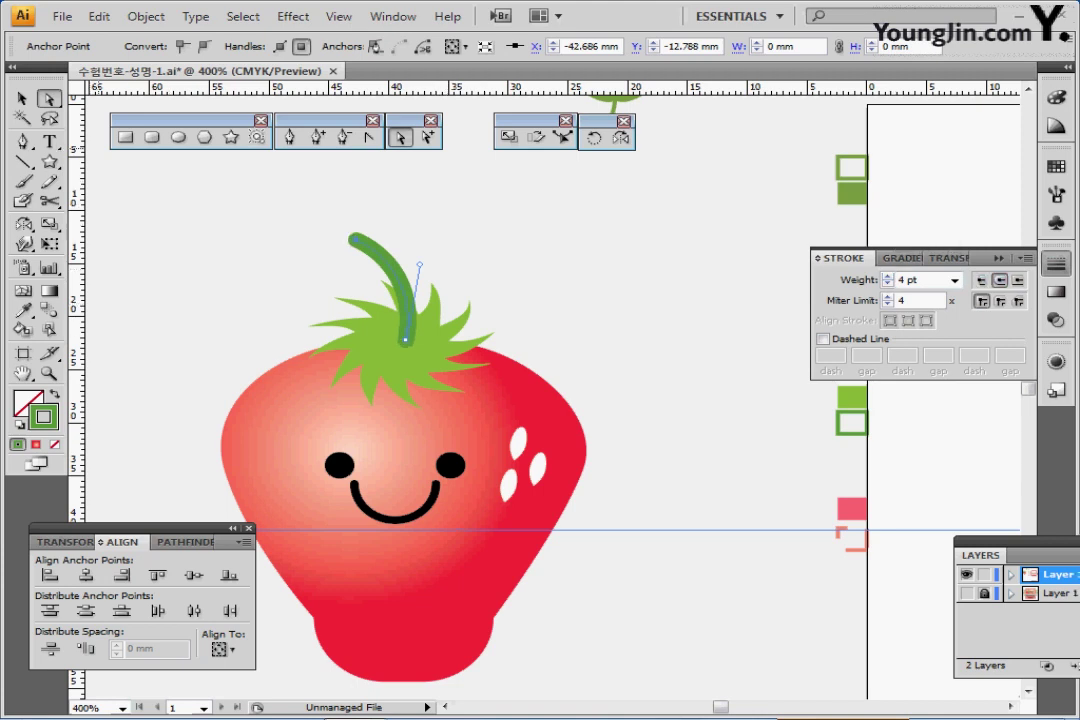
Step: Convert the stem's stroke to an outlined shape and group it with all the other strawberry parts
click(146, 16)
mouse_move(200, 378)
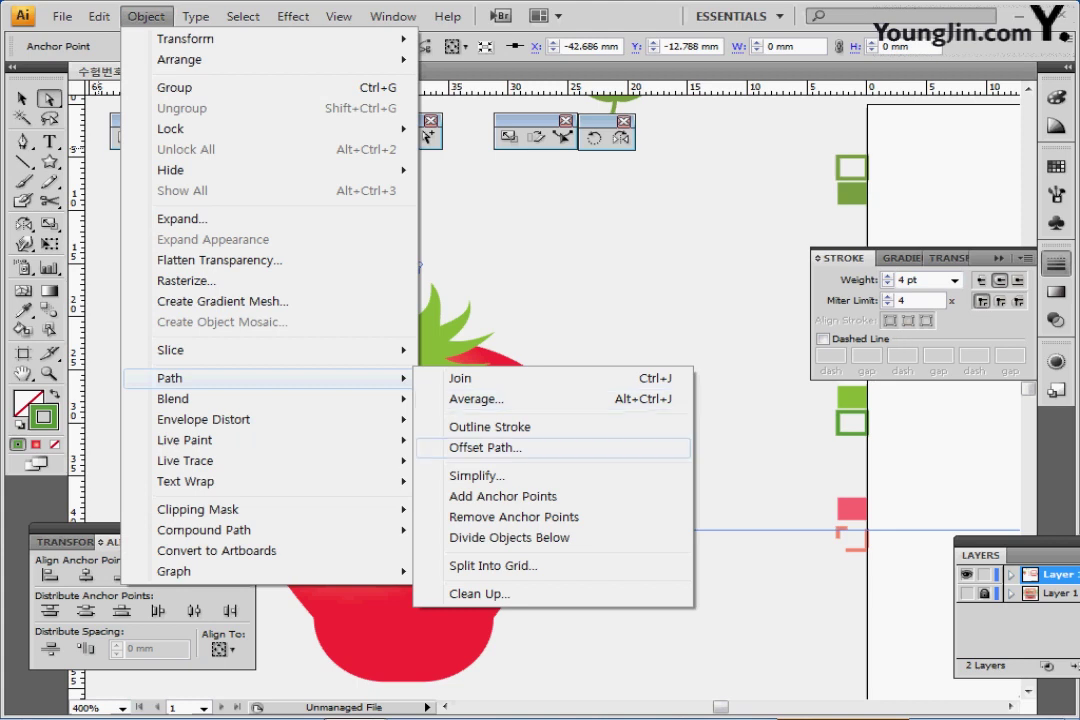
click(490, 426)
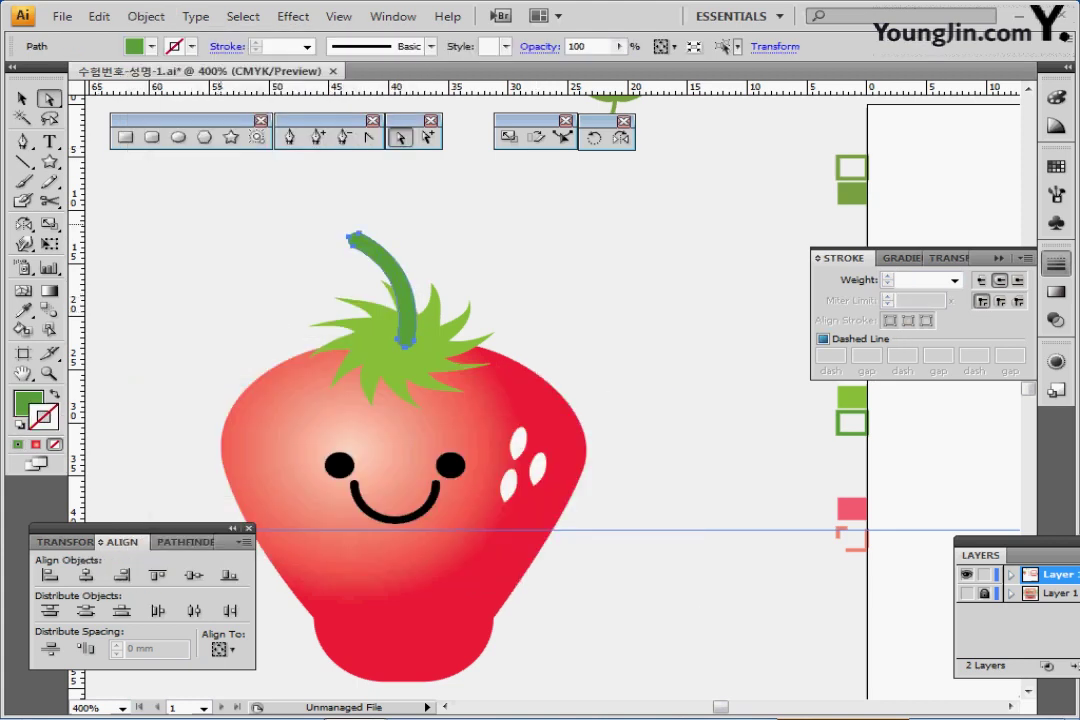
click(21, 99)
drag(178, 213, 510, 500)
key(ctrl+g)
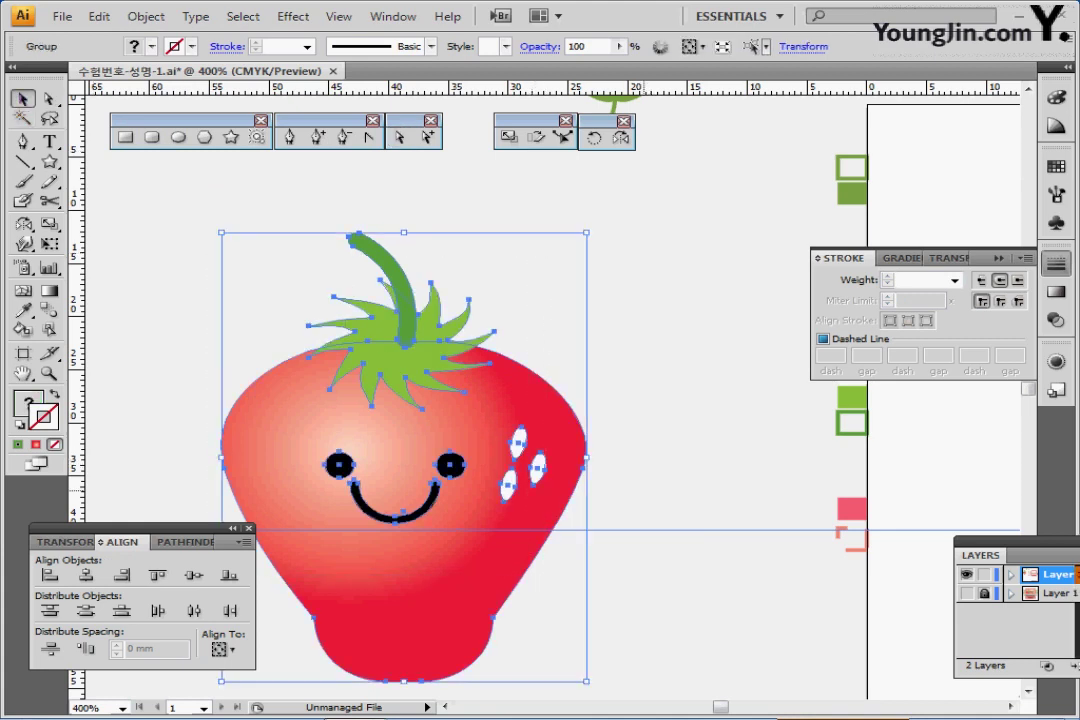
Step: Show the bounding box and move the grouped strawberry onto the artboard, inside the basket handle
key(ctrl+shift+b)
ctrl+alt+click(533, 452)
ctrl+alt+click(533, 452)
drag(533, 452, 228, 441)
drag(205, 412, 674, 379)
drag(657, 318, 684, 376)
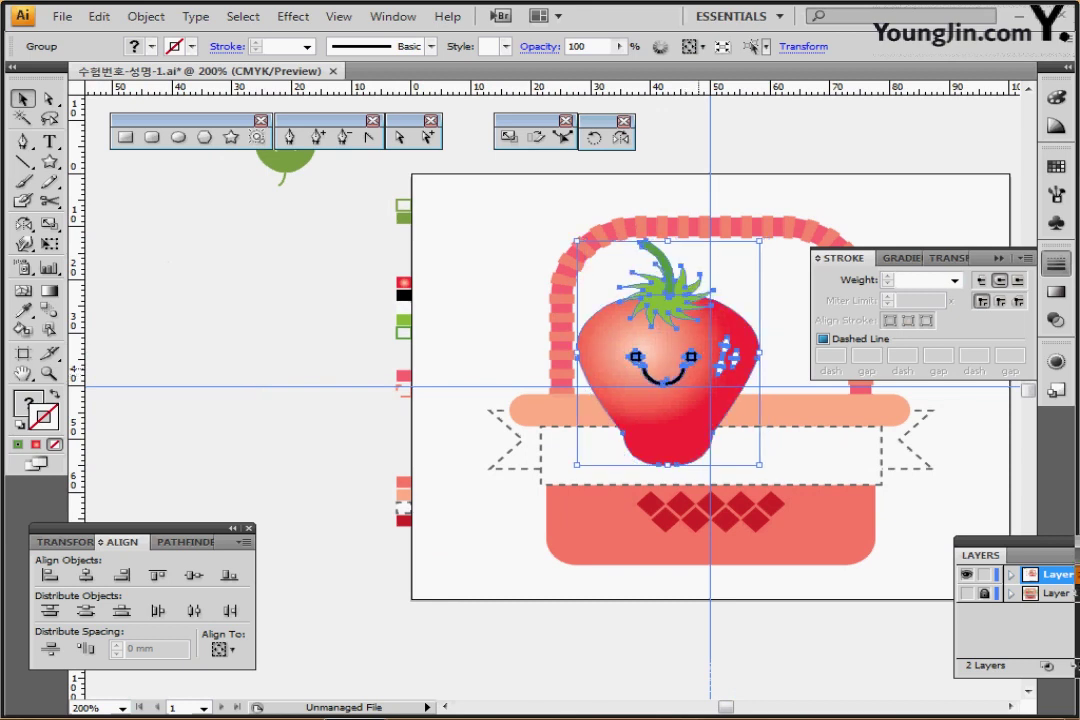
Step: Send the strawberry group to the back behind the basket rim and lower it slightly
key(ctrl+shift+[)
drag(717, 404, 561, 417)
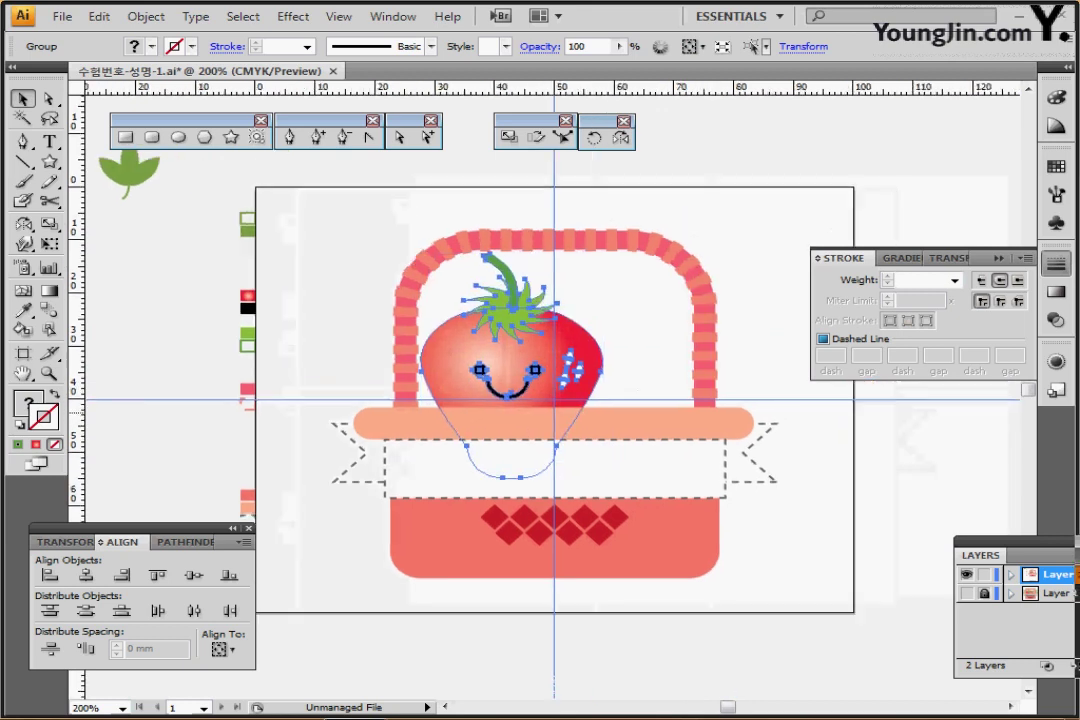
drag(528, 352, 527, 359)
key(ctrl+h)
key(Down)
key(Down)
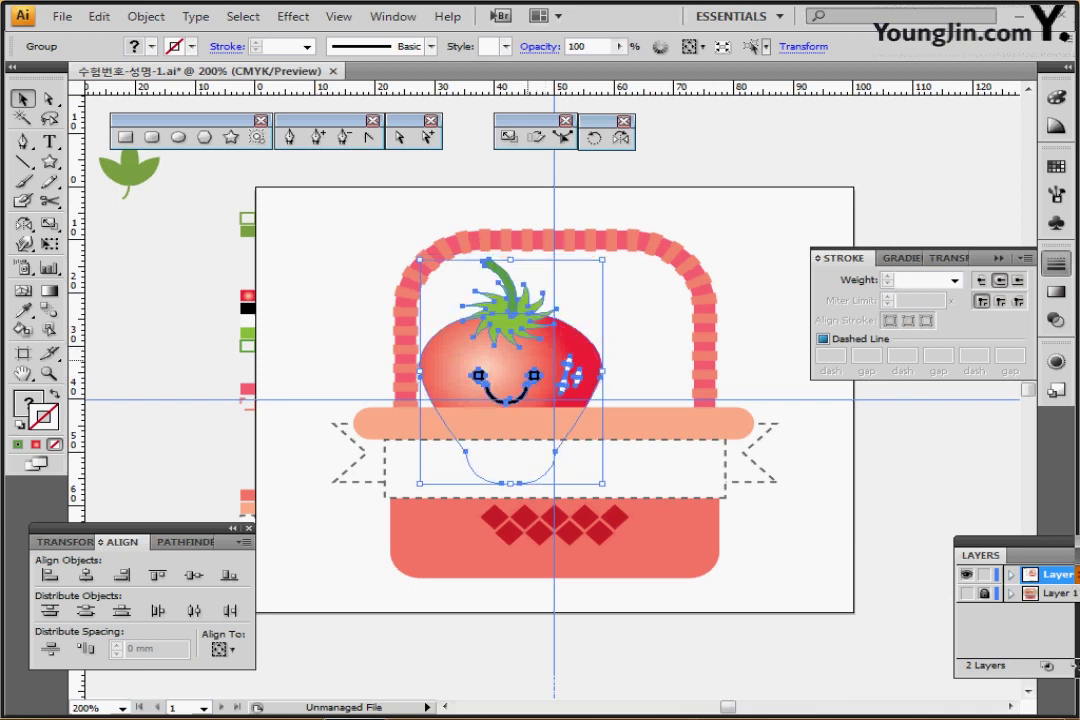
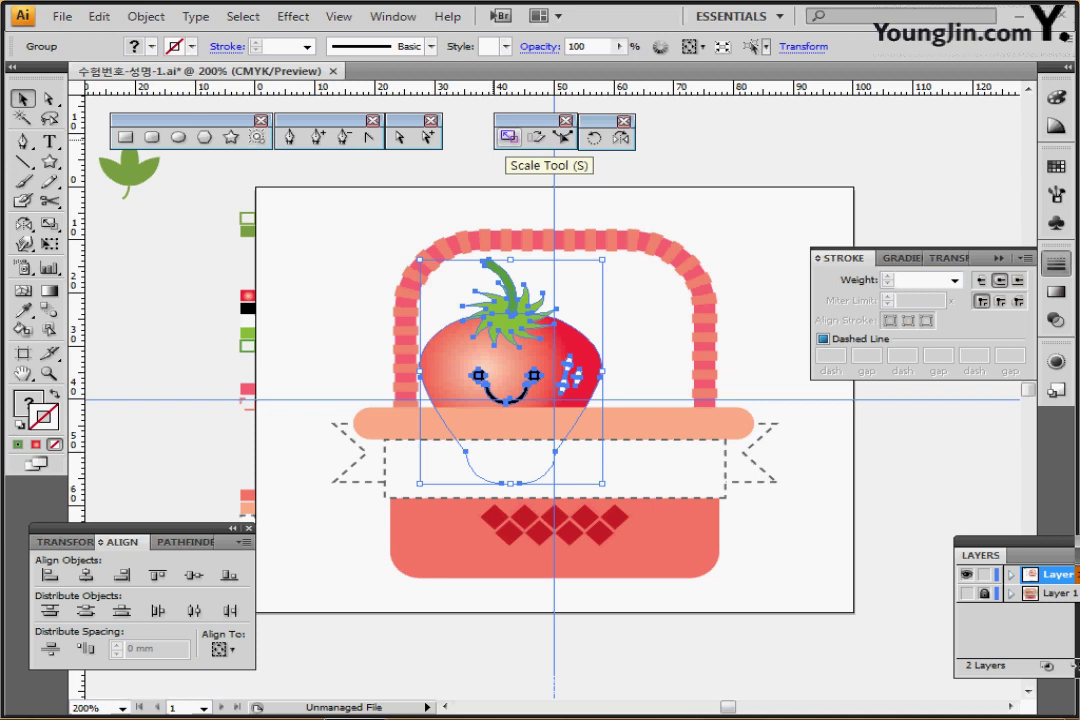
Step: Make a 70% uniformly scaled copy of the strawberry, place it at the right inside the handle and send it behind the large one
double_click(509, 137)
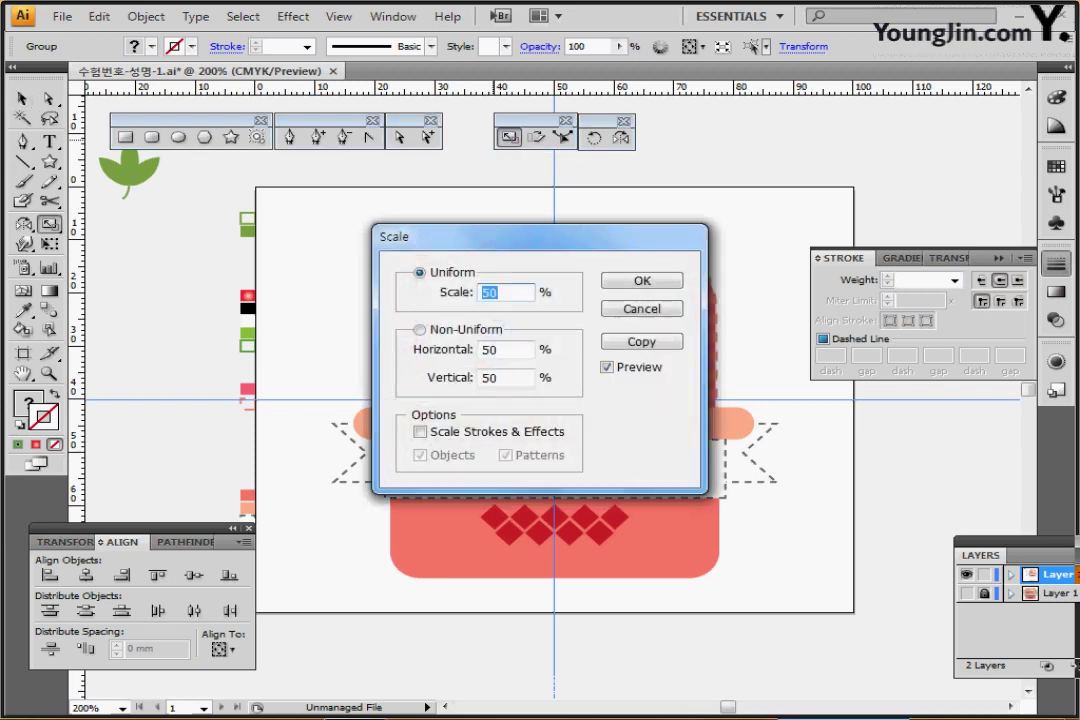
text(70)
key(Tab)
key(Return)
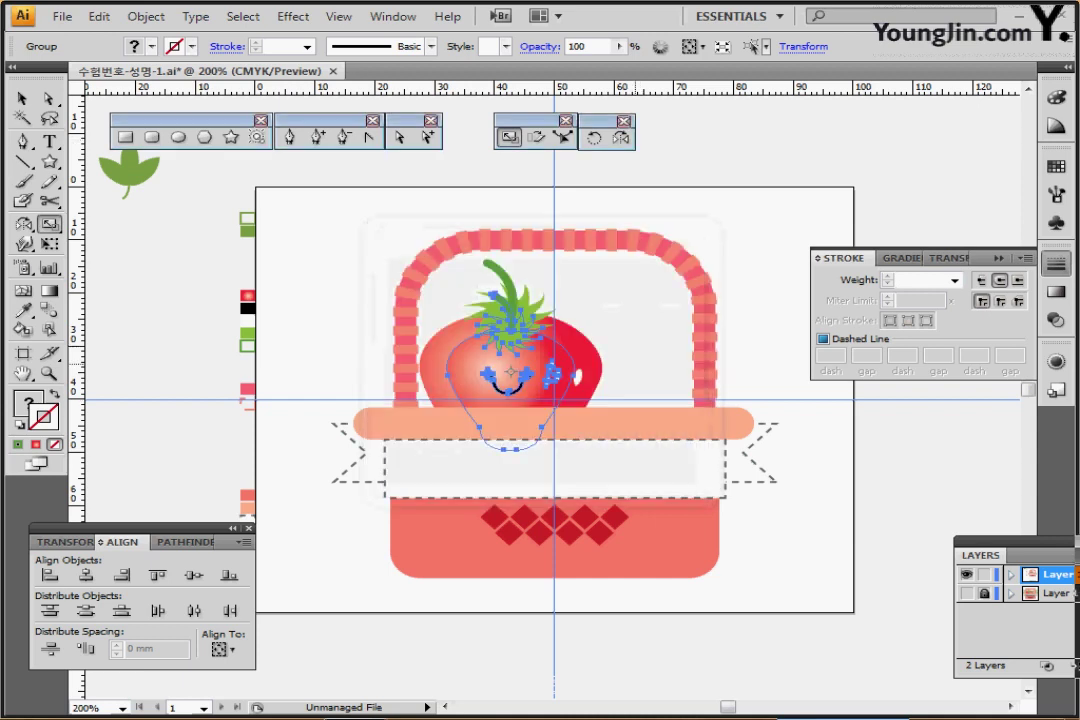
drag(544, 370, 631, 376)
key(ctrl+[)
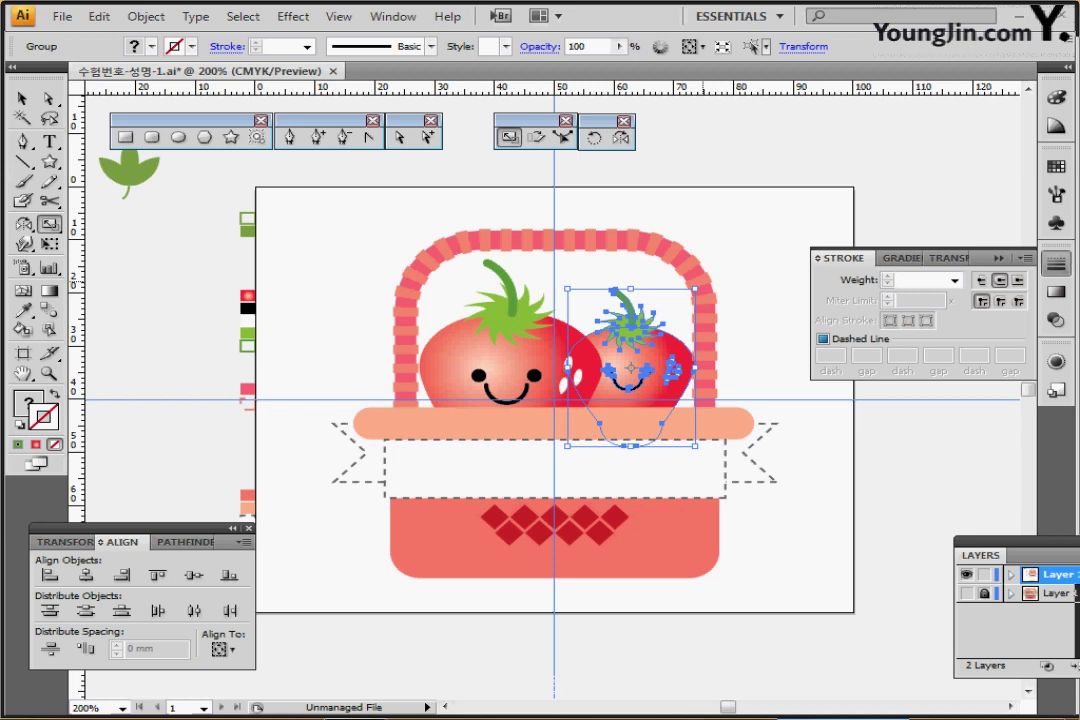
Step: Rotate the small strawberry slightly clockwise and deselect it
drag(702, 284, 713, 300)
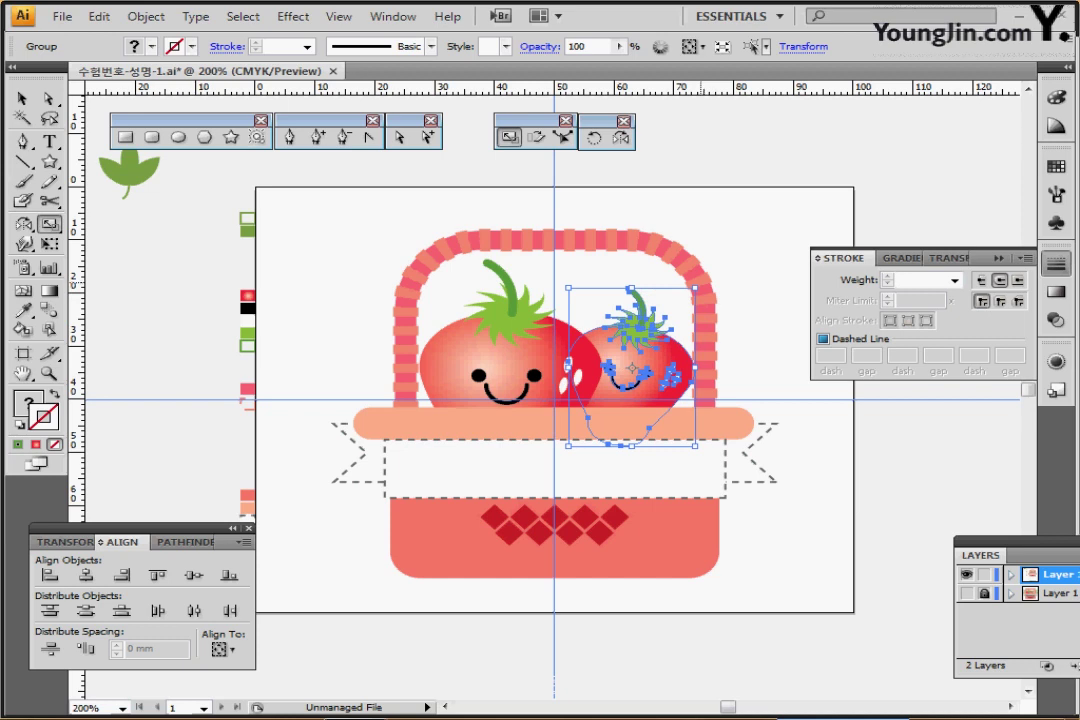
drag(700, 280, 705, 292)
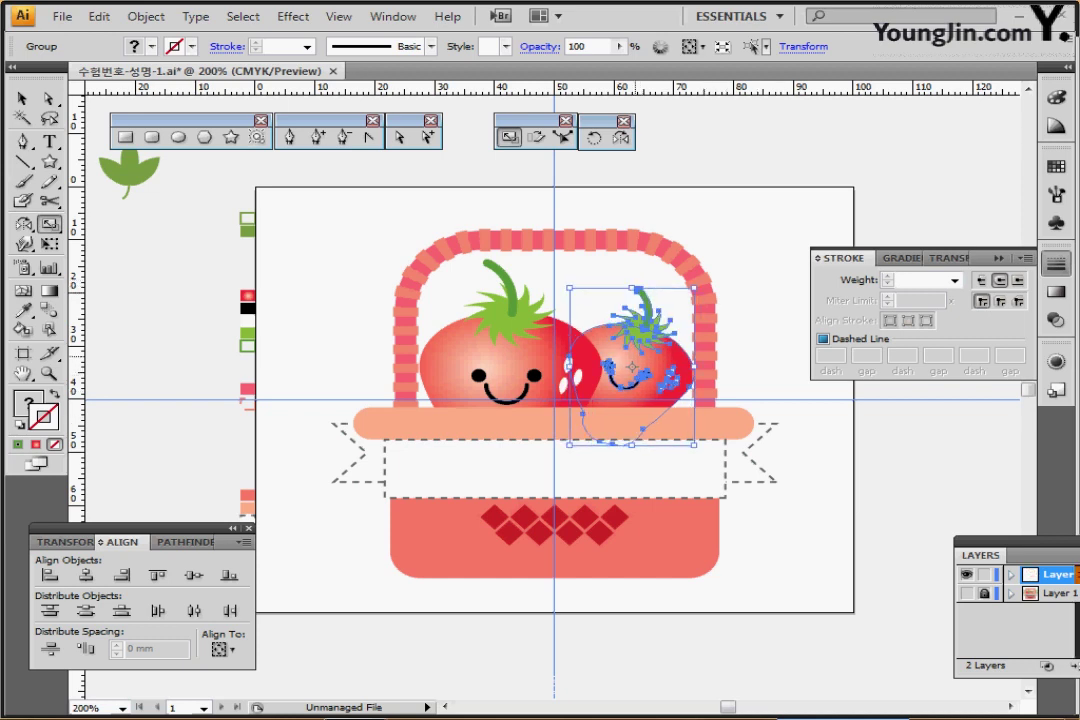
key(ctrl+shift+a)
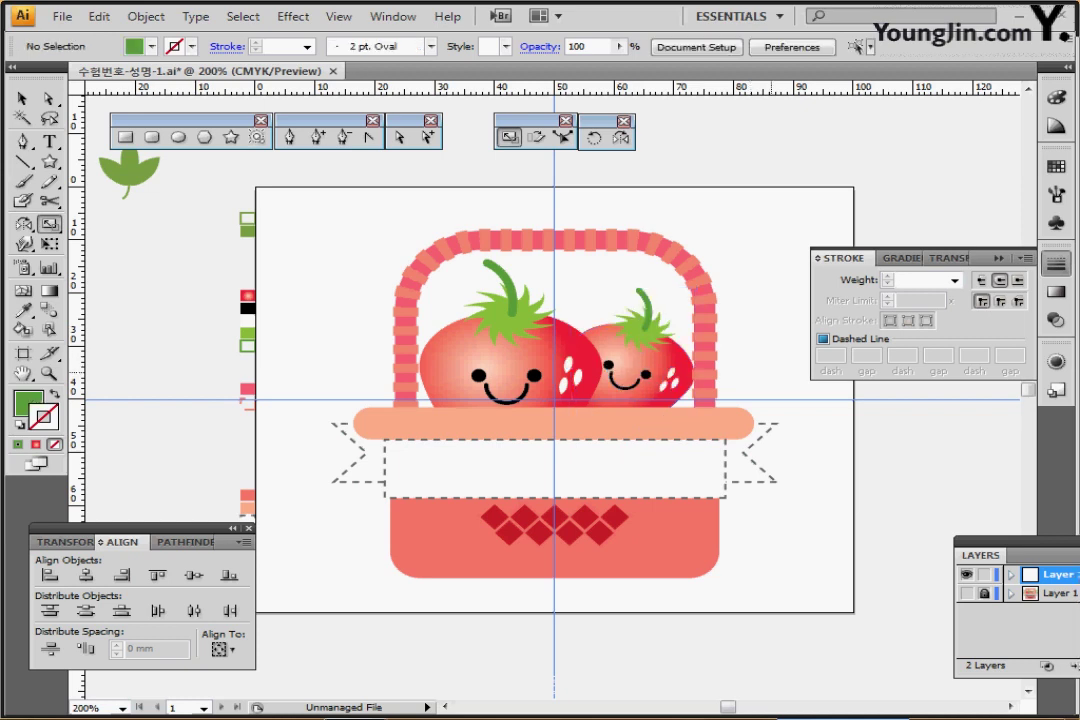
Step: Create an ellipse 3 mm wide and 9 mm high beside the basket handle, filled with the darker green of the solid sample square
drag(525, 434, 492, 423)
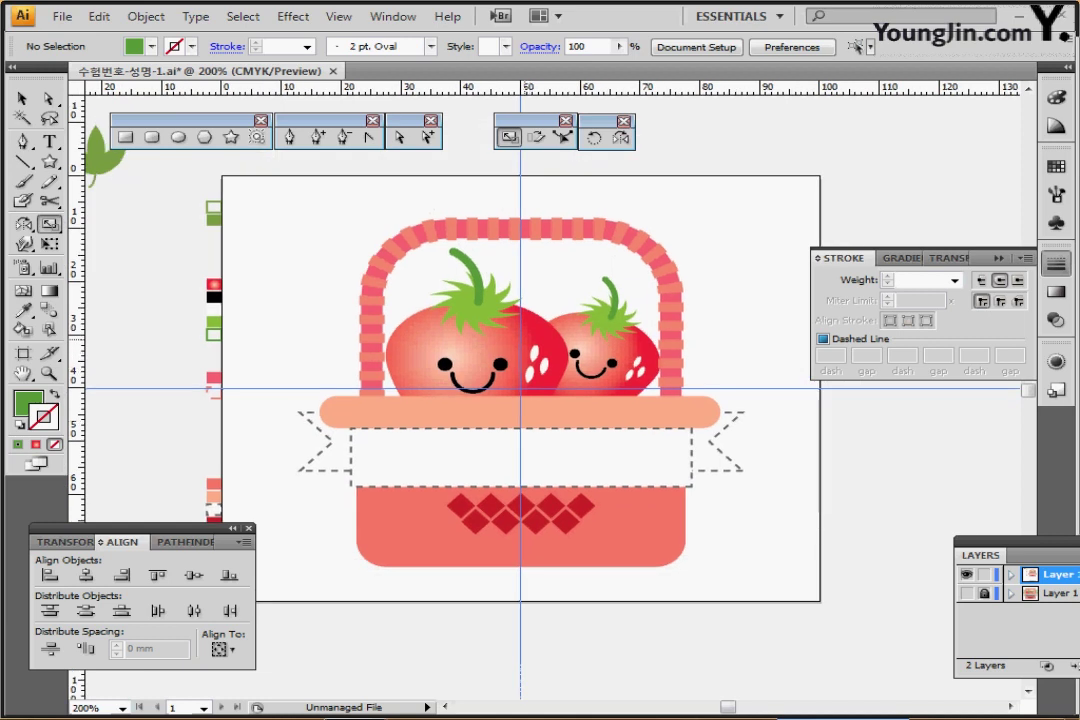
drag(513, 373, 530, 356)
ctrl+click(231, 203)
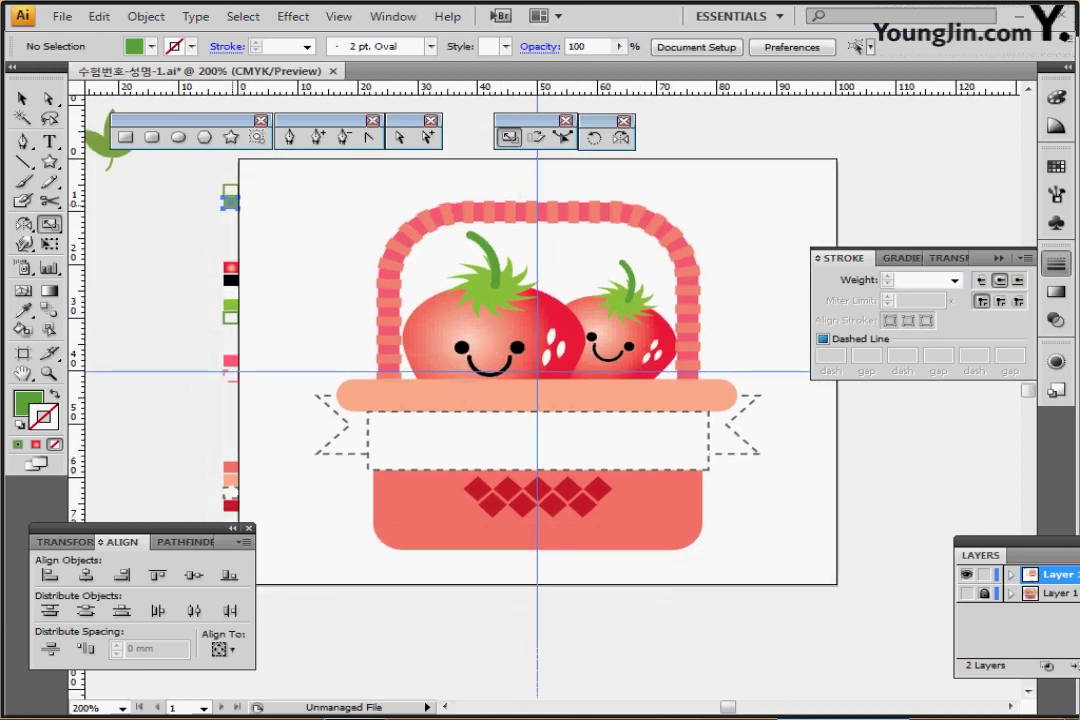
scroll(359, 248, up, 2)
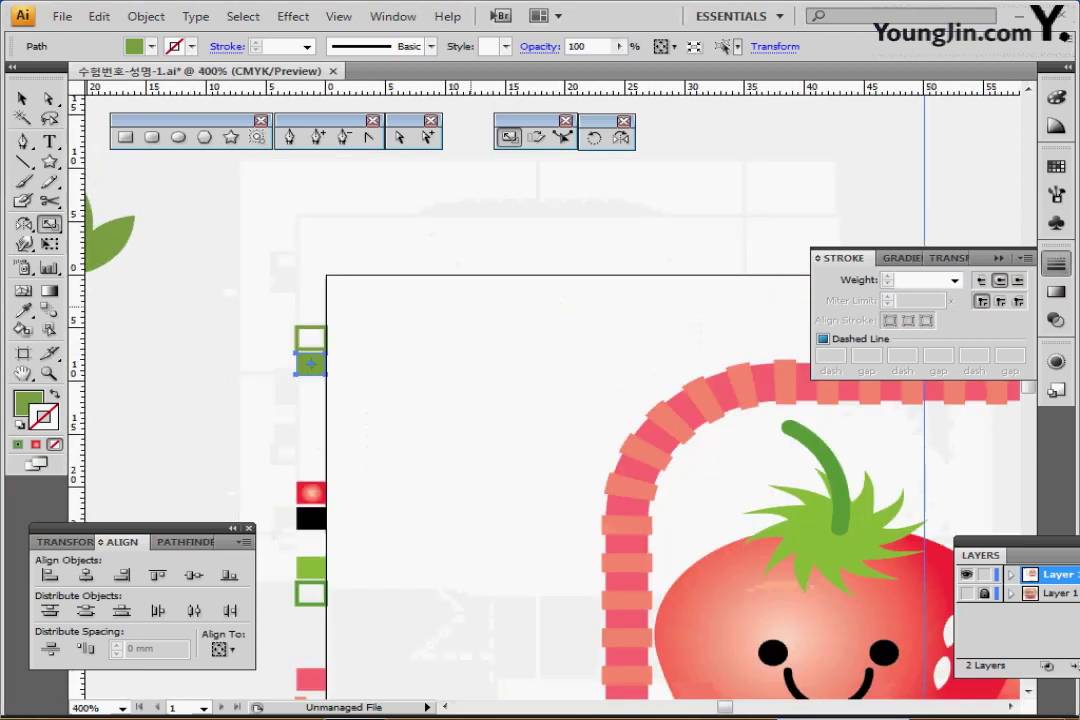
drag(585, 418, 396, 265)
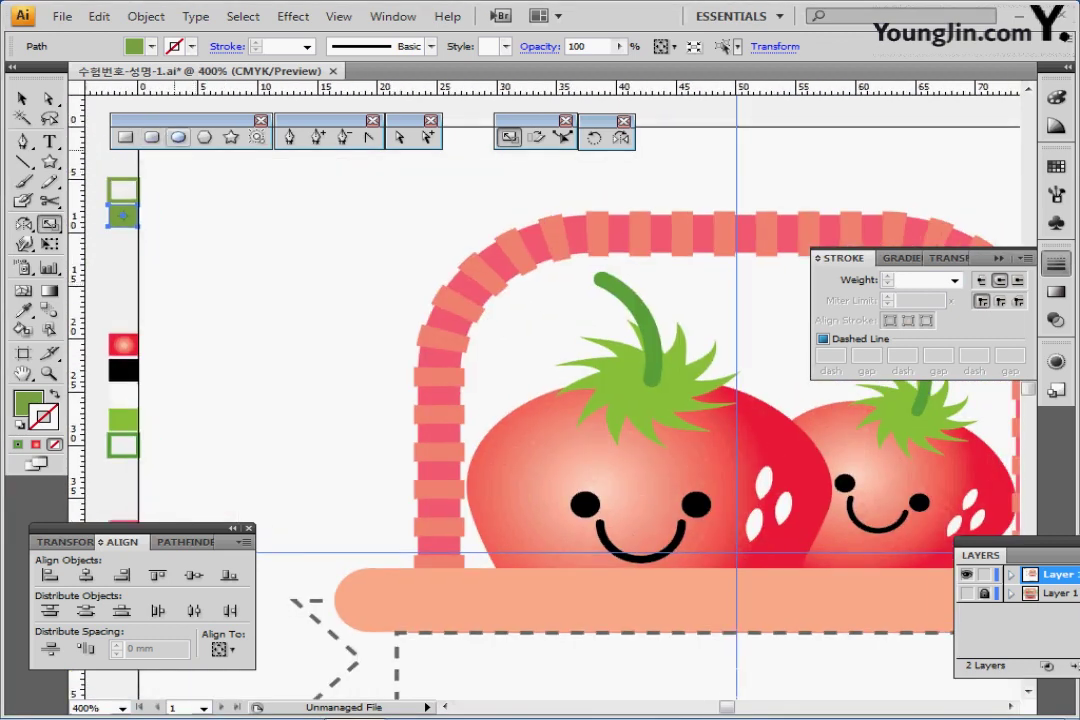
click(178, 137)
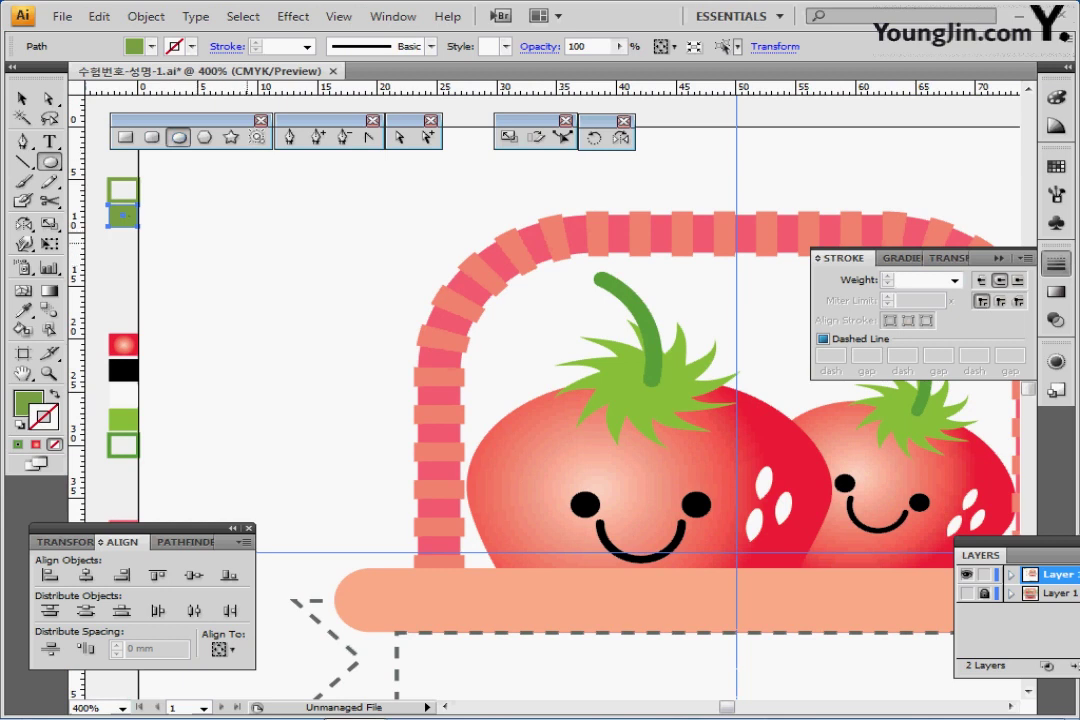
click(247, 231)
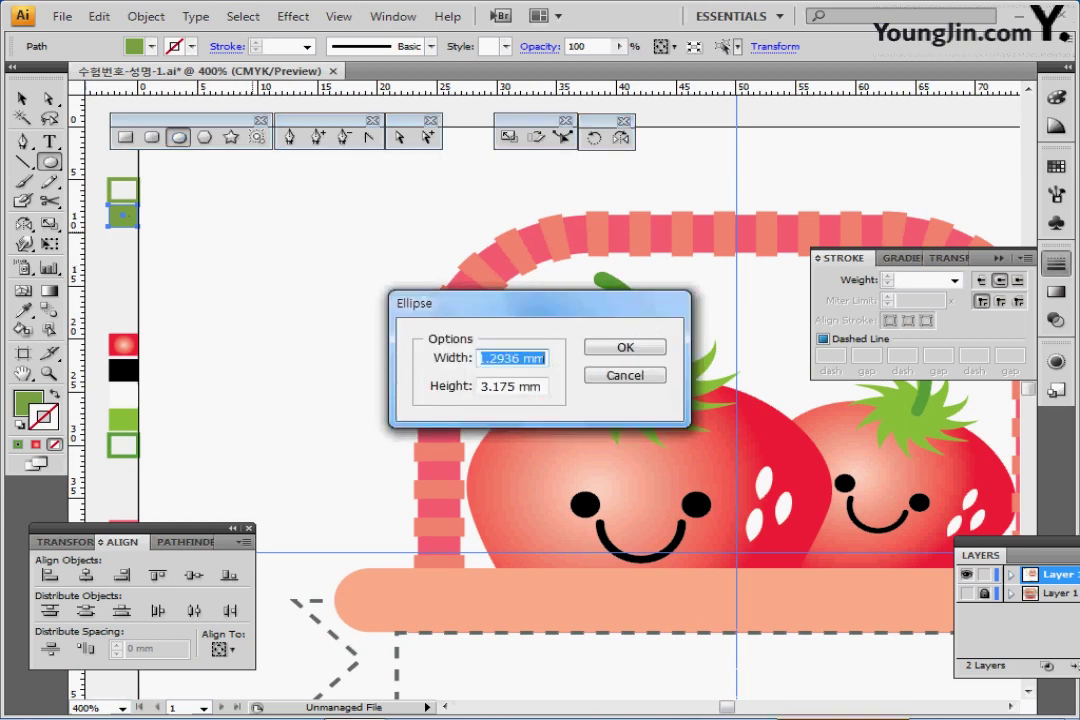
text(3)
key(Tab)
text(9)
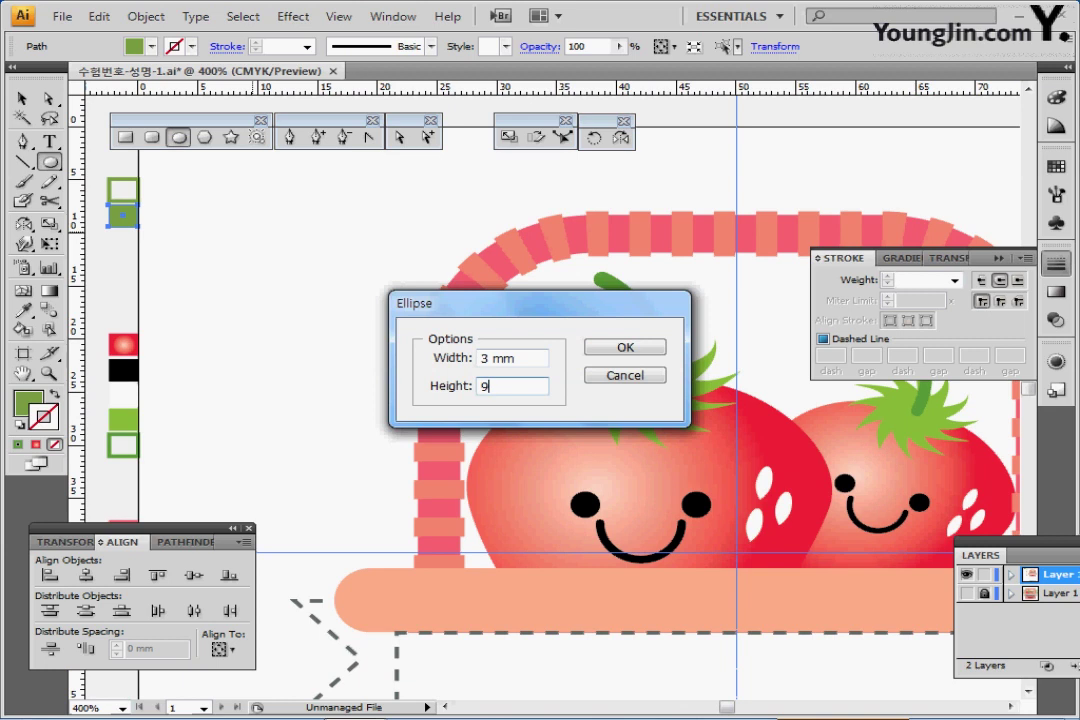
key(Return)
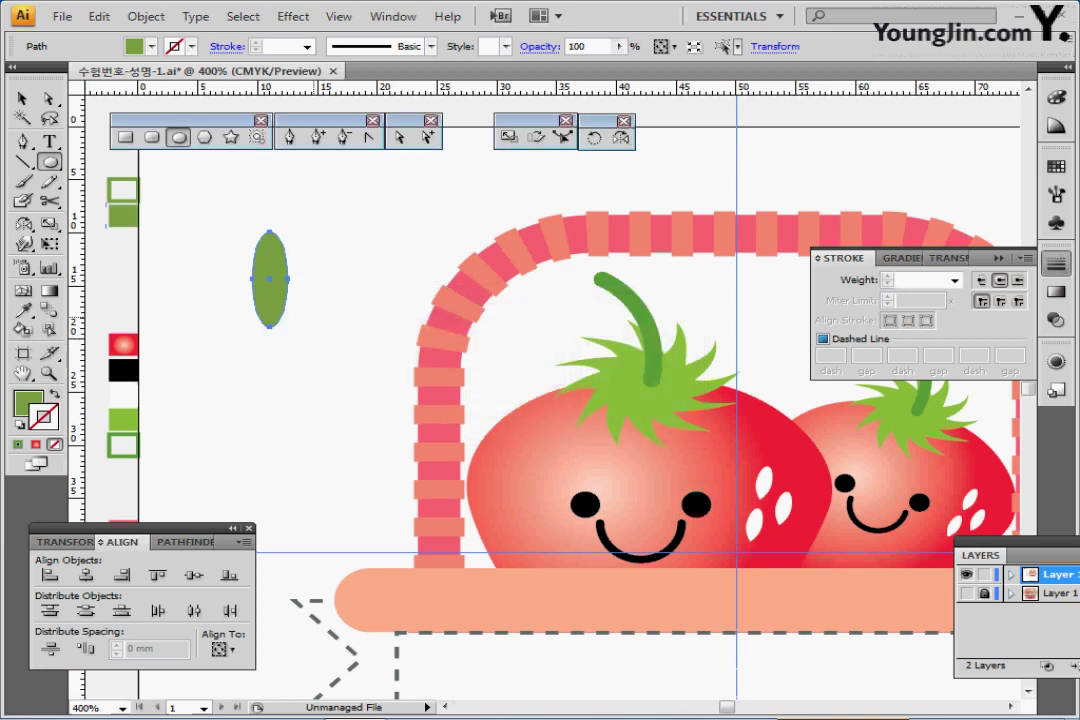
Step: Convert the green ellipse's top anchor to a corner point to form a pointed leaf tip, and select the whole leaf
ctrl+click(347, 343)
ctrl+click(347, 343)
ctrl+click(557, 403)
drag(628, 369, 231, 414)
scroll(555, 400, left, 2)
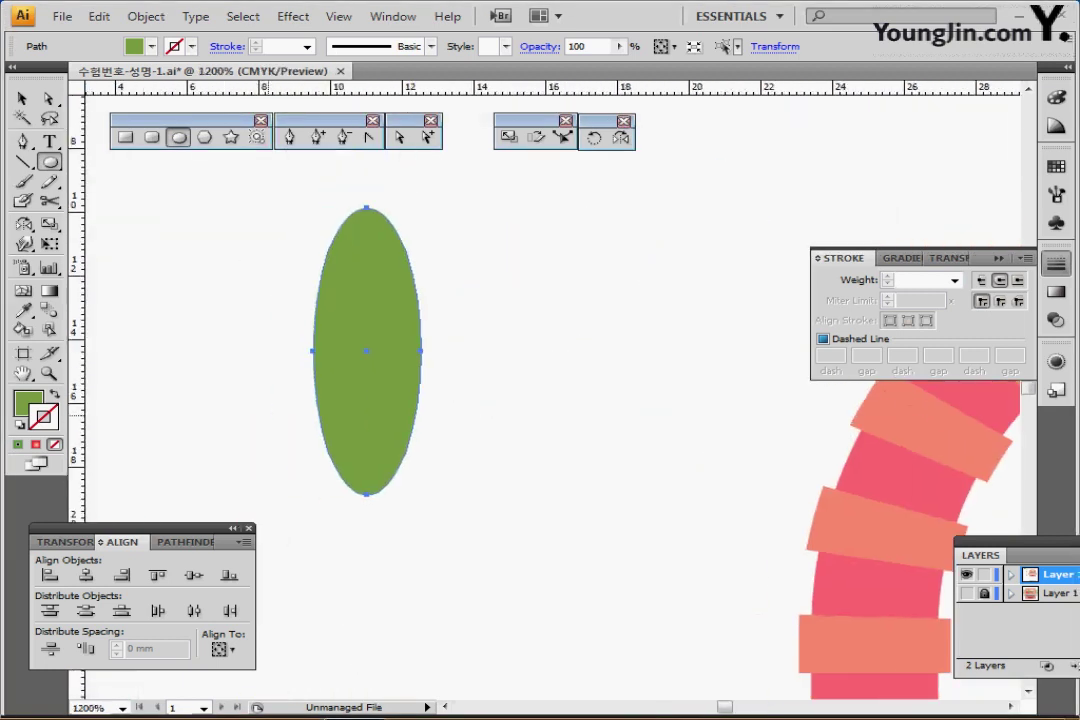
scroll(555, 400, left, 1)
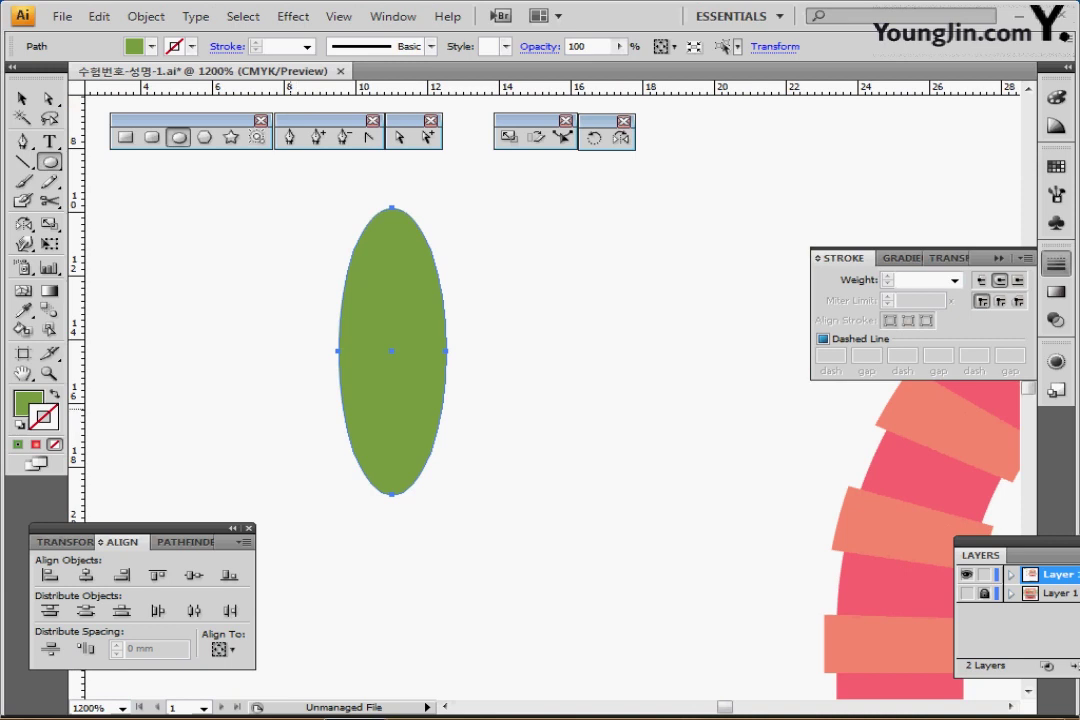
key(shift+c)
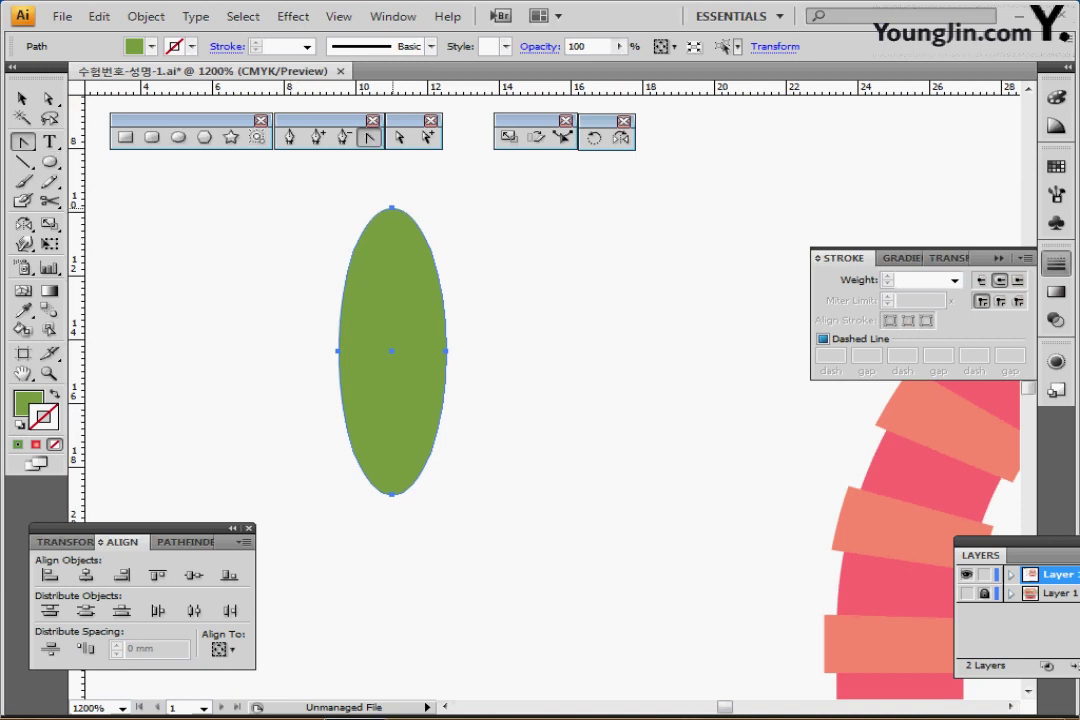
click(391, 208)
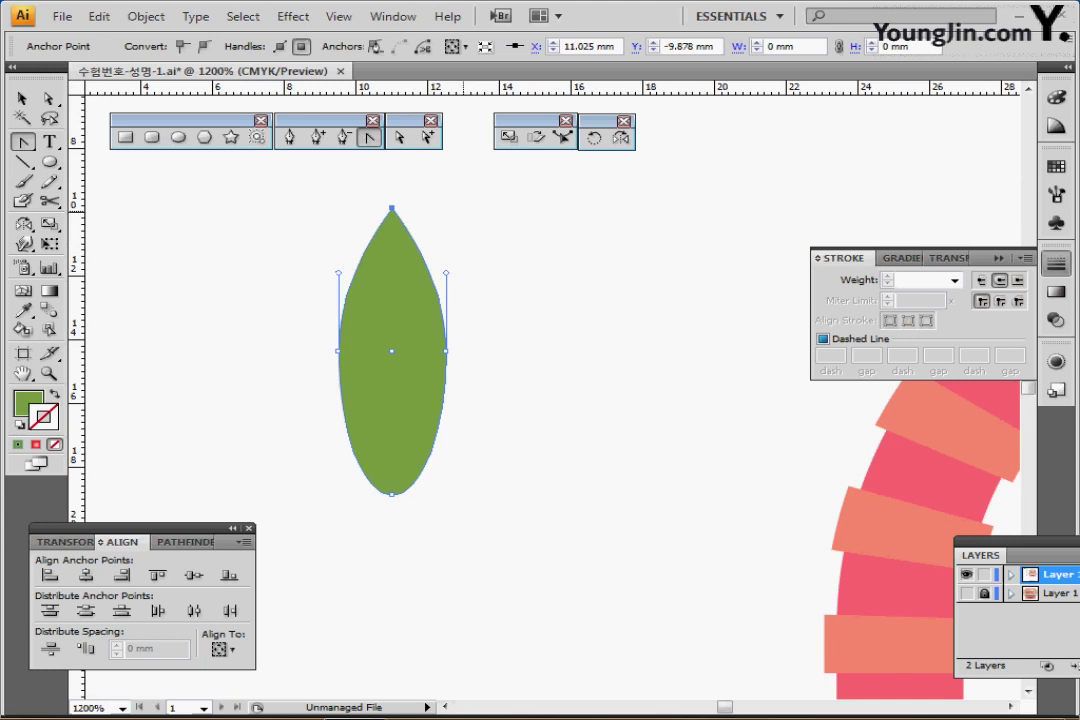
key(ctrl)
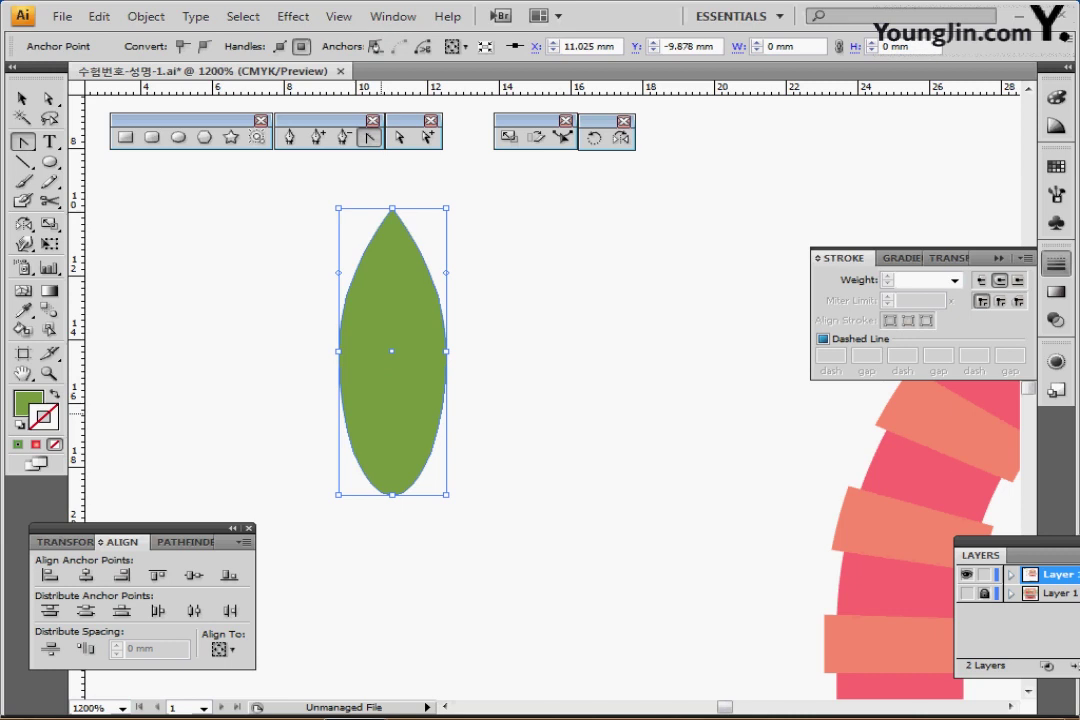
ctrl+click(381, 414)
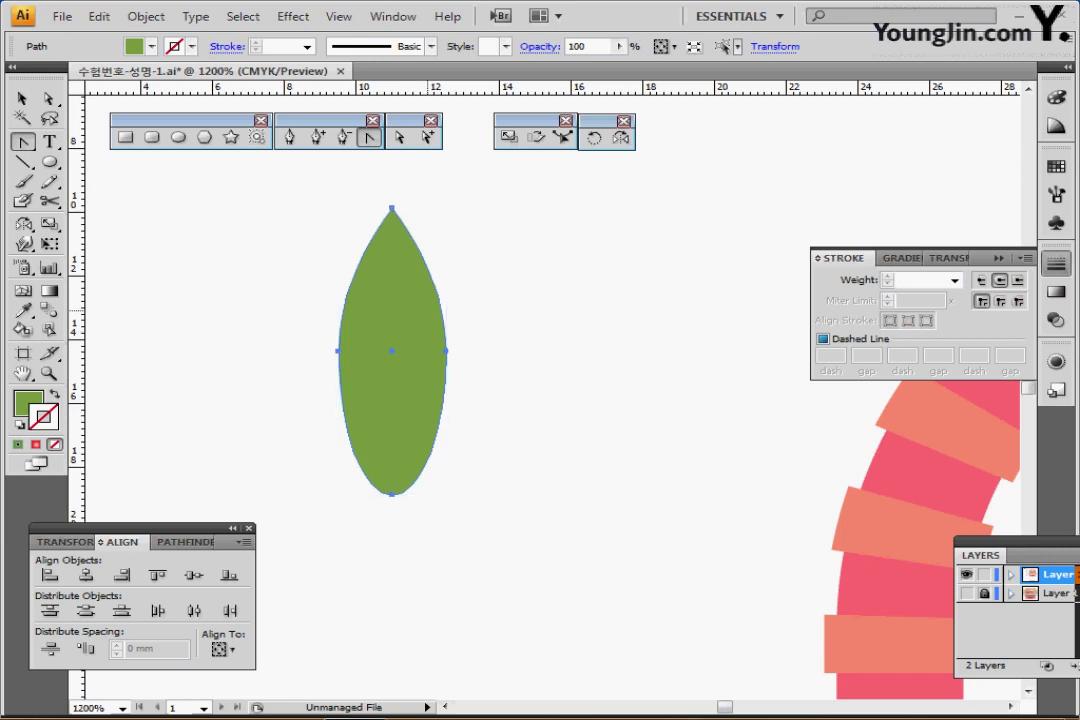
Step: Make a non-uniformly scaled copy of the leaf at 100% horizontal and 80% vertical, with its bottom anchor as the origin
mouse_move(424, 314)
mouse_down()
mouse_move(381, 322)
mouse_move(405, 314)
mouse_up()
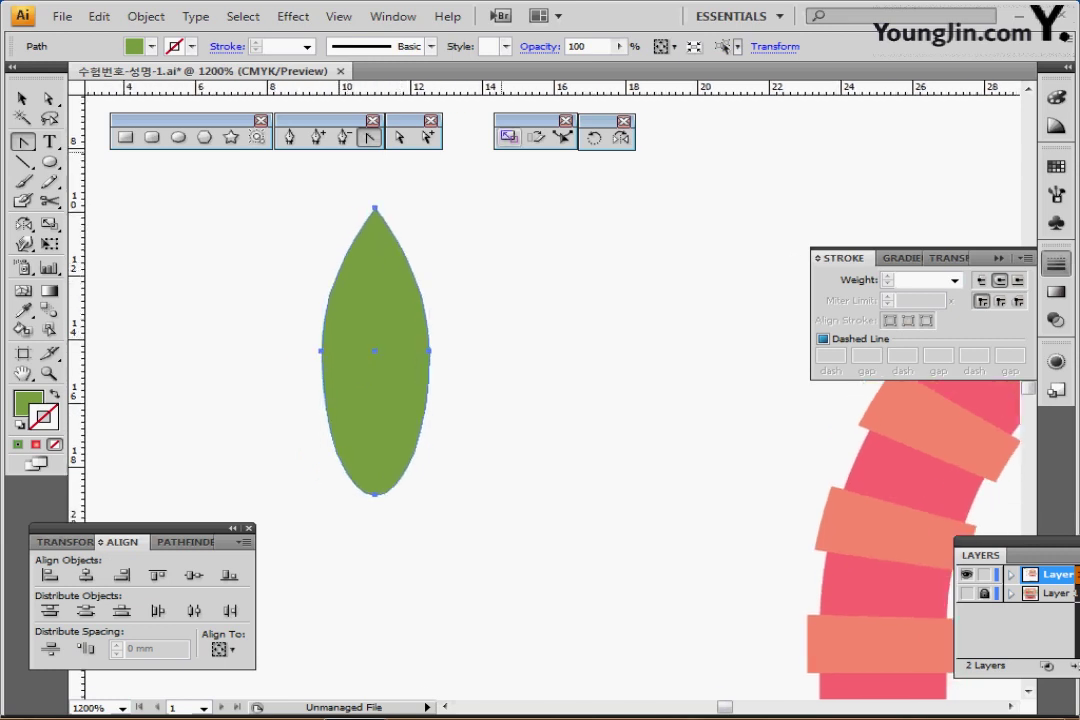
click(509, 137)
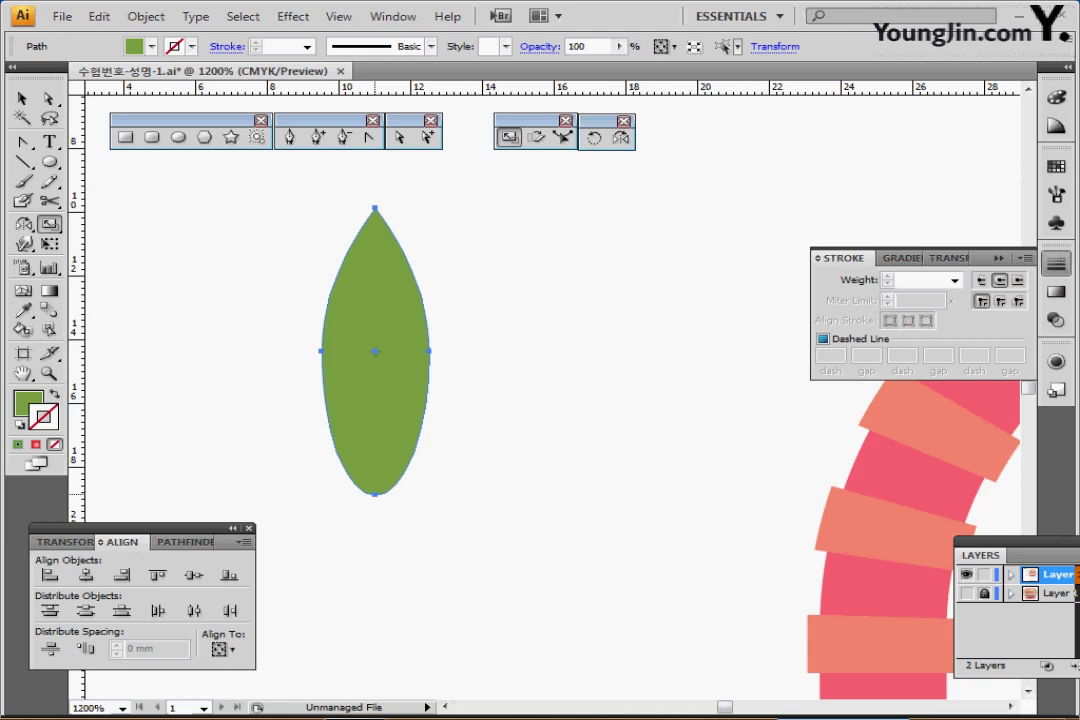
alt+click(375, 494)
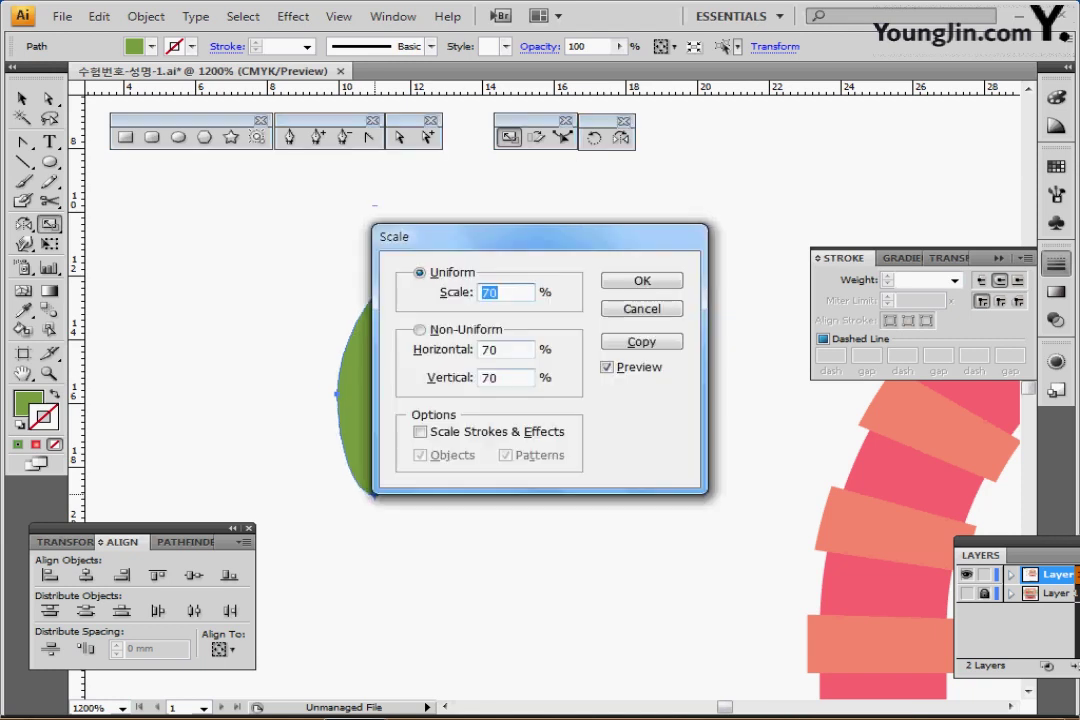
drag(450, 236, 564, 288)
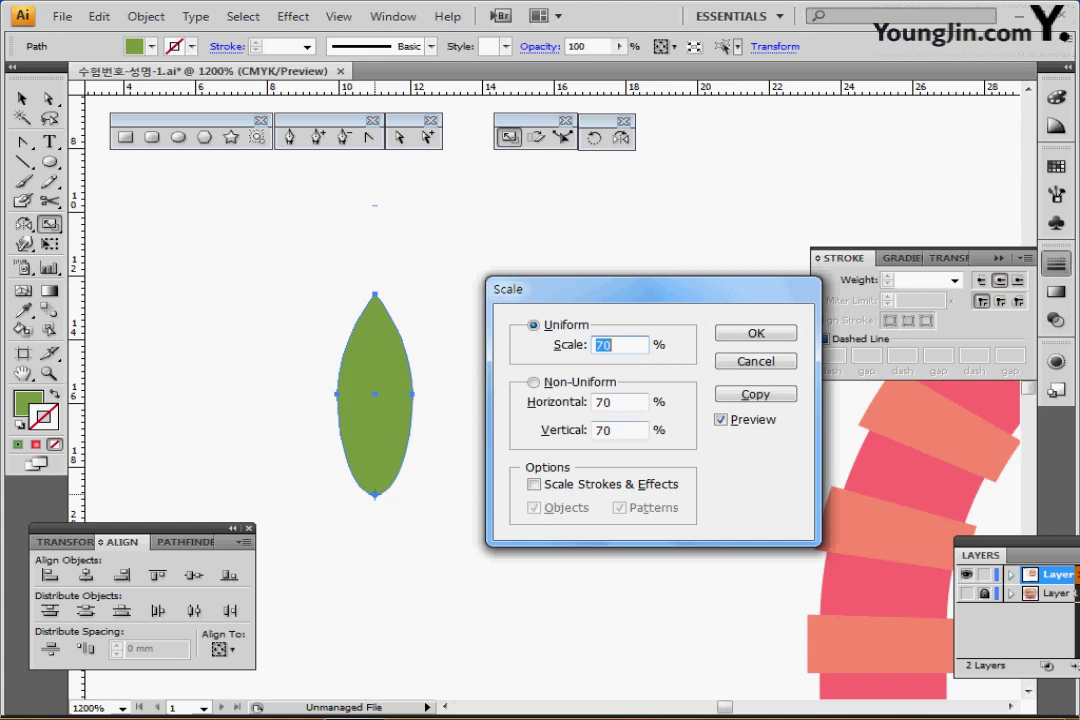
click(534, 382)
text(100)
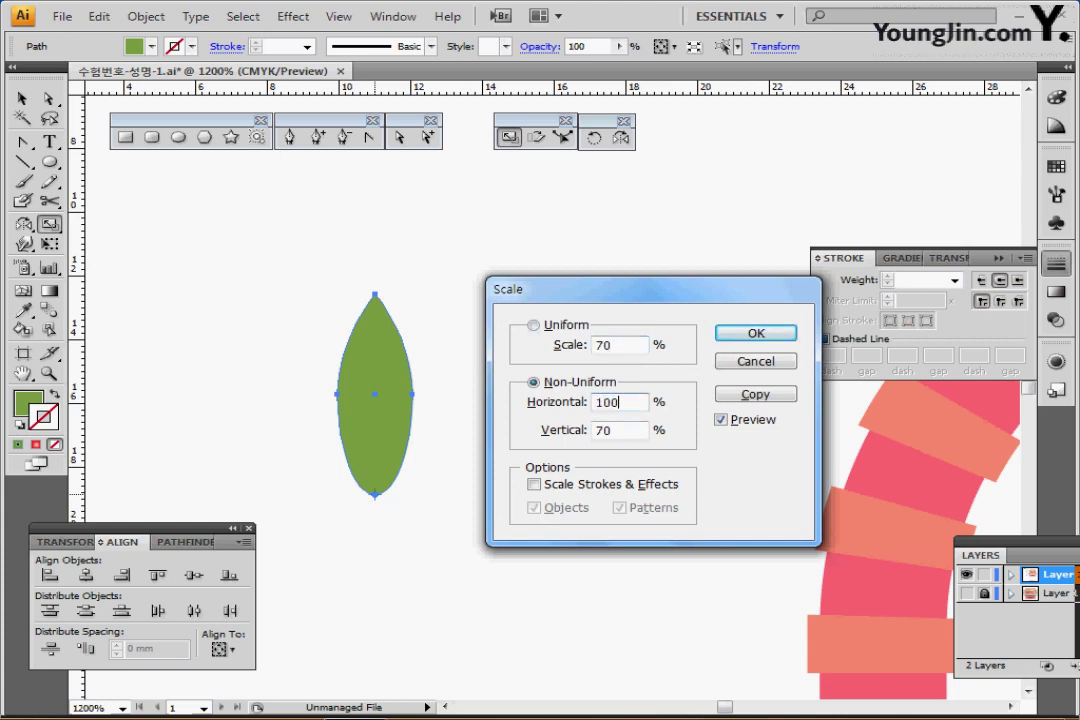
key(Tab)
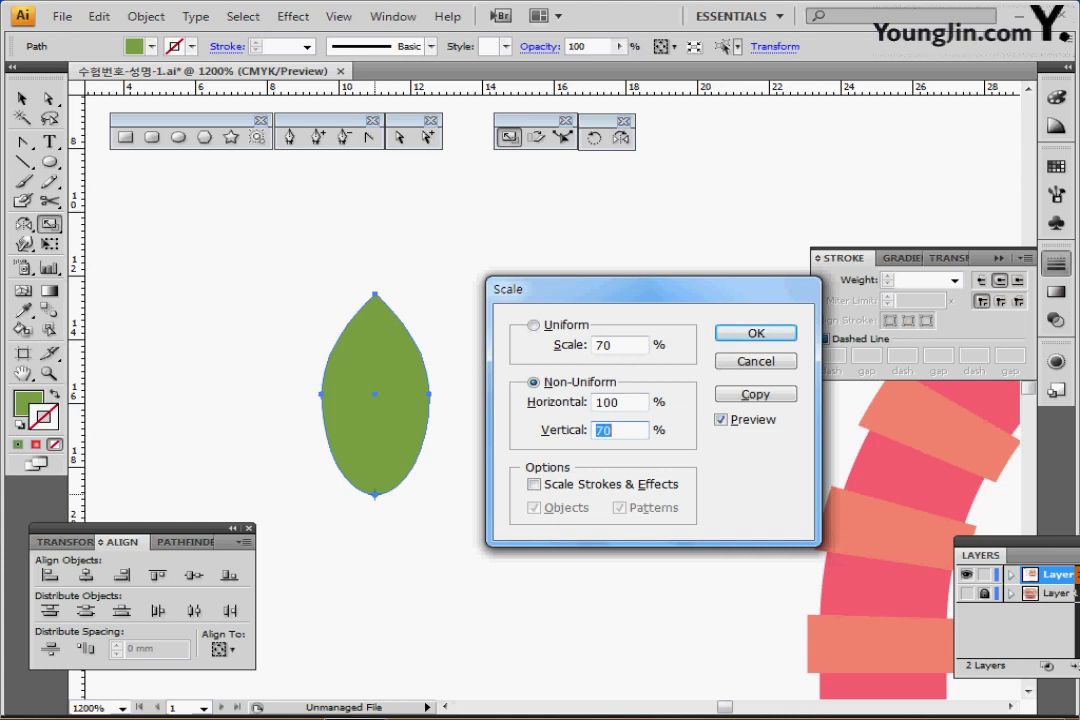
text(80)
click(756, 394)
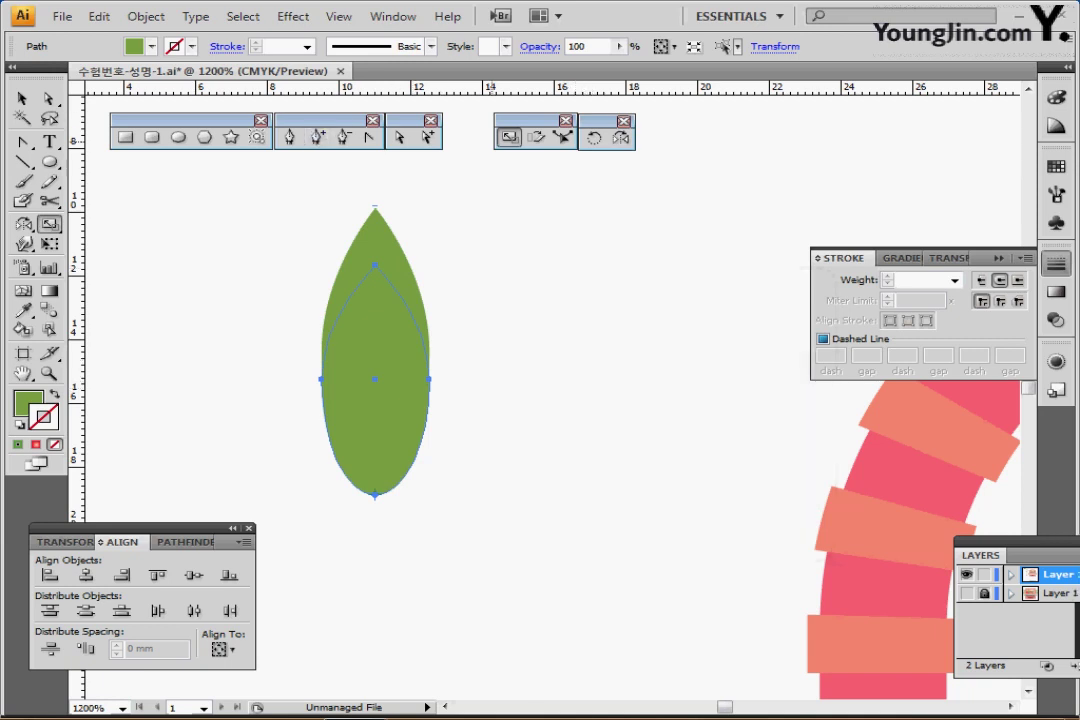
Step: Rotate the shorter leaf copy 45° about its bottom anchor so it fans out to the left of the tall leaf
key(r)
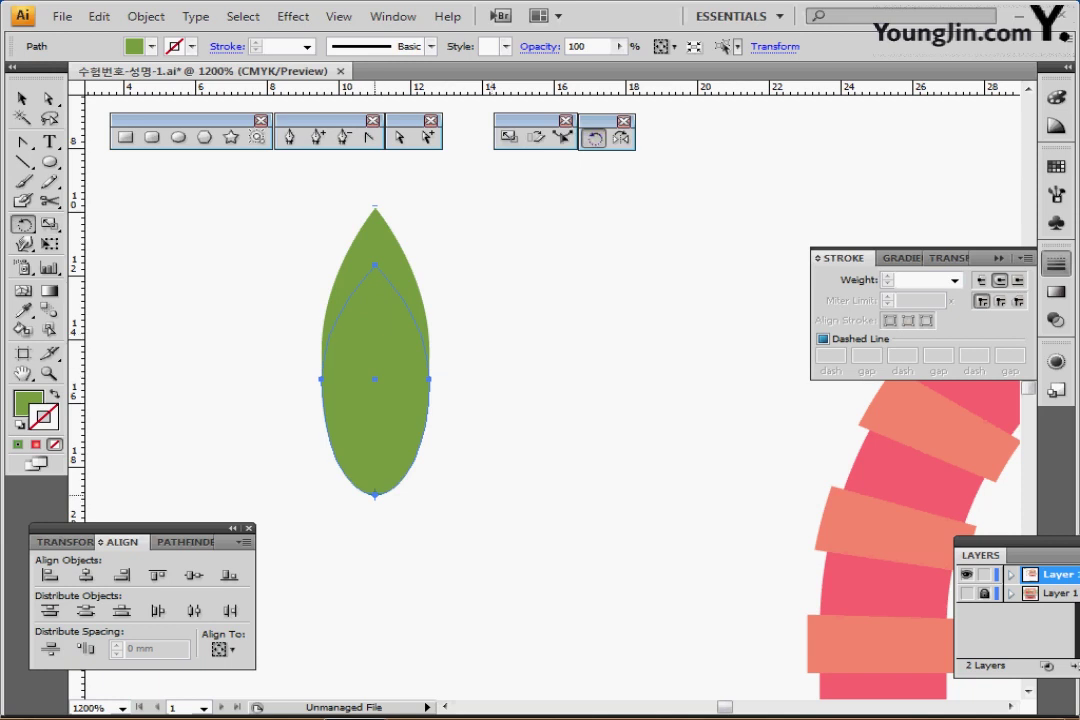
alt+click(374, 494)
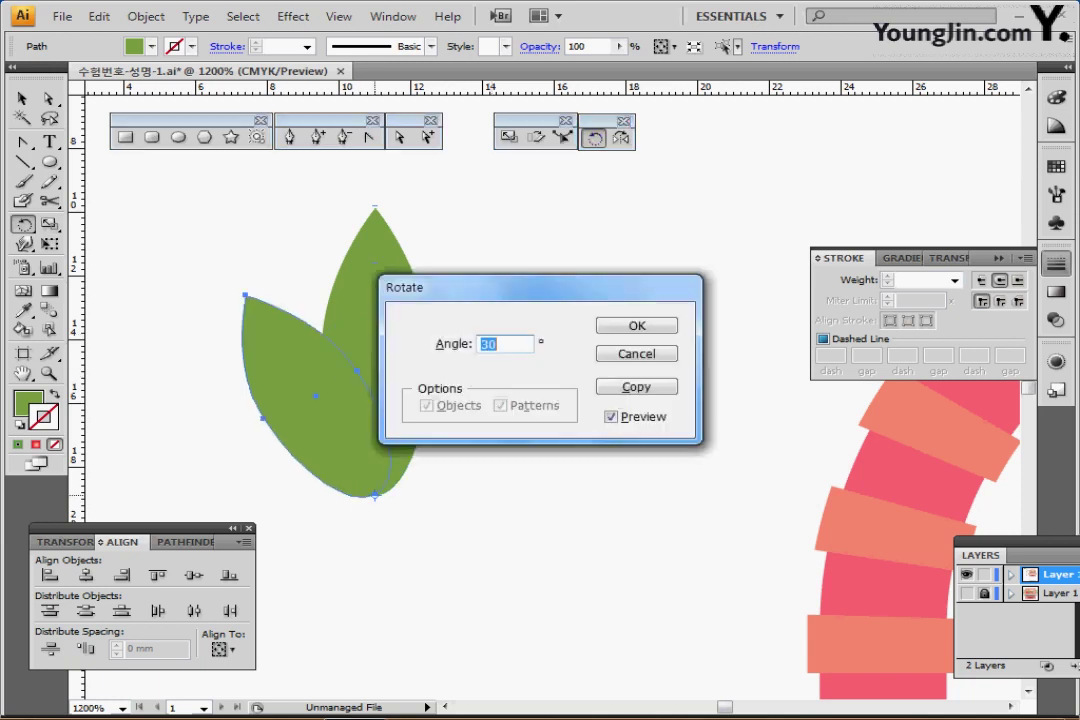
text(45)
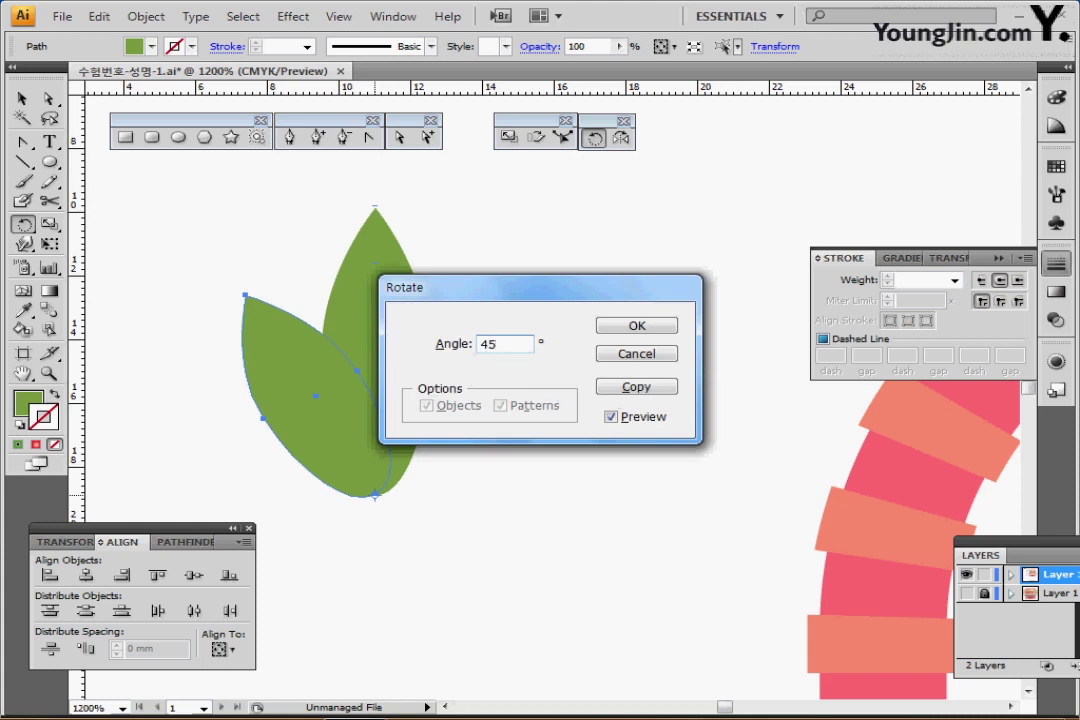
key(Return)
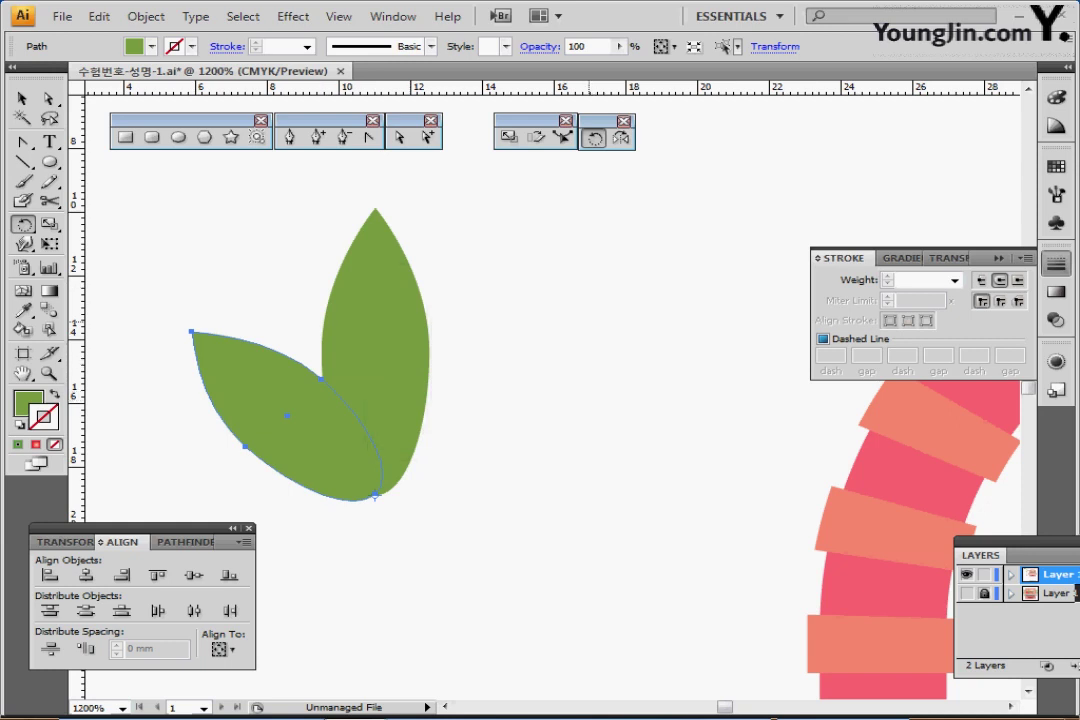
Step: Reflect a copy of the tilted leaf across the vertical axis through the shared base point and deselect it
click(621, 138)
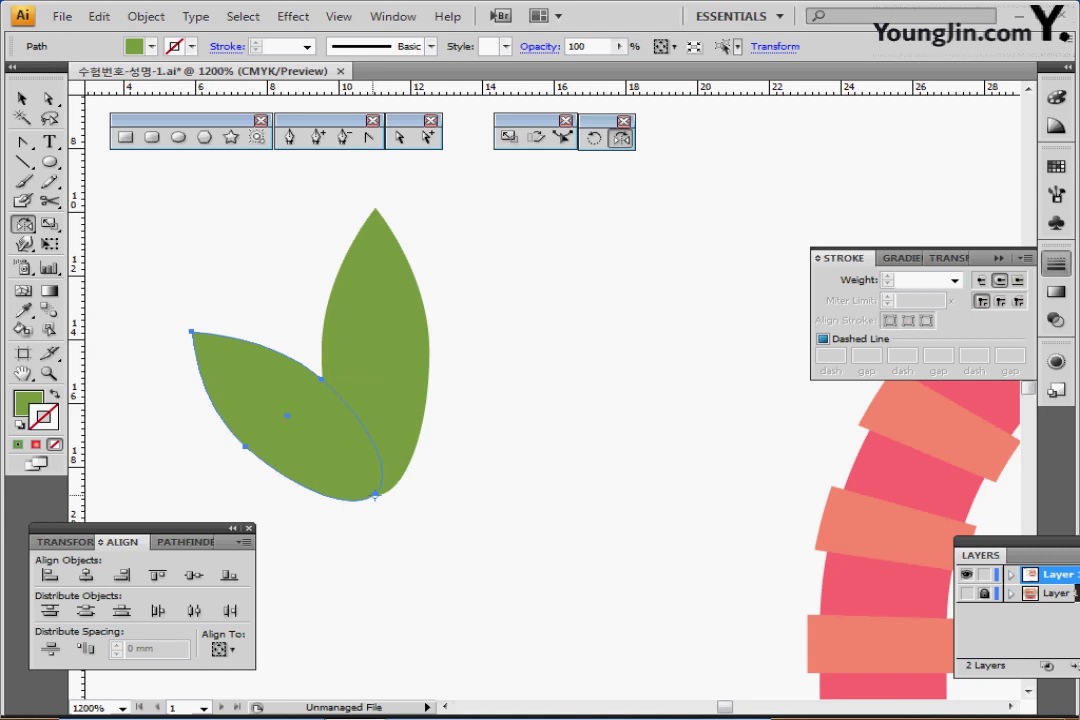
alt+click(375, 495)
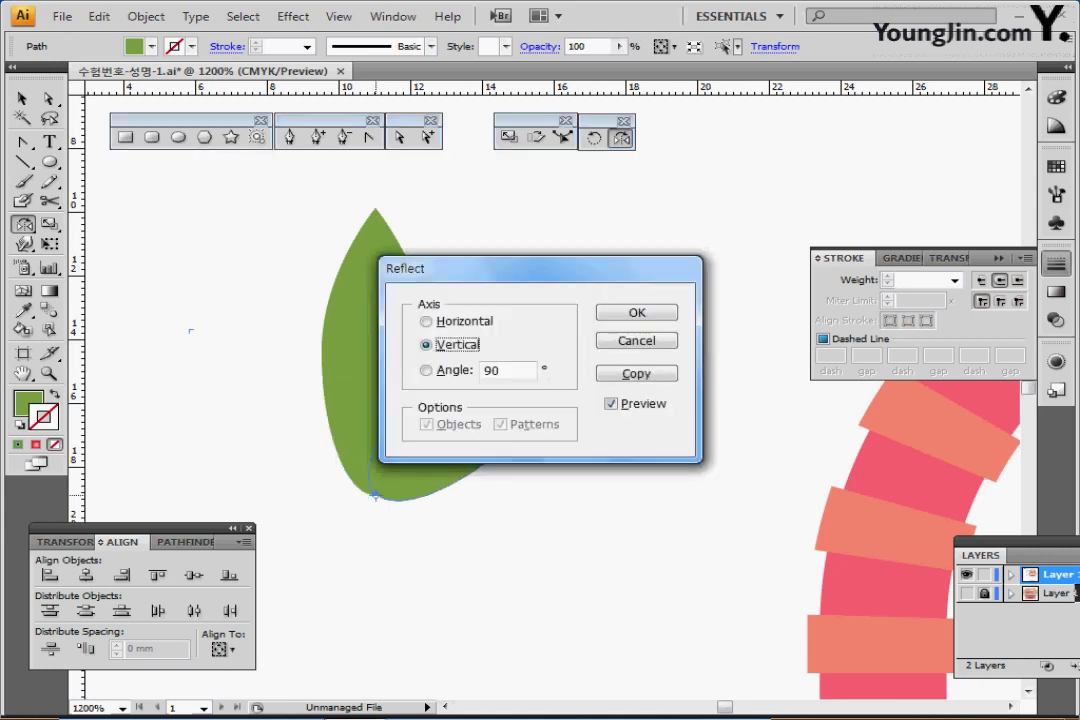
click(634, 374)
key(ctrl+shift+a)
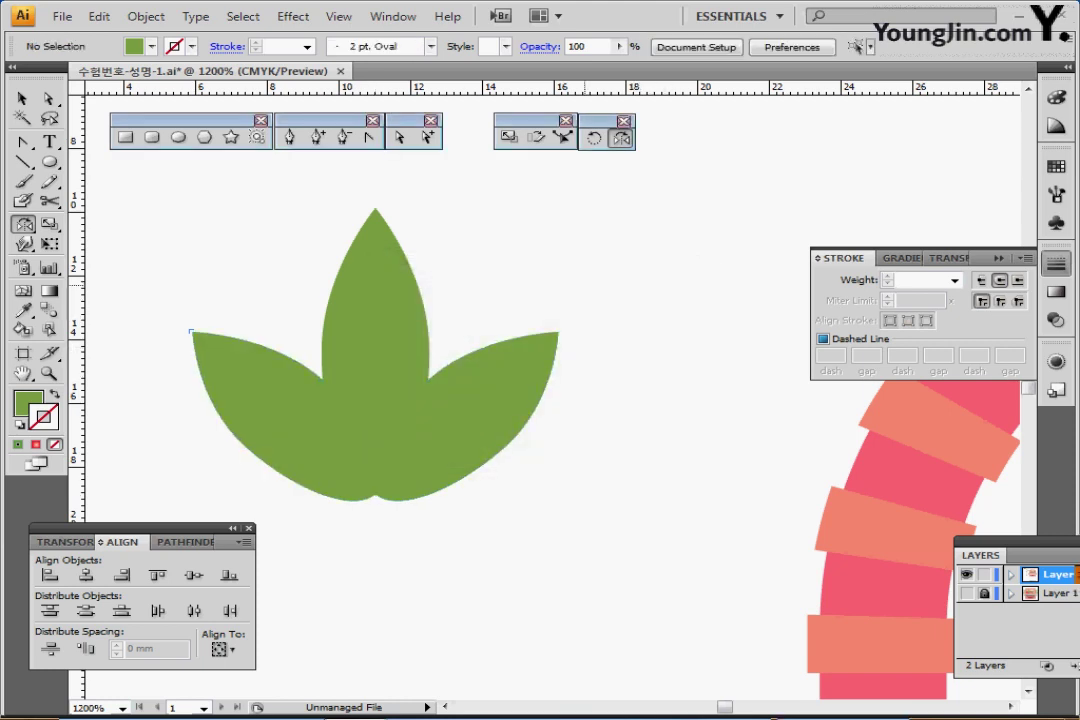
Step: Select the three overlapping leaves and unite them into a single shape
drag(600, 269, 170, 467)
drag(600, 466, 600, 466)
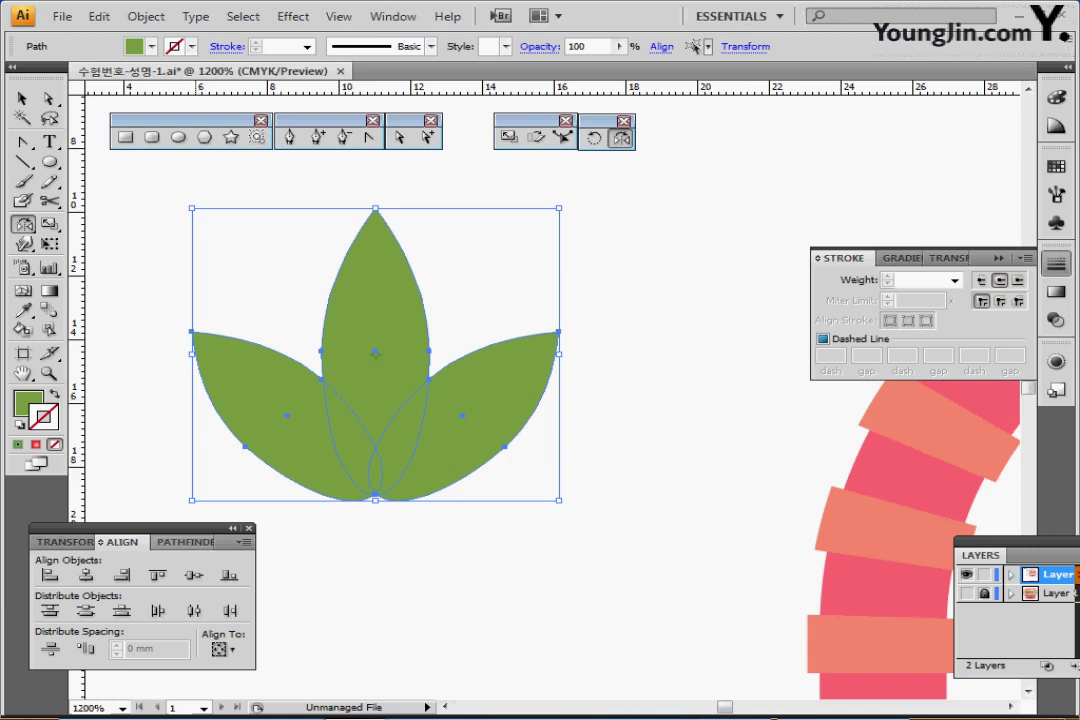
click(183, 542)
click(49, 577)
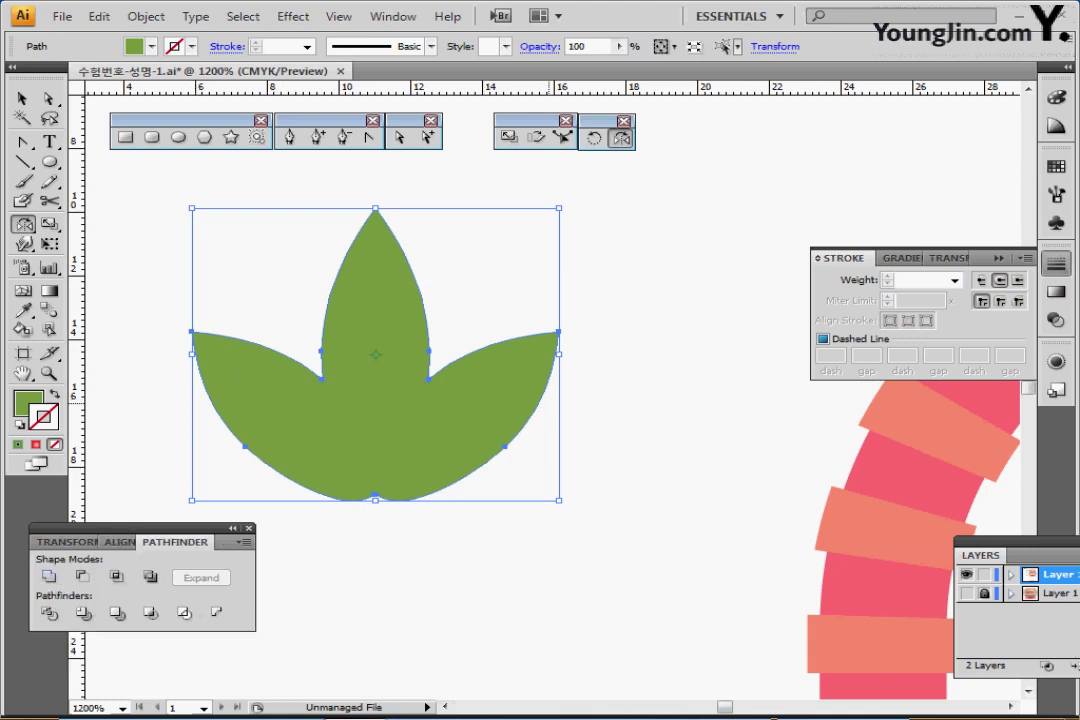
click(48, 577)
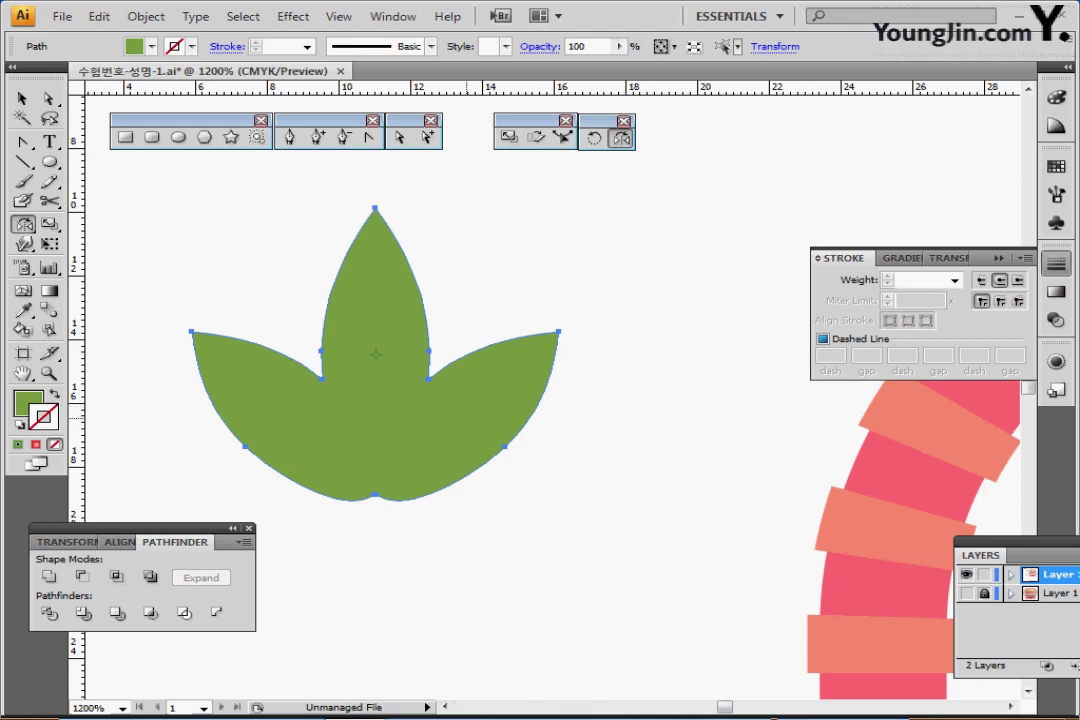
Step: Draw a short arc from the base of the united leaf, curving down to the left as its stem
key(ctrl+minus)
scroll(402, 354, right, 1)
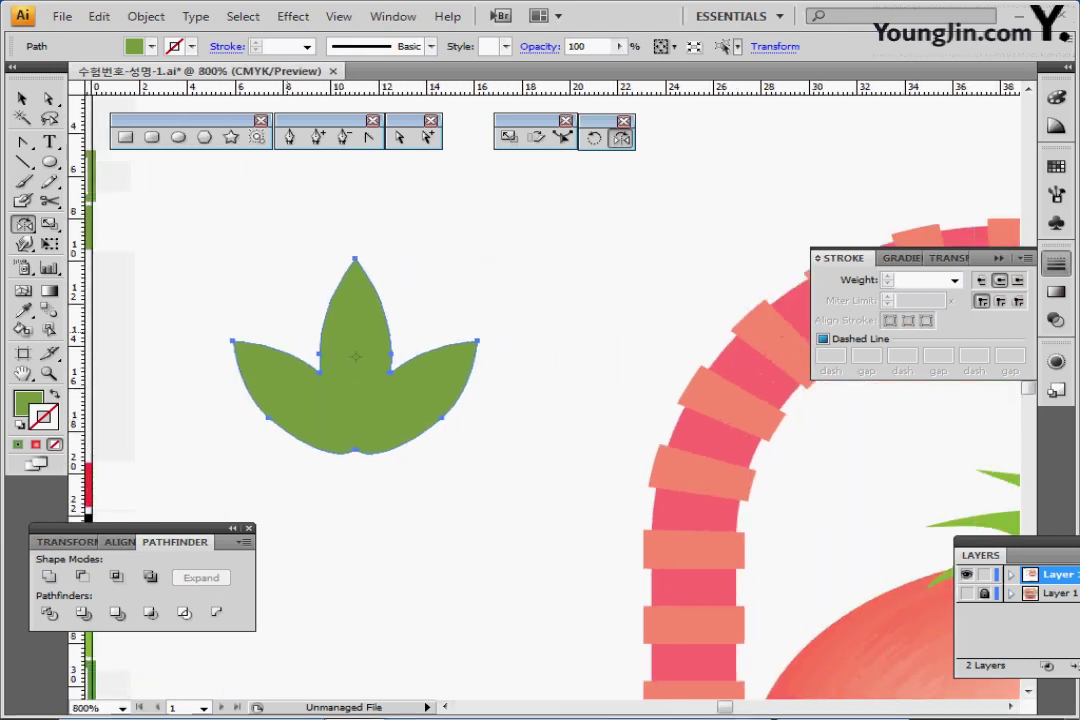
drag(23, 161, 72, 183)
scroll(550, 400, down, 3)
scroll(550, 400, left, 1)
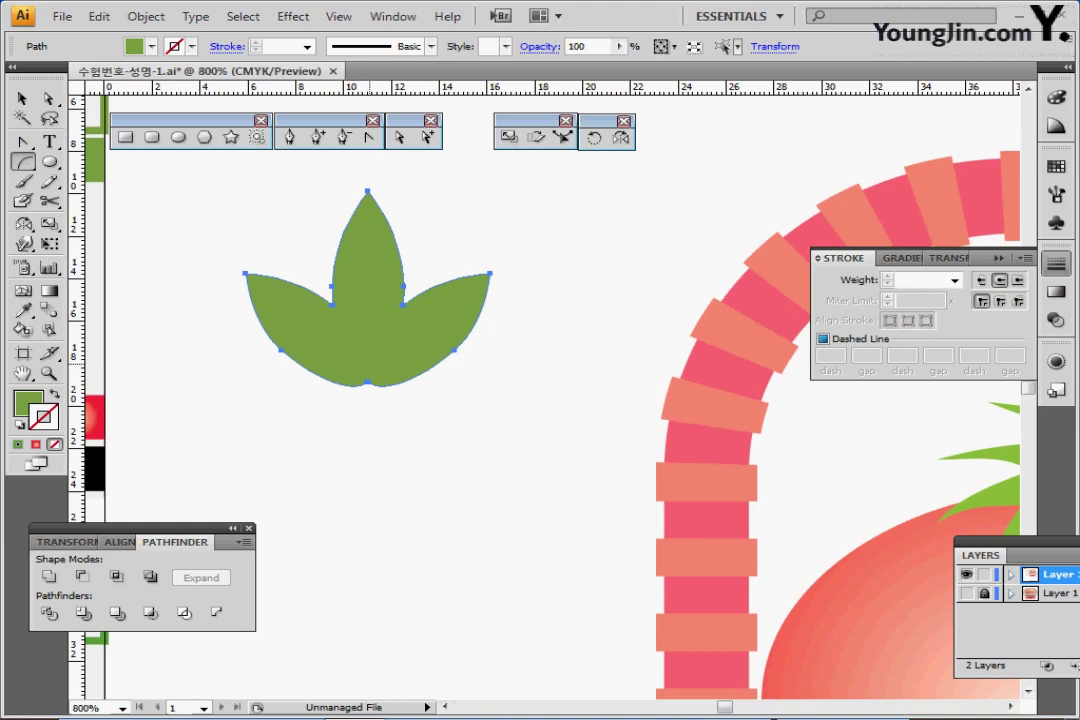
drag(366, 370, 338, 436)
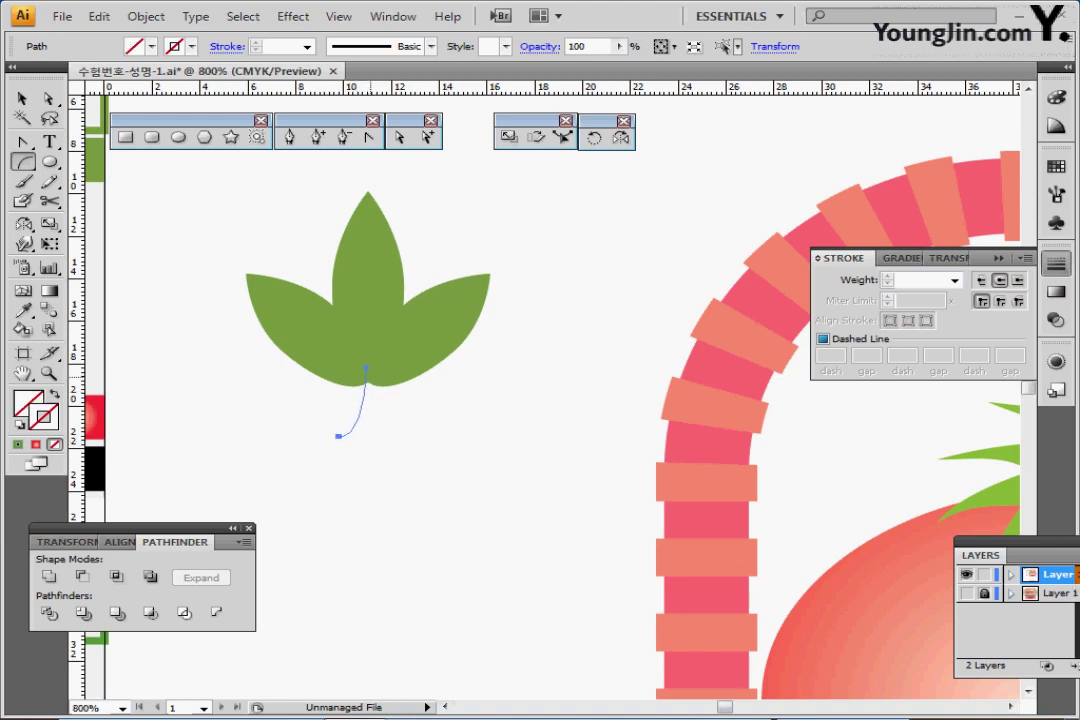
drag(360, 304, 417, 383)
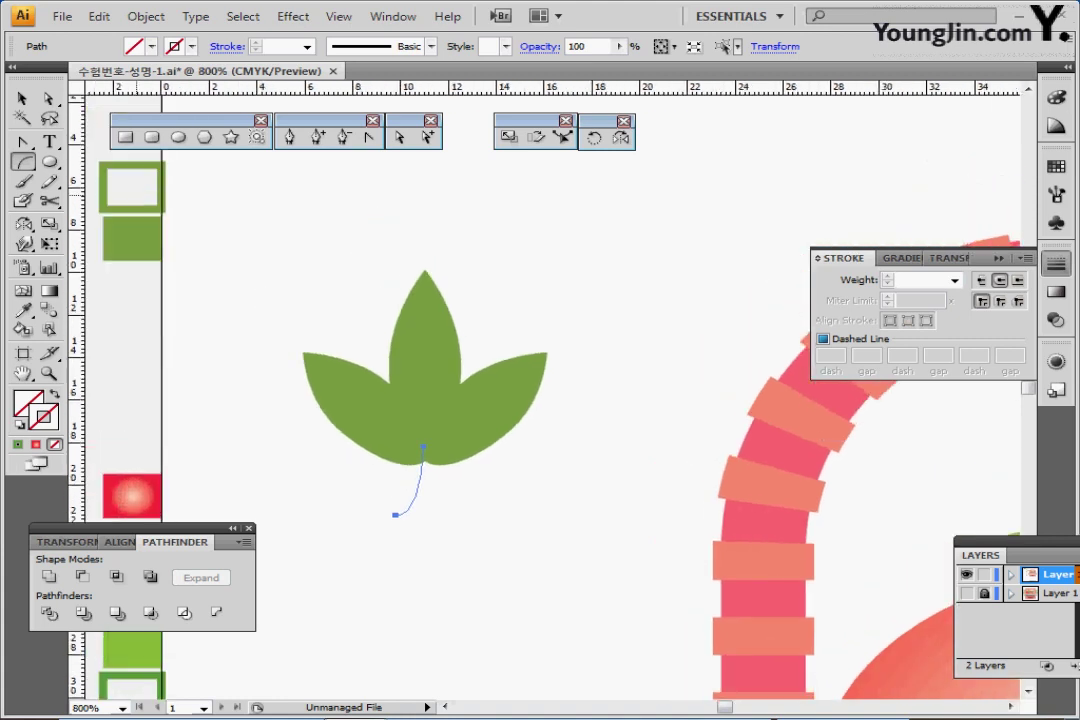
Step: Give the stem arc a 1 pt stroke in the solid sample square's darker green with no fill, and deselect it
key(i)
click(108, 240)
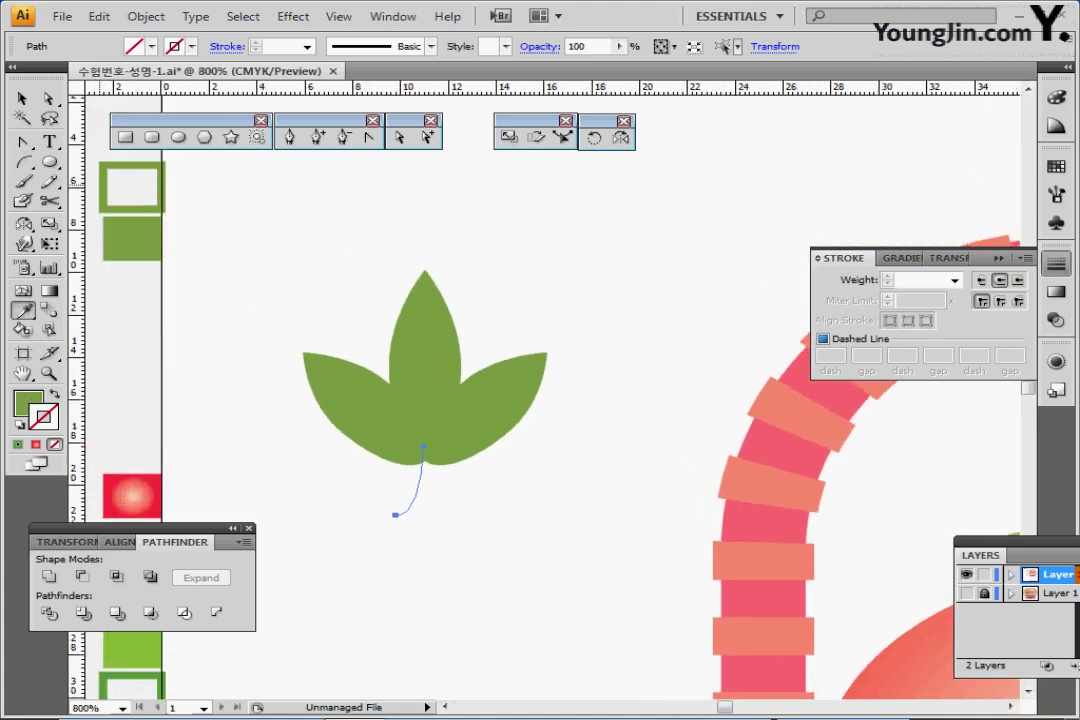
key(shift+x)
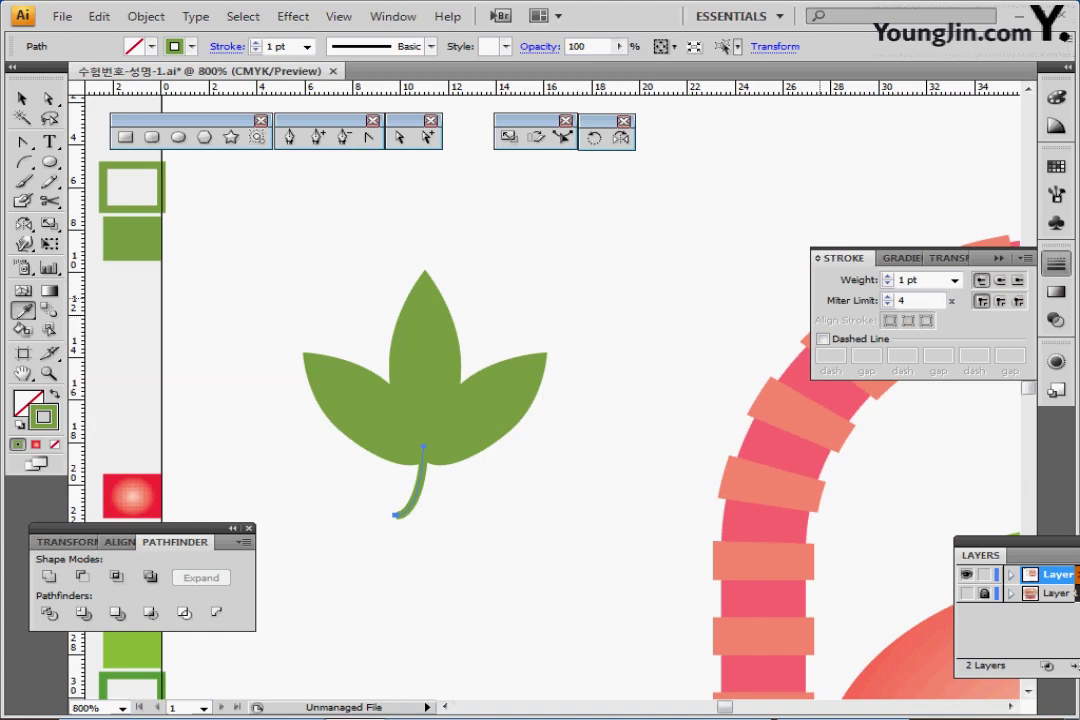
key(ctrl+shift+a)
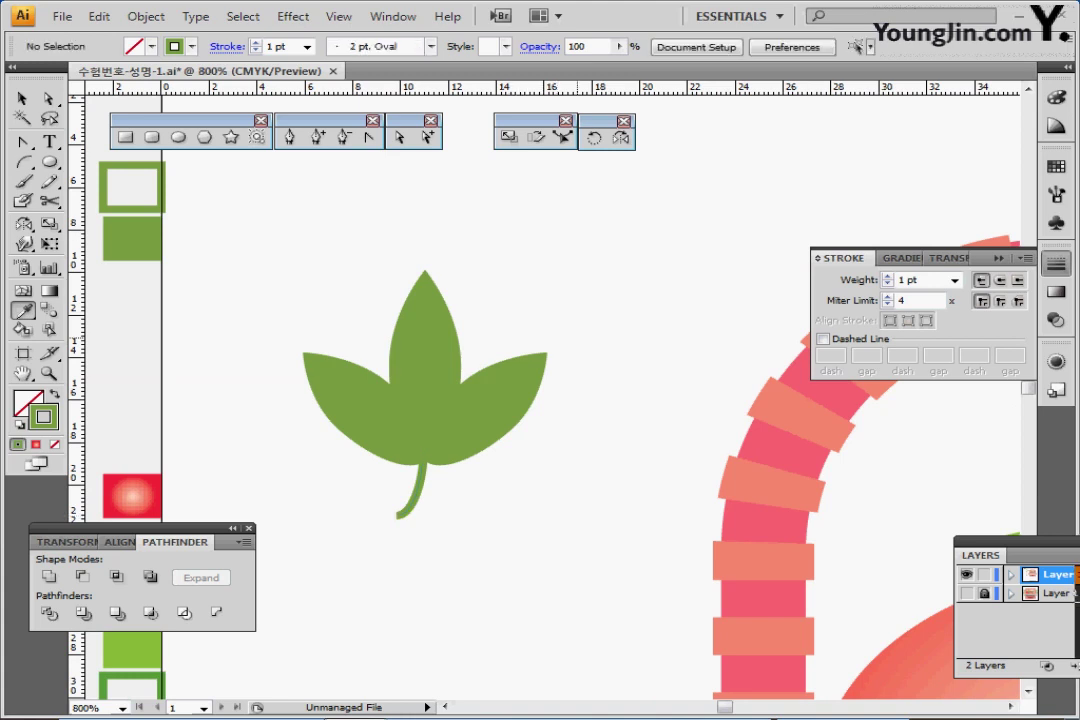
Step: Group the three-lobed leaf with its stem and deselect the group
drag(580, 289, 338, 536)
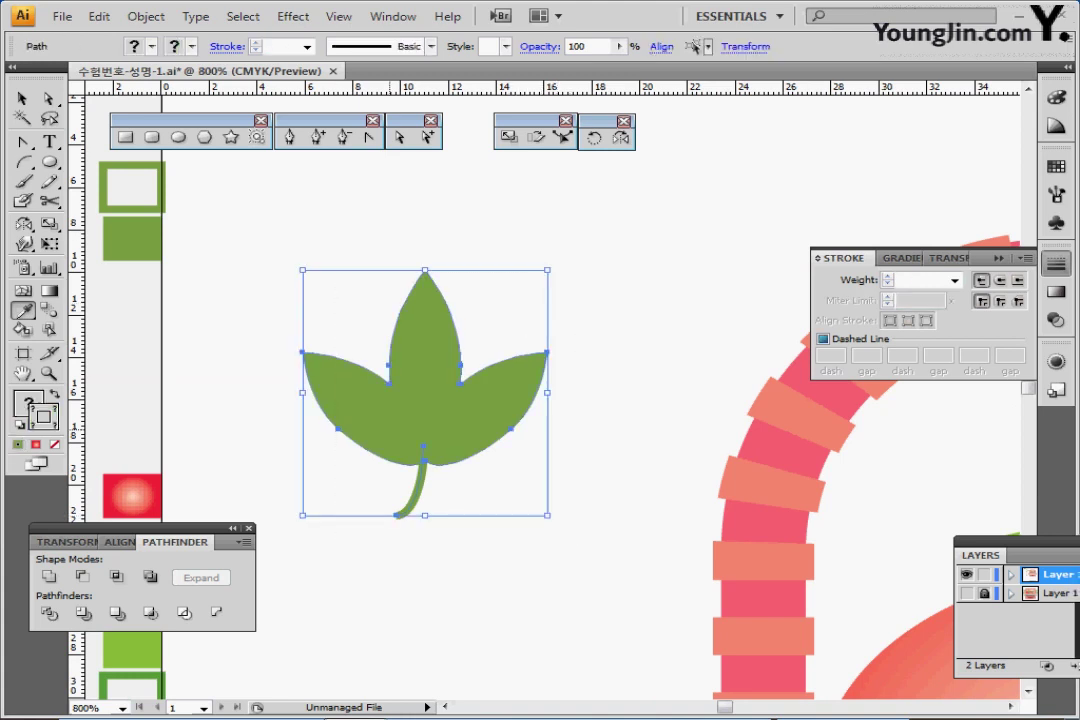
key(ctrl+g)
key(ctrl+shift+b)
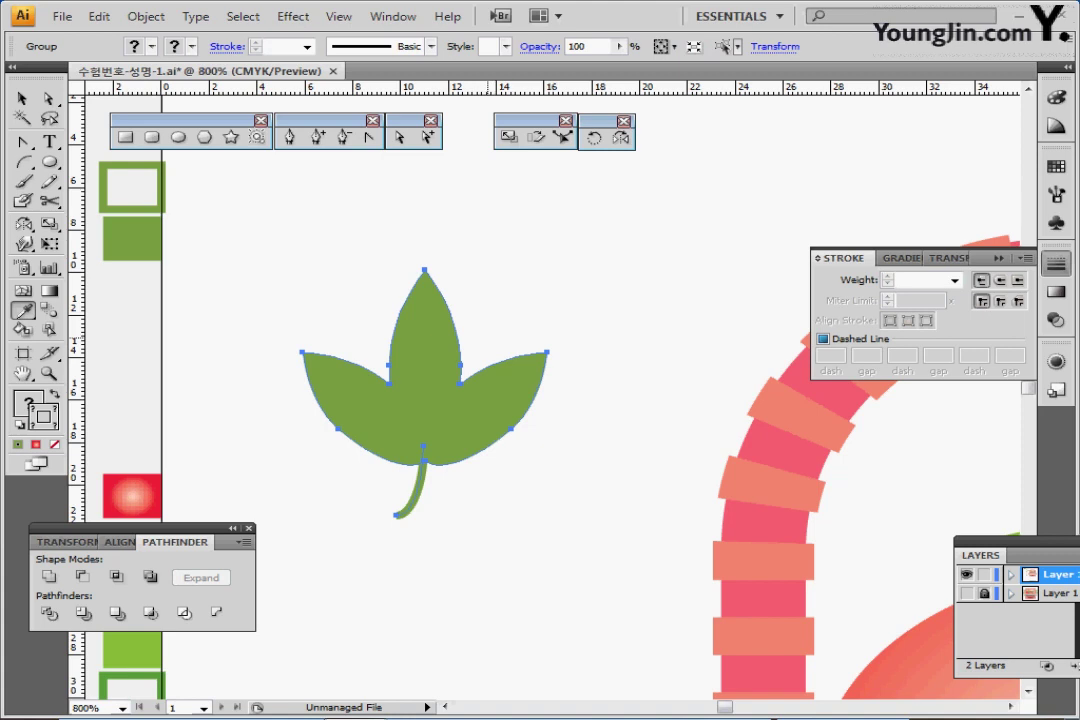
ctrl+alt+click(580, 490)
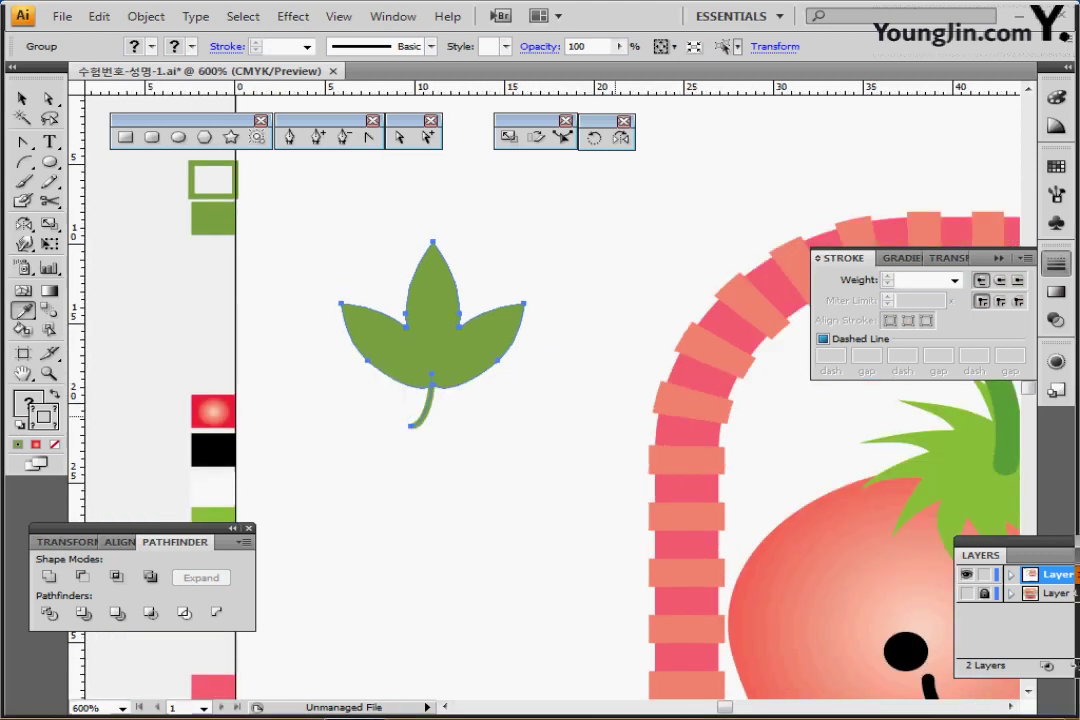
drag(633, 494, 314, 383)
ctrl+alt+click(418, 398)
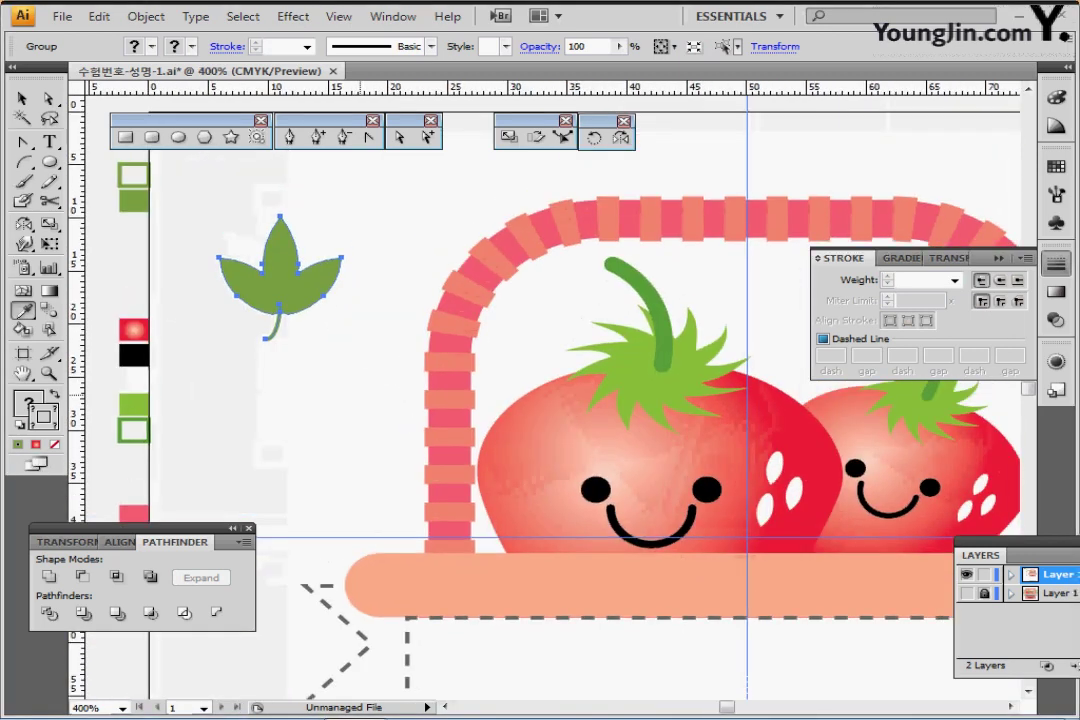
key(ctrl+shift+a)
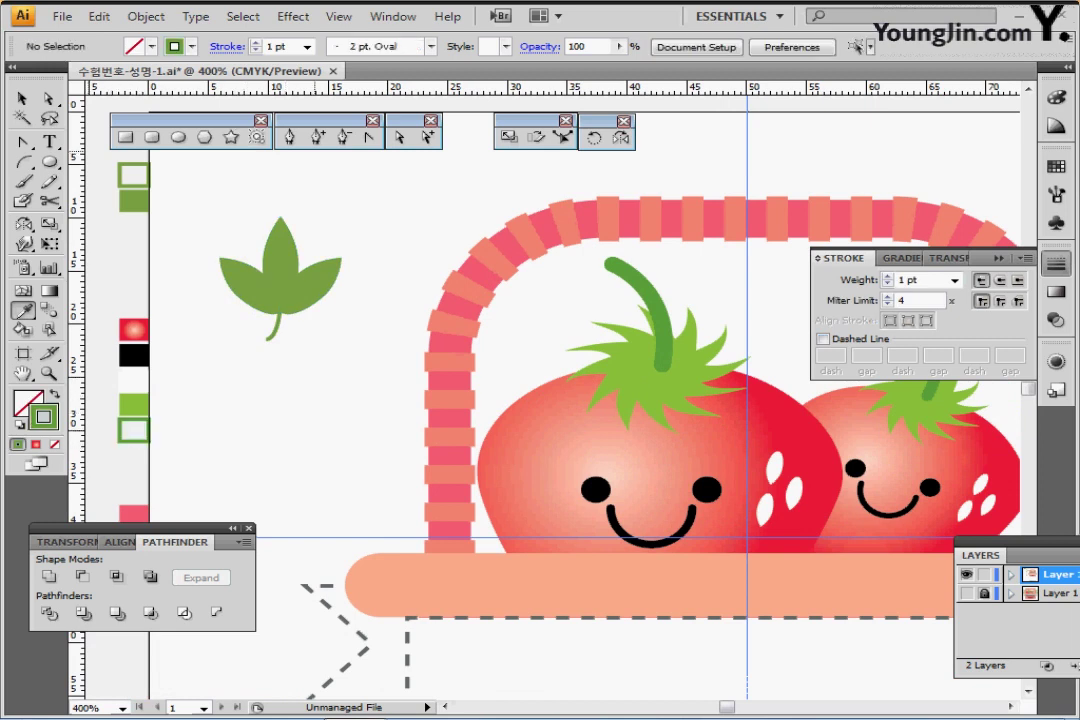
Step: Draw a curved green vine outside the handle's left side with the Pen tool, from the basket rim to the upper corner, and select the leaf group
click(291, 138)
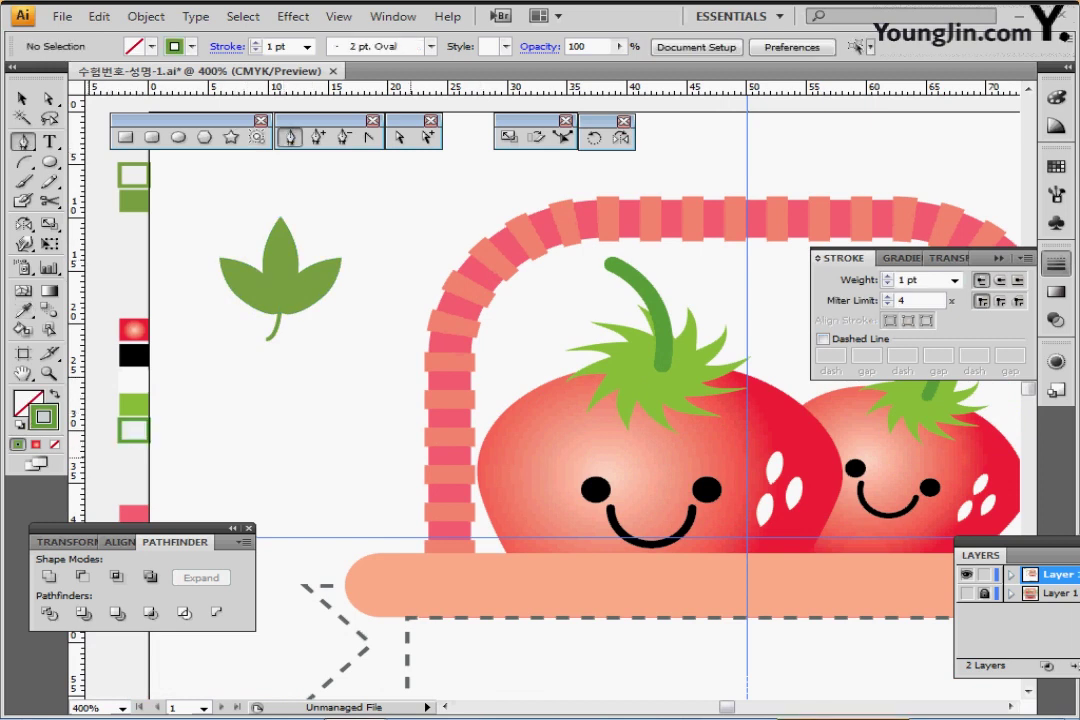
ctrl+alt+click(500, 488)
drag(500, 488, 397, 531)
drag(397, 484, 384, 478)
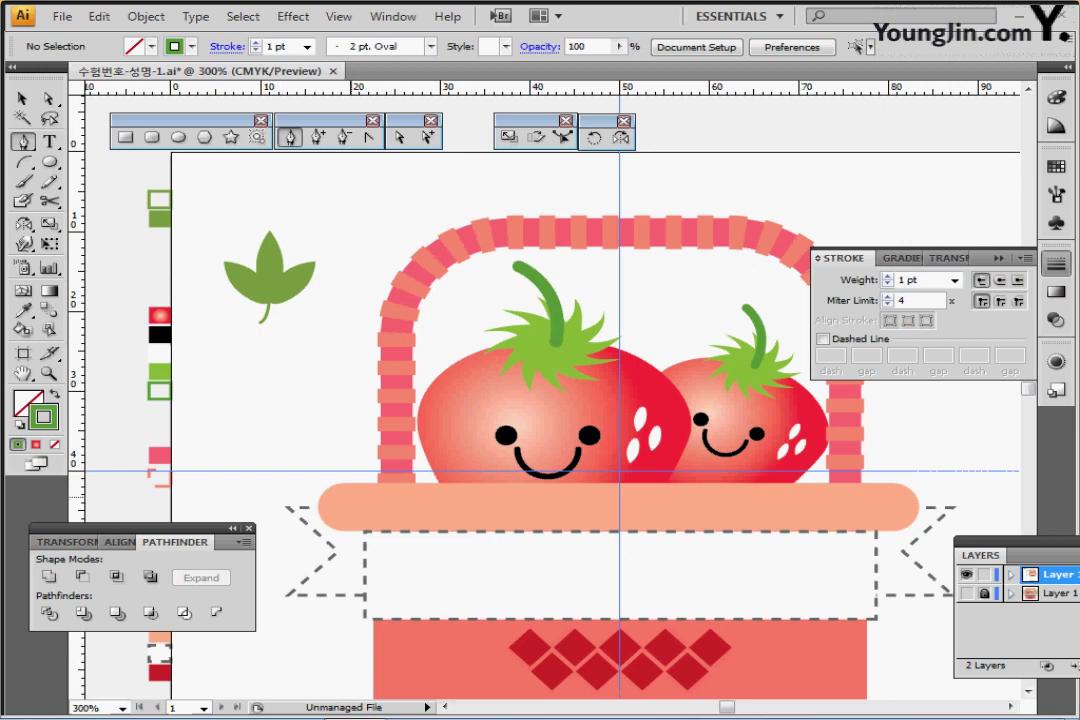
click(373, 497)
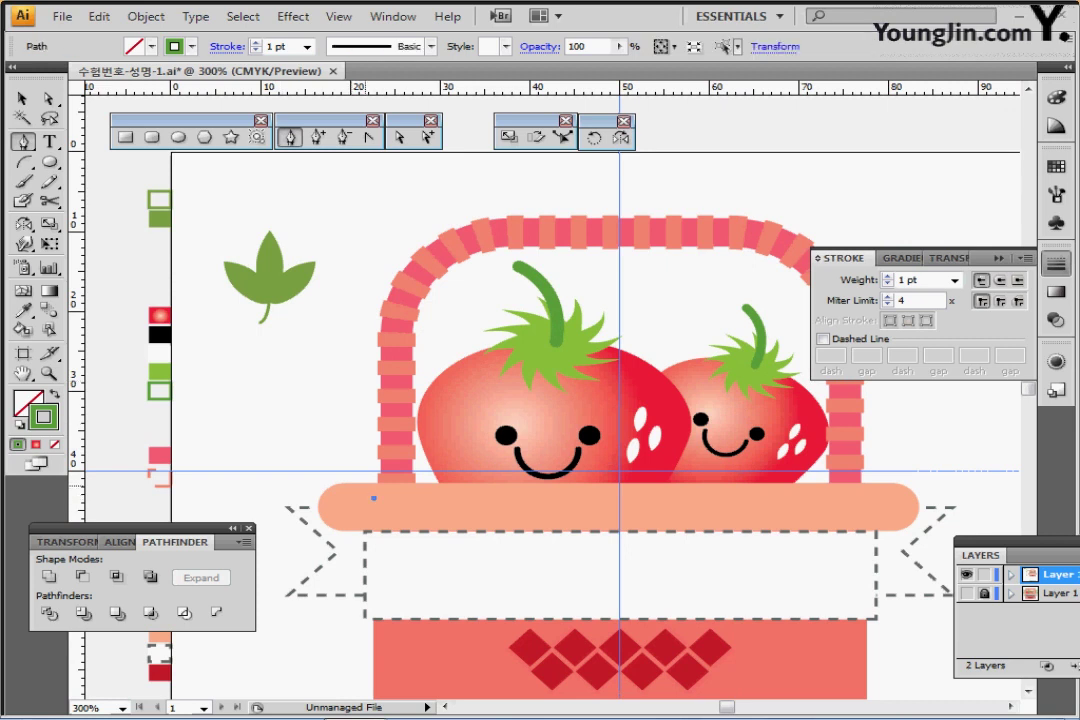
drag(331, 357, 333, 268)
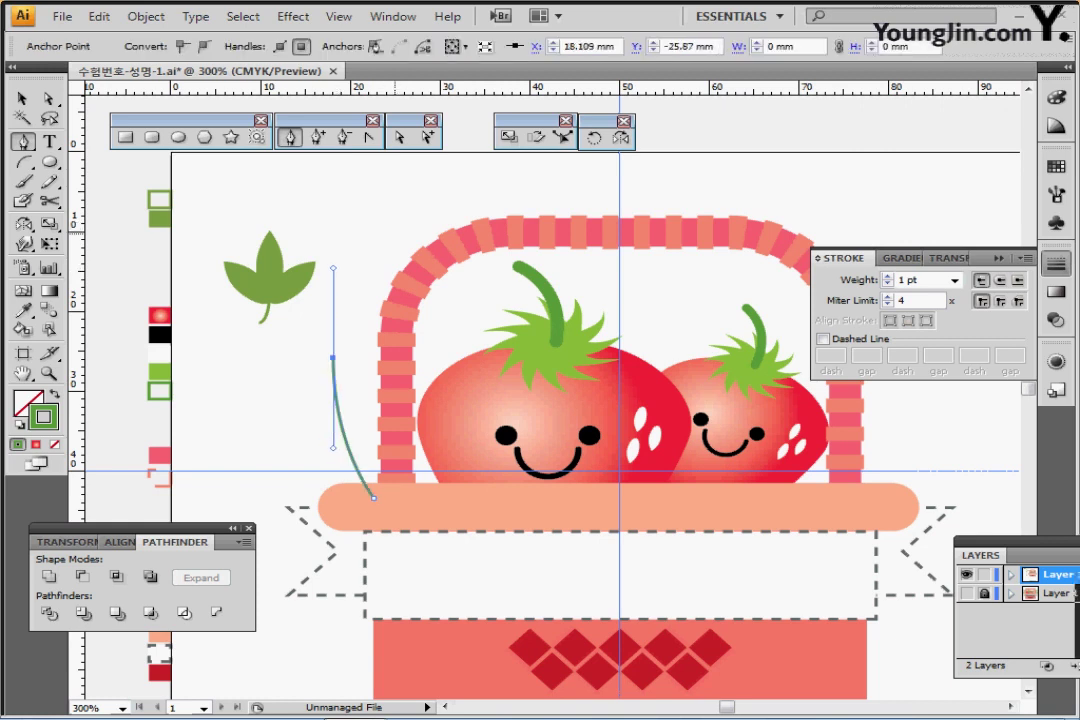
click(393, 233)
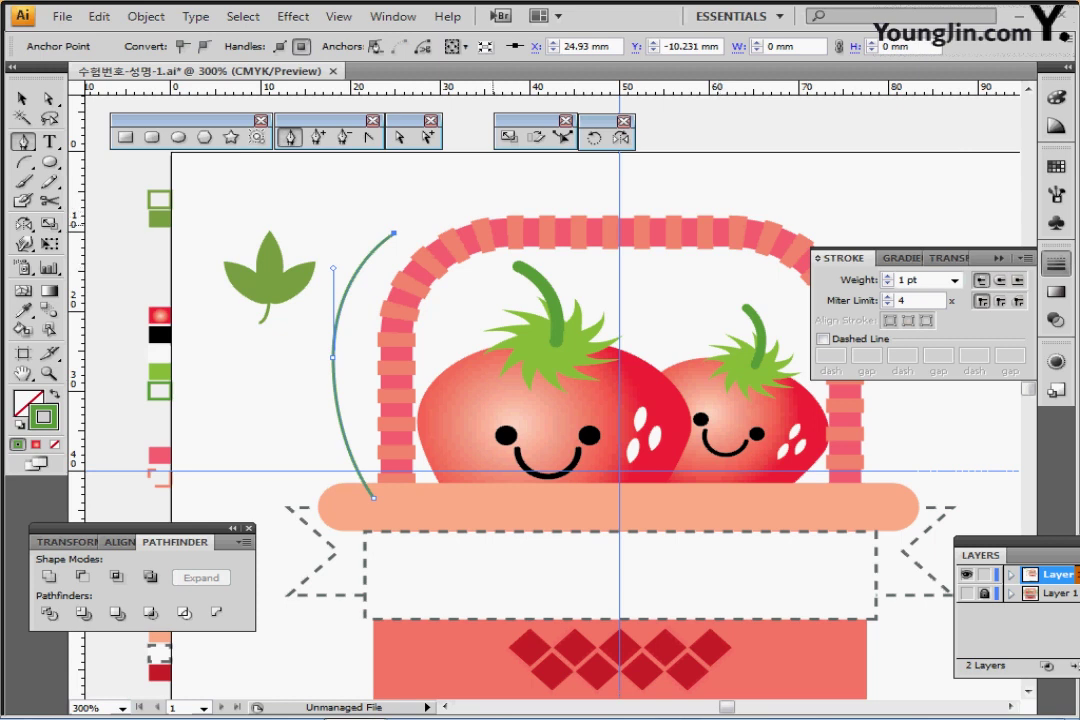
ctrl+click(485, 199)
ctrl+click(268, 278)
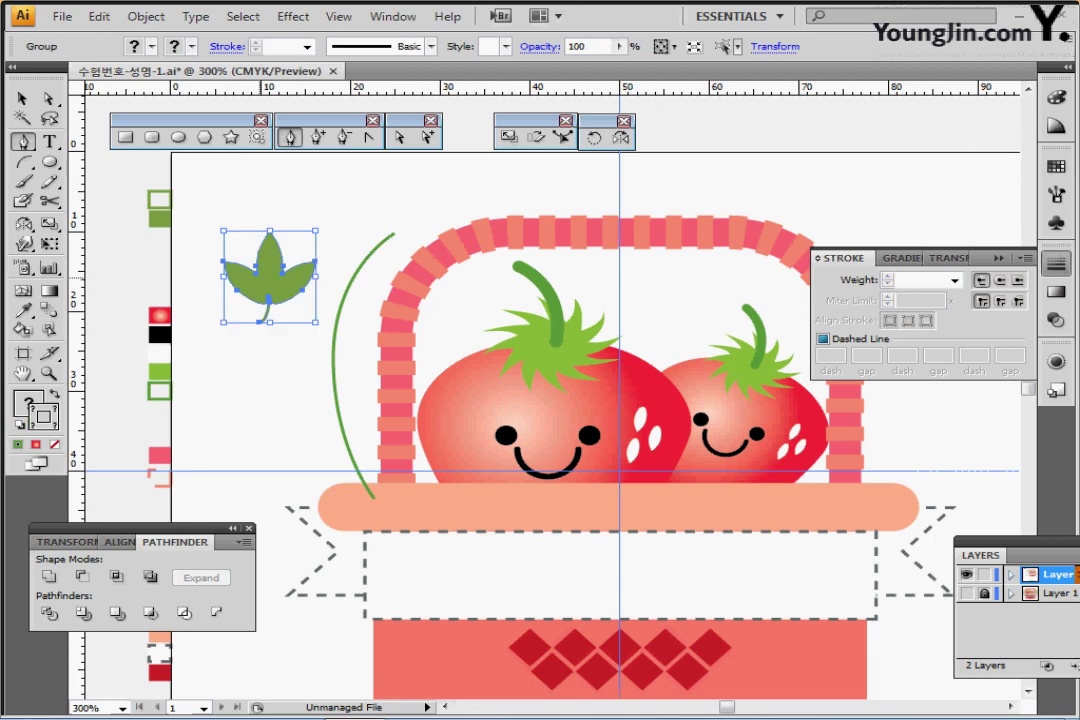
Step: Create a copy of the leaf group scaled uniformly to 80%, and repeat the transformation for a third, smaller leaf
key(ctrl+shift+b)
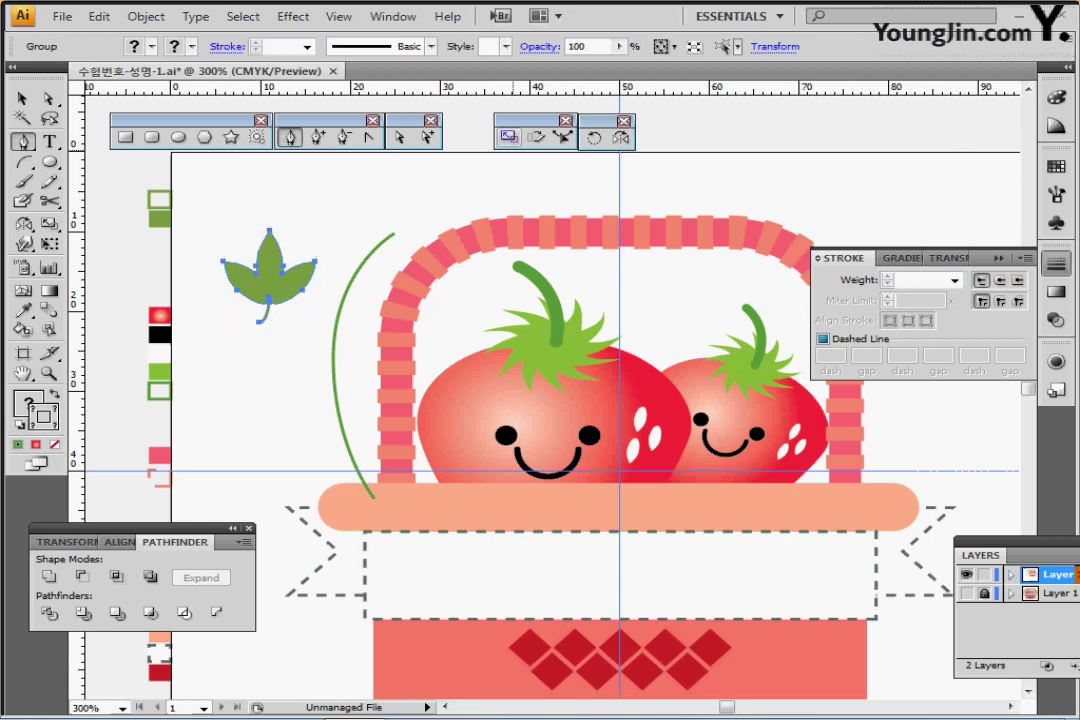
double_click(509, 137)
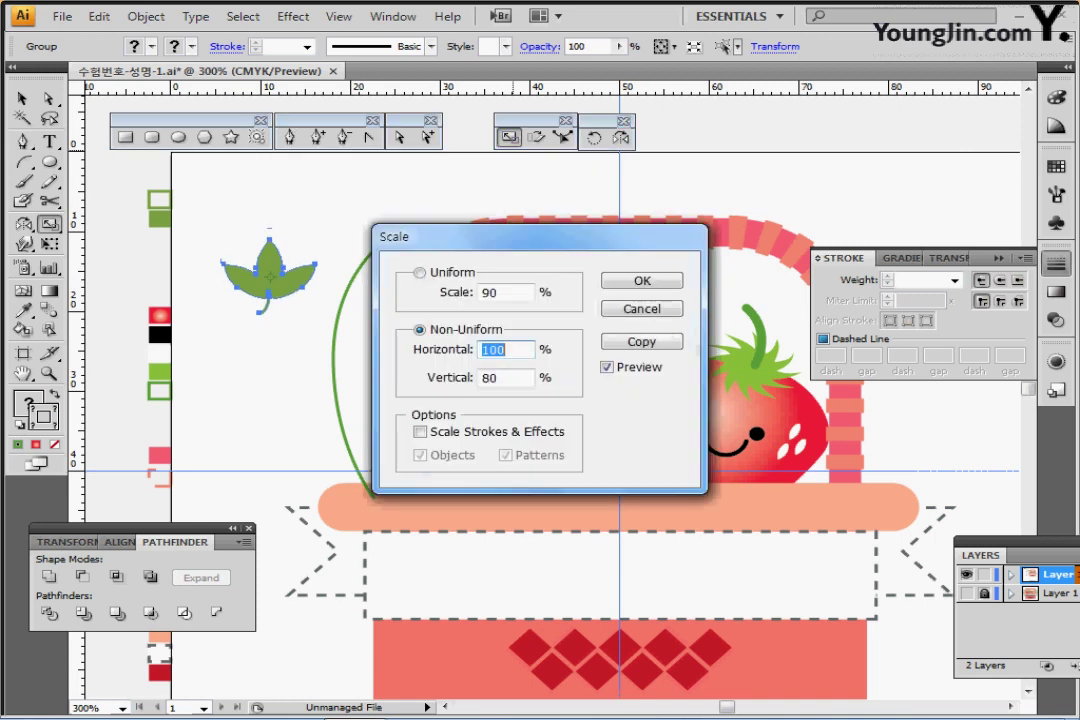
click(420, 272)
text(80)
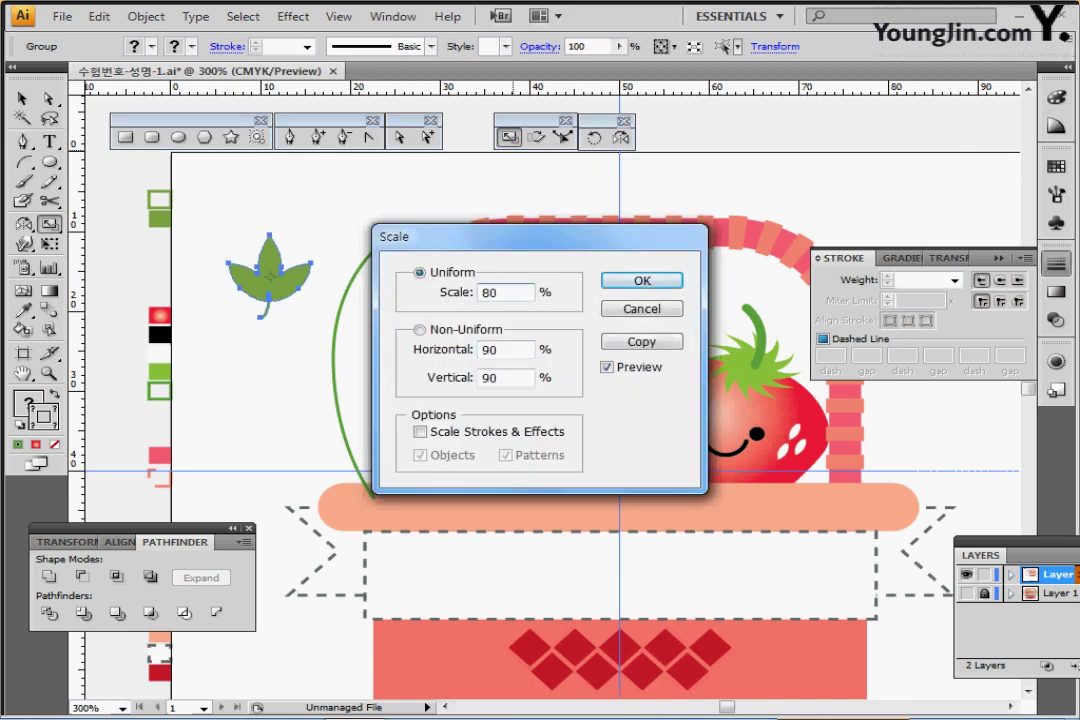
drag(540, 237, 579, 228)
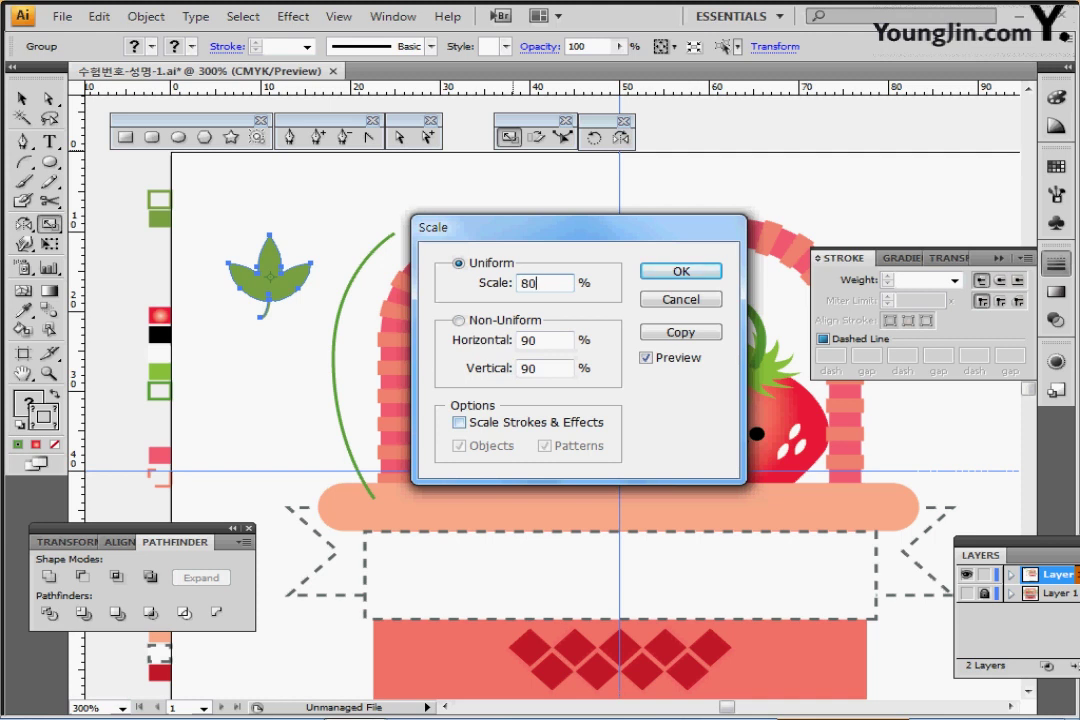
key(Escape)
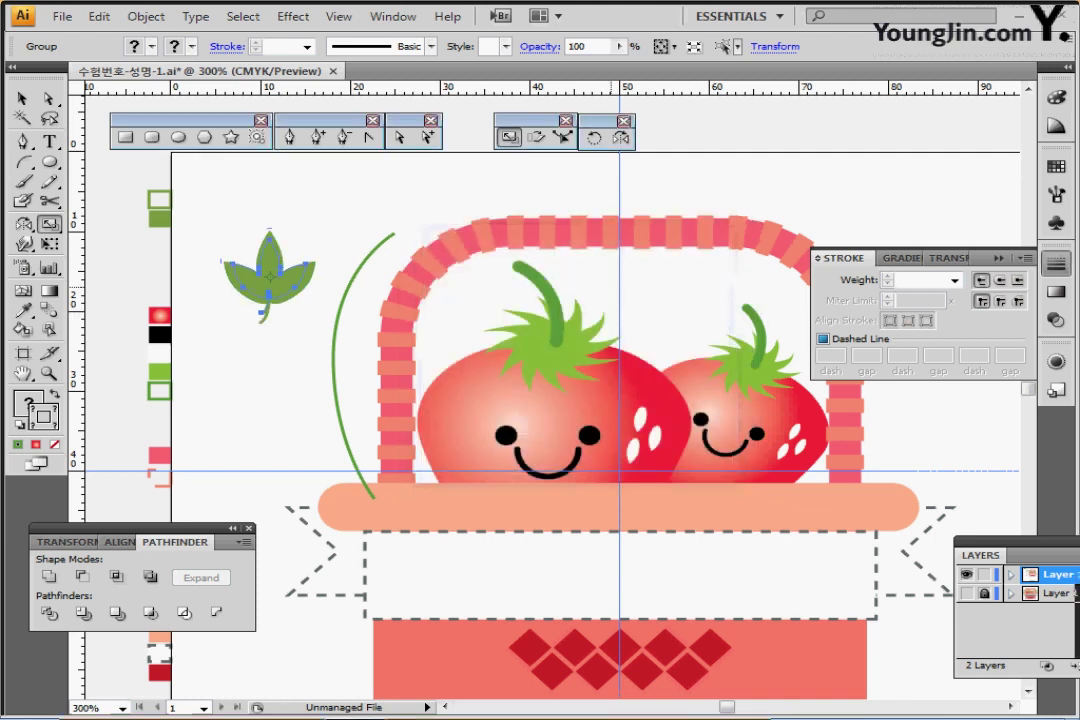
key(ctrl+d)
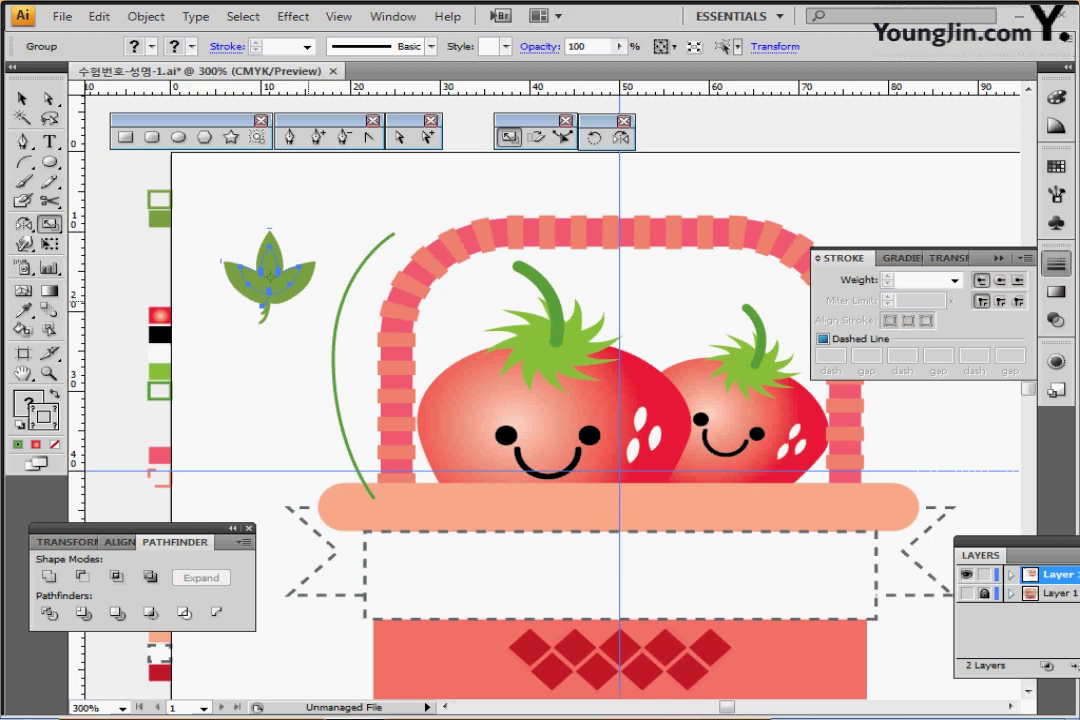
Step: Spread the three leaves along the vine's outer side, largest near the base, smallest at the tip, and deselect them
drag(270, 272, 300, 420)
key(ctrl+z)
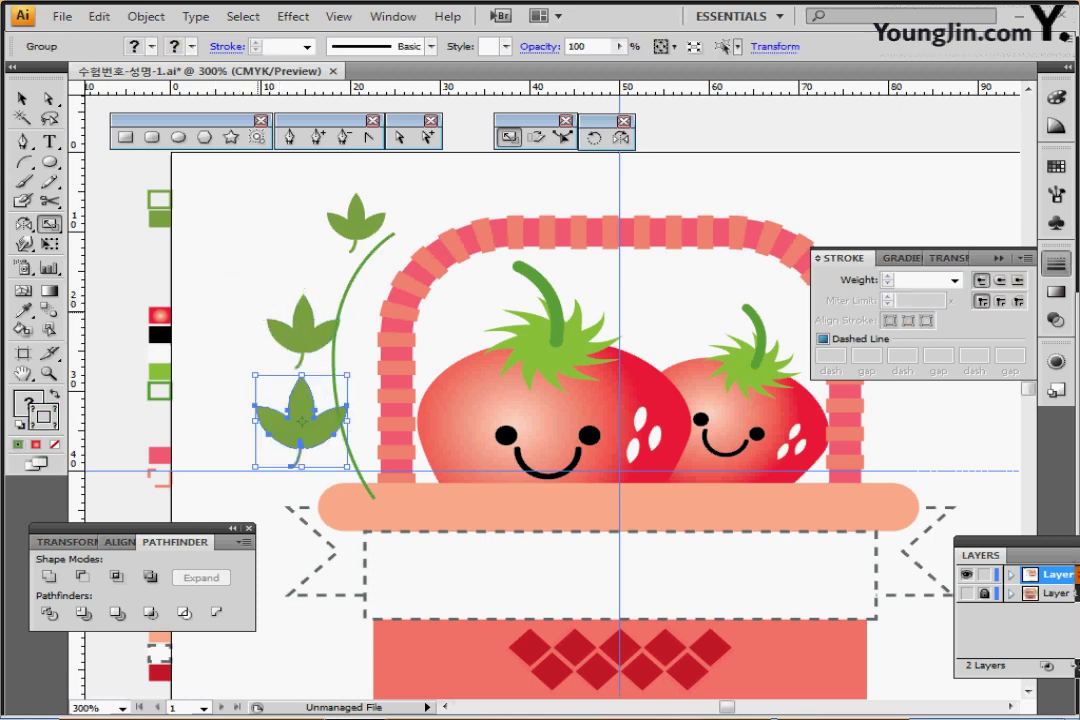
drag(302, 331, 304, 320)
ctrl+click(377, 290)
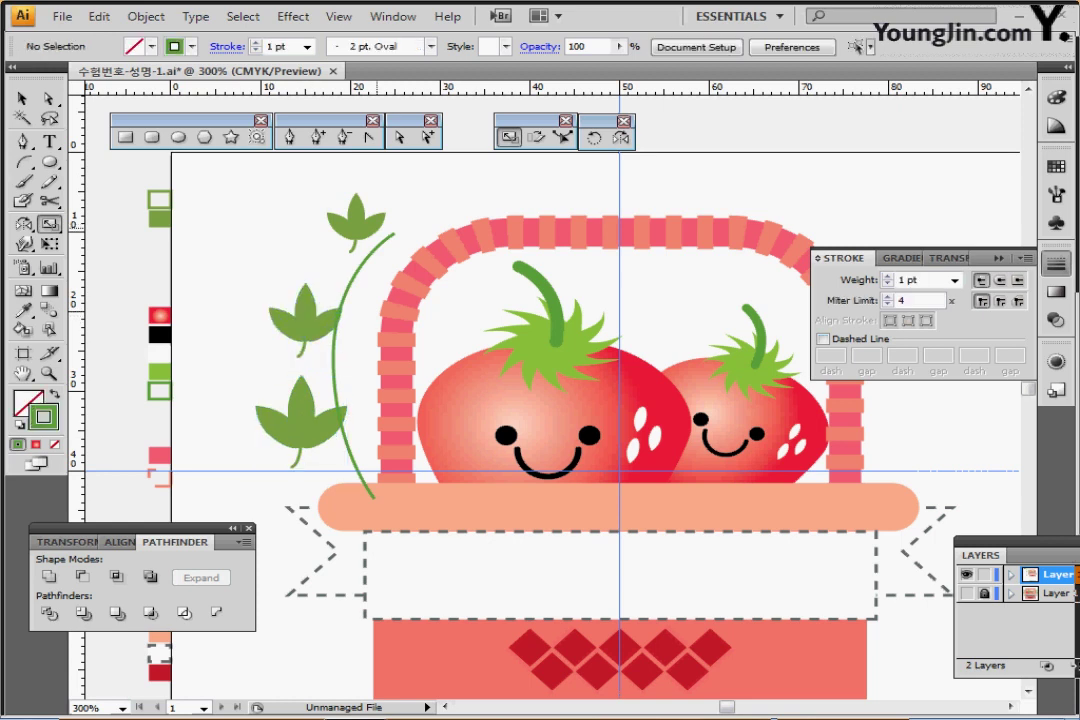
Step: Delete only the stem path of the smallest leaf at the vine's upper end
click(352, 218)
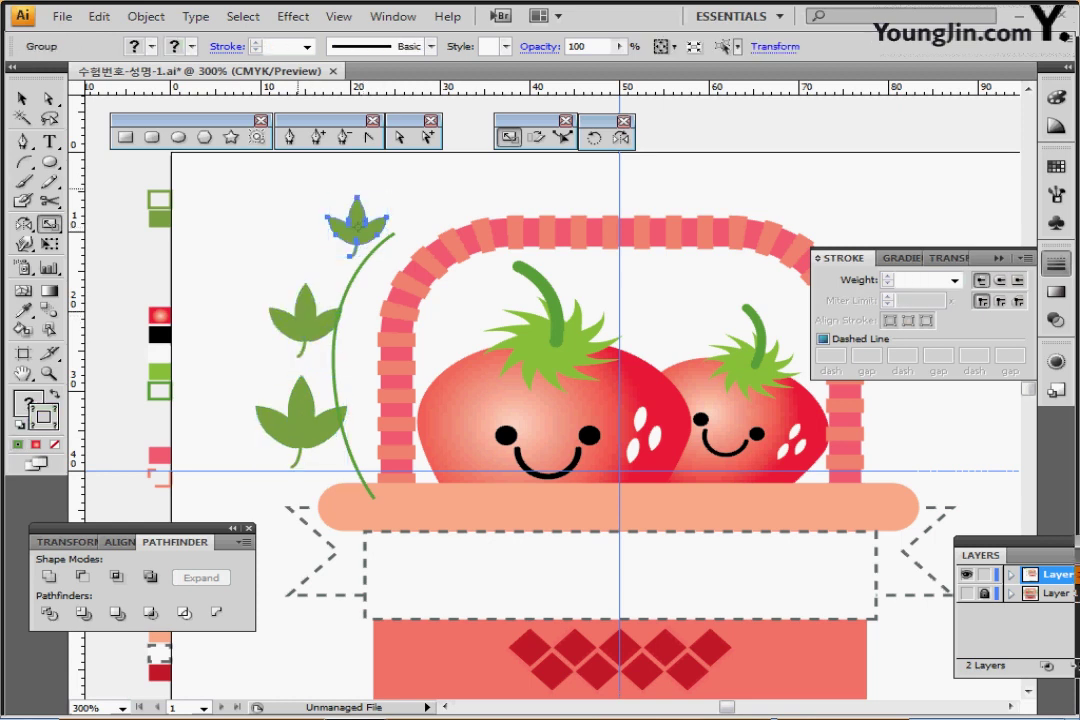
click(427, 137)
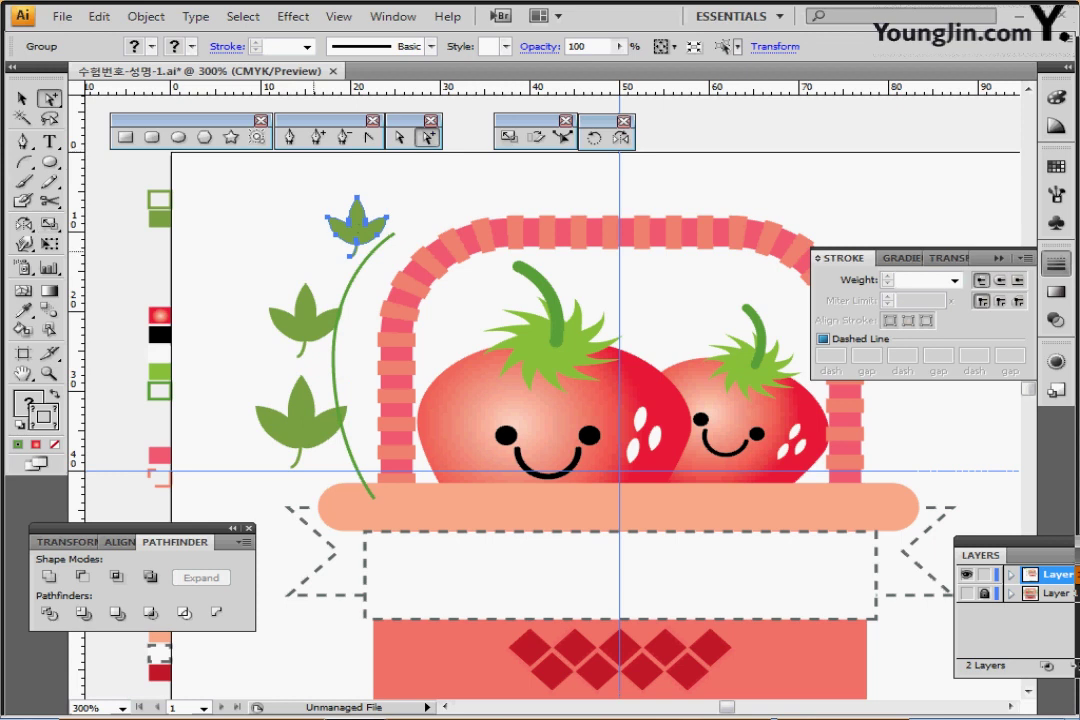
click(342, 252)
click(350, 256)
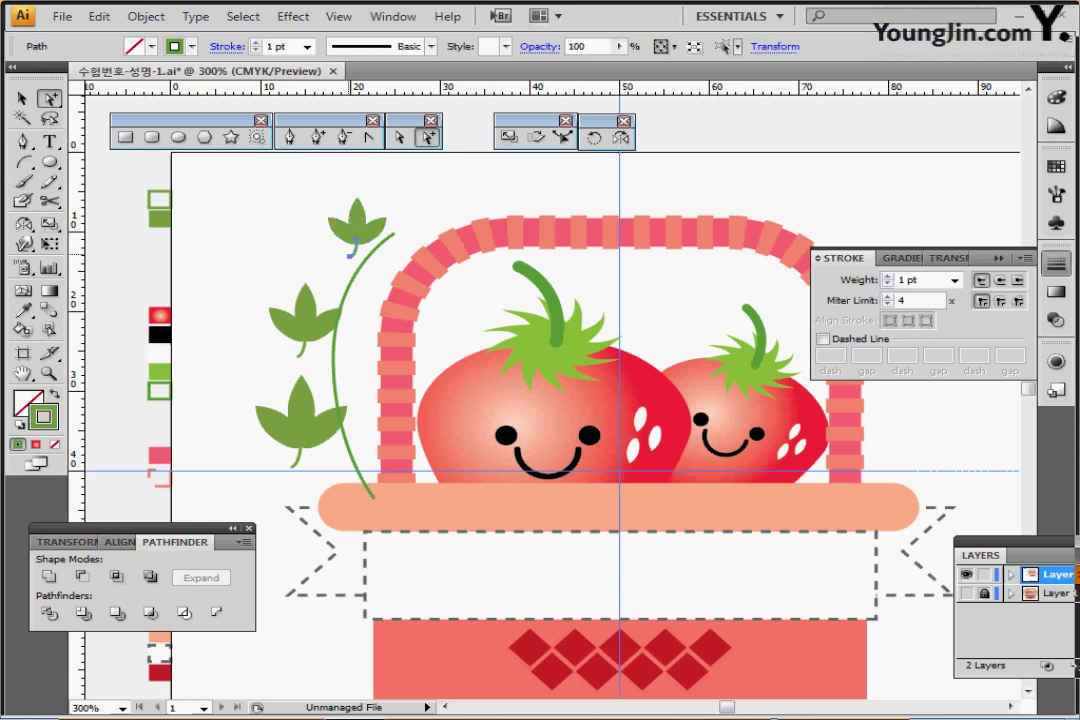
key(Delete)
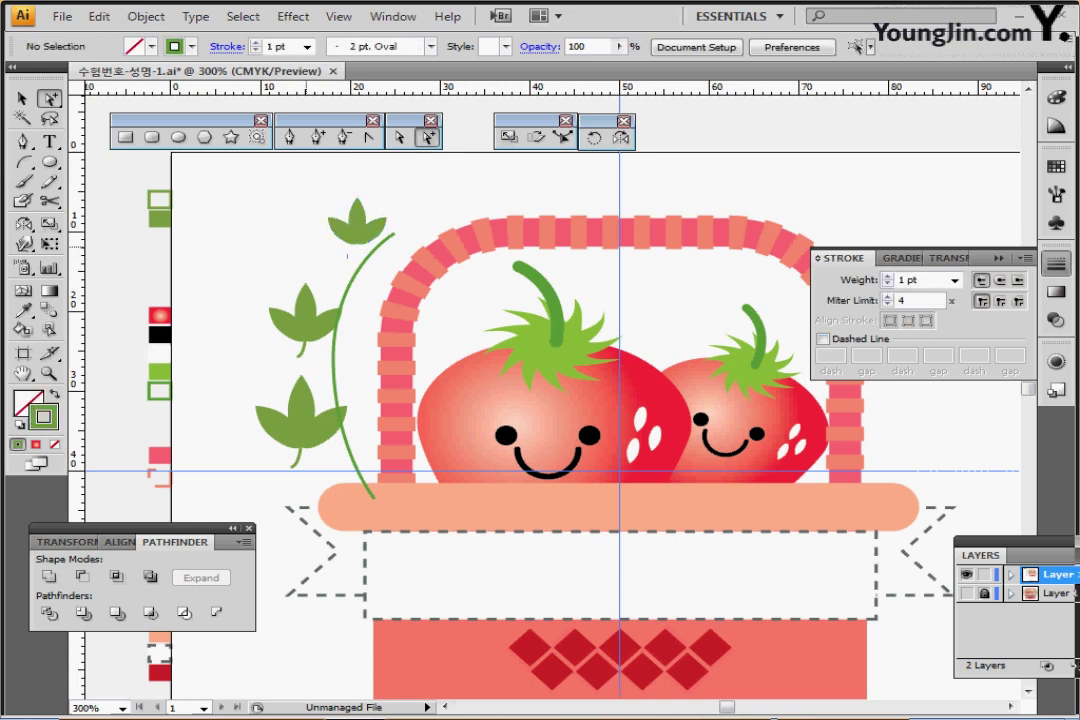
key(v)
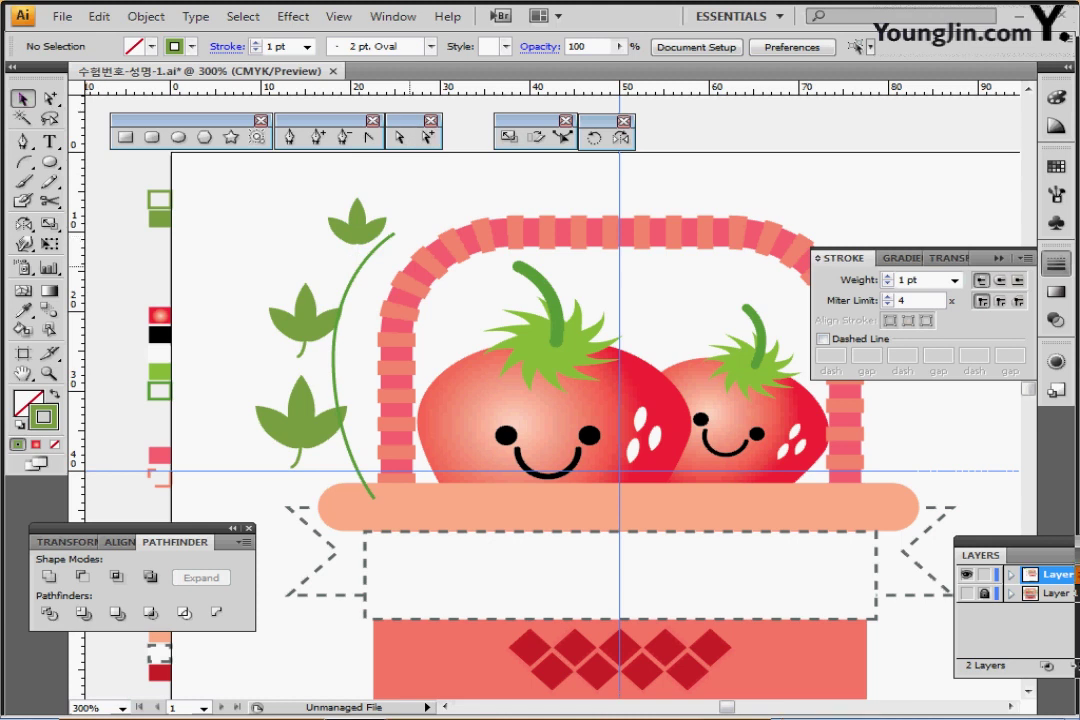
Step: Place the smallest leaf on the vine's upper tip, tilted right, and tilt the middle leaf left against the vine
click(360, 212)
drag(359, 222, 387, 240)
click(322, 250)
drag(322, 325, 332, 316)
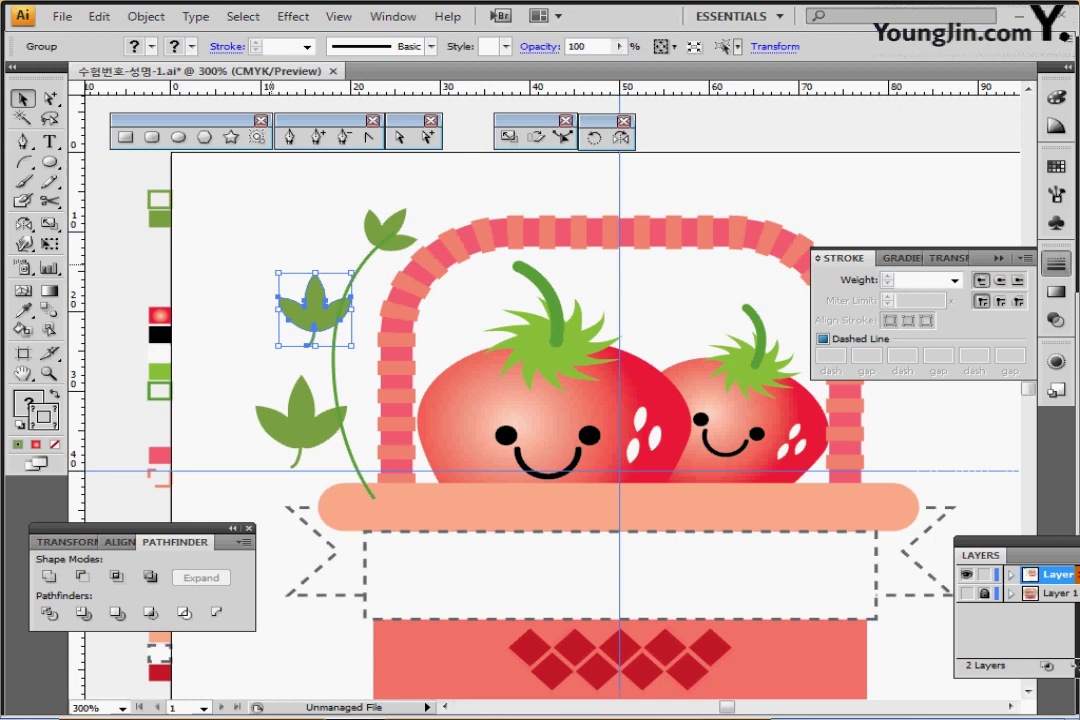
drag(269, 265, 251, 294)
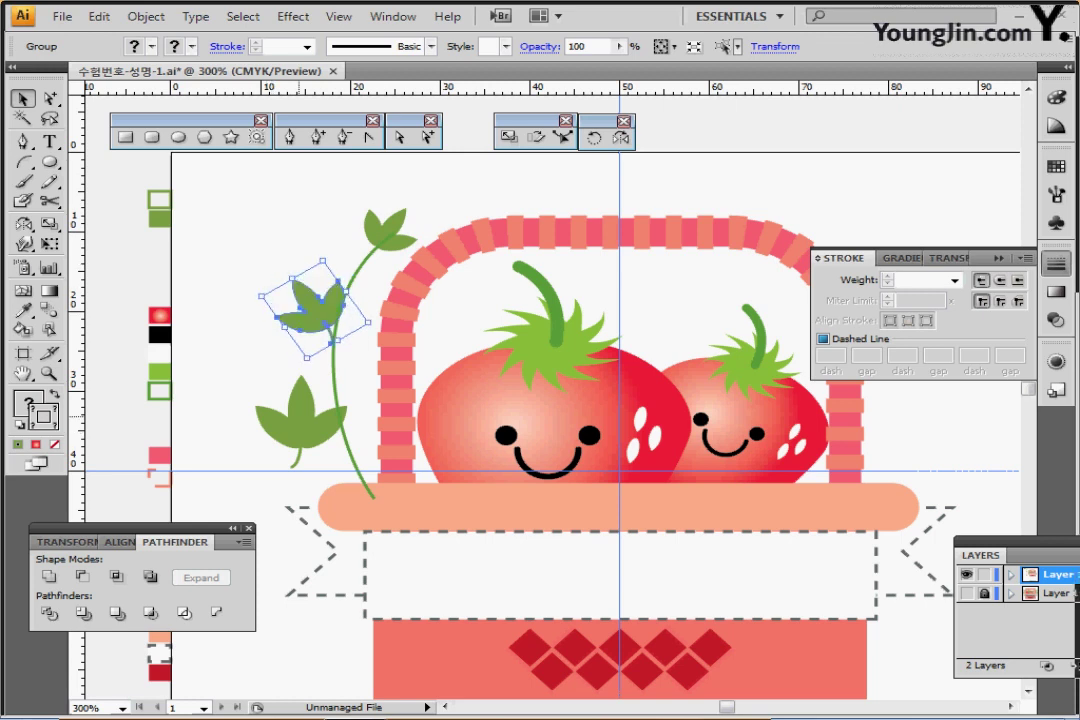
Step: Rotate the largest leaf to the left and move it so its stem joins the lower vine, then deselect it
click(300, 420)
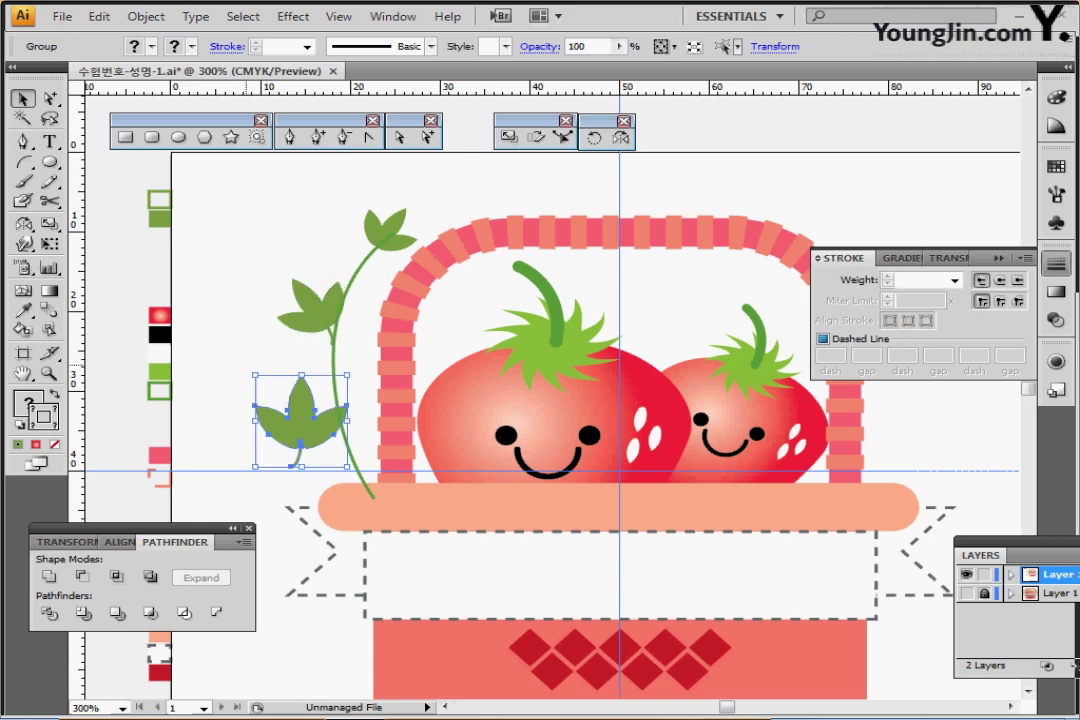
drag(246, 369, 244, 434)
drag(370, 411, 367, 402)
click(208, 367)
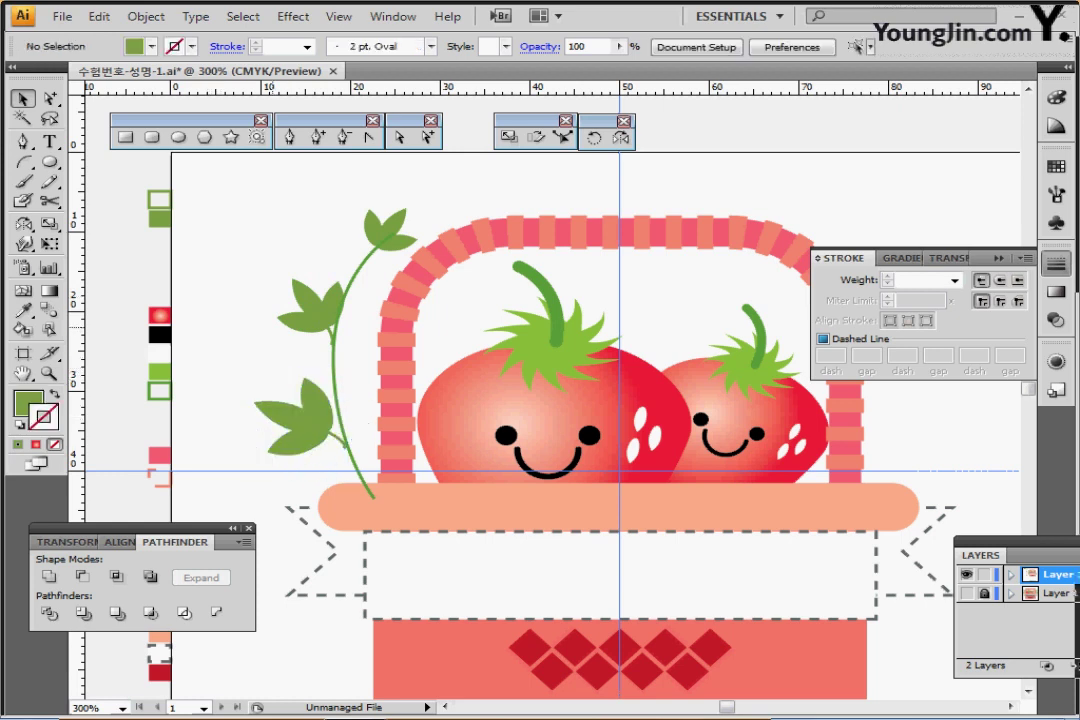
Step: Rotate the middle leaf slightly counterclockwise and adjust its position against the vine
click(318, 310)
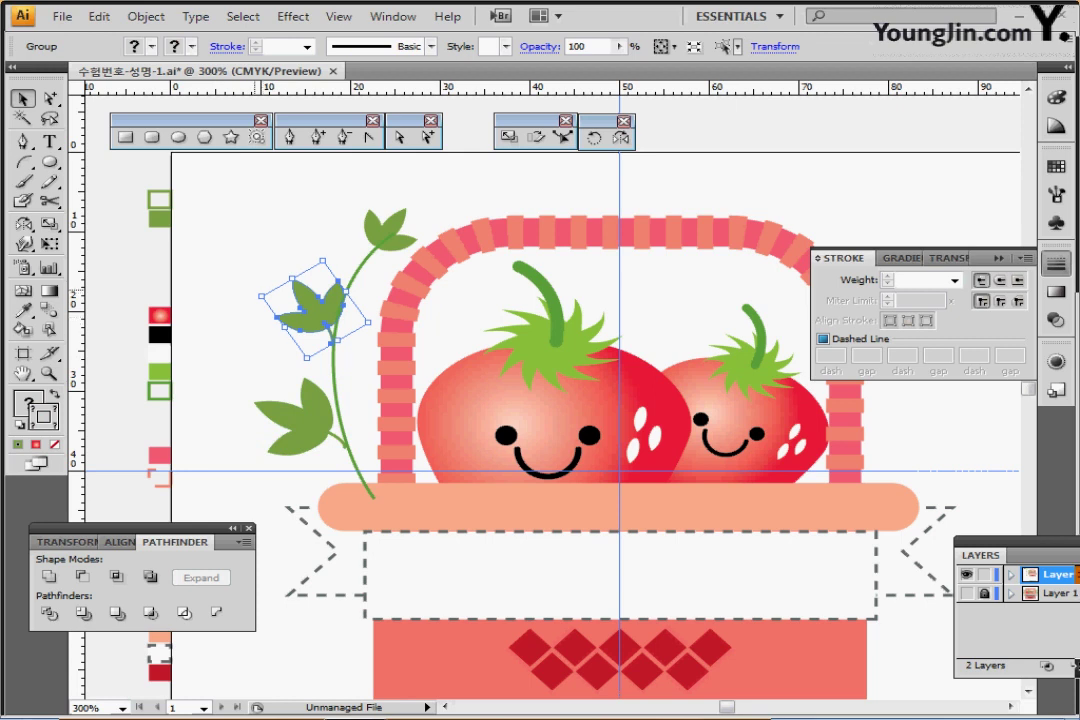
drag(257, 292, 255, 300)
click(240, 310)
click(315, 307)
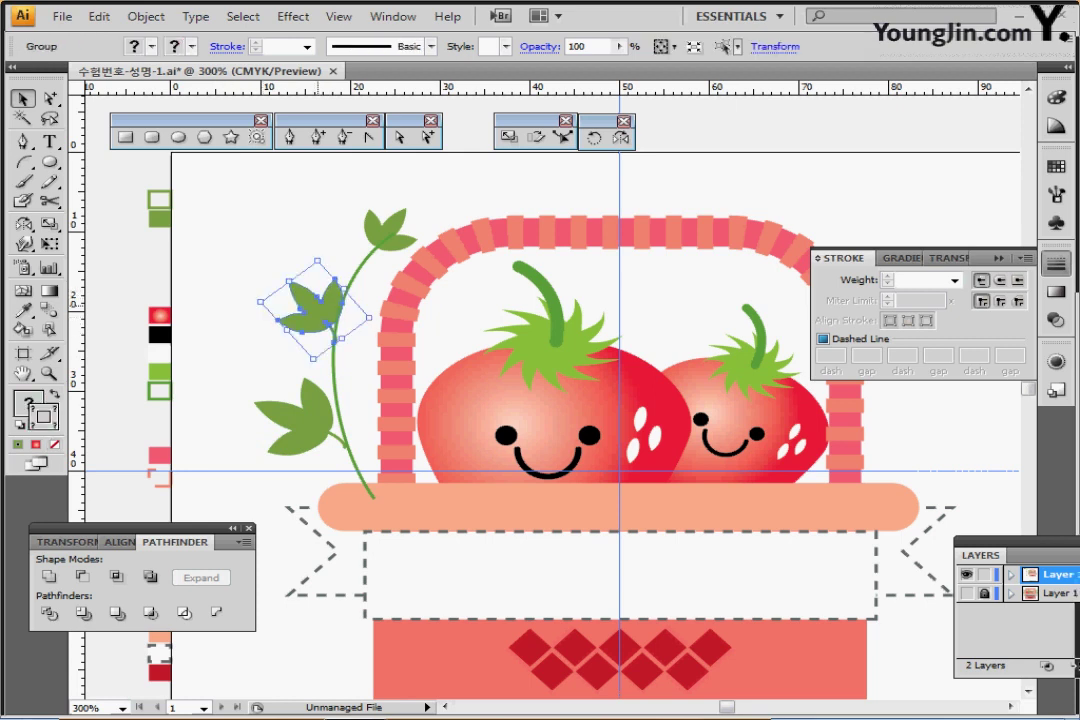
click(242, 235)
Step: Fine-tune the largest leaf's rotation and position so its stem meets the lower vine
click(290, 415)
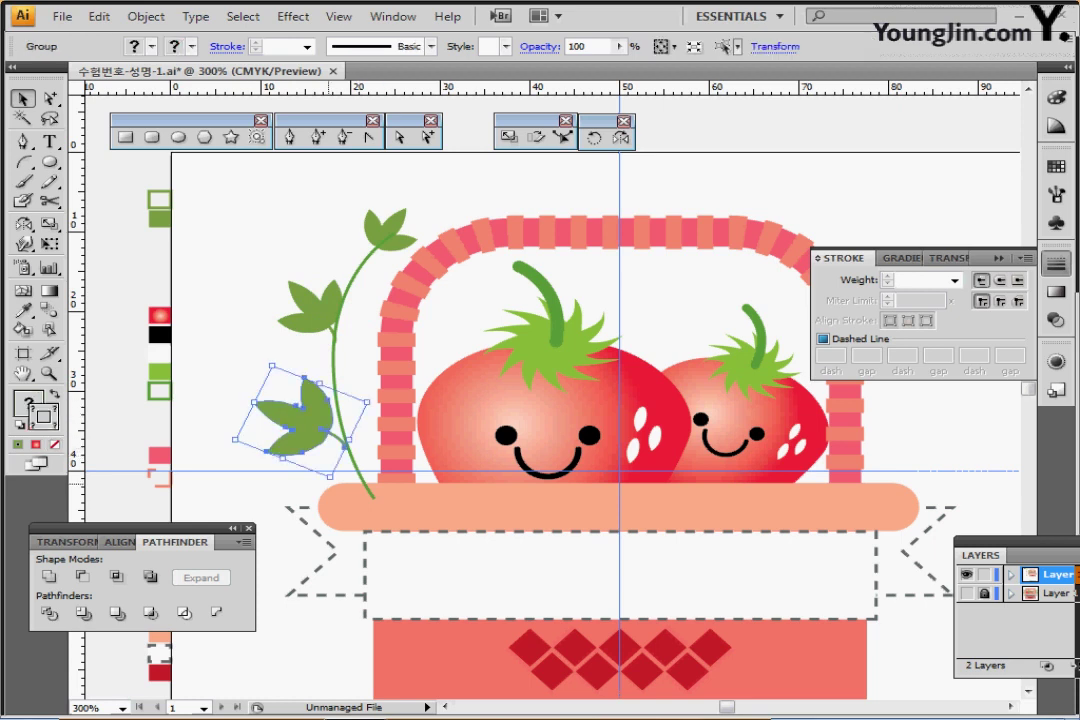
drag(330, 485, 336, 483)
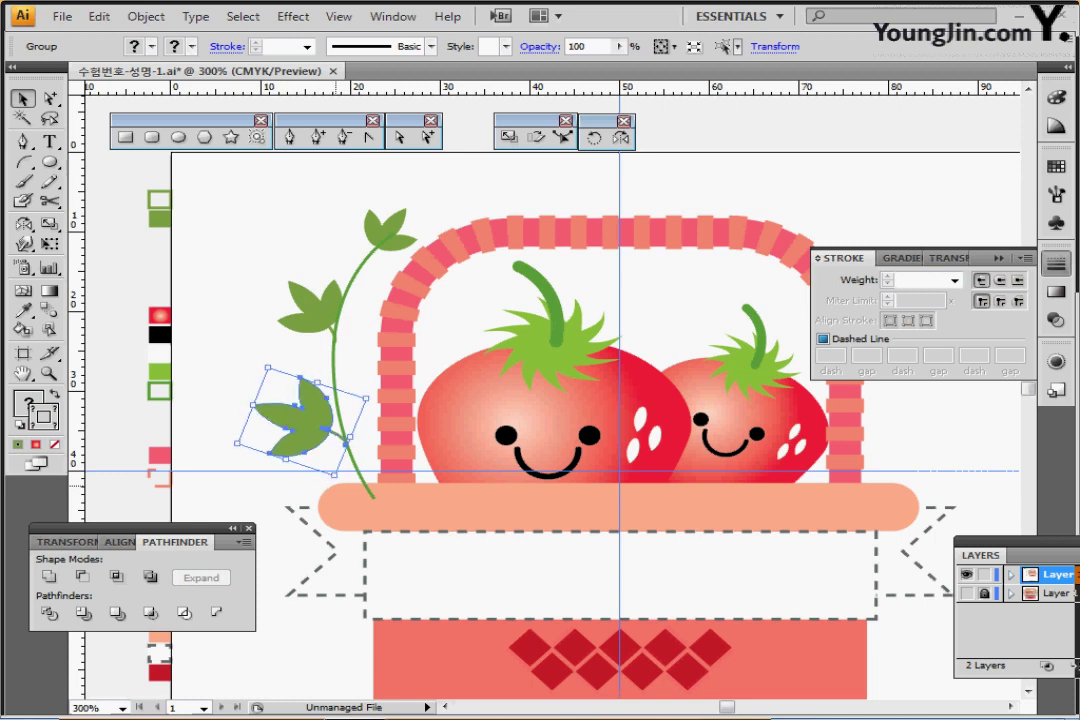
drag(233, 446, 230, 441)
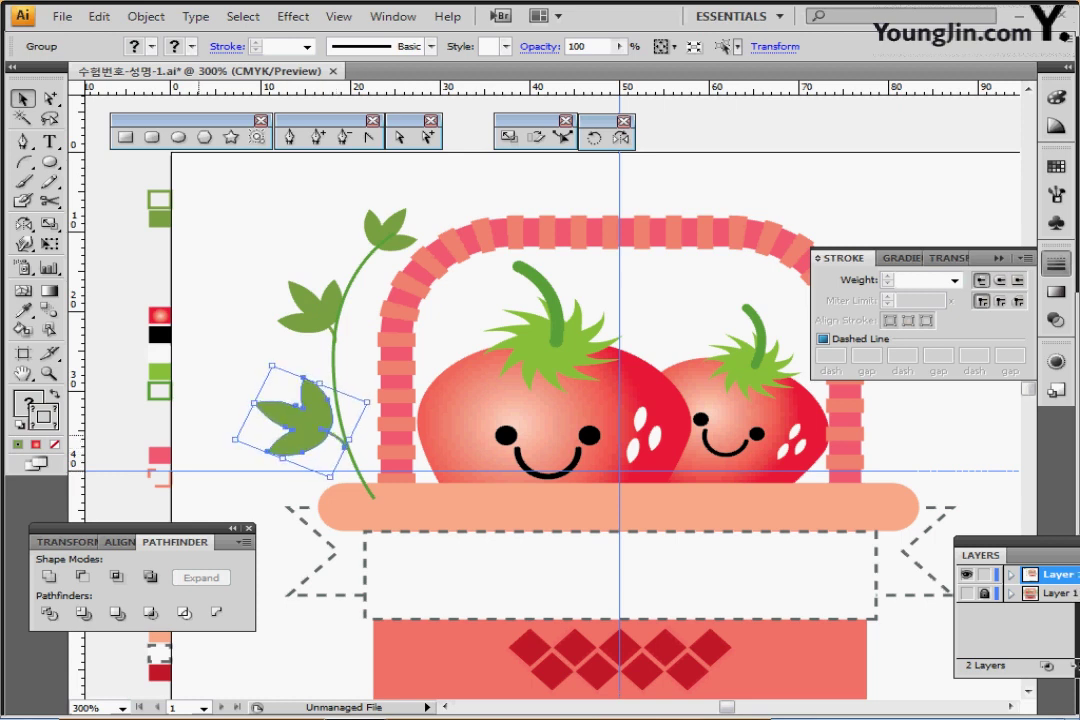
click(253, 393)
click(300, 424)
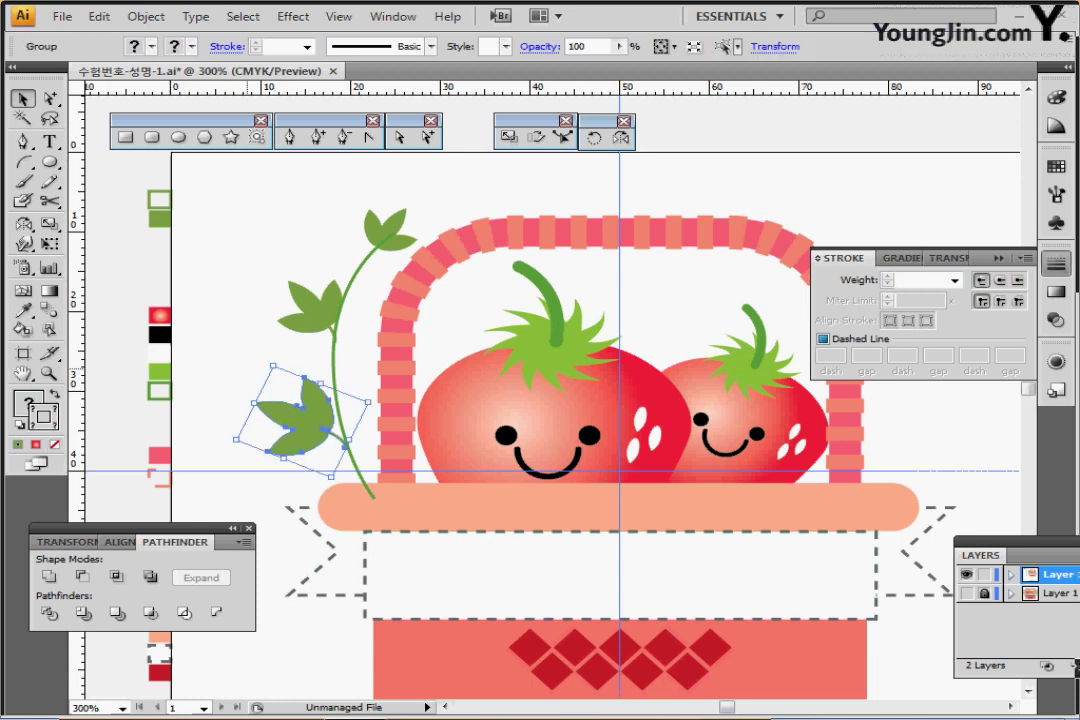
click(241, 351)
Step: Rotate the middle leaf a little further counterclockwise, nudge it left so its stem meets the vine, and deselect it
key(ctrl+z)
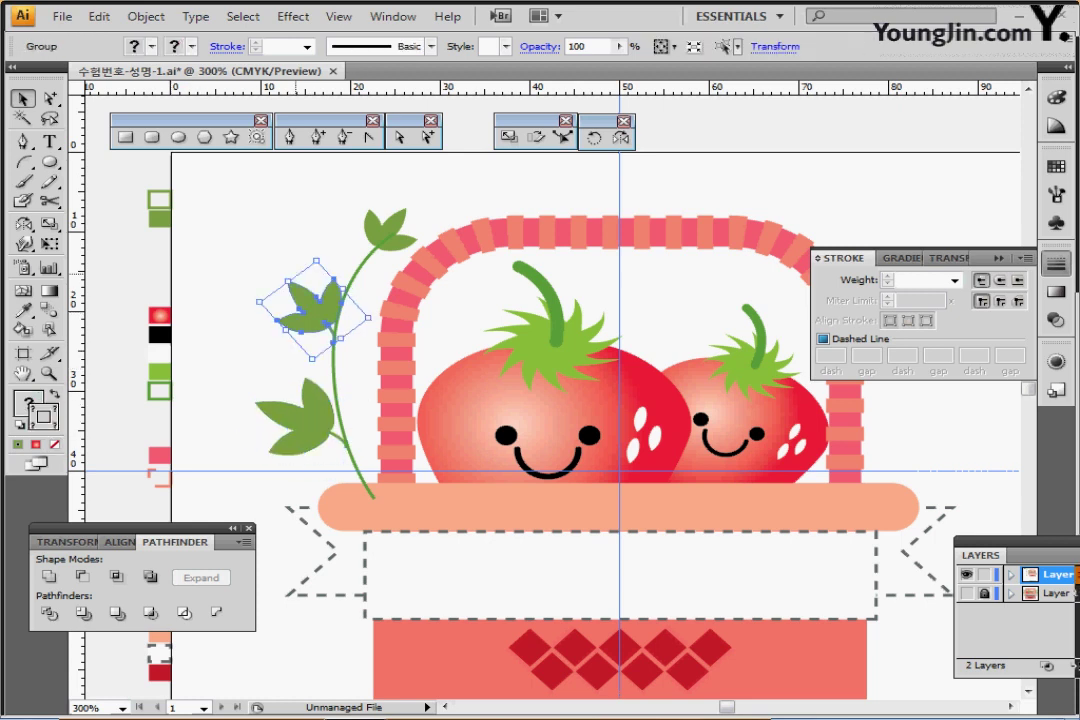
key(ctrl+shift+a)
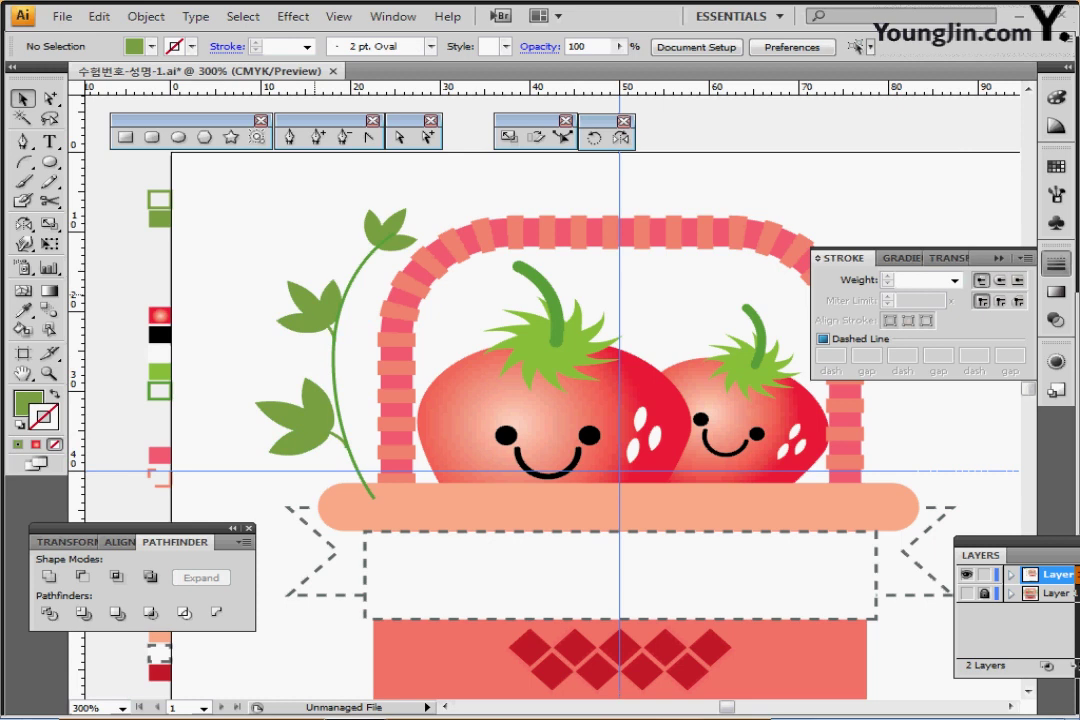
key(ctrl+z)
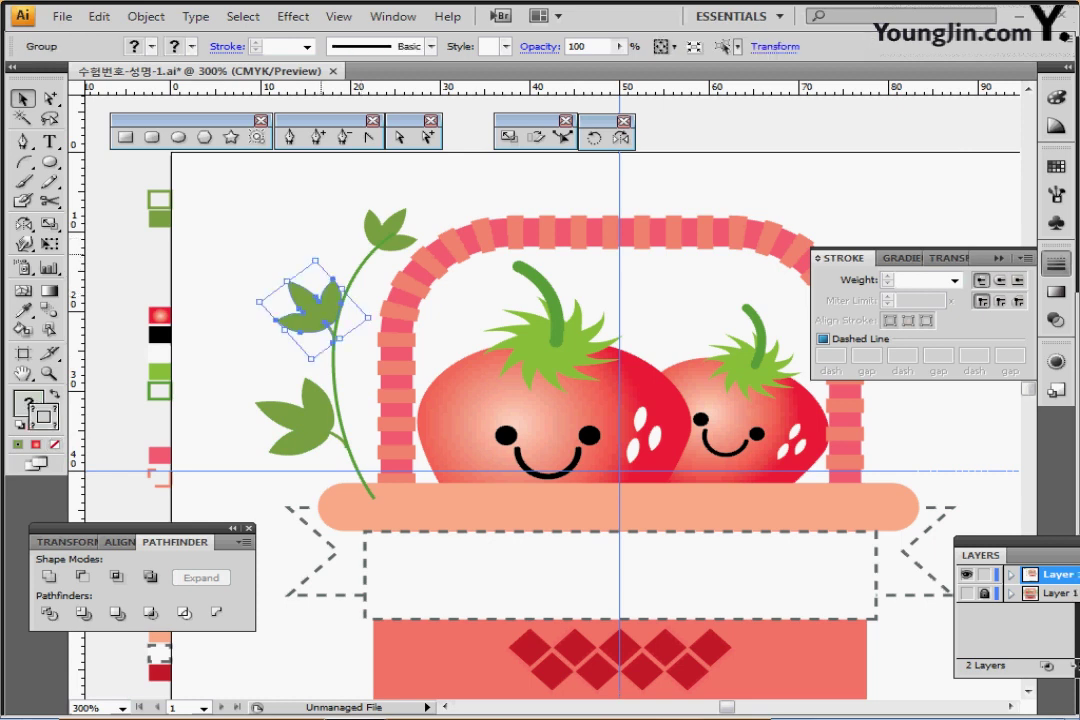
click(321, 254)
click(316, 309)
drag(318, 256, 312, 255)
key(Left)
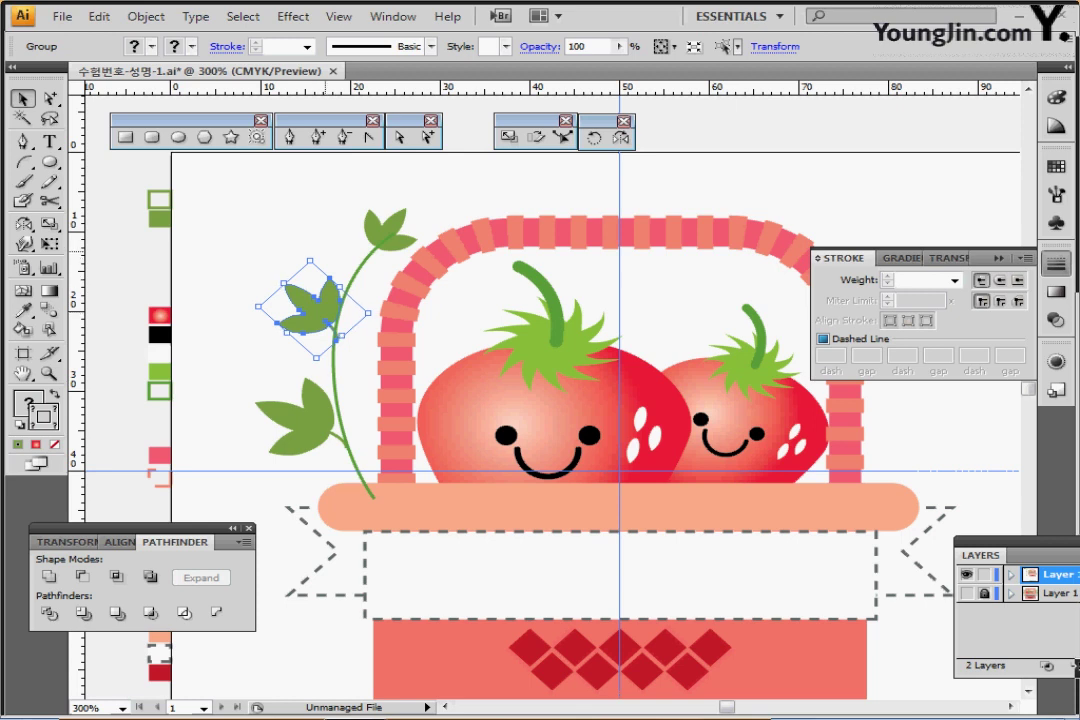
key(Left)
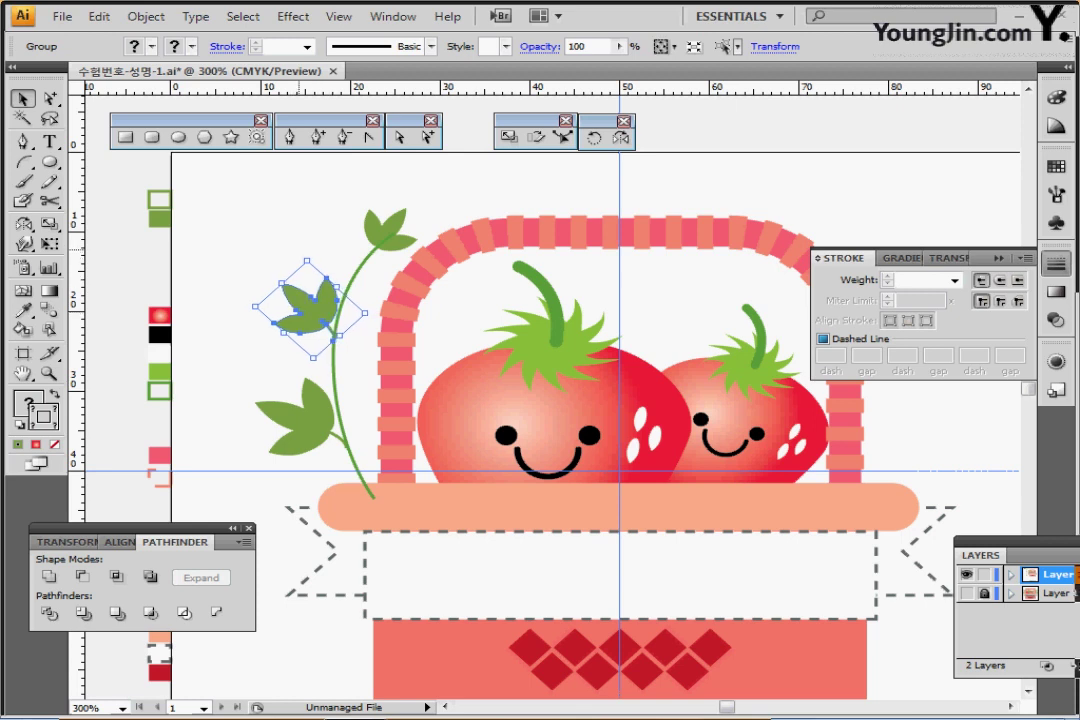
click(296, 246)
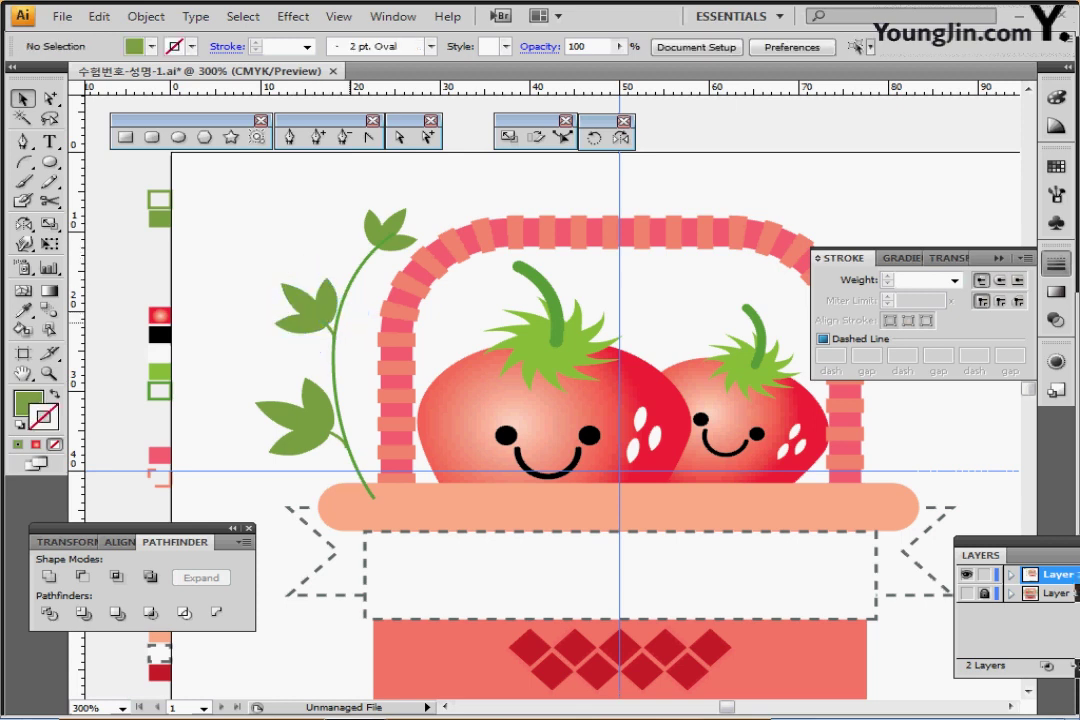
Step: Select the vine with all three leaves and group them
drag(265, 182, 362, 432)
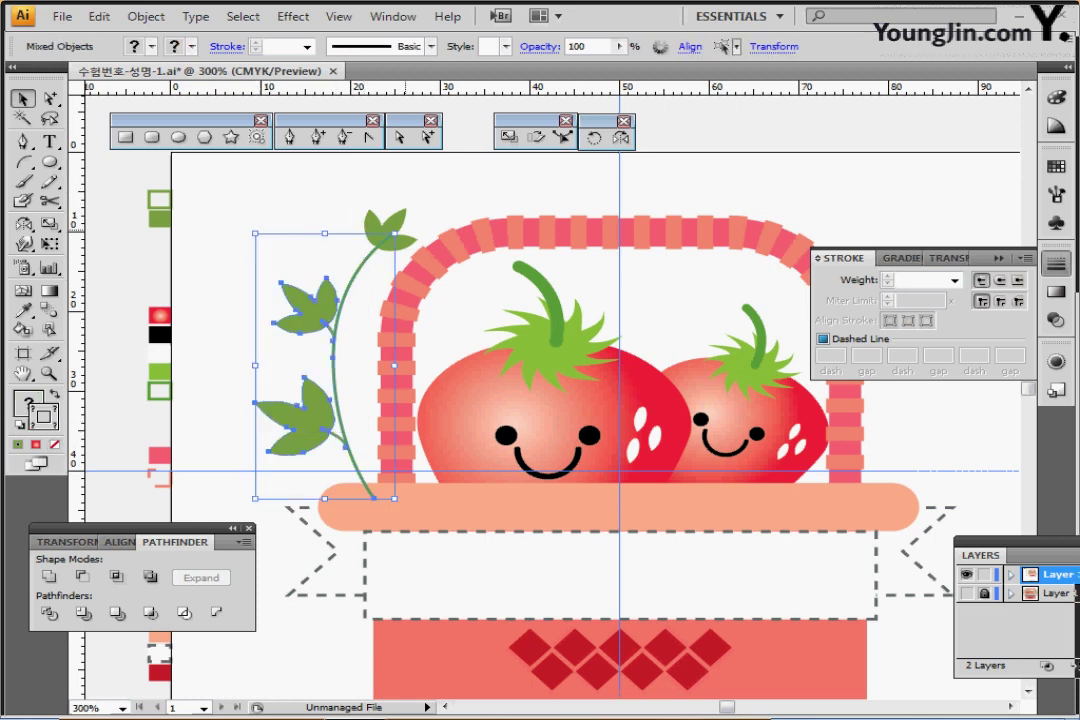
shift+click(390, 232)
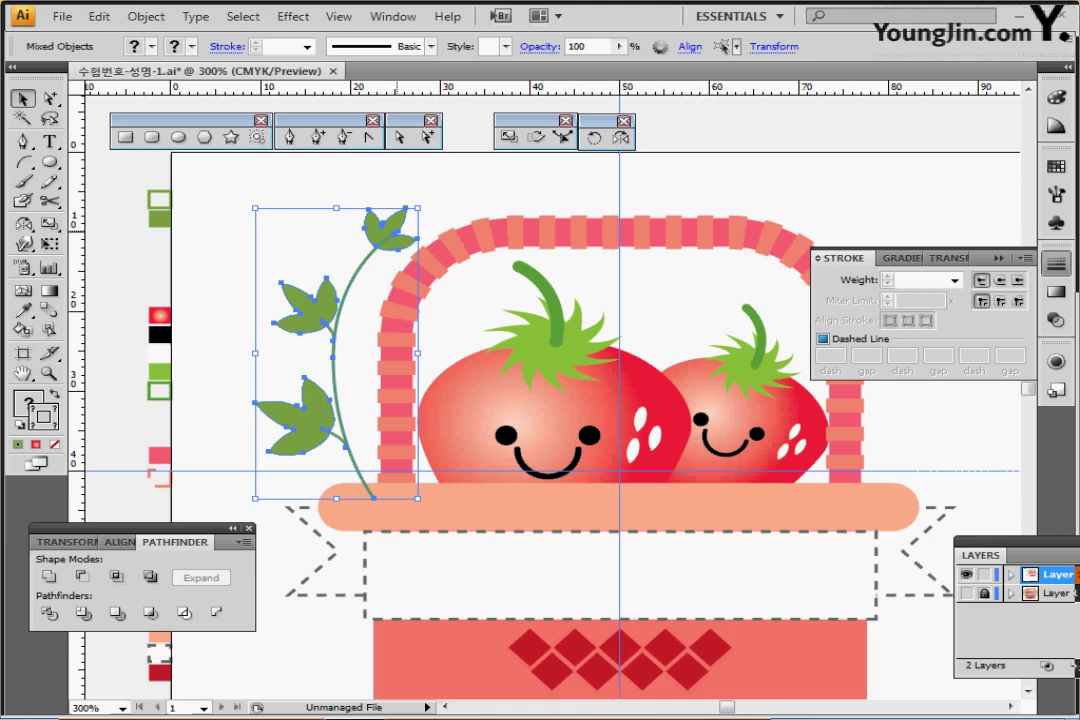
key(ctrl+shift+b)
key(ctrl+g)
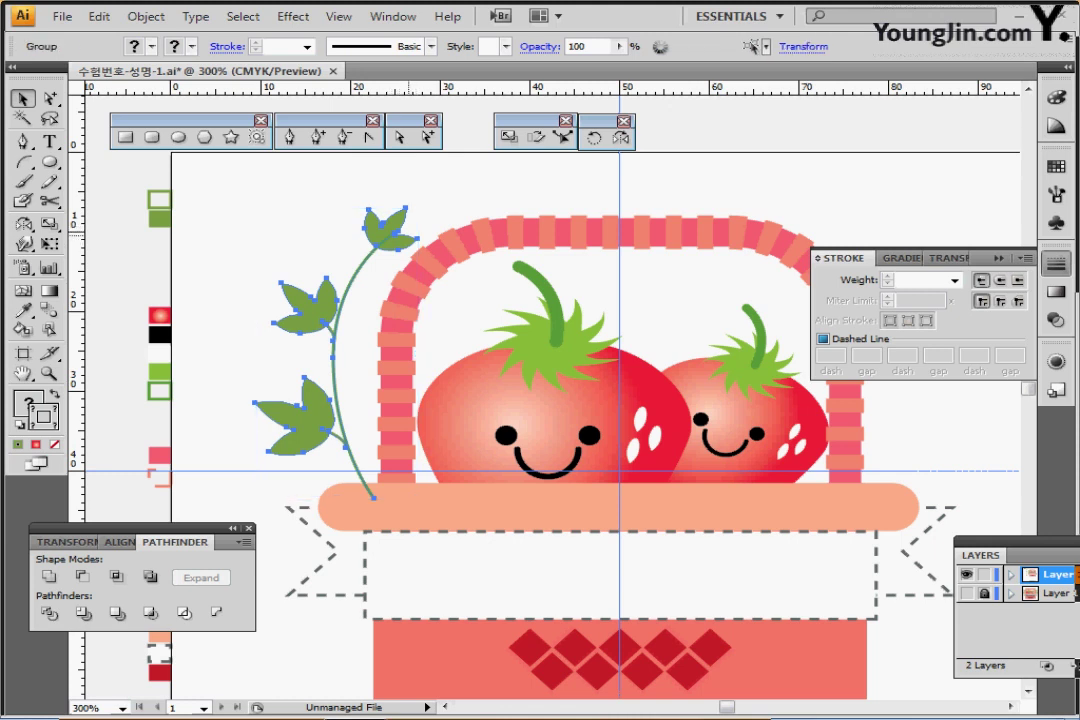
Step: Reflect a copy of the grouped leafy vine vertically across the center guide onto the other side of the basket handle
key(ctrl+shift+b)
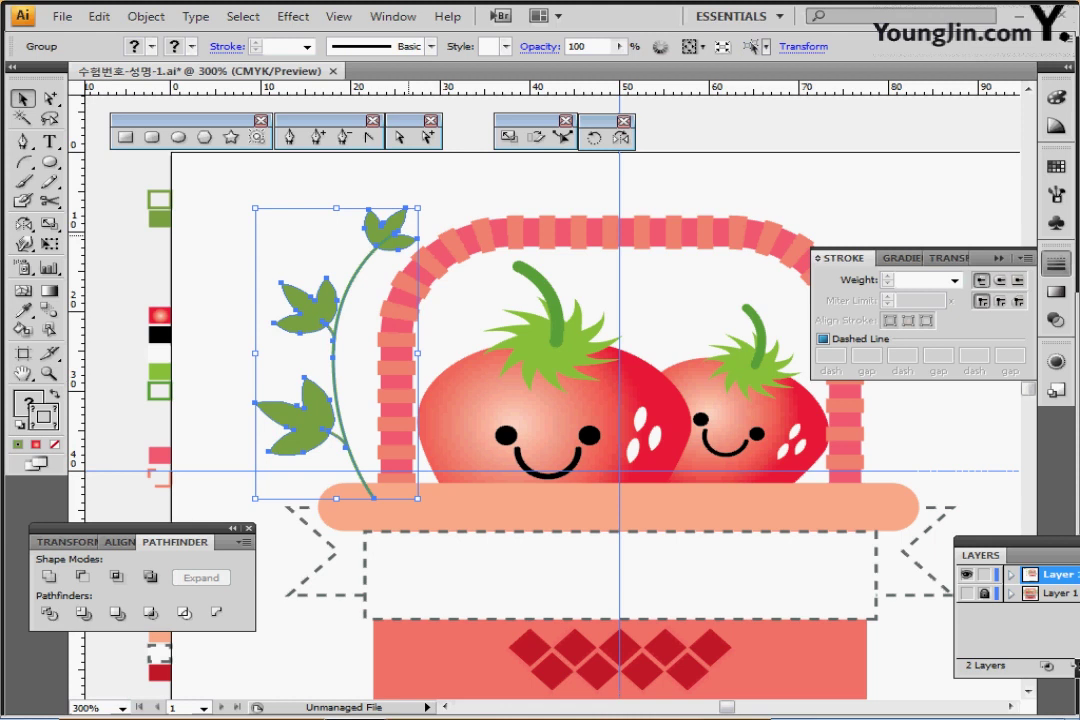
key(ctrl+shift+b)
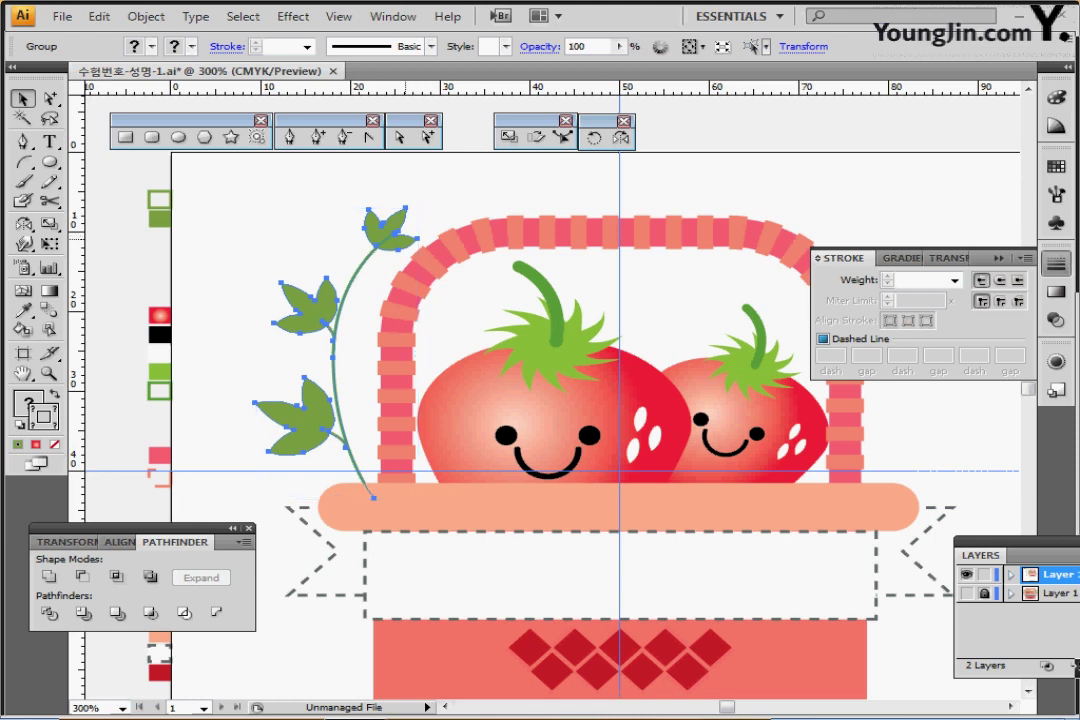
drag(508, 391, 382, 365)
click(620, 138)
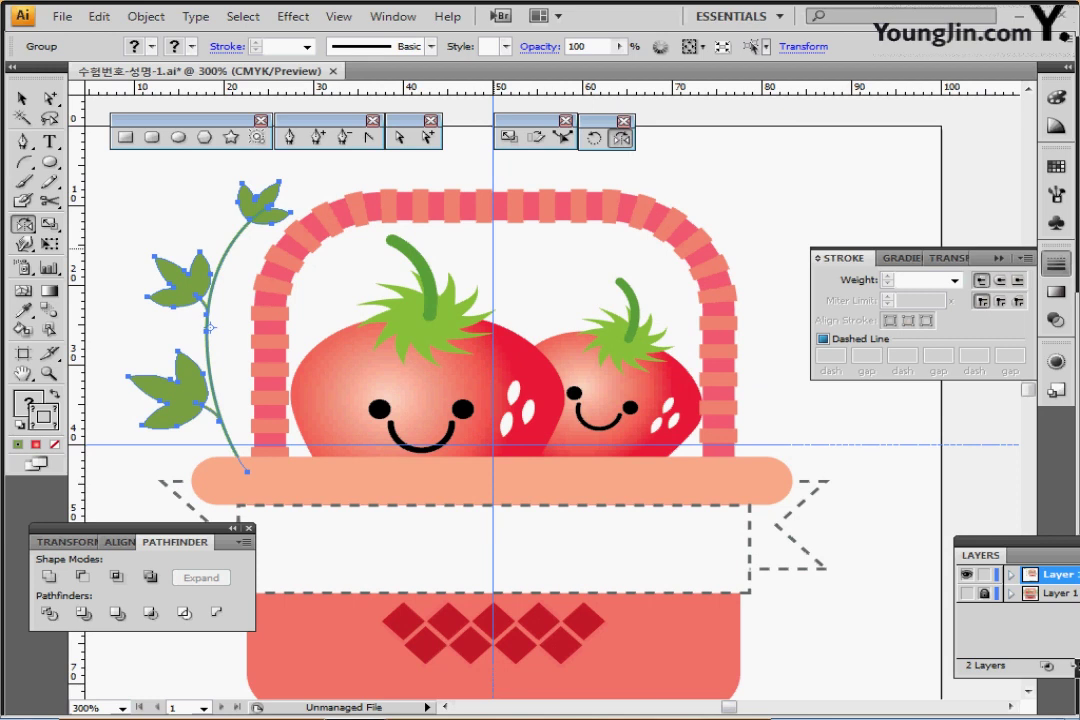
alt+click(493, 248)
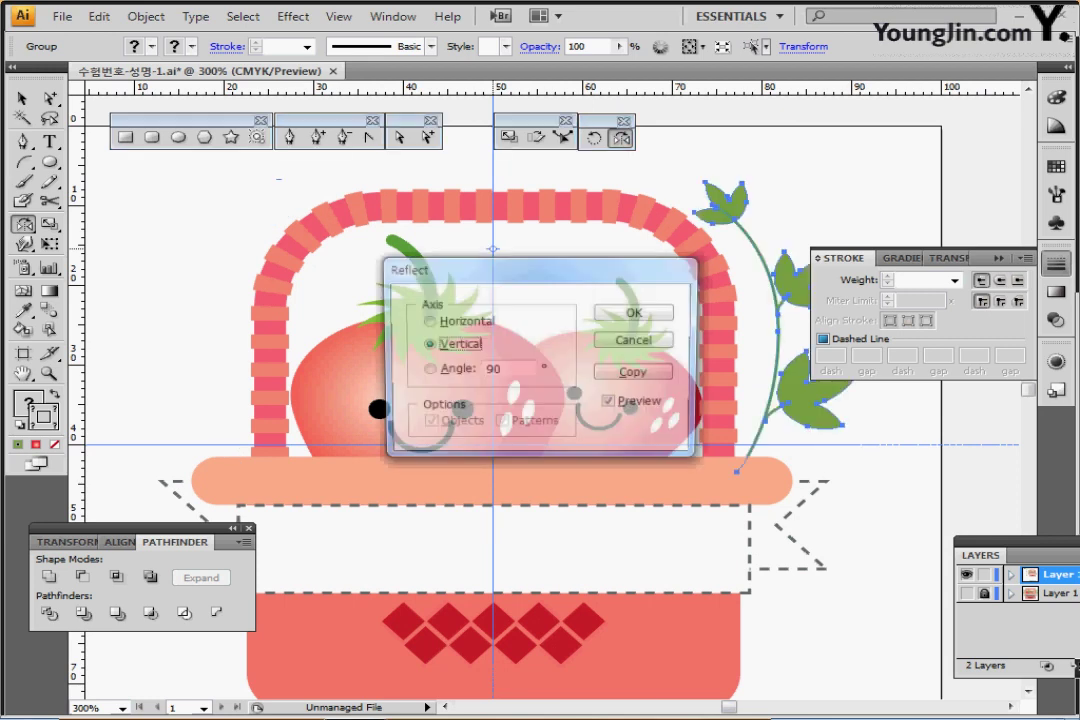
click(636, 373)
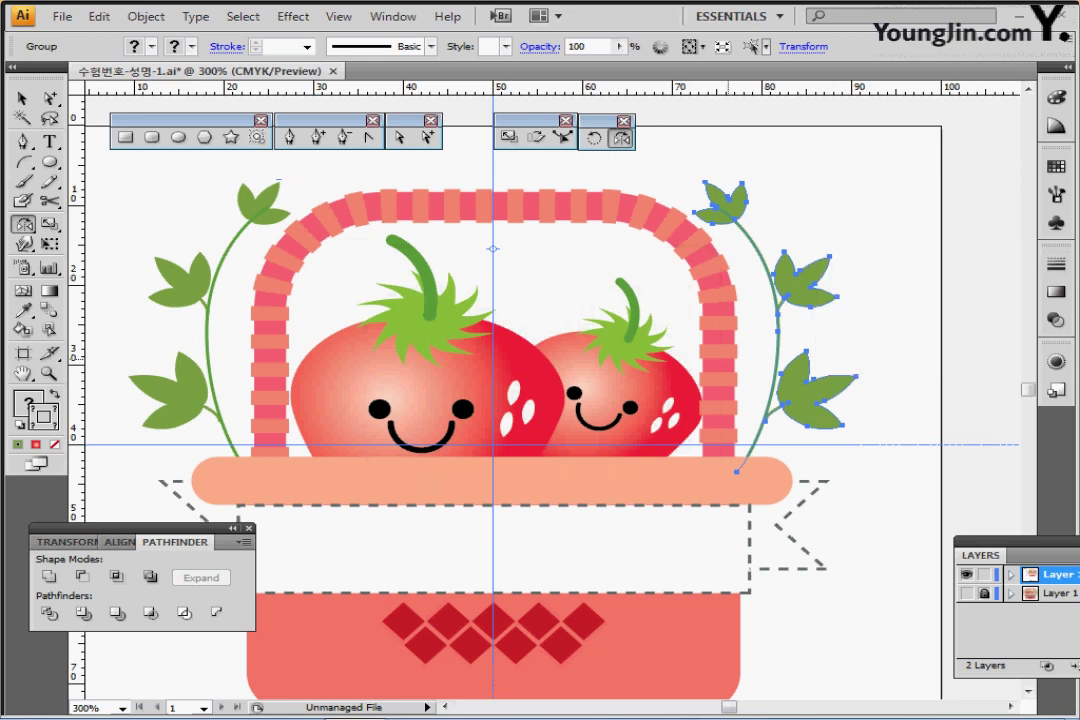
Step: Move the "Real Strawberry" text from below the artboard into the dashed banner, nudge it slightly left and deselect it
key(ctrl+minus)
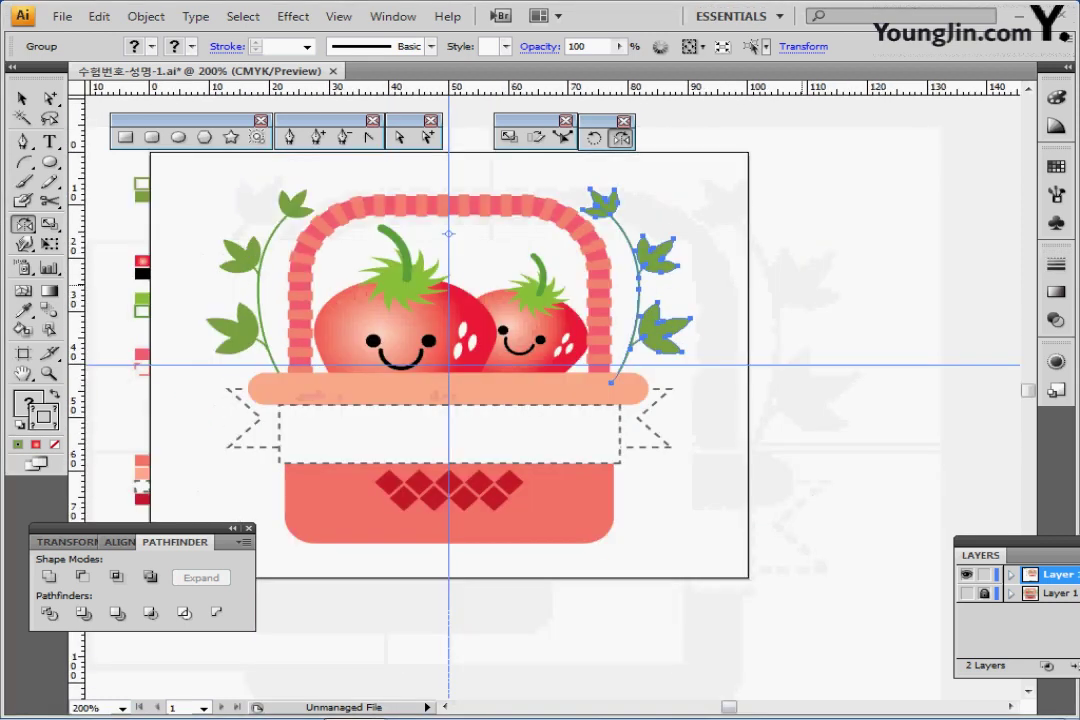
key(t)
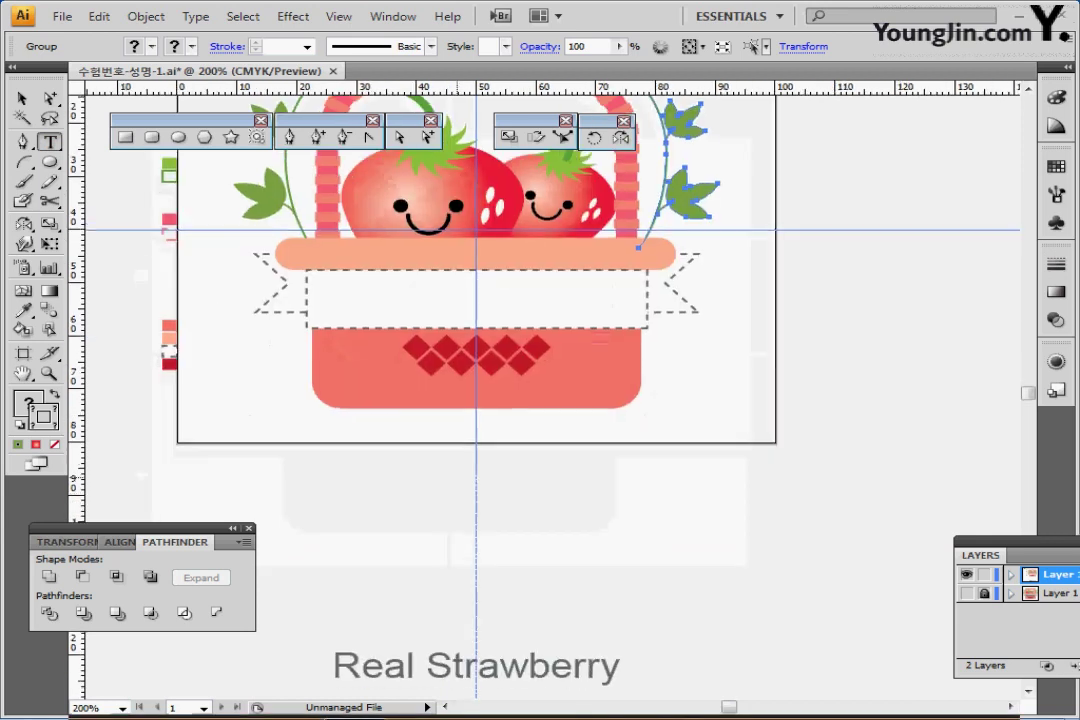
drag(476, 667, 488, 300)
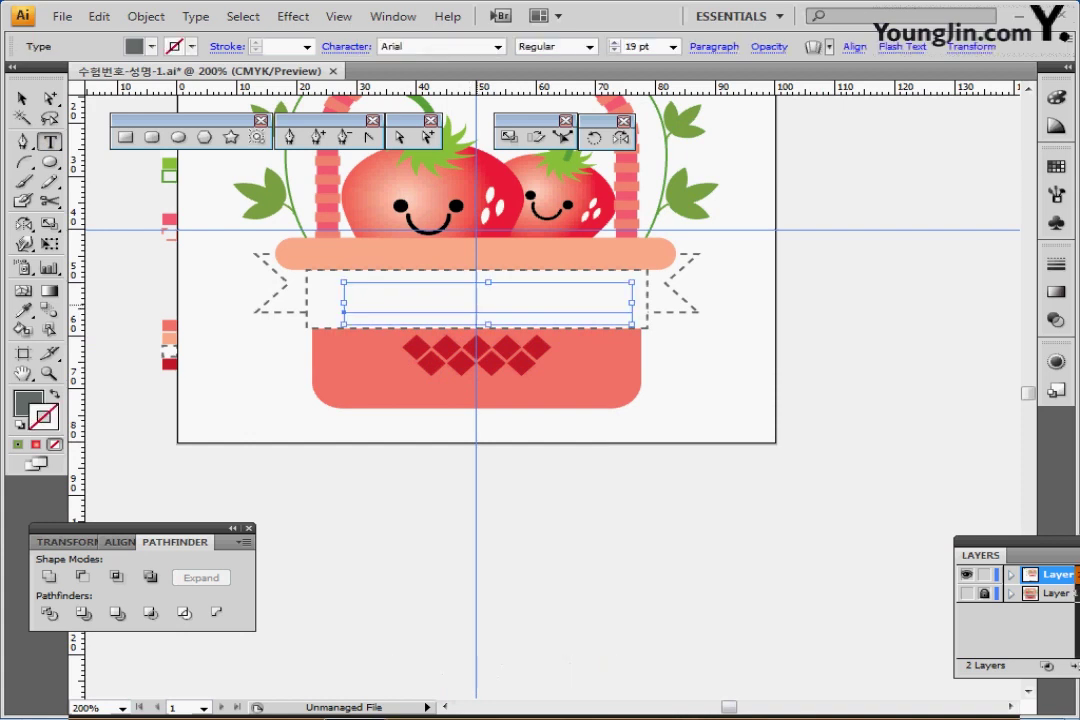
text(Real Strawberry)
key(ctrl+plus)
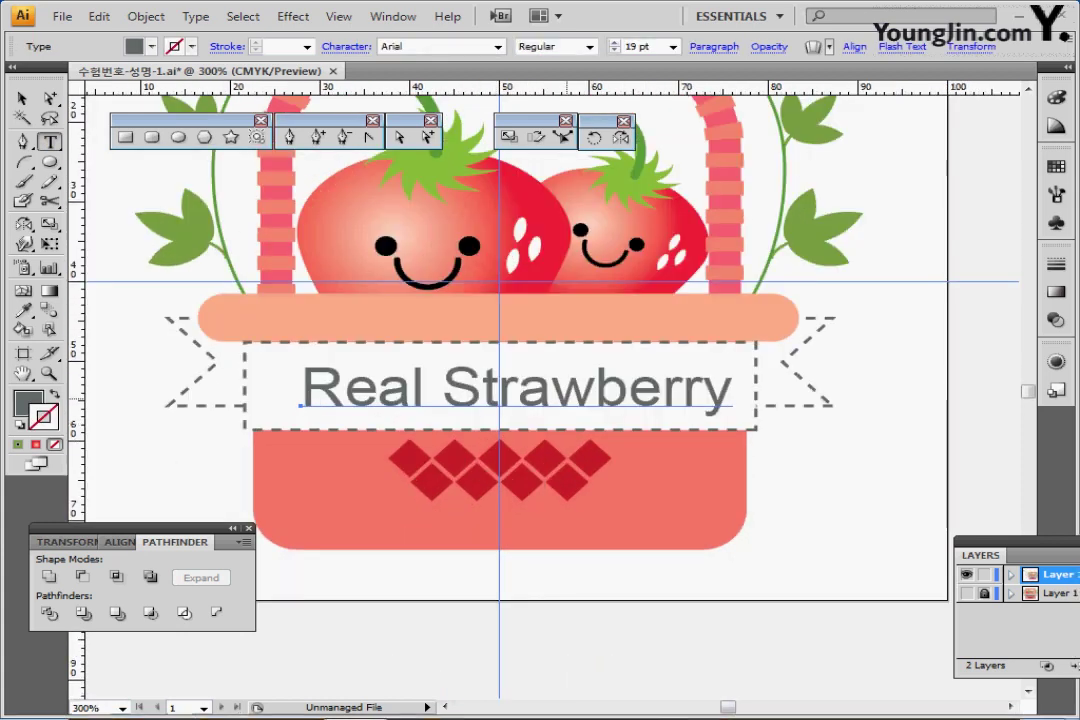
key(Left)
key(Left)
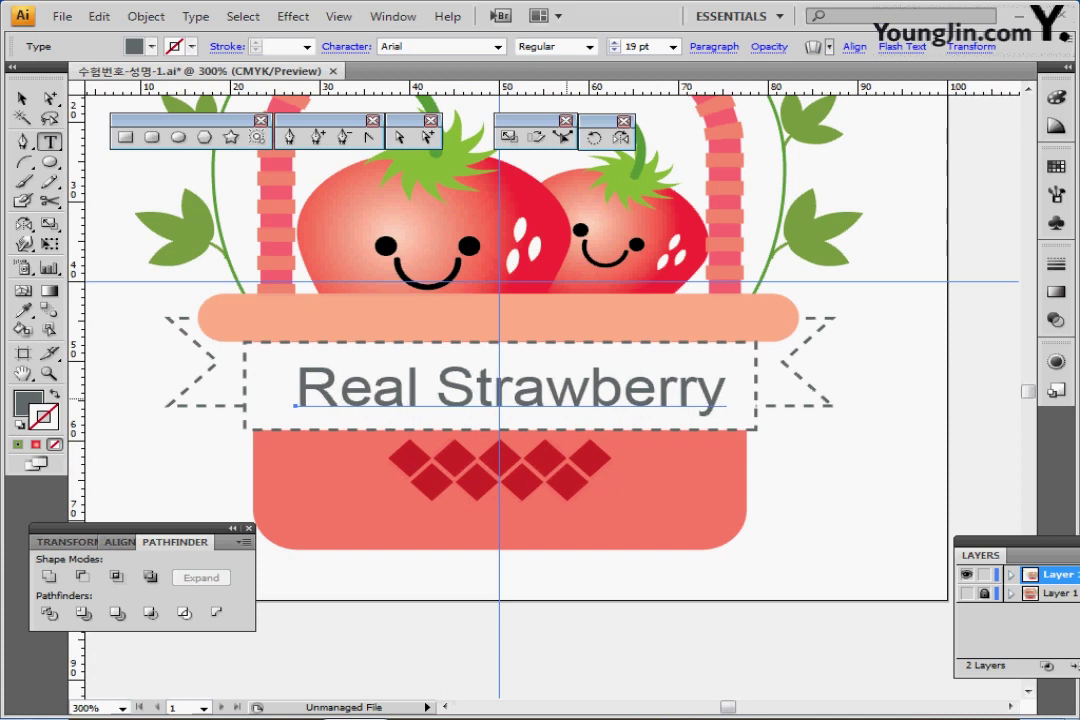
key(ctrl)
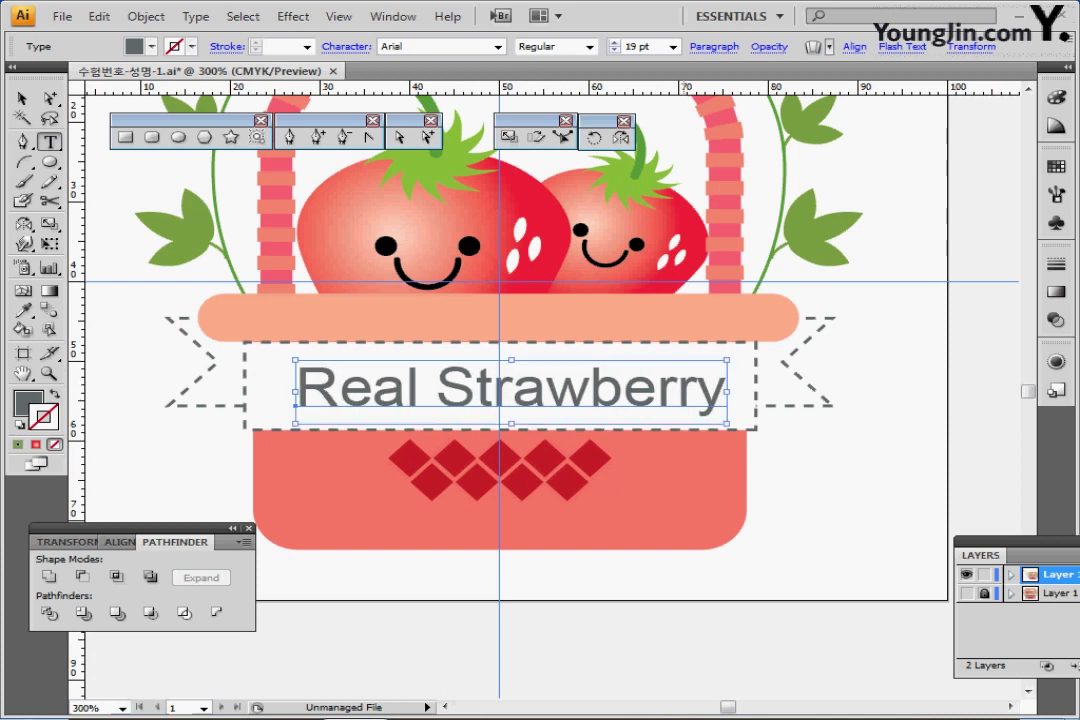
key(ctrl+shift+a)
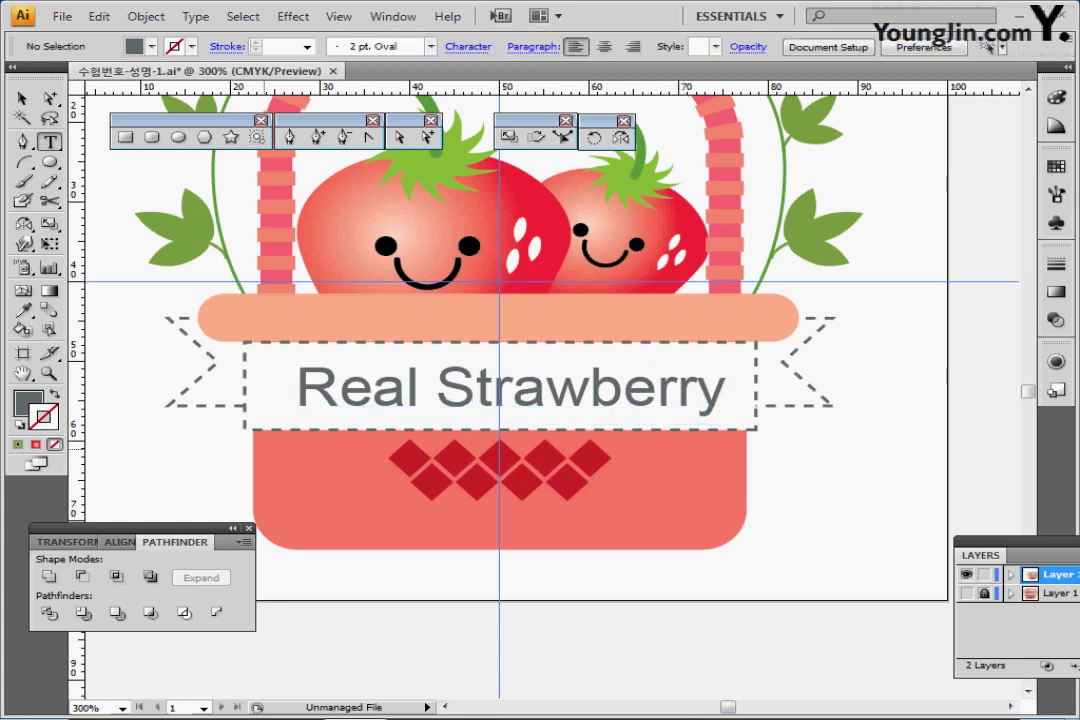
Step: Hide the guides with the whole basket illustration in view
click(23, 373)
double_click(23, 373)
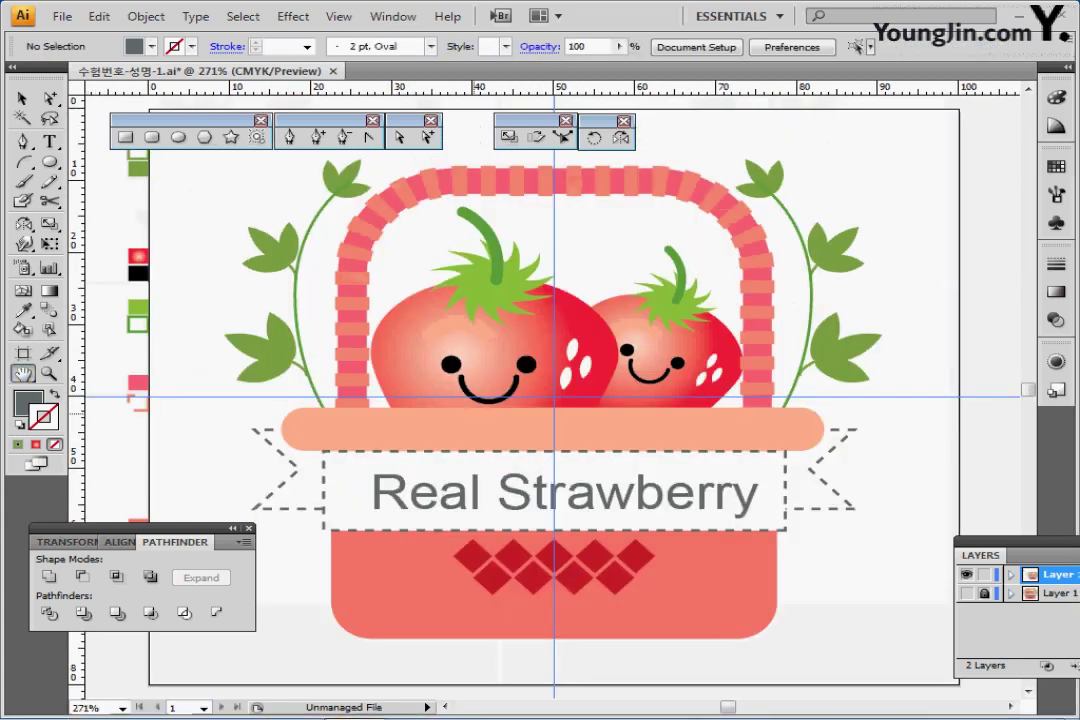
drag(474, 403, 432, 395)
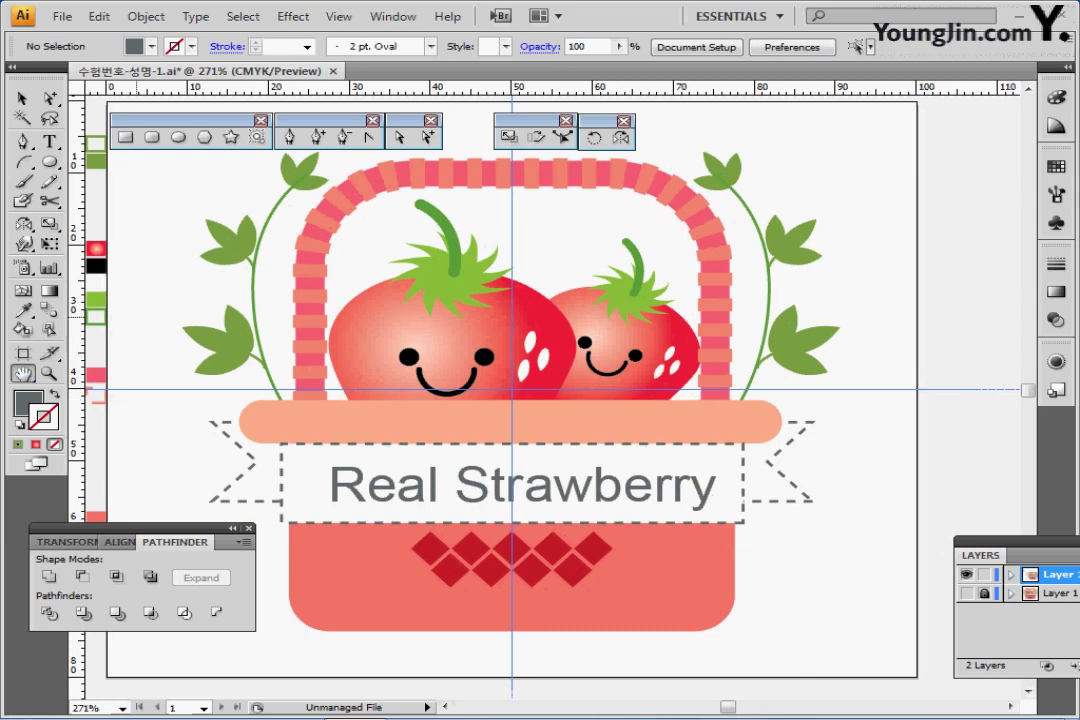
key(ctrl+semicolon)
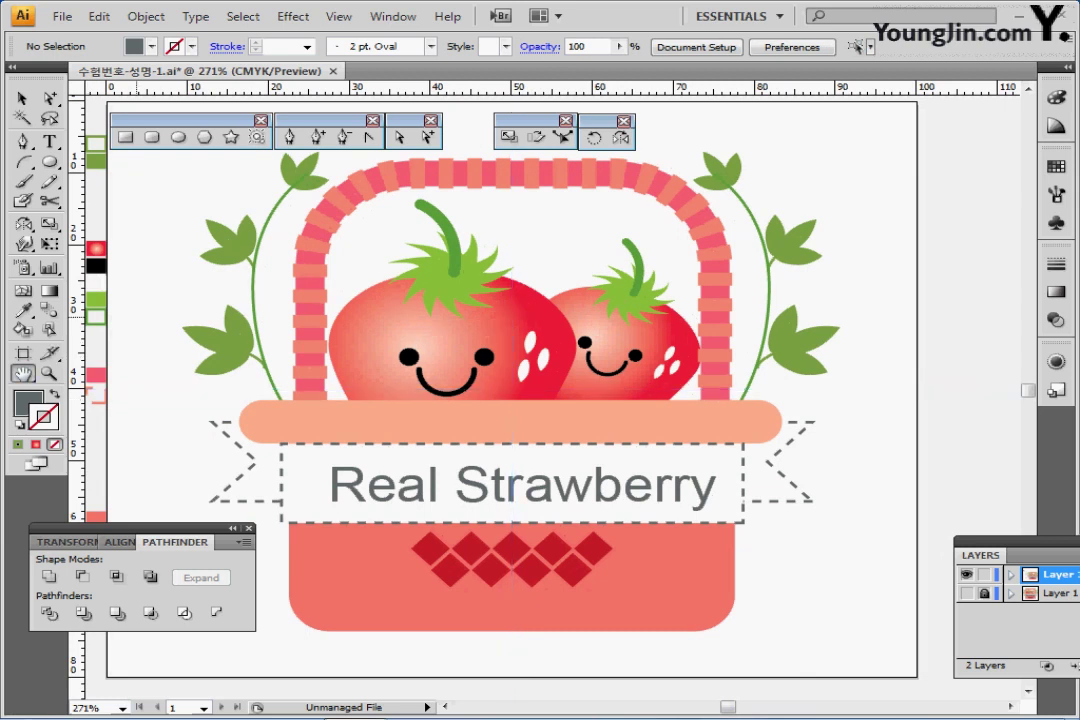